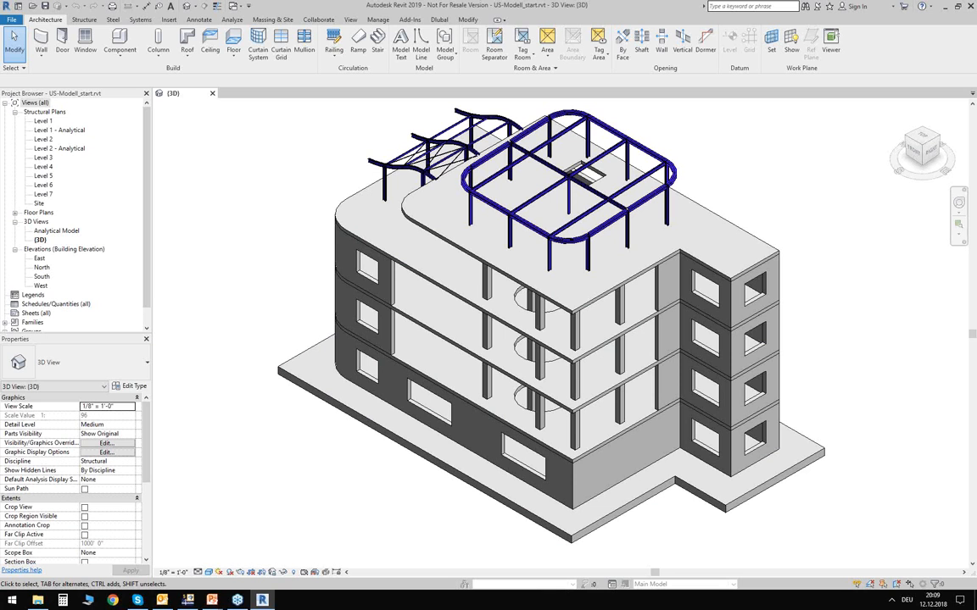
Step: Inspect the building model from the front corner, including its foundation slab and the curved ground-floor wall
mouse_move(430, 312)
shift+middle_down()
mouse_move(271, 360)
mouse_move(421, 318)
mouse_move(430, 299)
shift+middle_up()
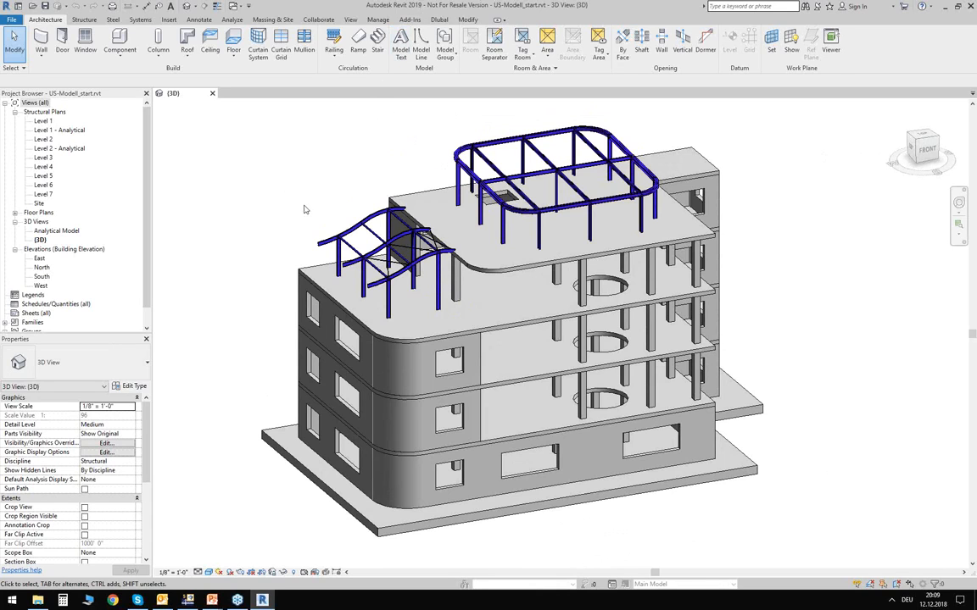
shift+middle_drag(286, 212, 309, 218)
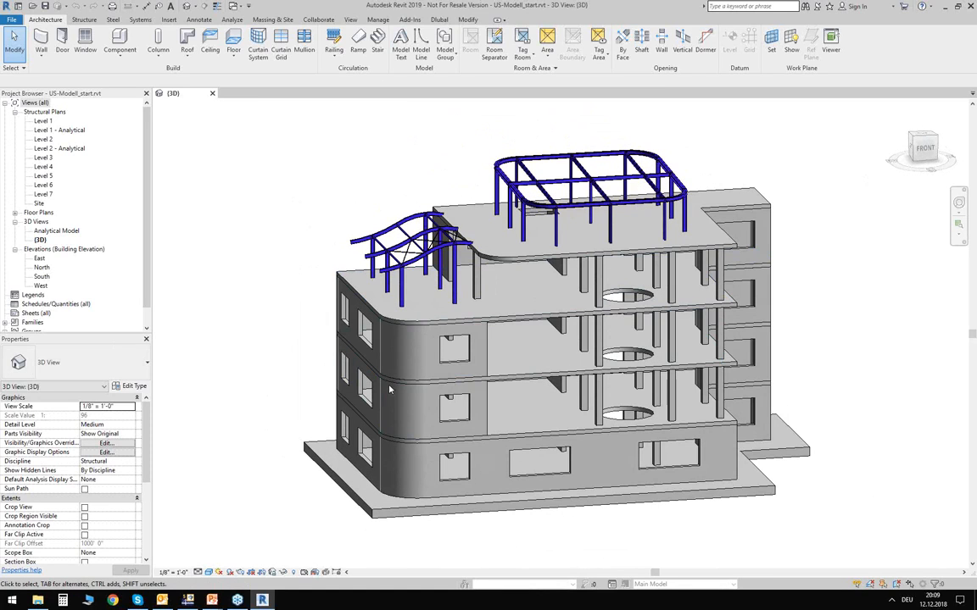
middle_drag(298, 473, 269, 407)
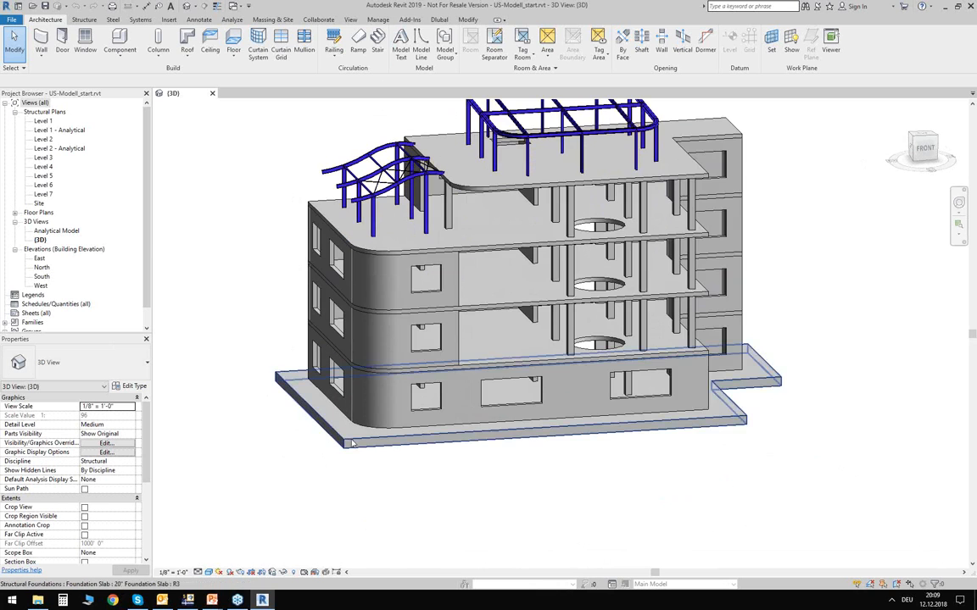
middle_drag(480, 405, 473, 455)
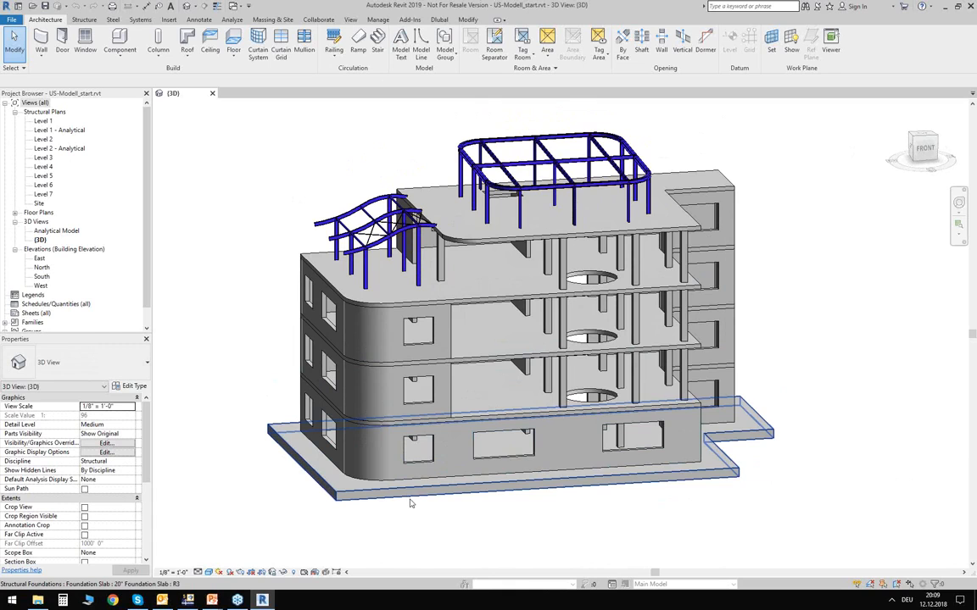
click(348, 439)
mouse_move(543, 515)
shift+middle_down()
mouse_move(392, 519)
mouse_move(561, 537)
mouse_move(541, 515)
shift+middle_up()
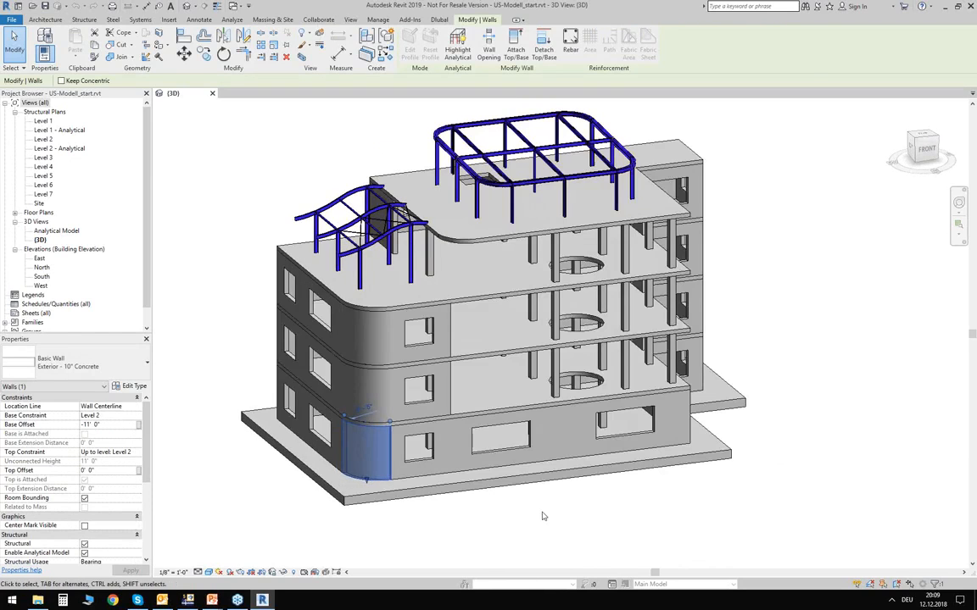
key(Escape)
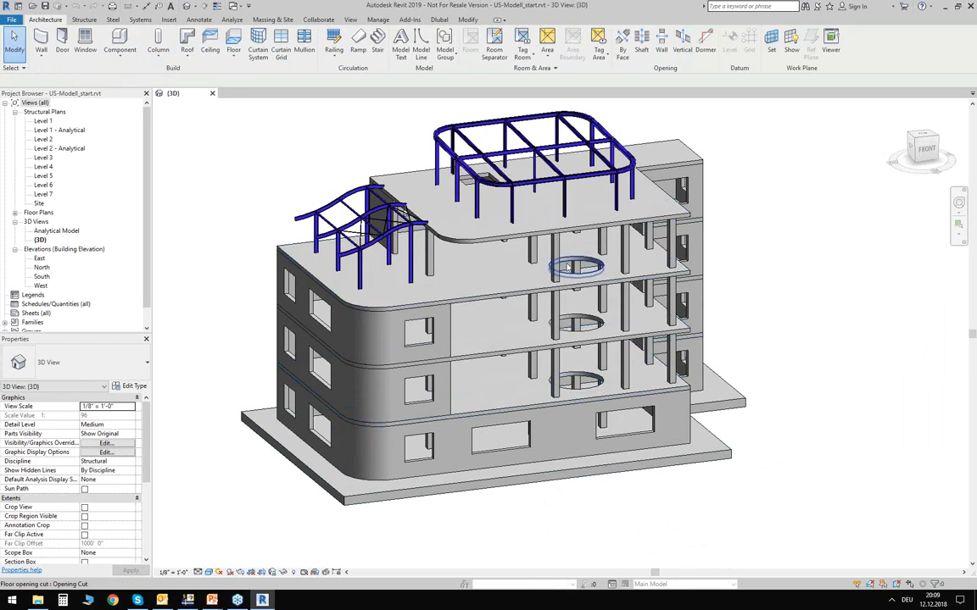
Step: Examine the curved steel canopy on the lower roof in front view and return to an angled overview of the building
middle_drag(440, 274, 493, 319)
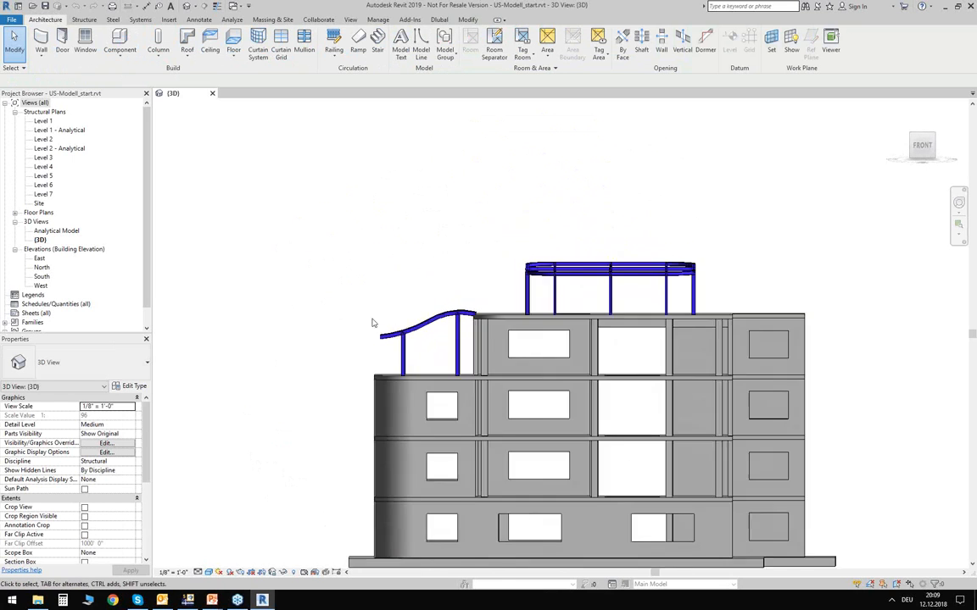
scroll(373, 322, up, 5)
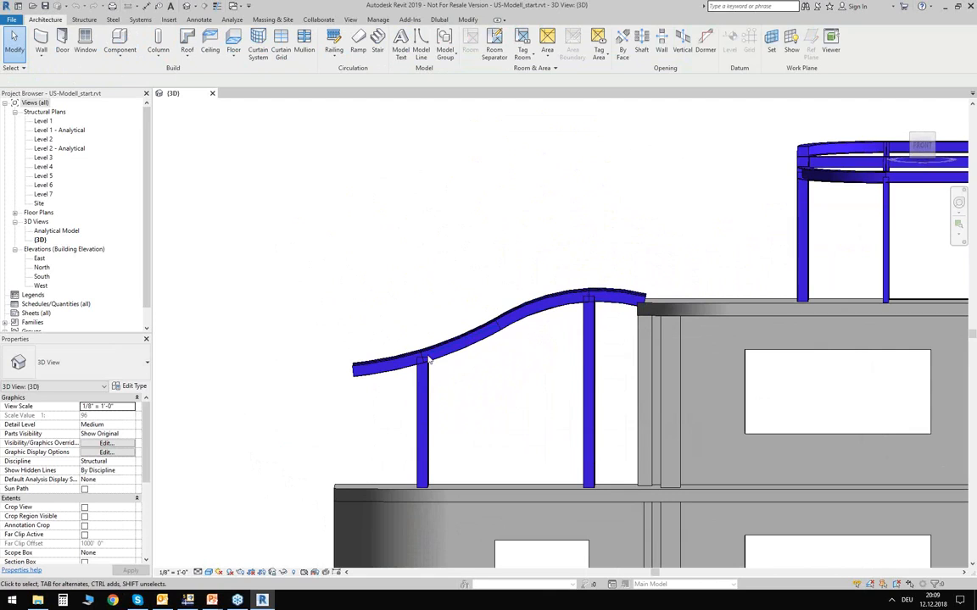
scroll(373, 305, down, 4)
scroll(373, 310, down, 2)
shift+middle_drag(399, 246, 311, 256)
scroll(337, 222, down, 3)
scroll(331, 407, up, 1)
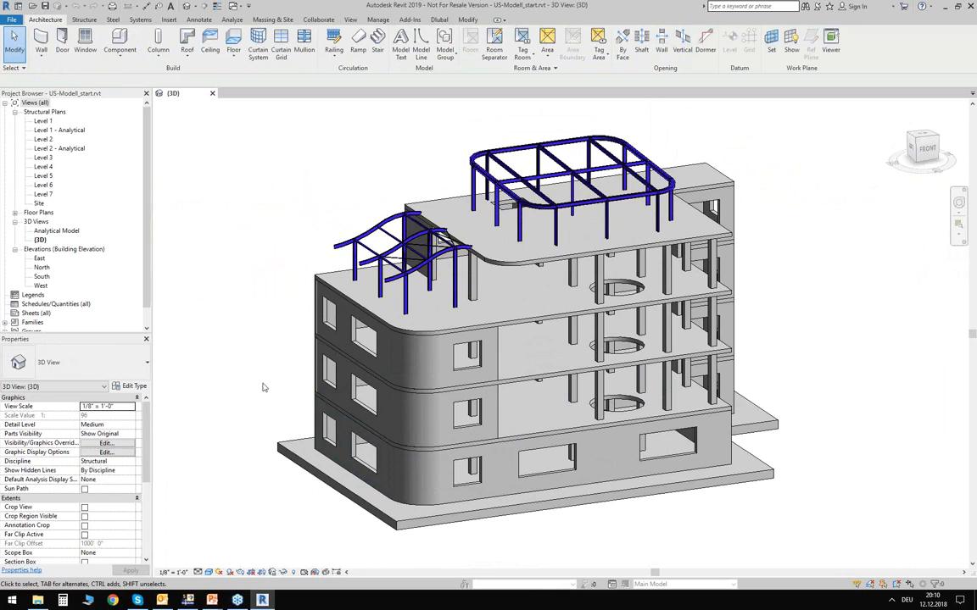
shift+middle_drag(266, 390, 224, 328)
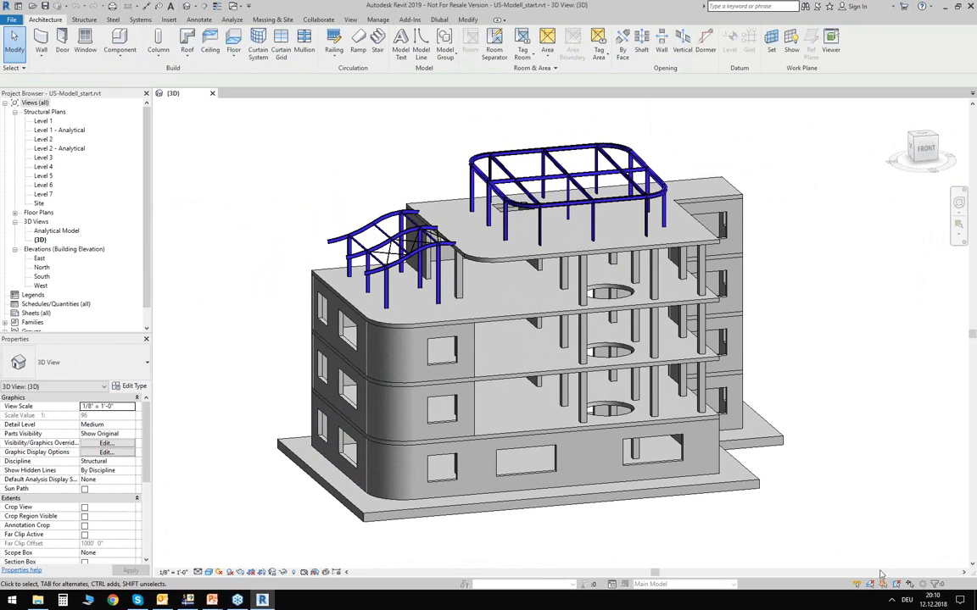
middle_drag(699, 532, 664, 523)
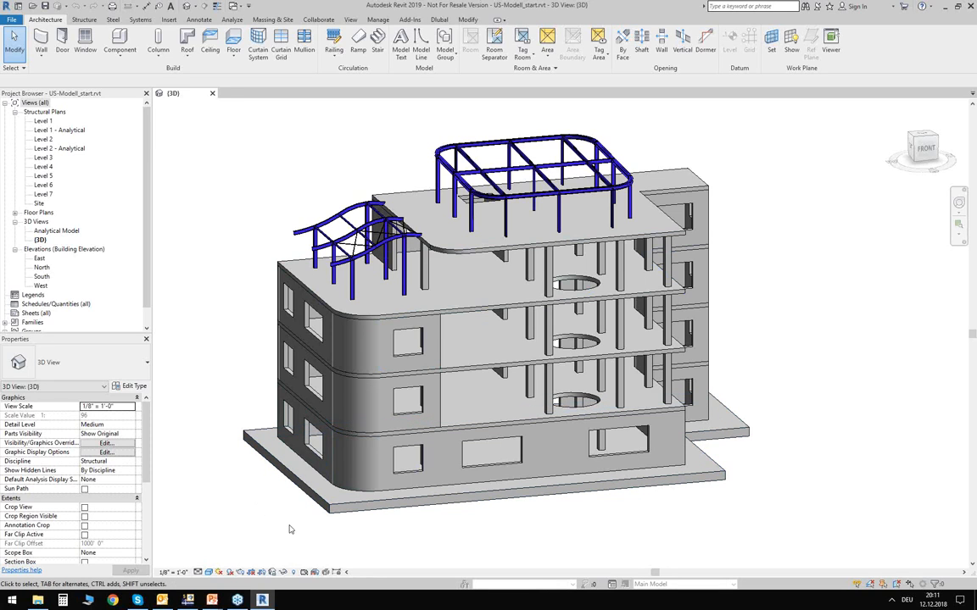
middle_drag(285, 523, 327, 480)
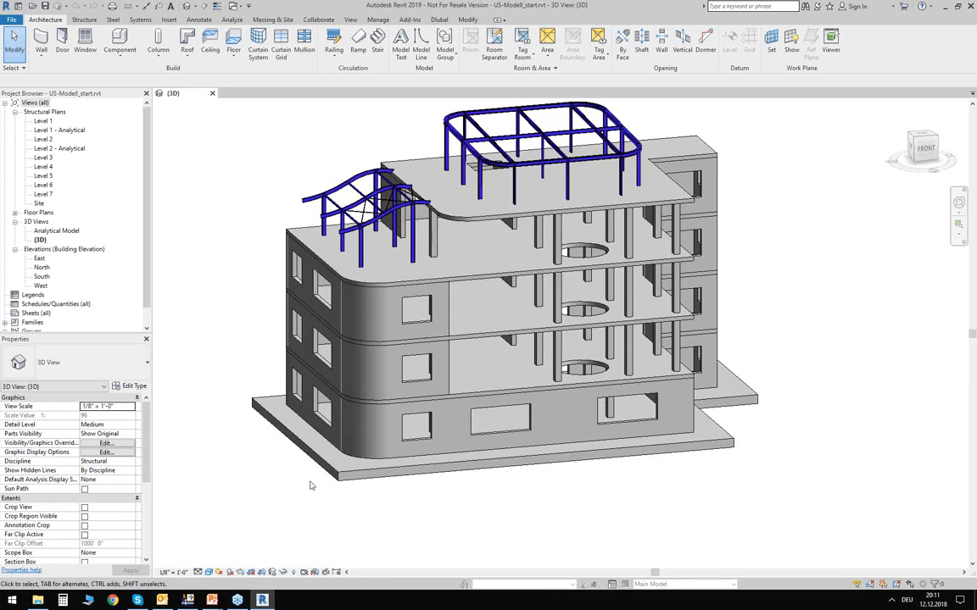
middle_drag(287, 475, 289, 514)
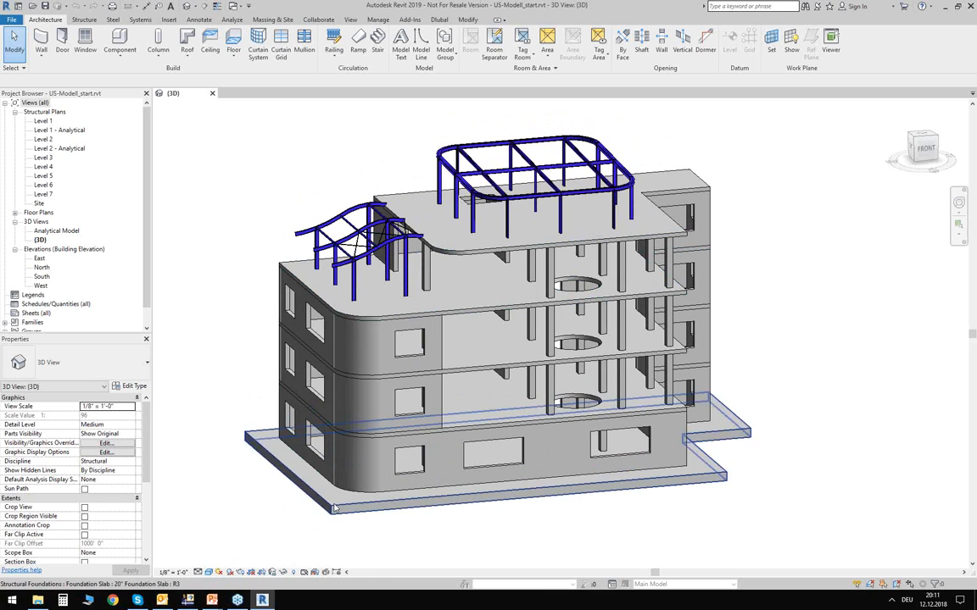
Step: Review the foundation slab's structural and Analytical Foundation Slabs properties, and check the properties of the ground-floor front wall
click(373, 495)
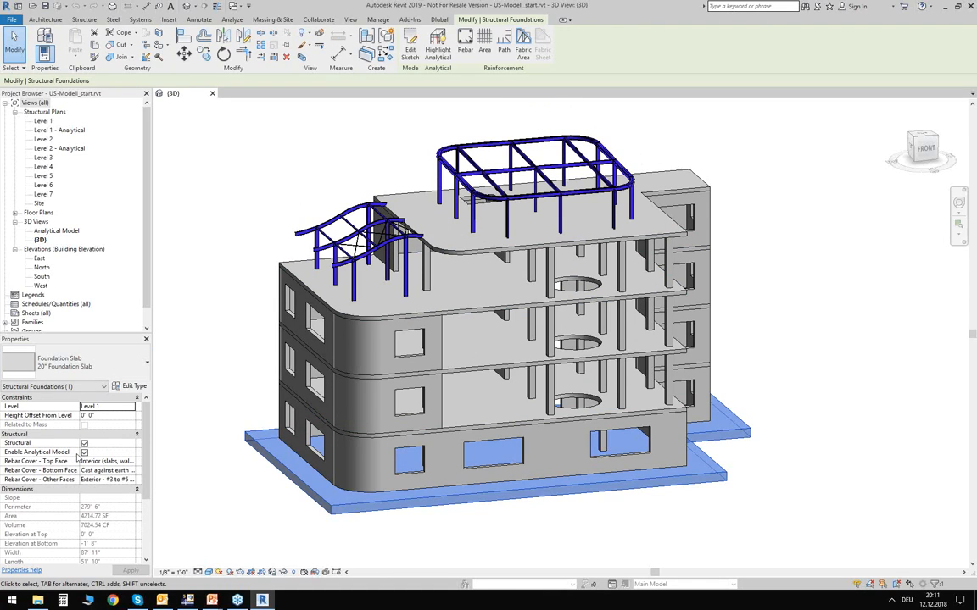
click(84, 453)
click(63, 388)
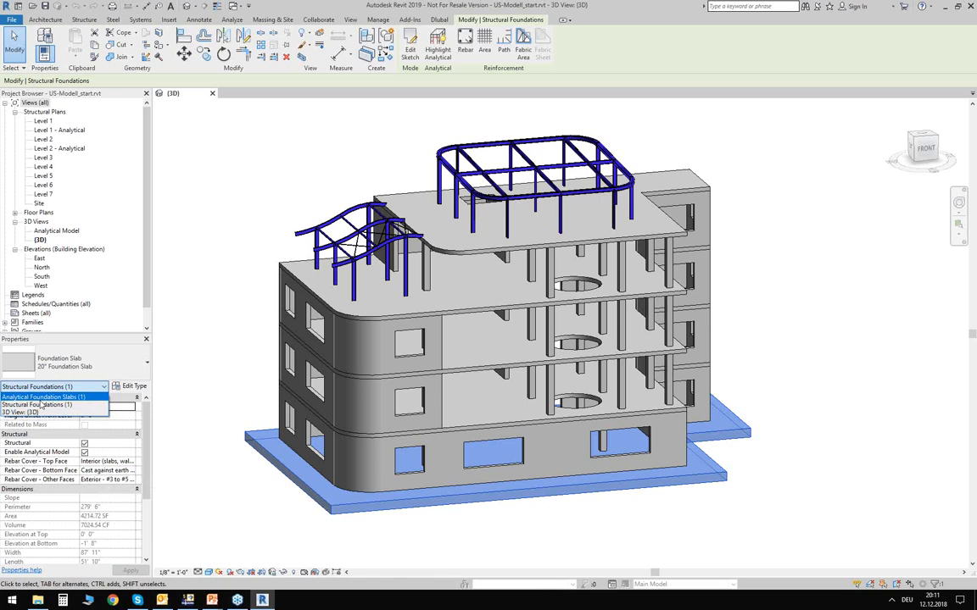
click(43, 397)
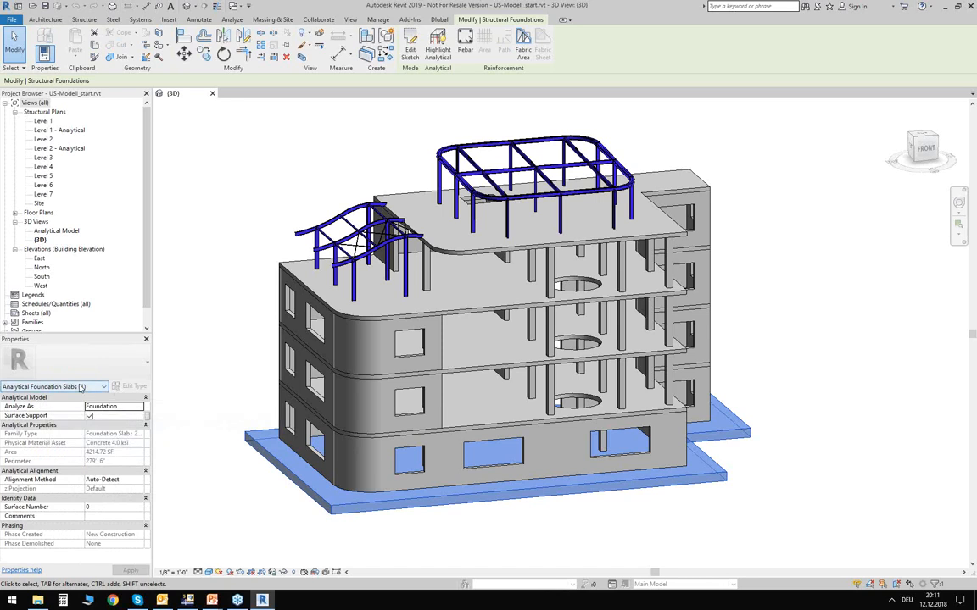
click(110, 406)
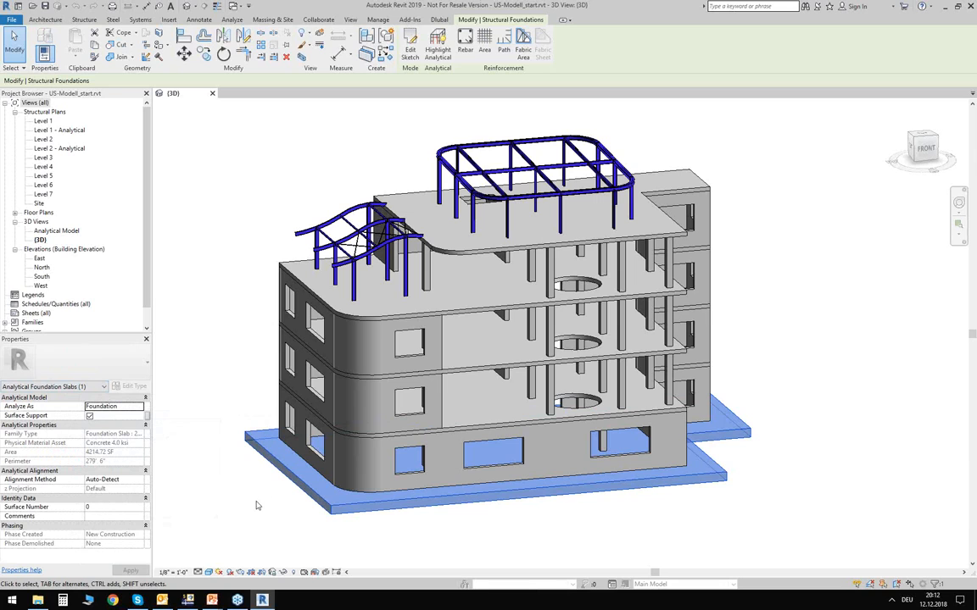
click(214, 524)
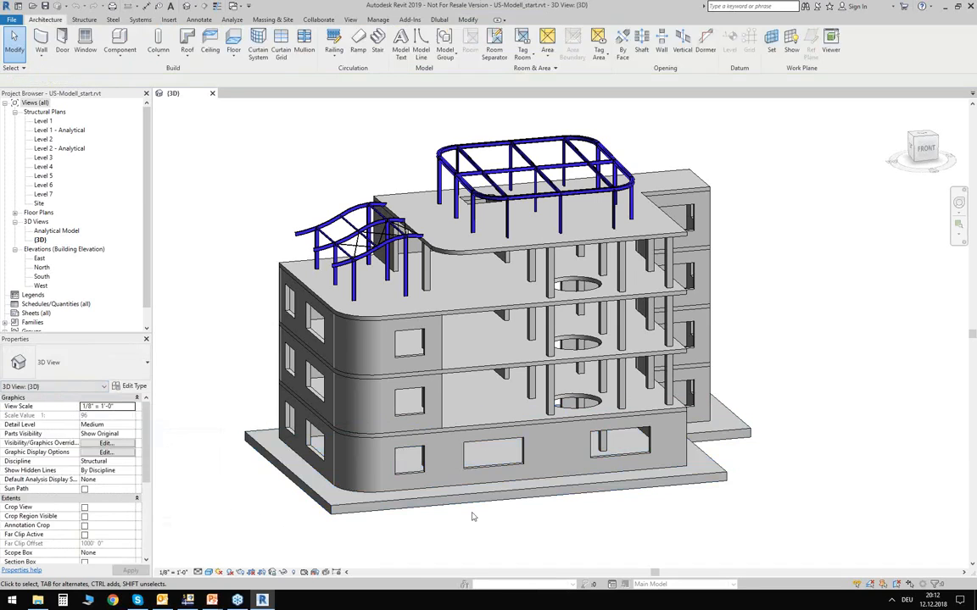
click(456, 475)
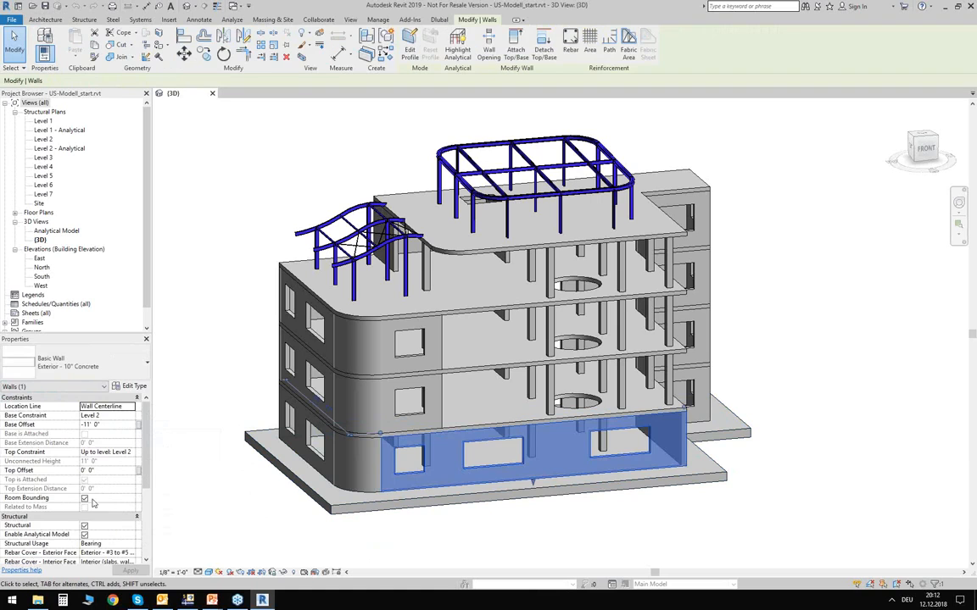
click(218, 447)
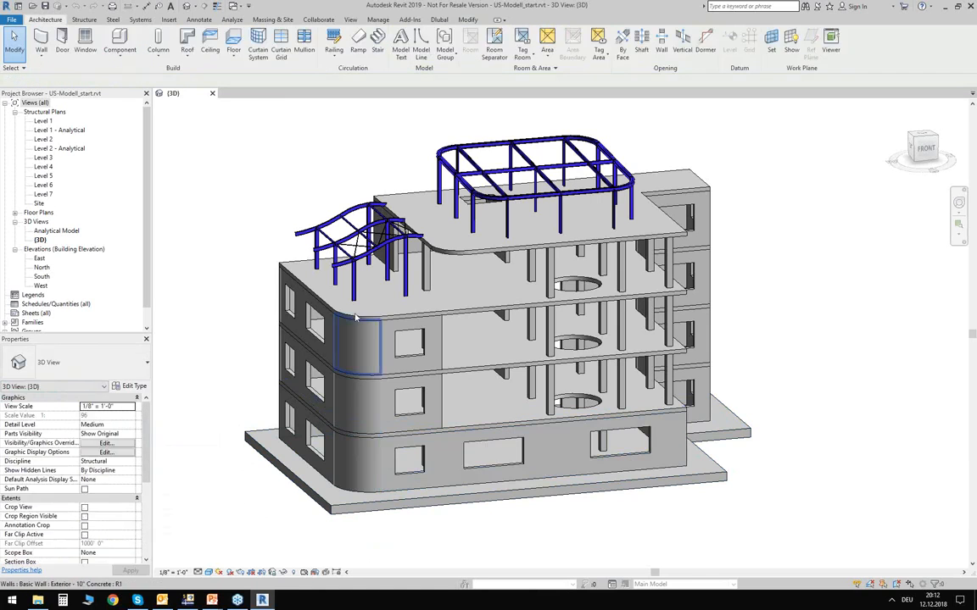
Step: Review the Analytical Beams properties of the HSS3X3X1/8 cross member between the canopy's curved beams, including member type, alignment and end releases
scroll(292, 180, up, 4)
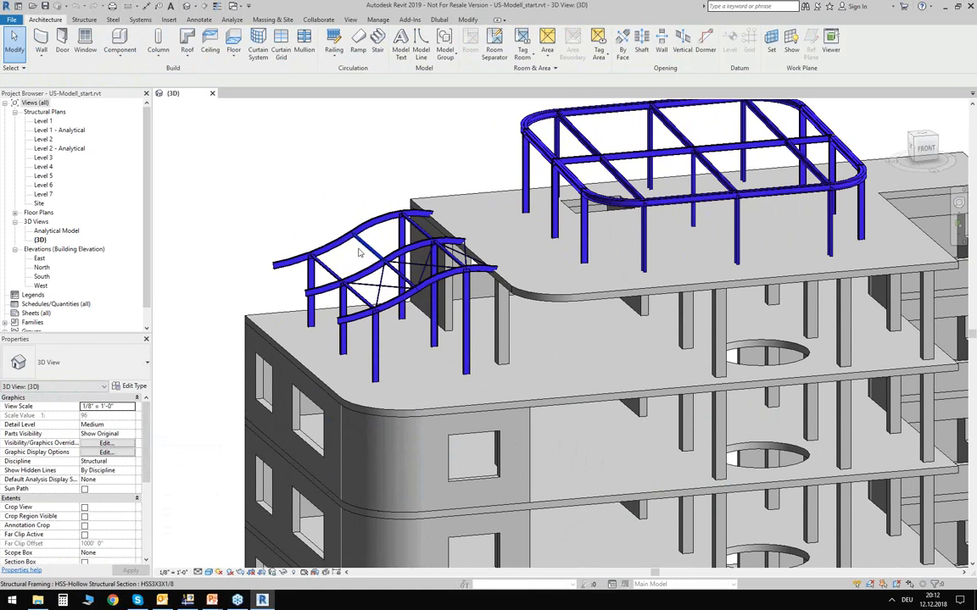
scroll(364, 293, up, 4)
scroll(365, 294, up, 3)
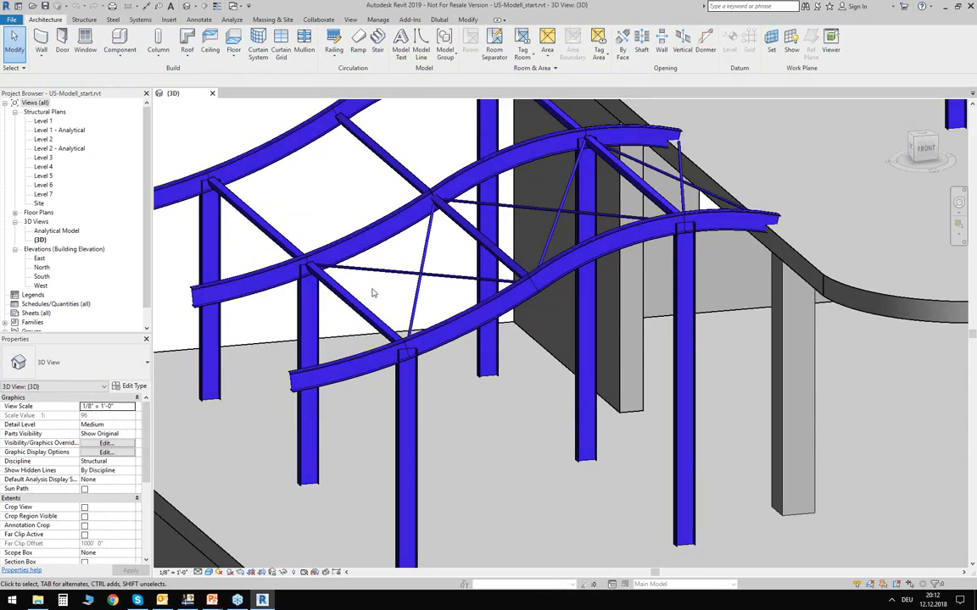
click(374, 289)
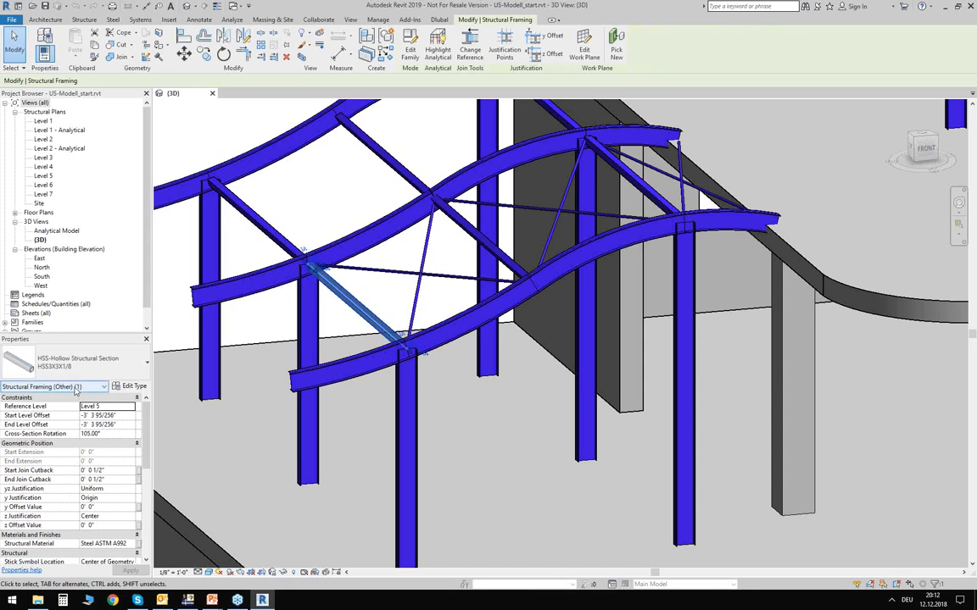
click(38, 386)
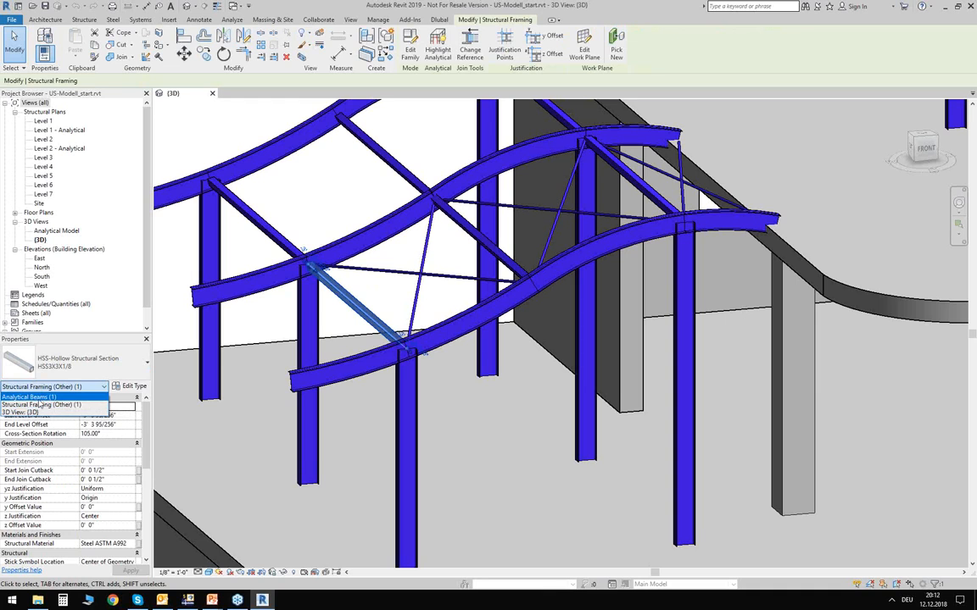
click(38, 397)
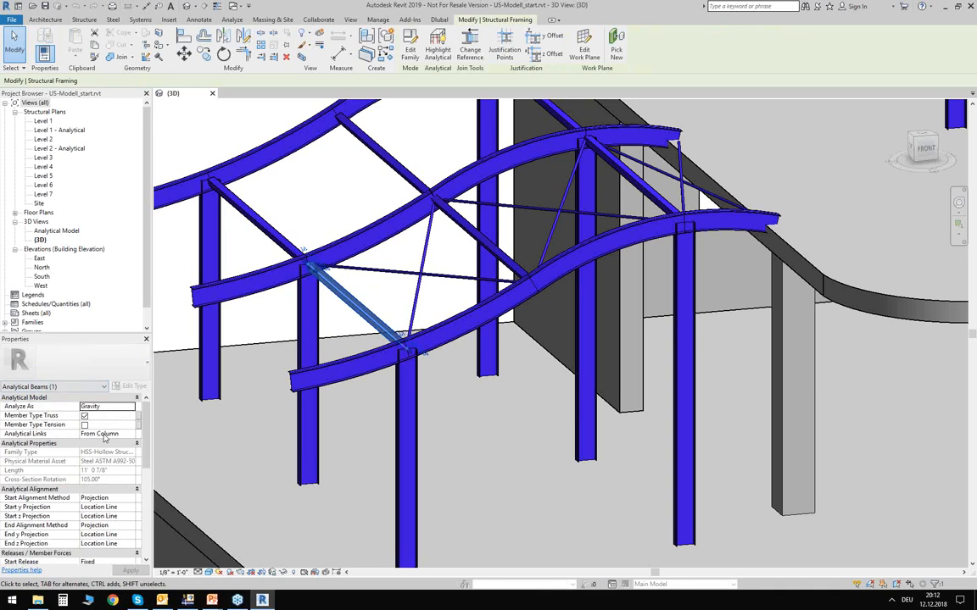
scroll(105, 437, down, 3)
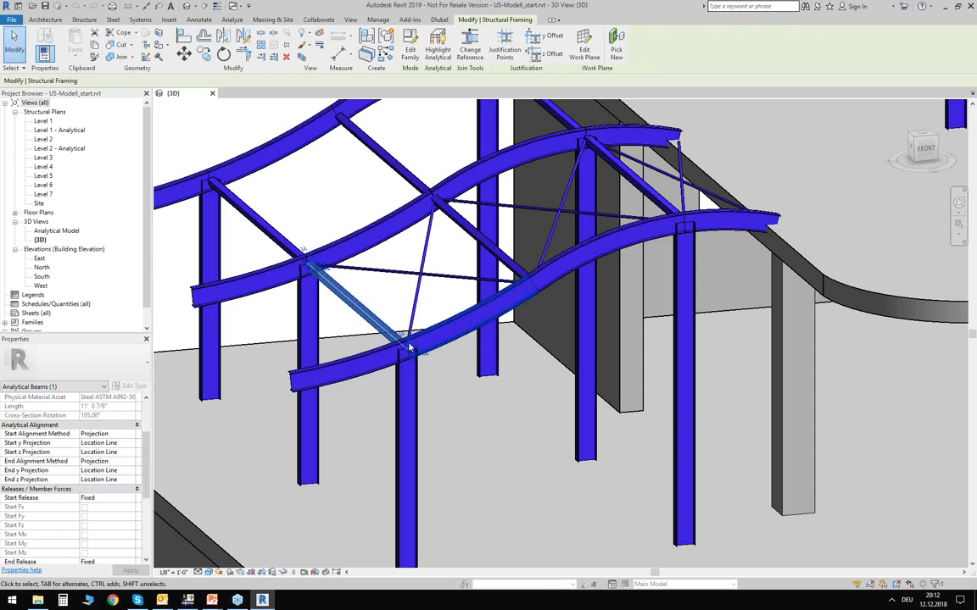
scroll(107, 435, down, 1)
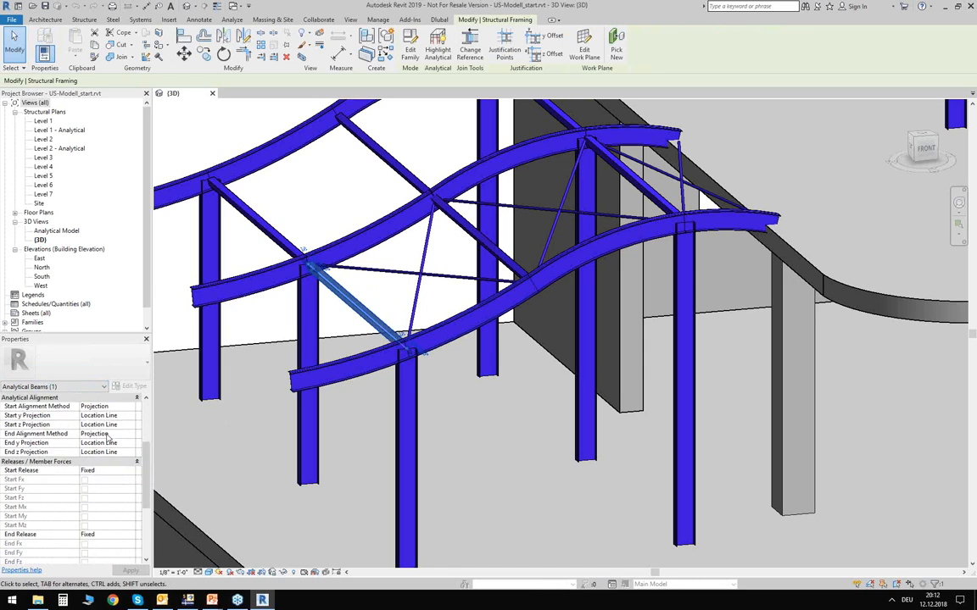
scroll(108, 435, down, 2)
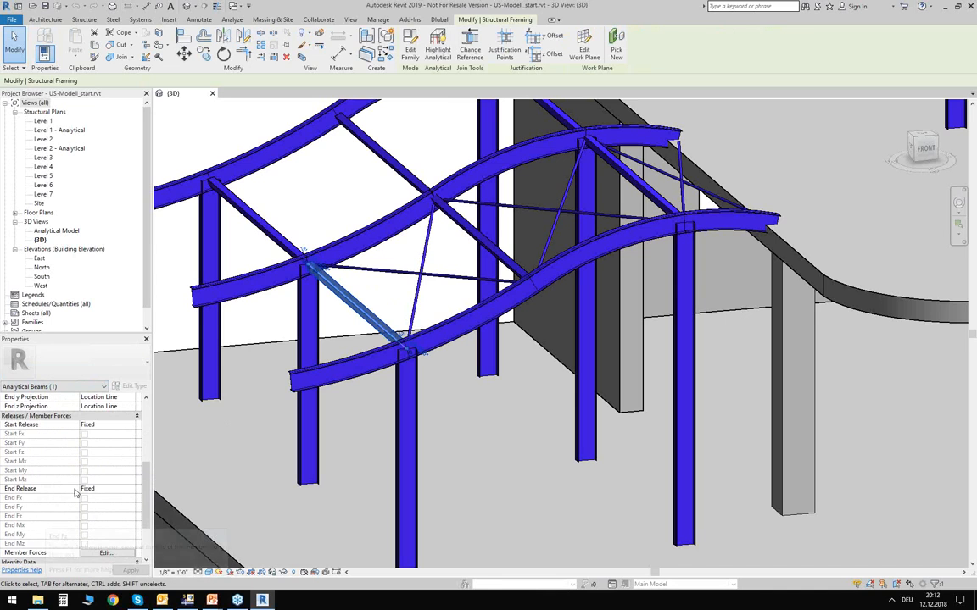
scroll(98, 475, up, 5)
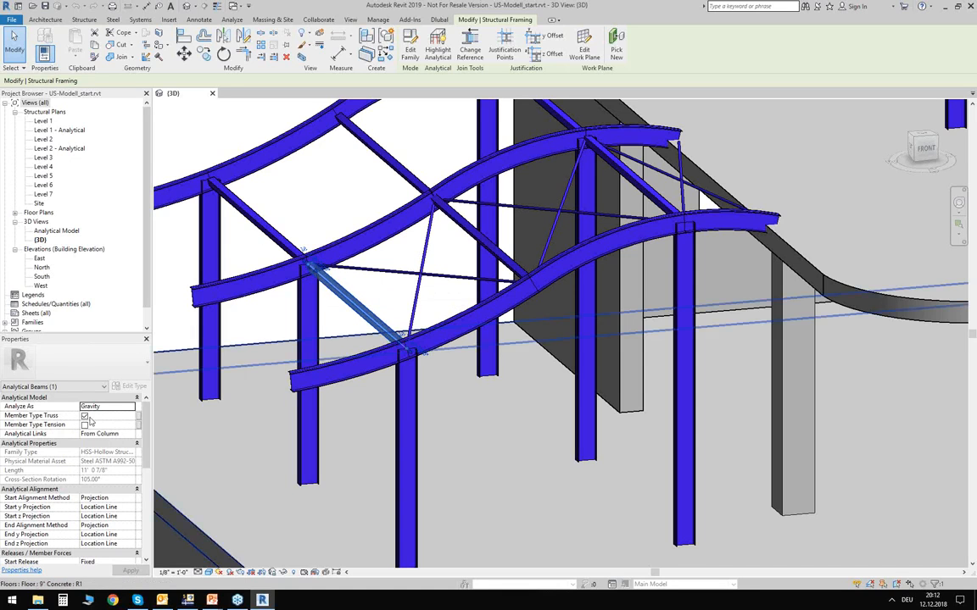
Step: Check the Analytical Beams member type settings of a diagonal round-bar brace in the canopy, and clear the selection in the full building view
click(389, 273)
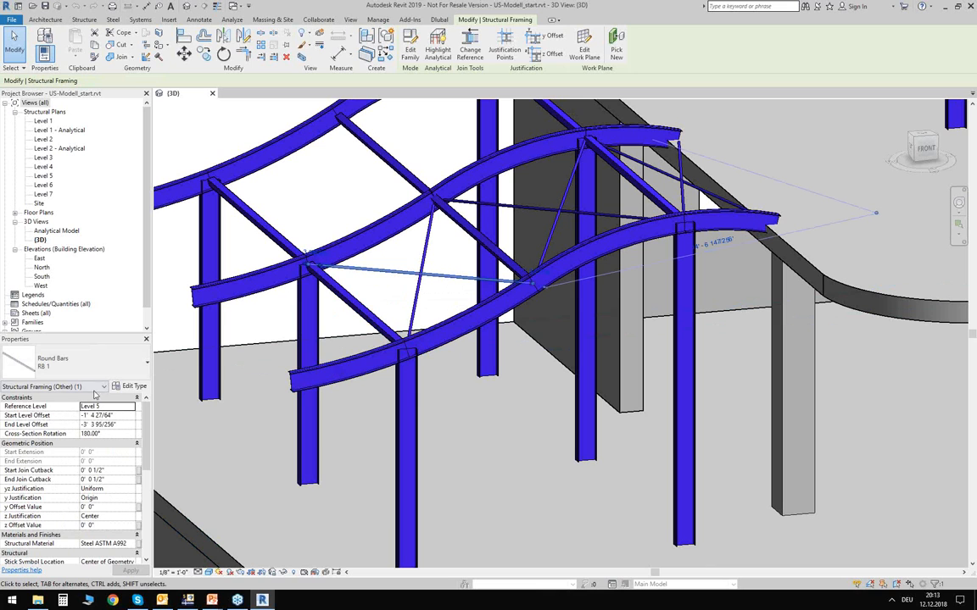
click(51, 387)
click(42, 364)
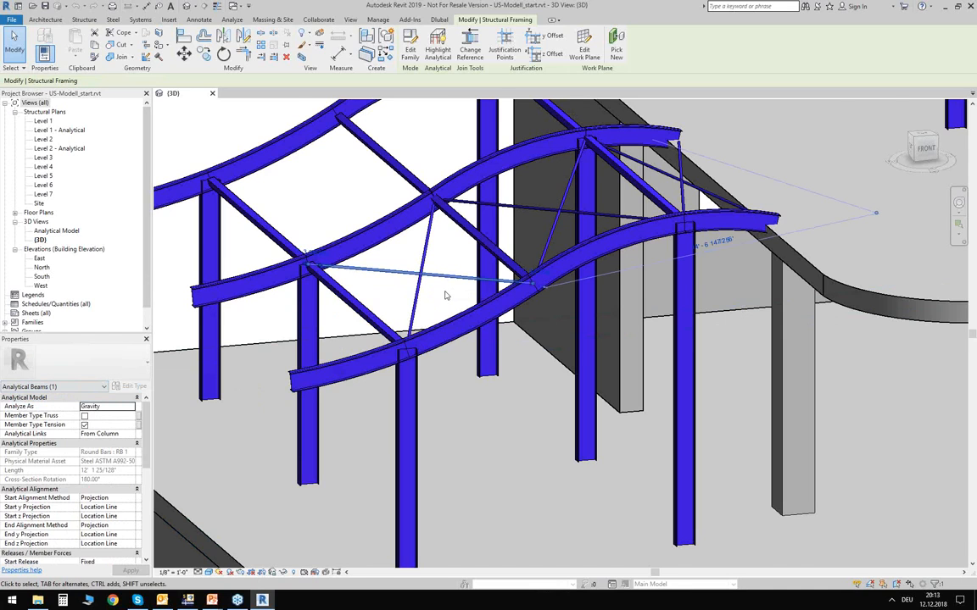
scroll(446, 295, down, 10)
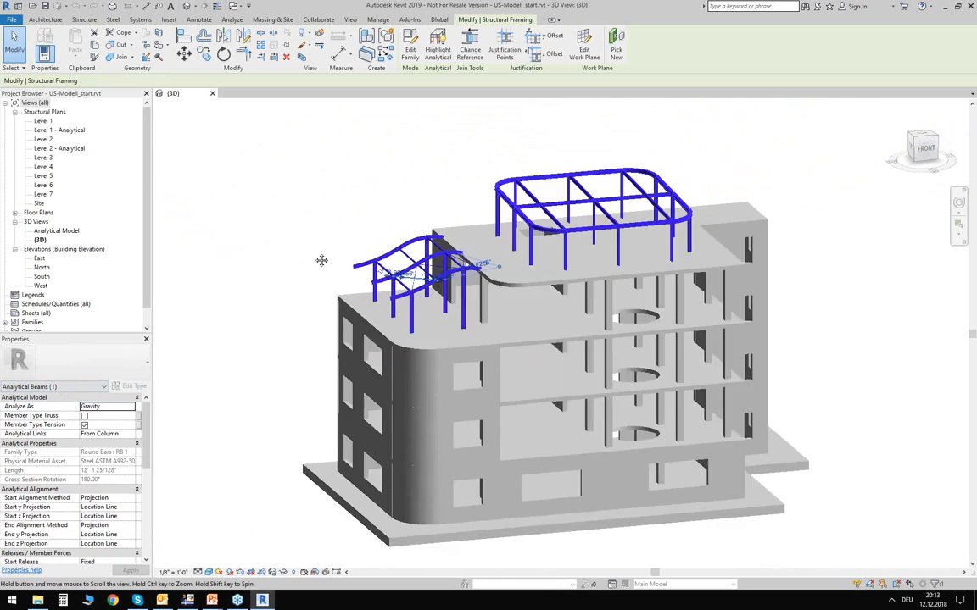
middle_drag(322, 260, 290, 242)
click(259, 333)
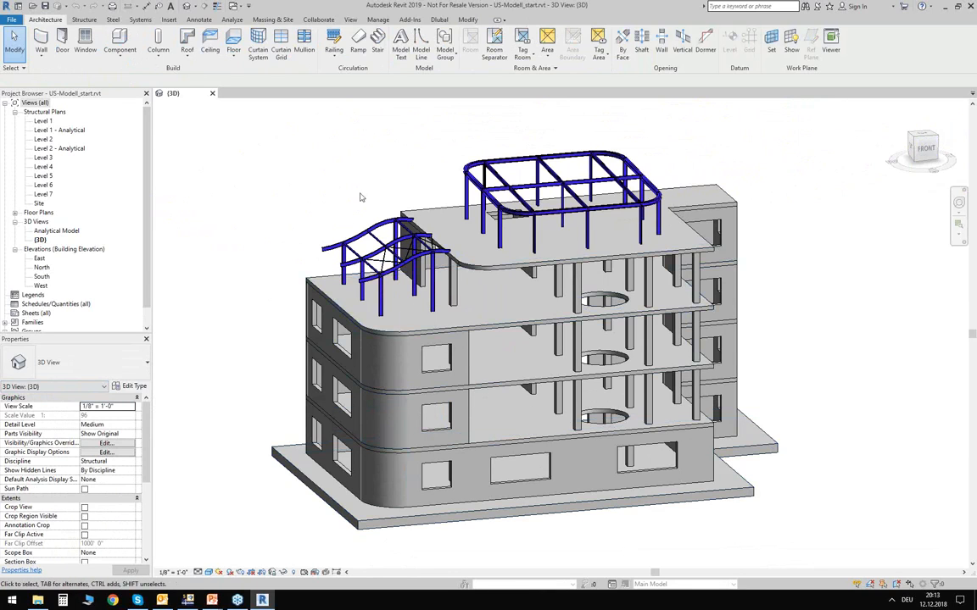
Step: Open the Analytical Model 3D view and examine the building's analytical model from the front corner
double_click(53, 231)
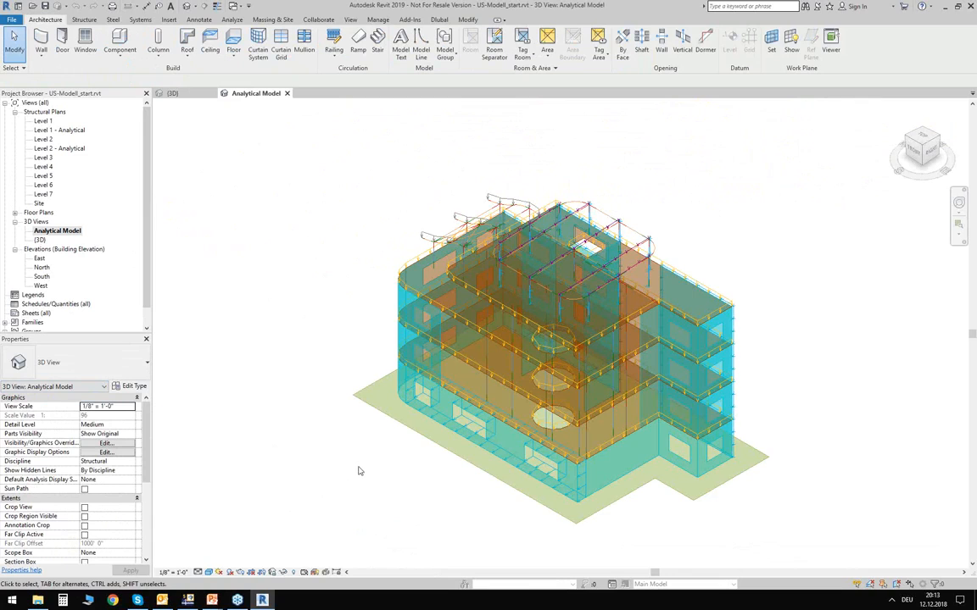
shift+middle_drag(368, 473, 511, 500)
scroll(514, 517, up, 4)
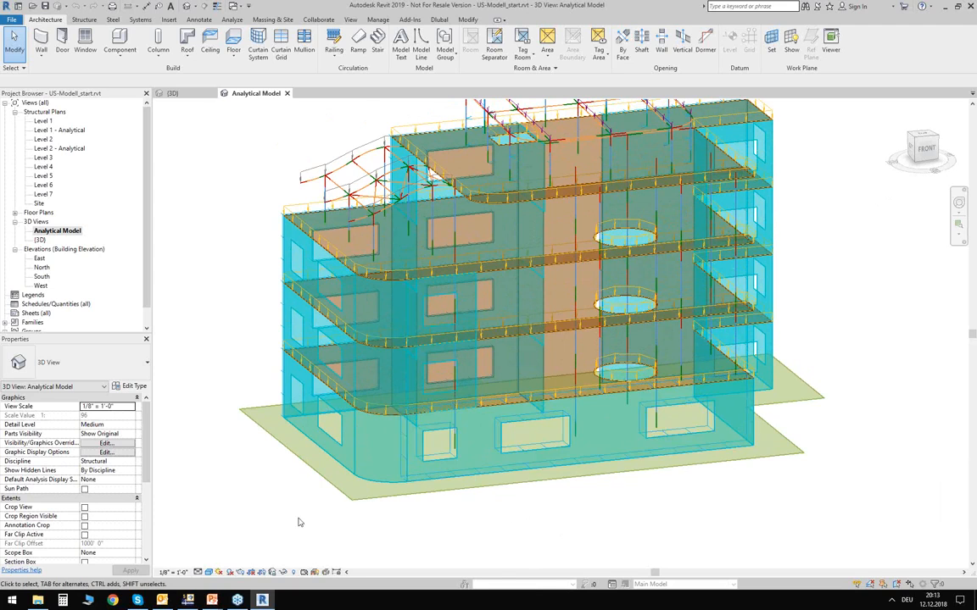
Step: Check the Analytical Foundation Slabs properties of the base slab in the analytical model, and clear the selection
scroll(293, 507, up, 1)
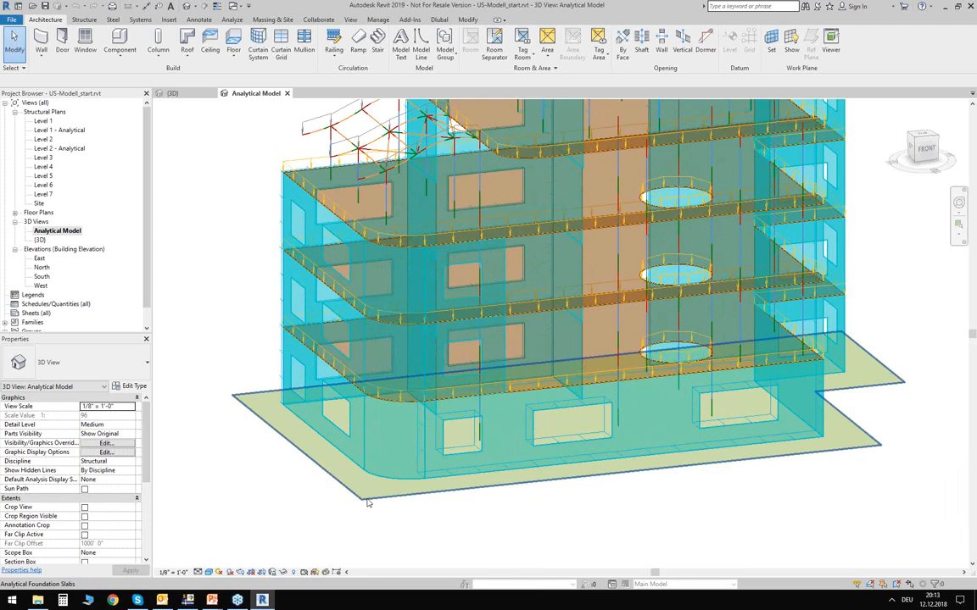
click(364, 513)
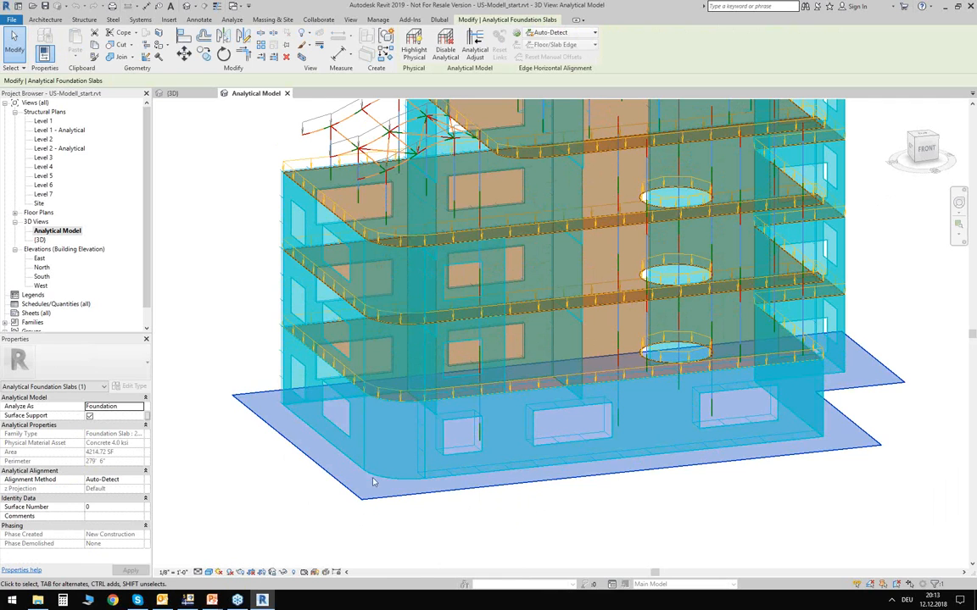
click(892, 348)
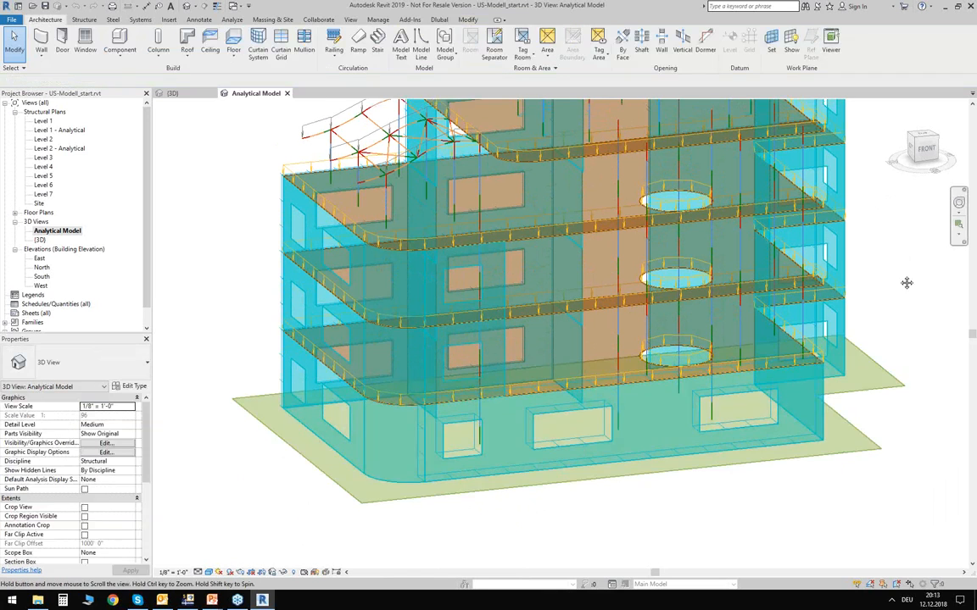
Step: Examine the whole building's analytical model, from the foundation slab up to the canopy and roof frame
middle_drag(907, 282, 875, 389)
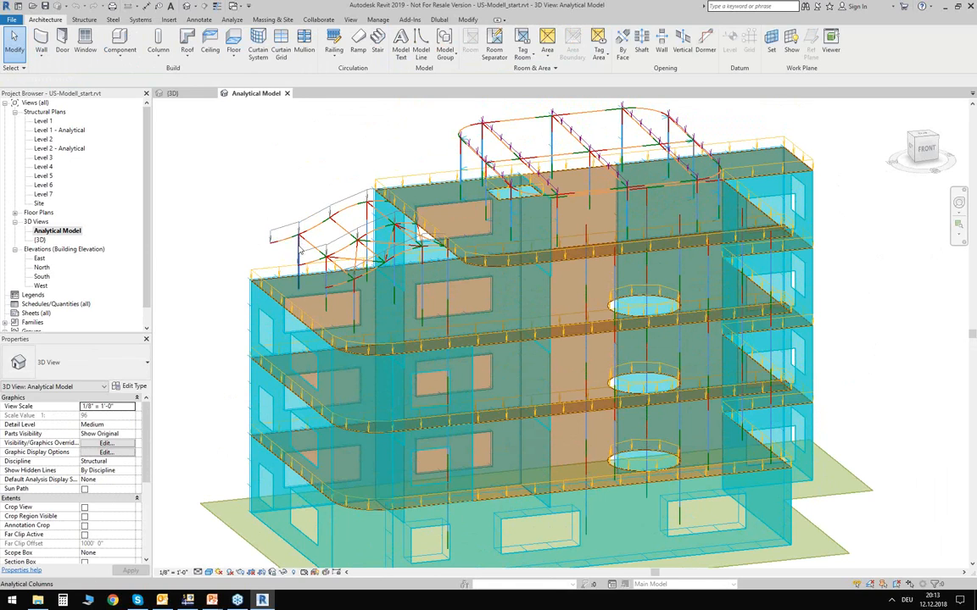
scroll(241, 201, down, 3)
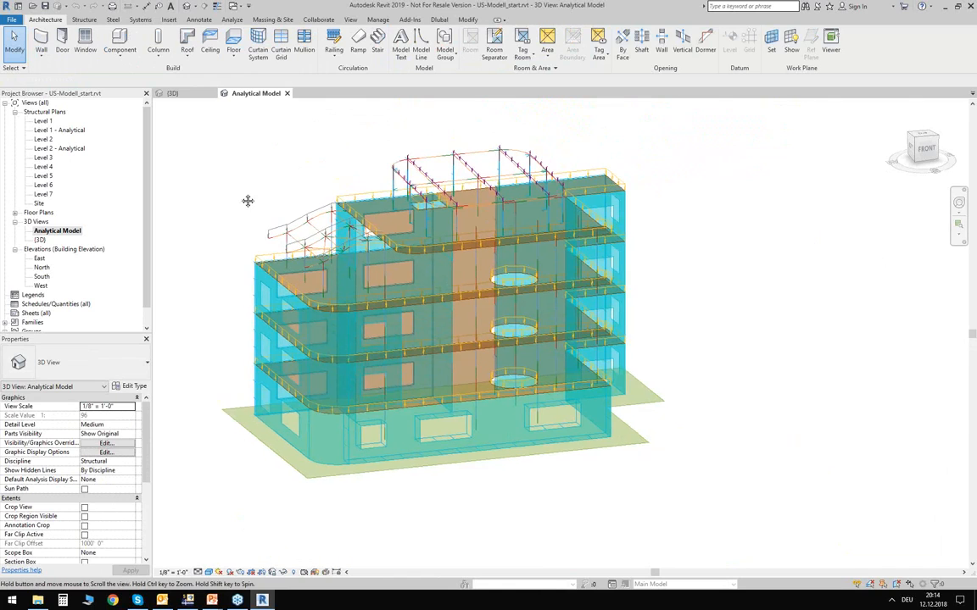
middle_drag(247, 200, 258, 210)
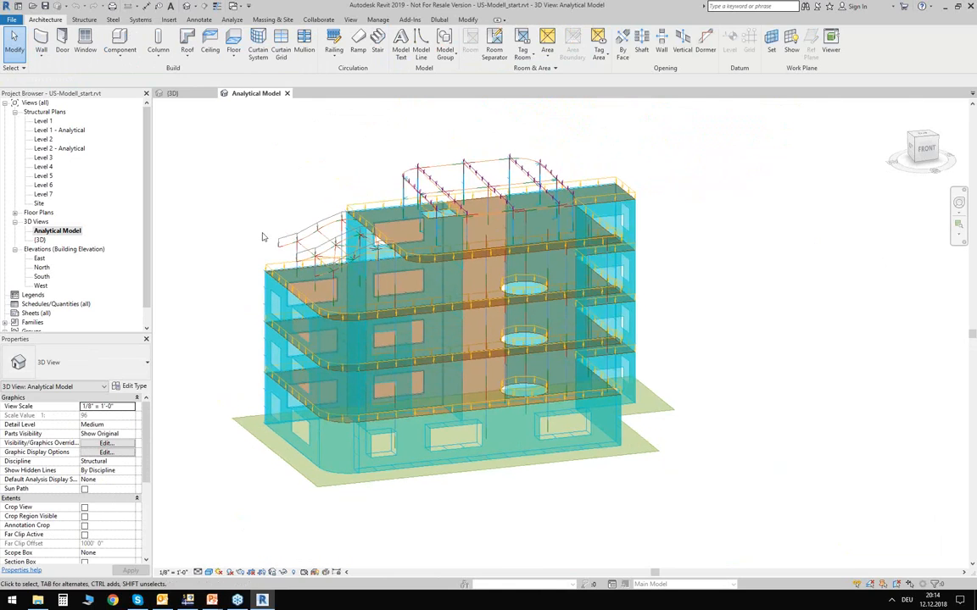
mouse_move(719, 332)
shift+middle_down()
mouse_move(717, 343)
mouse_move(691, 343)
mouse_move(720, 343)
shift+middle_up()
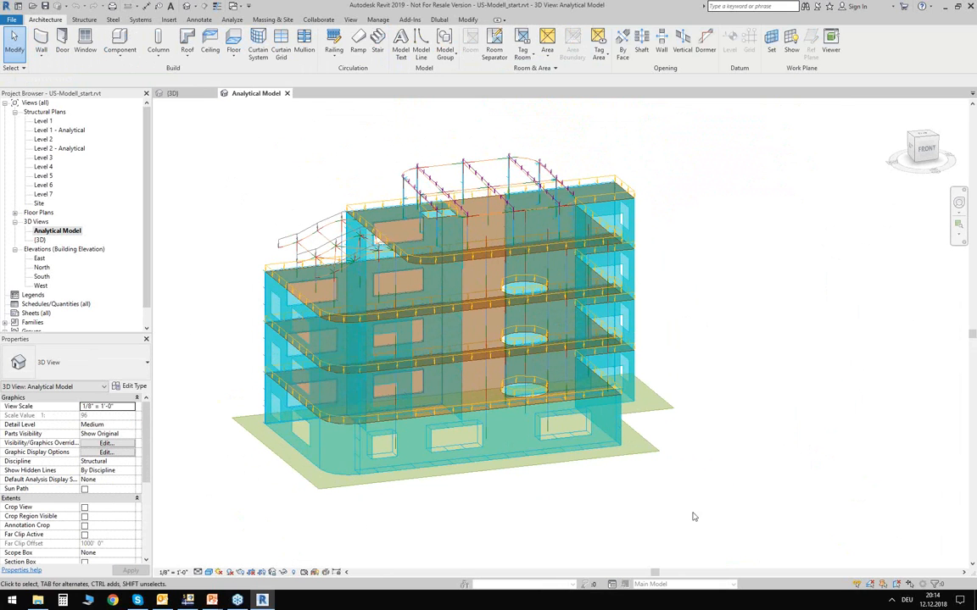
scroll(295, 456, up, 2)
scroll(284, 462, up, 2)
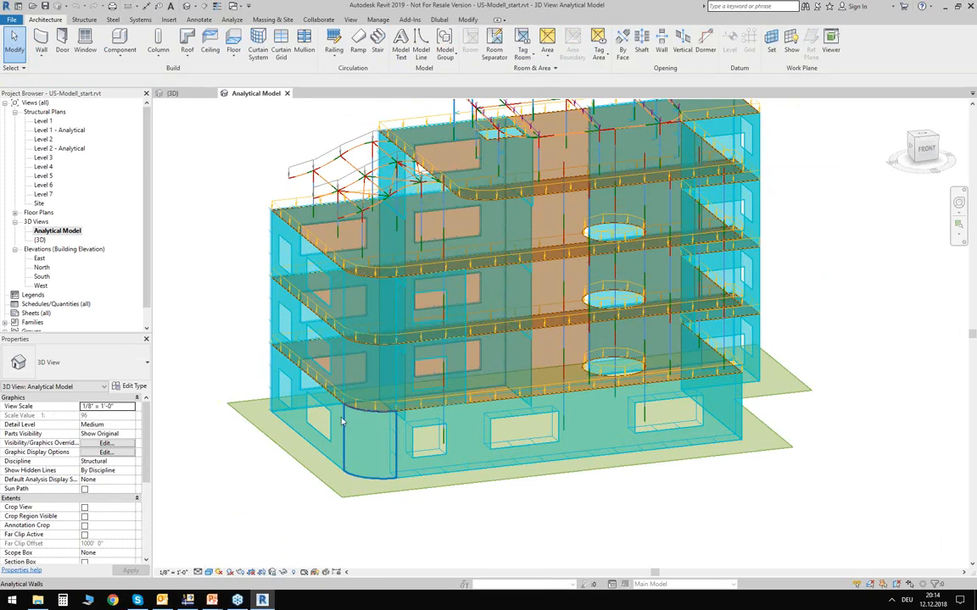
middle_drag(216, 284, 251, 337)
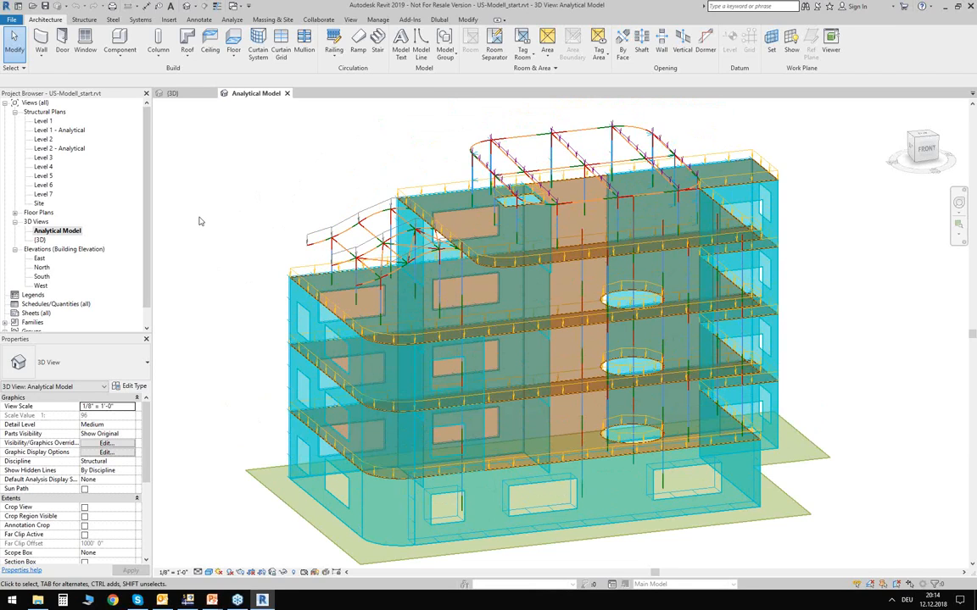
Step: Open the project's material library and select Concrete, Normal Weight - 4 ksi
click(376, 20)
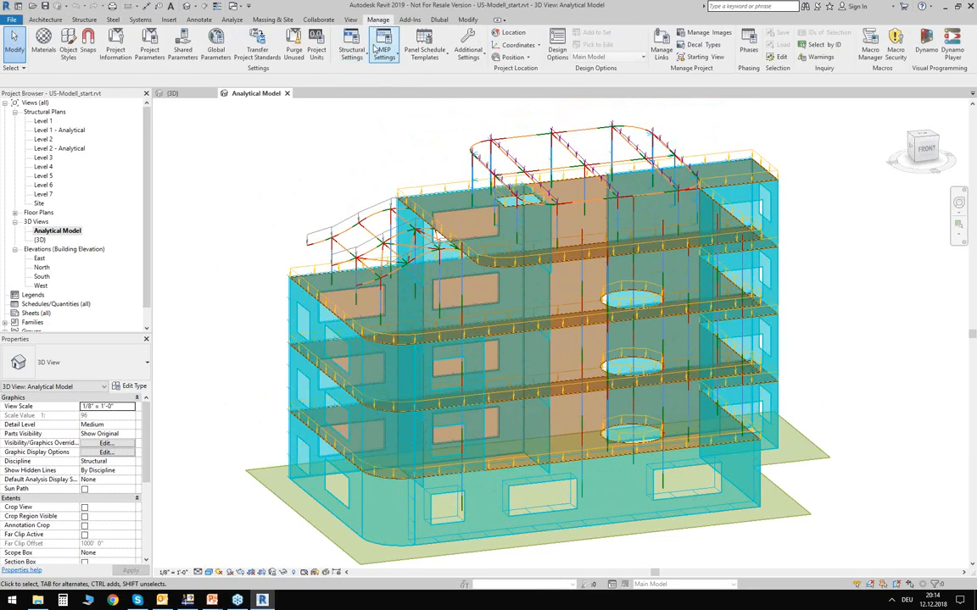
click(43, 42)
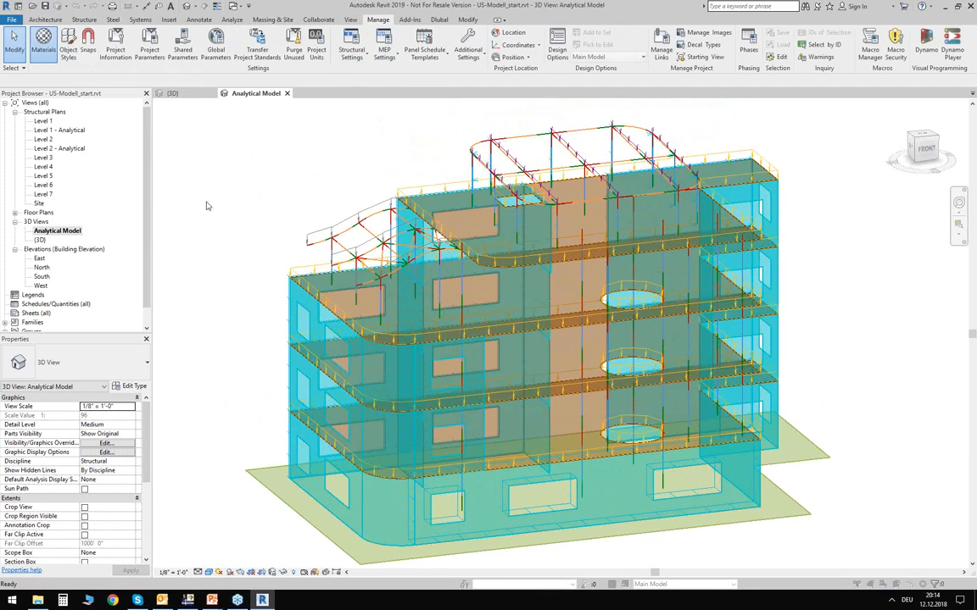
scroll(389, 196, down, 2)
scroll(394, 200, down, 8)
click(400, 203)
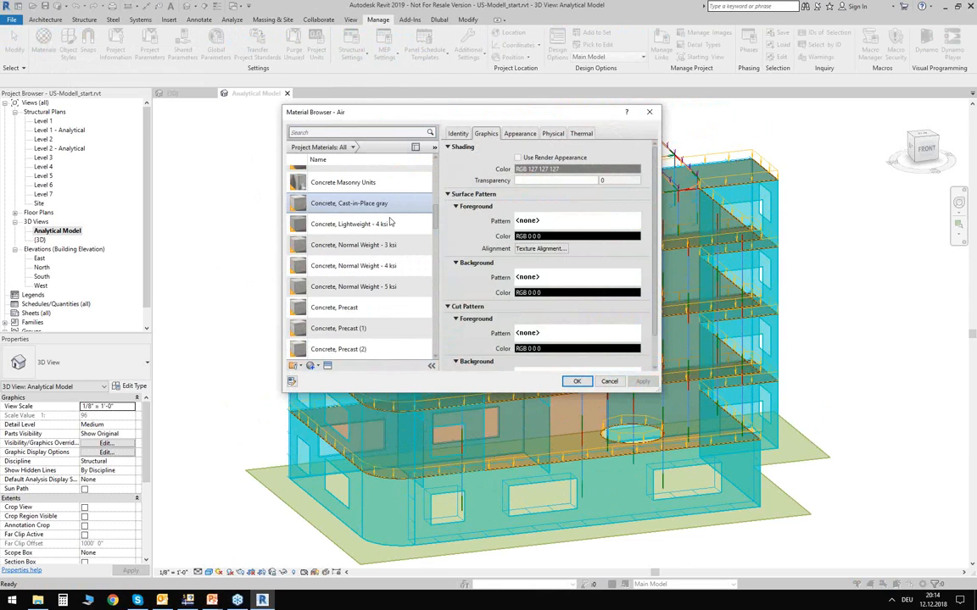
click(332, 271)
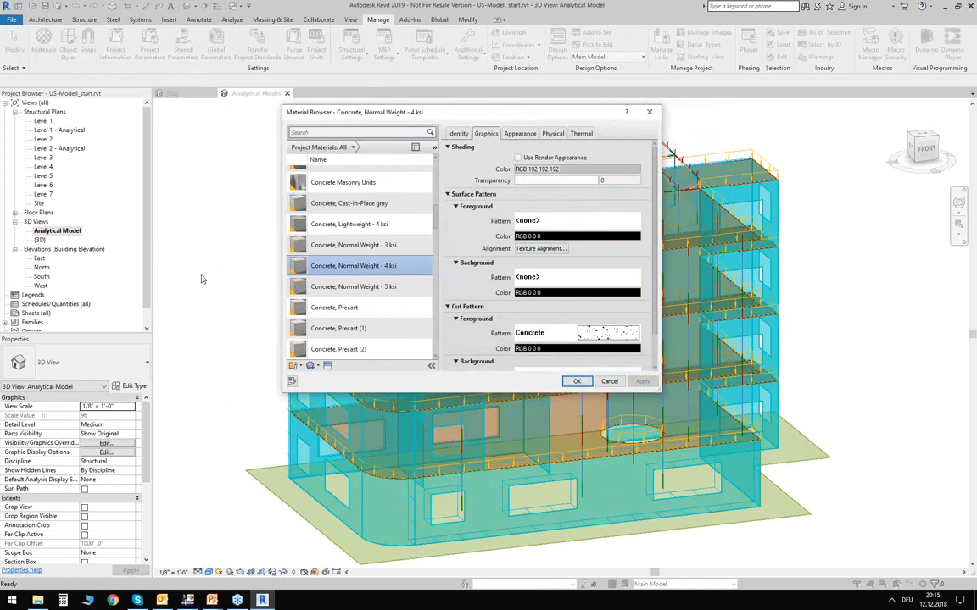
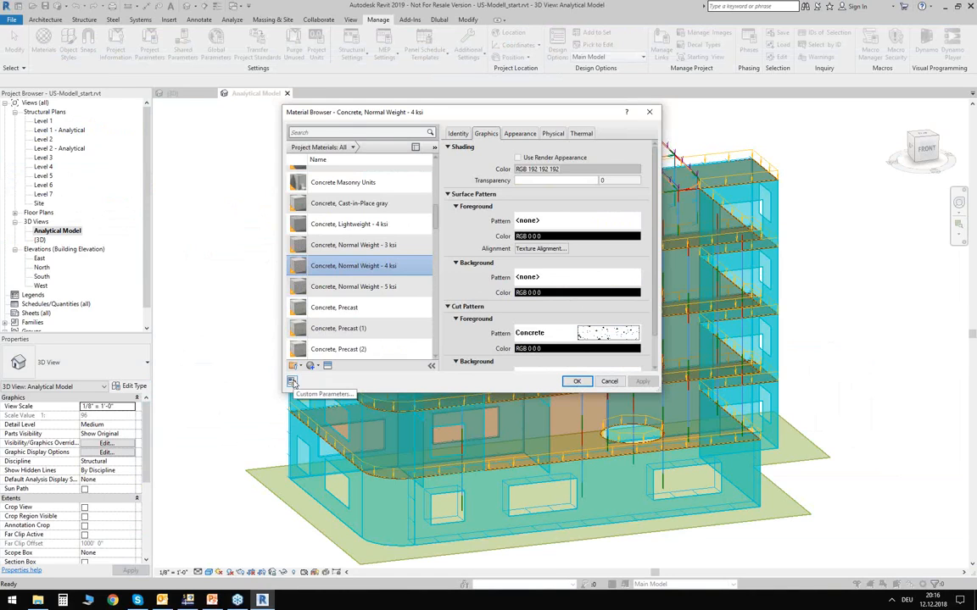
Step: Review the selected concrete's custom parameter Dlubal Name (Material), and close the material dialogs without saving changes
click(292, 383)
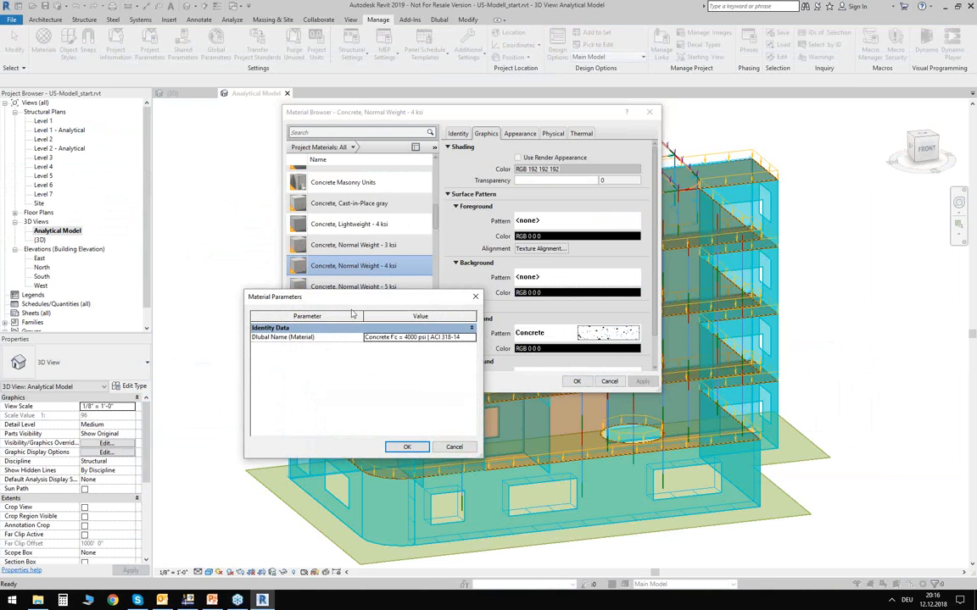
drag(355, 300, 392, 332)
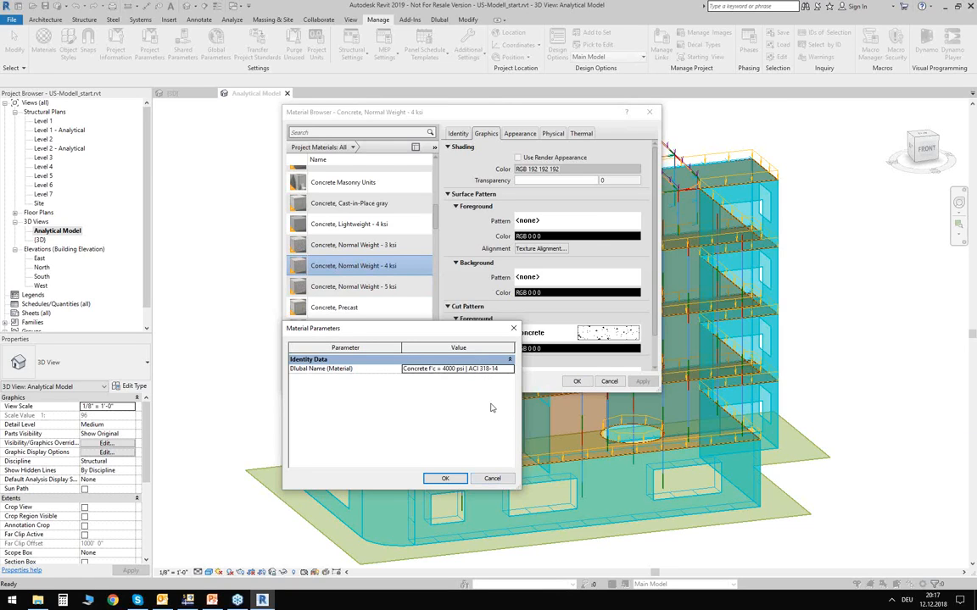
click(494, 479)
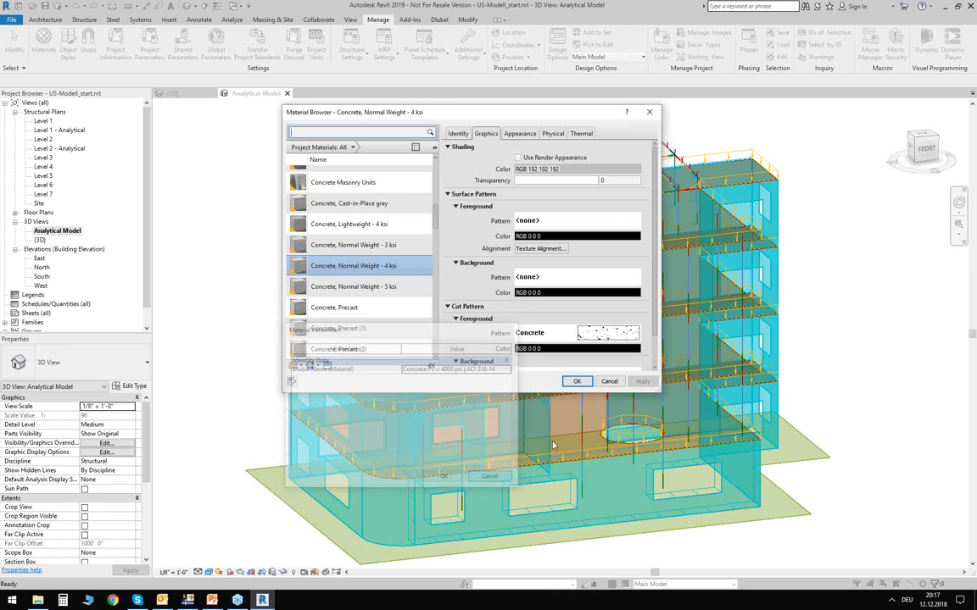
click(609, 381)
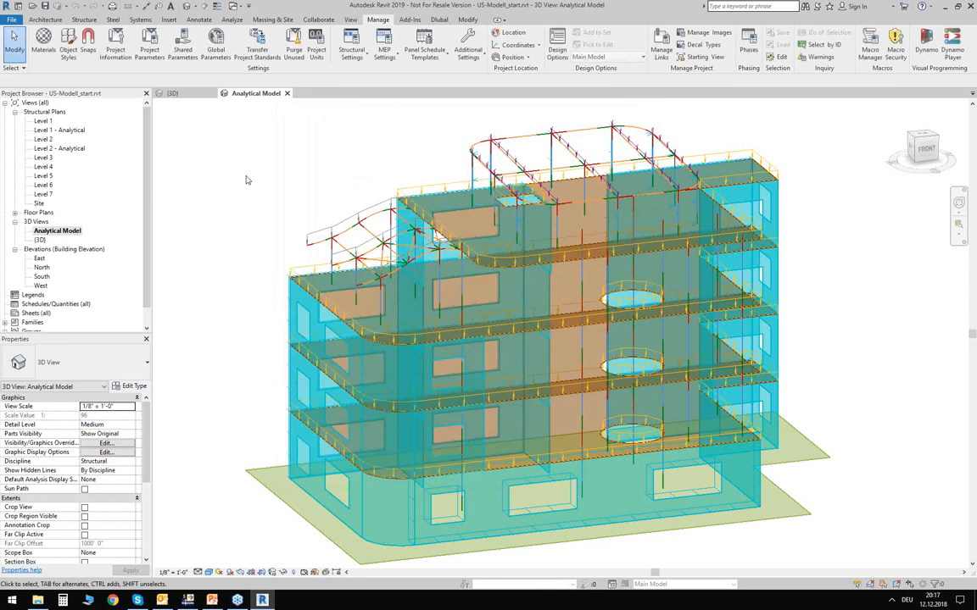
Step: Examine the line loads on the canopy's curved beams from the front, and return to the angled full building view
scroll(258, 180, down, 1)
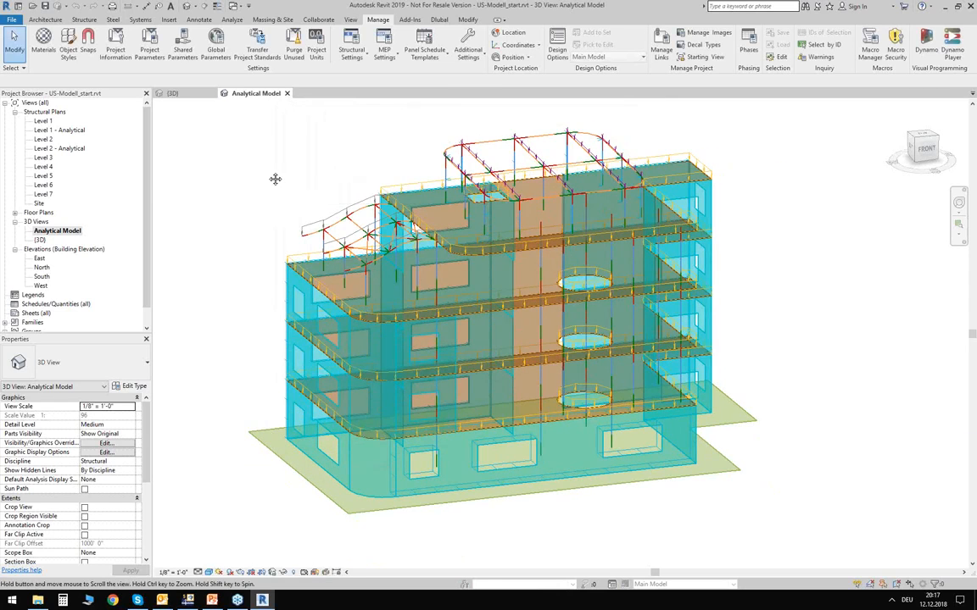
middle_drag(276, 178, 318, 208)
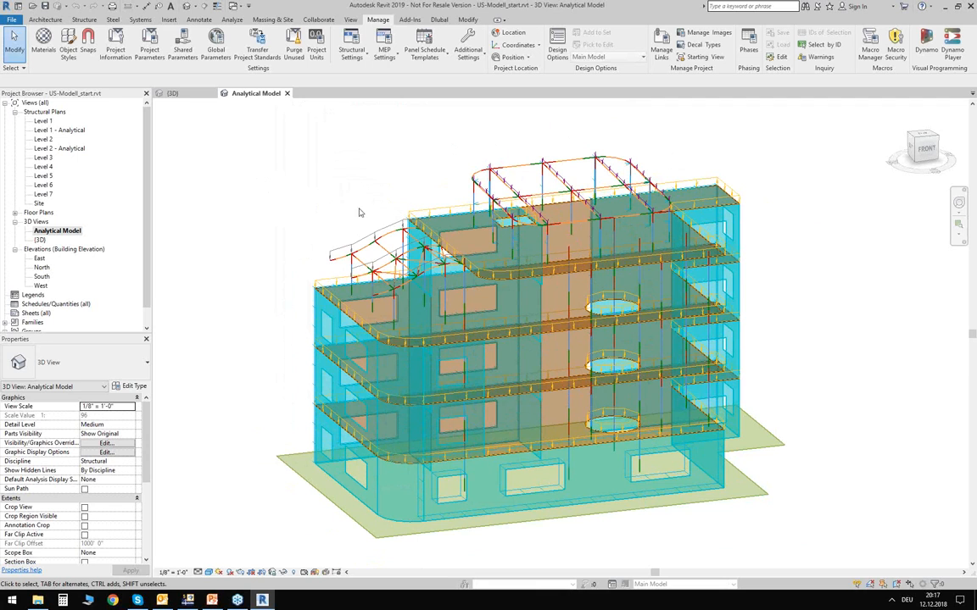
shift+middle_drag(367, 219, 344, 244)
scroll(351, 241, up, 5)
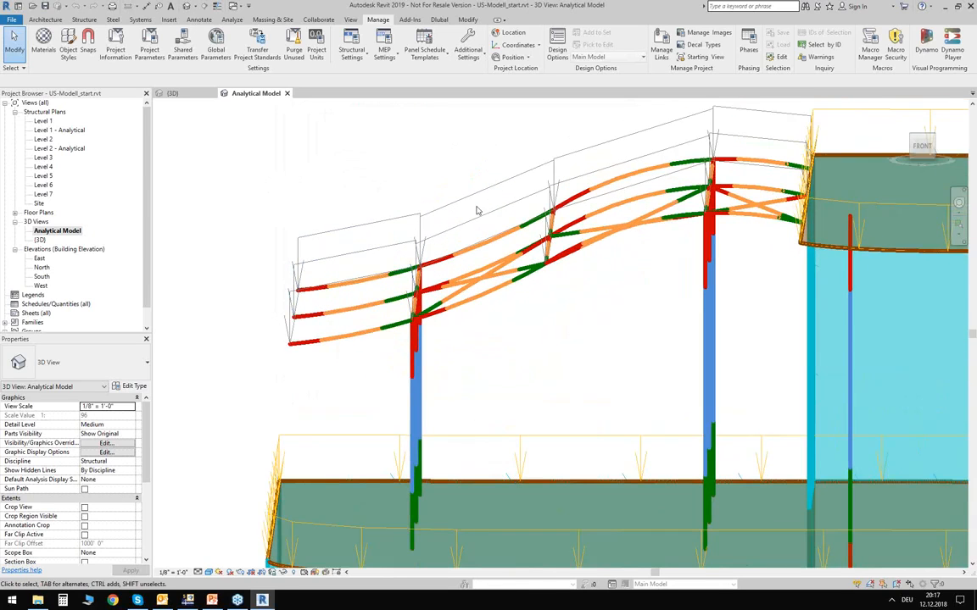
scroll(360, 271, down, 6)
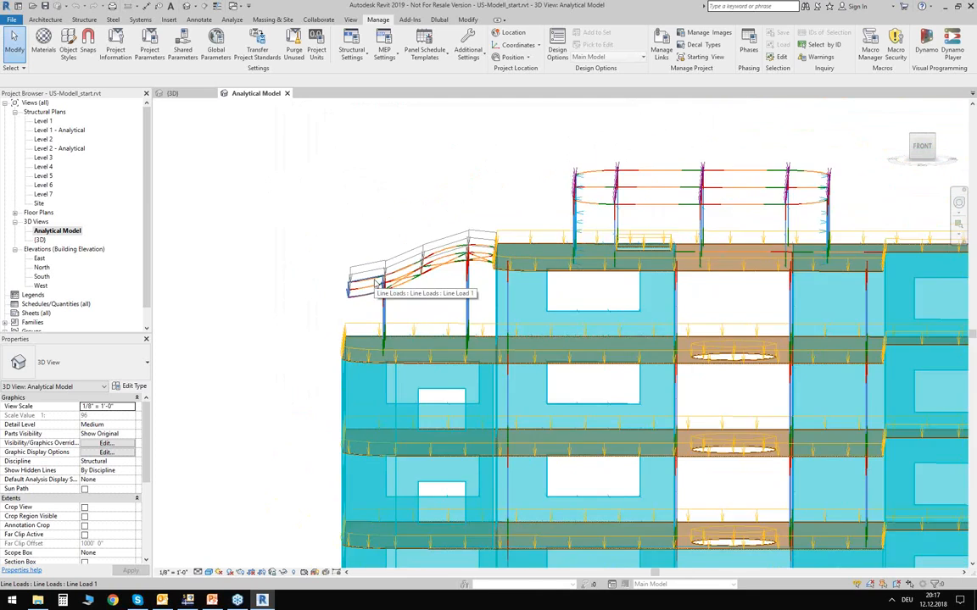
shift+middle_drag(314, 191, 316, 173)
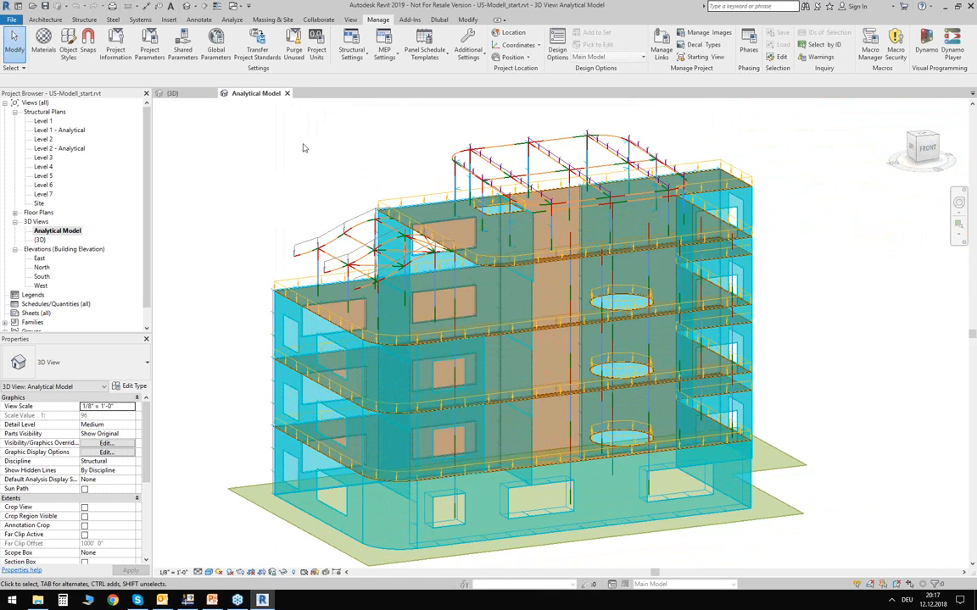
Step: Review the load cases and load natures in the structural settings, and close them without changes
click(232, 20)
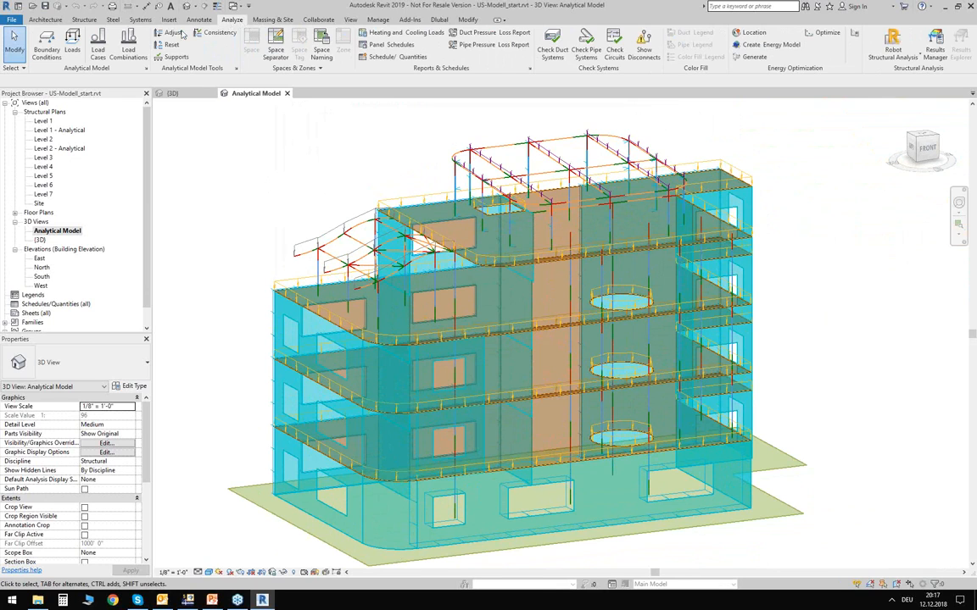
click(98, 49)
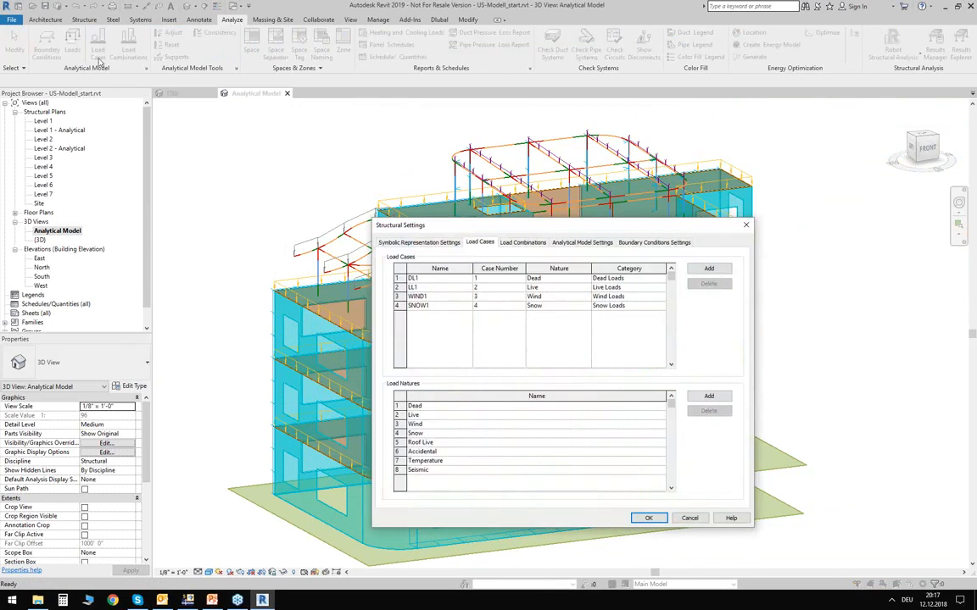
drag(439, 222, 322, 143)
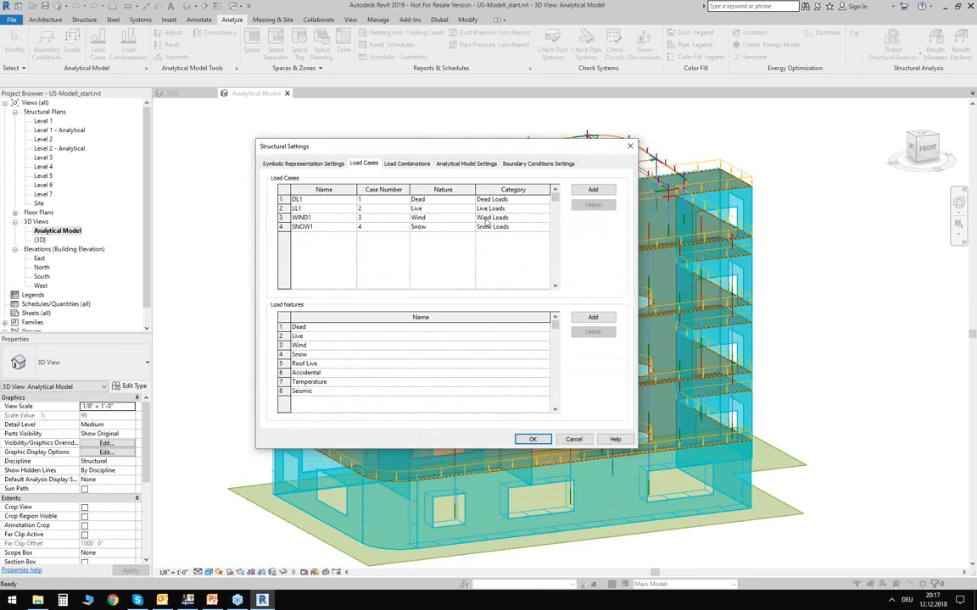
click(573, 440)
scroll(328, 167, down, 2)
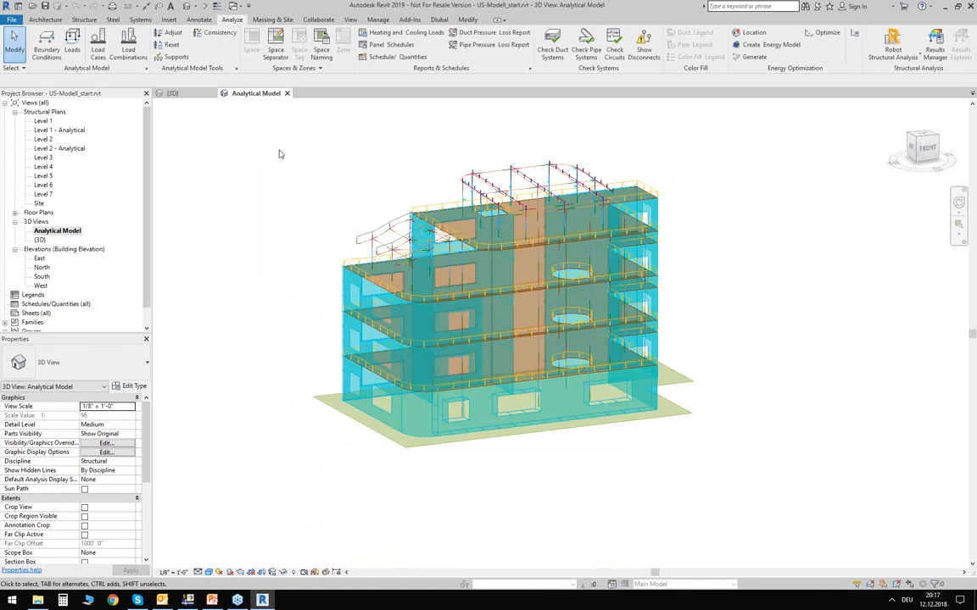
Step: Switch to RFEM to view its workspace, and return to Revit
drag(275, 135, 312, 175)
click(188, 601)
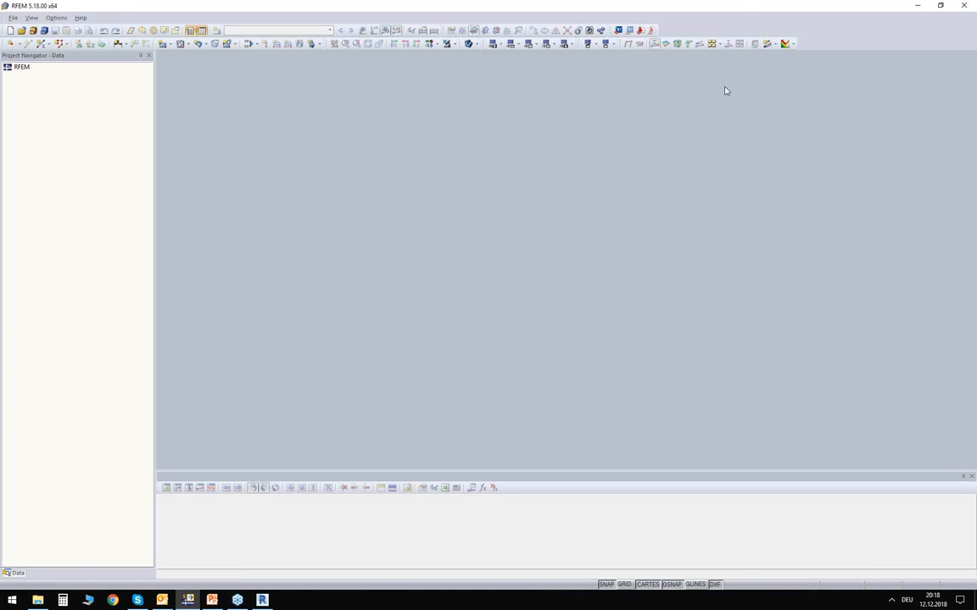
key(alt+Tab)
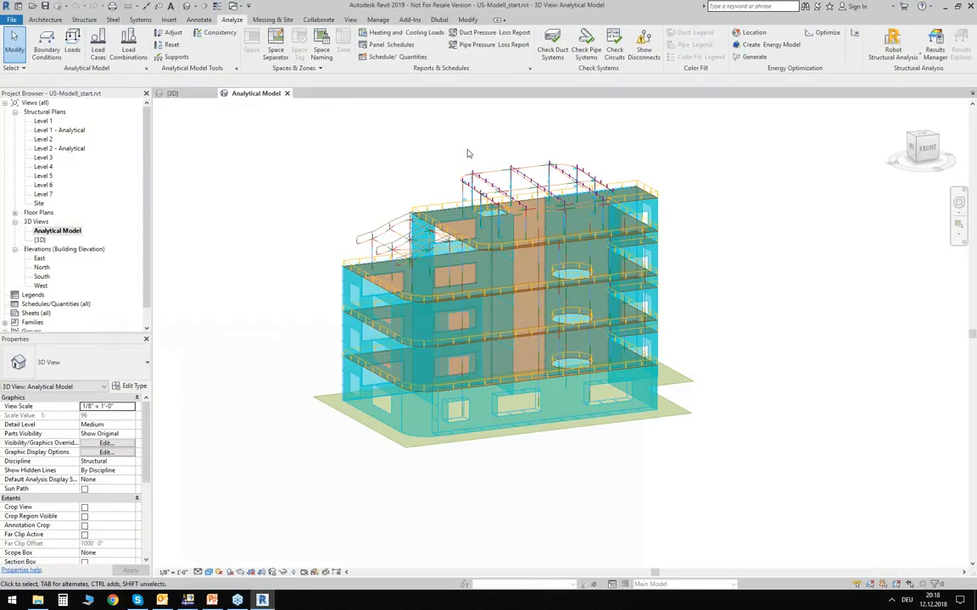
Step: Review the Dlubal link parameters for material name, cross-section name and truss member type, and close the list without changes
click(438, 19)
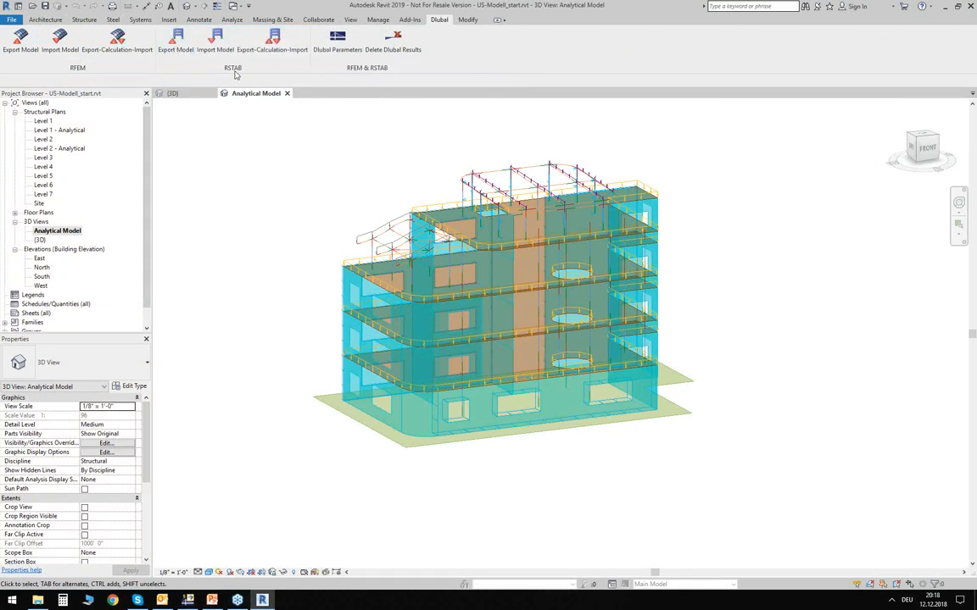
click(342, 42)
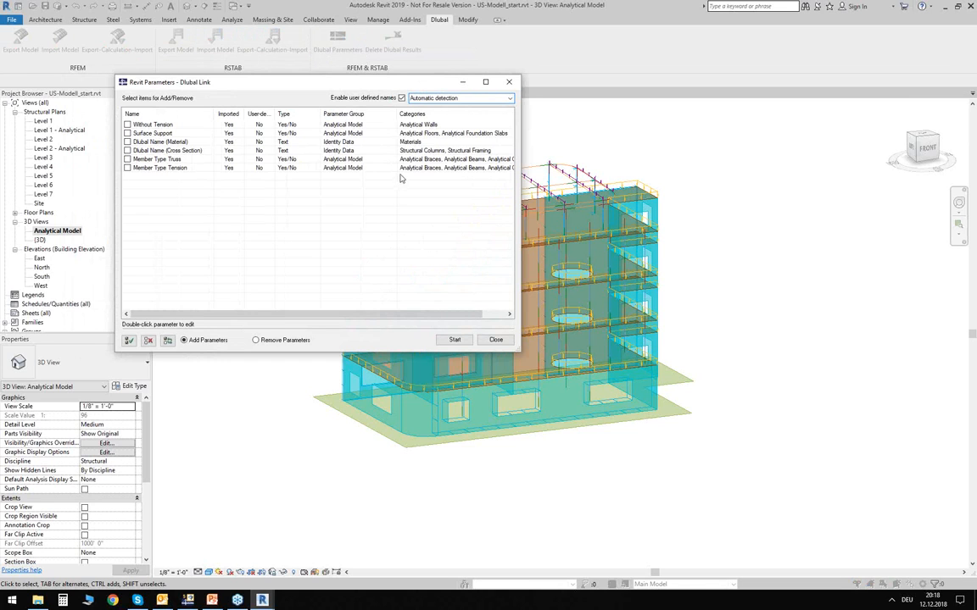
click(159, 141)
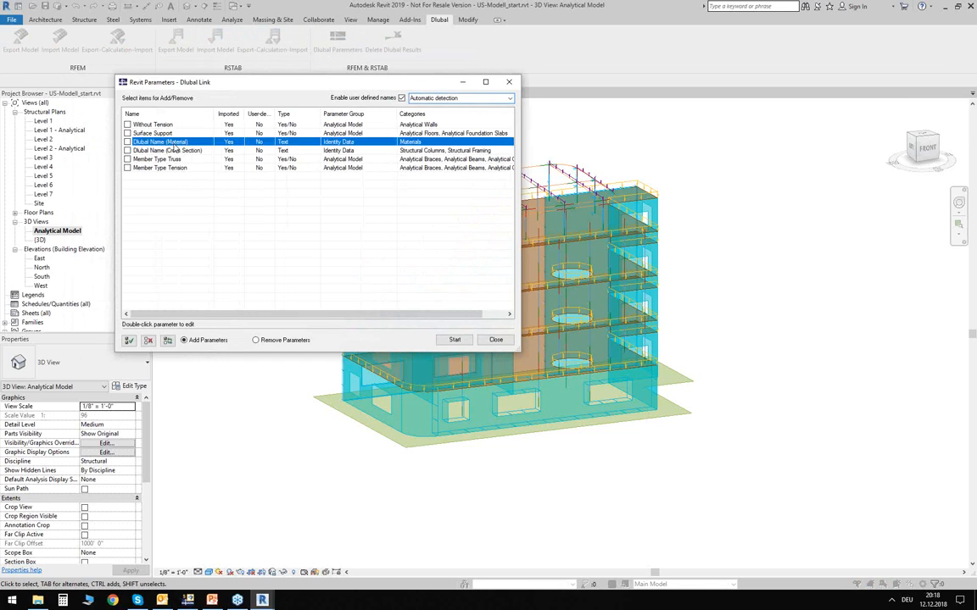
click(178, 151)
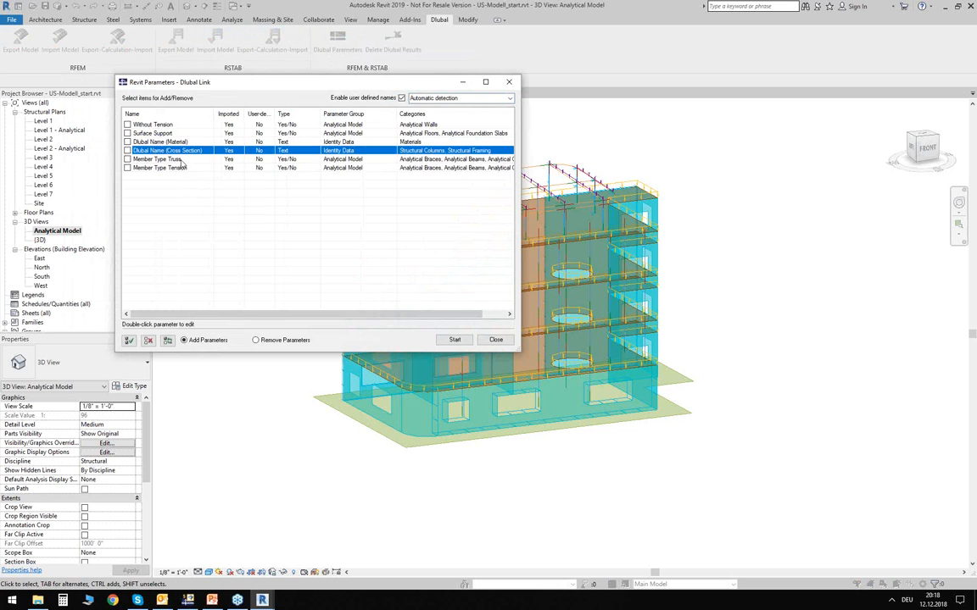
click(183, 160)
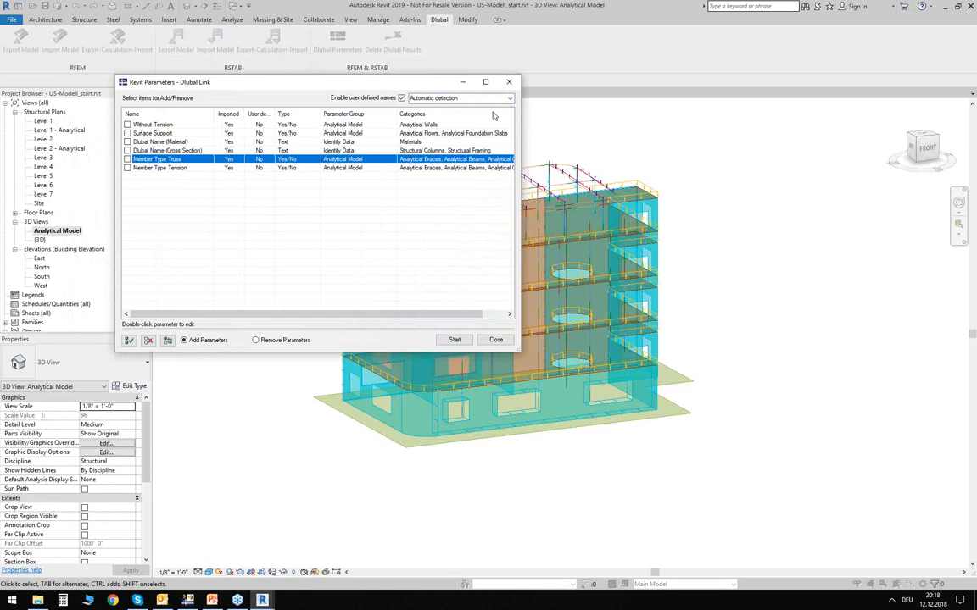
click(509, 83)
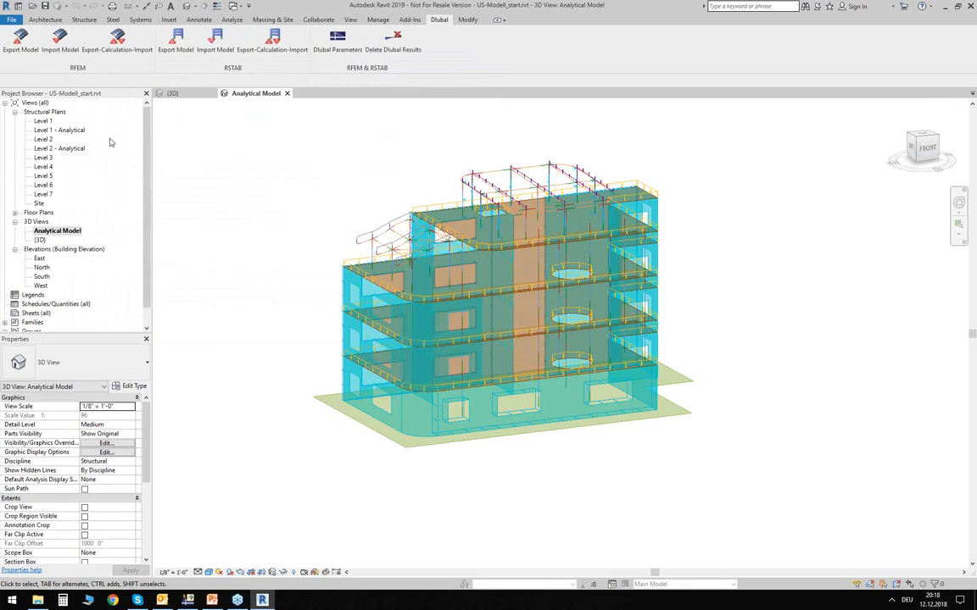
Step: Start the model export to RFEM and set it to create a new structure with the Z-direction upwards
click(22, 41)
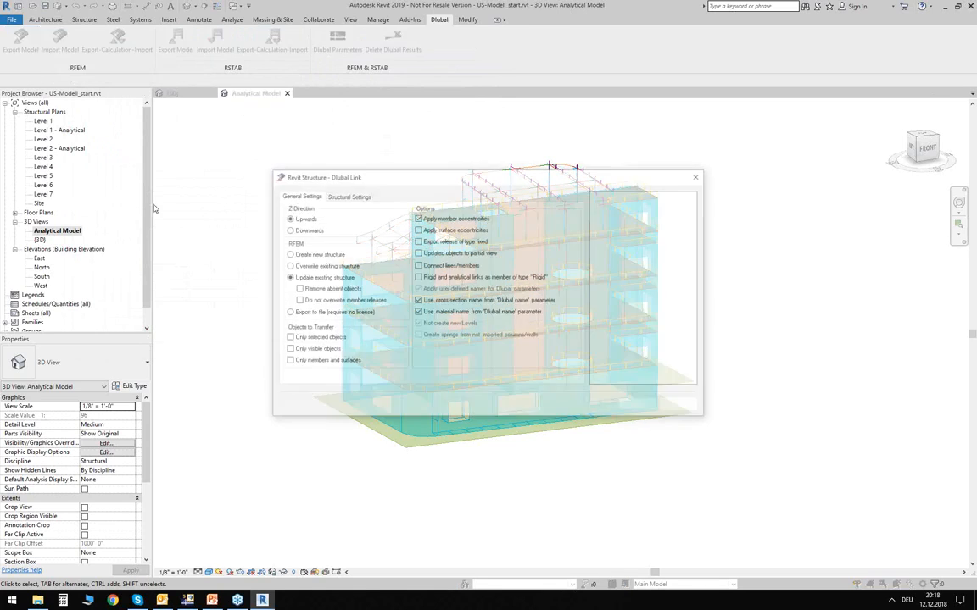
drag(359, 181, 378, 166)
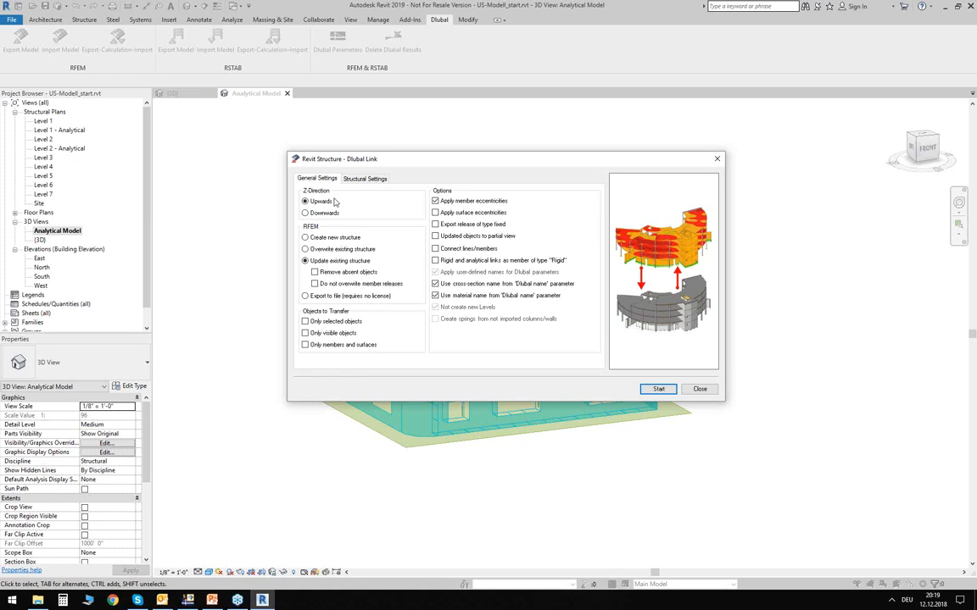
click(307, 238)
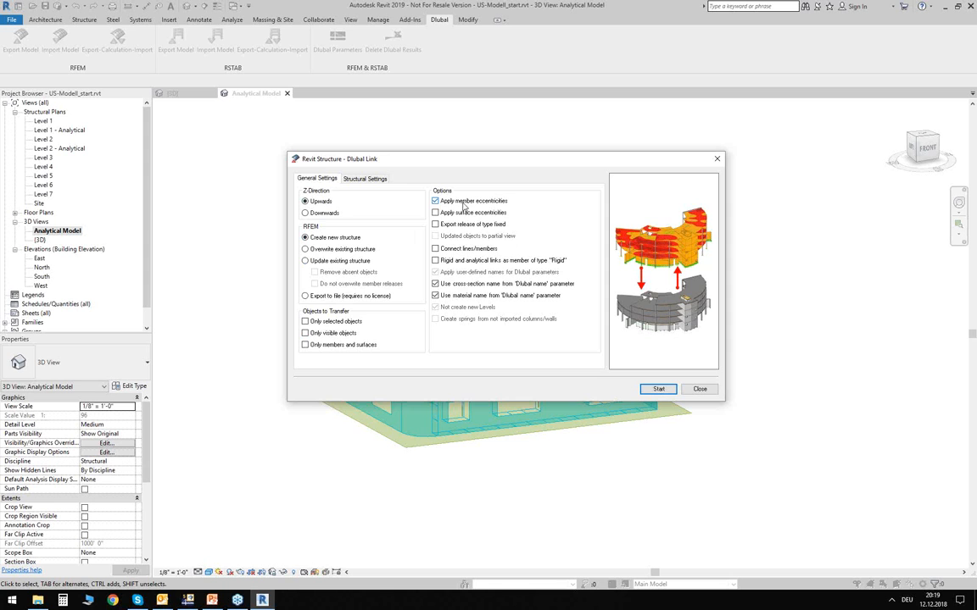
drag(488, 163, 472, 201)
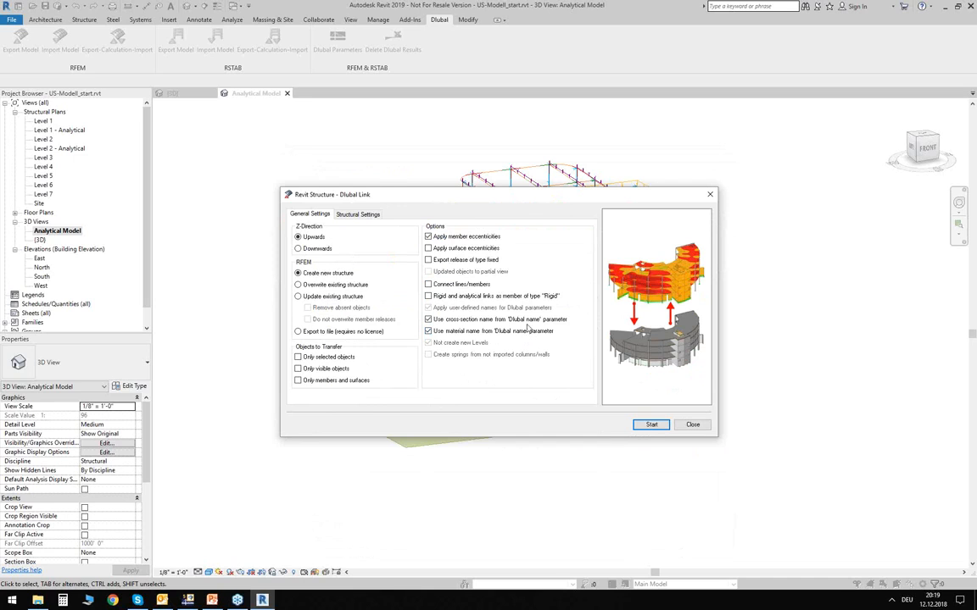
Step: Include the loads with self-weight in load case DL1, run the export to RFEM, and close the export log
click(353, 216)
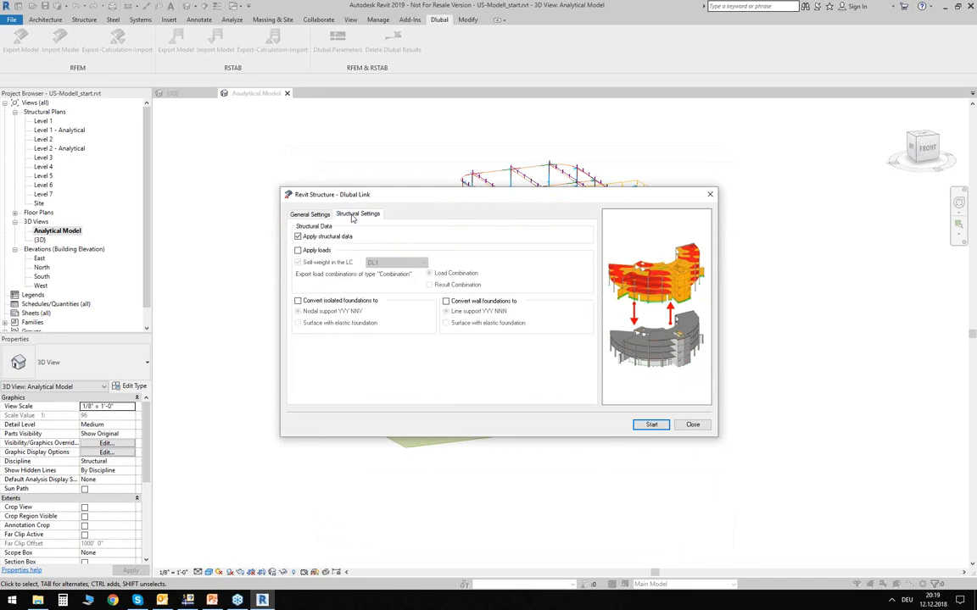
click(298, 251)
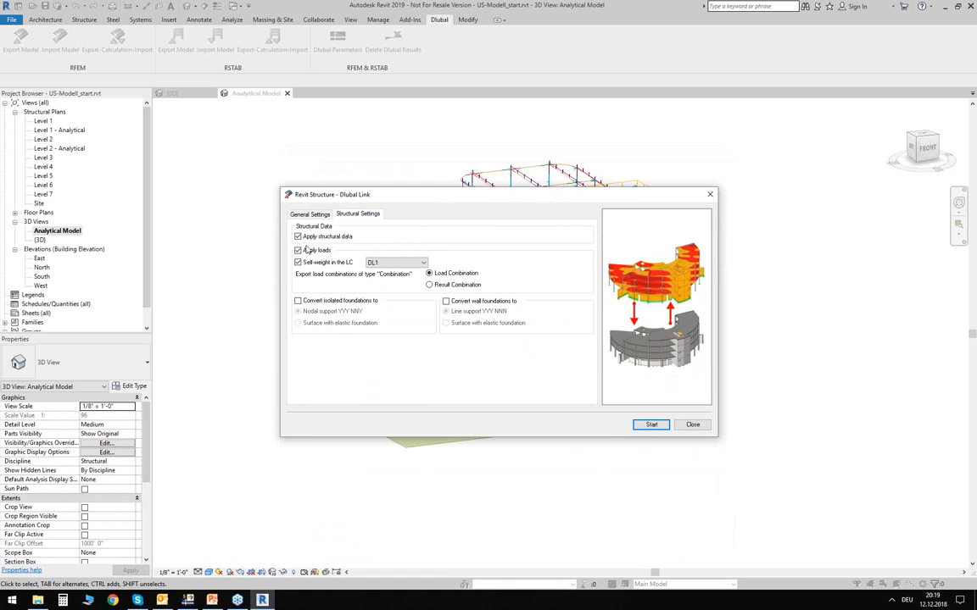
click(650, 425)
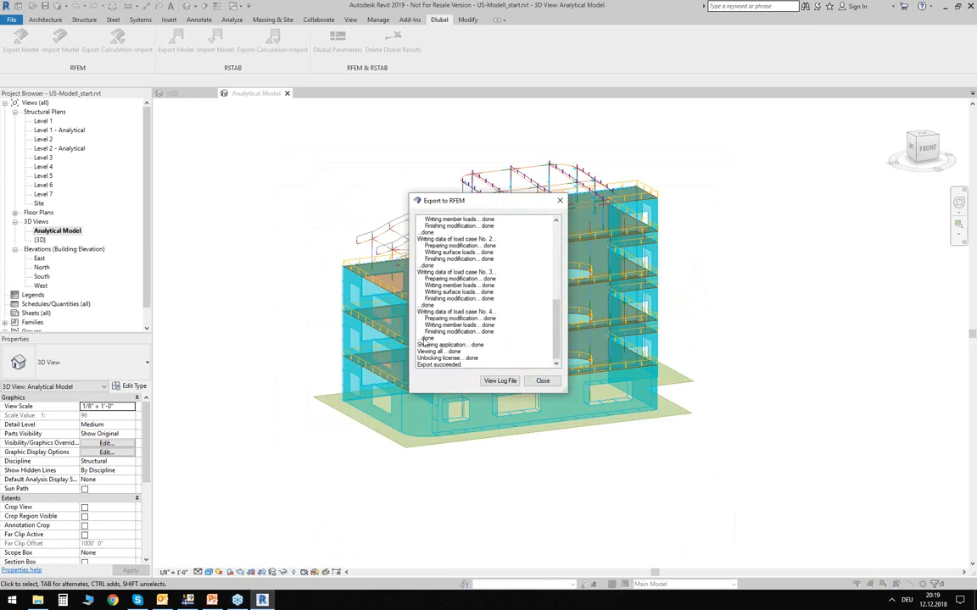
click(542, 381)
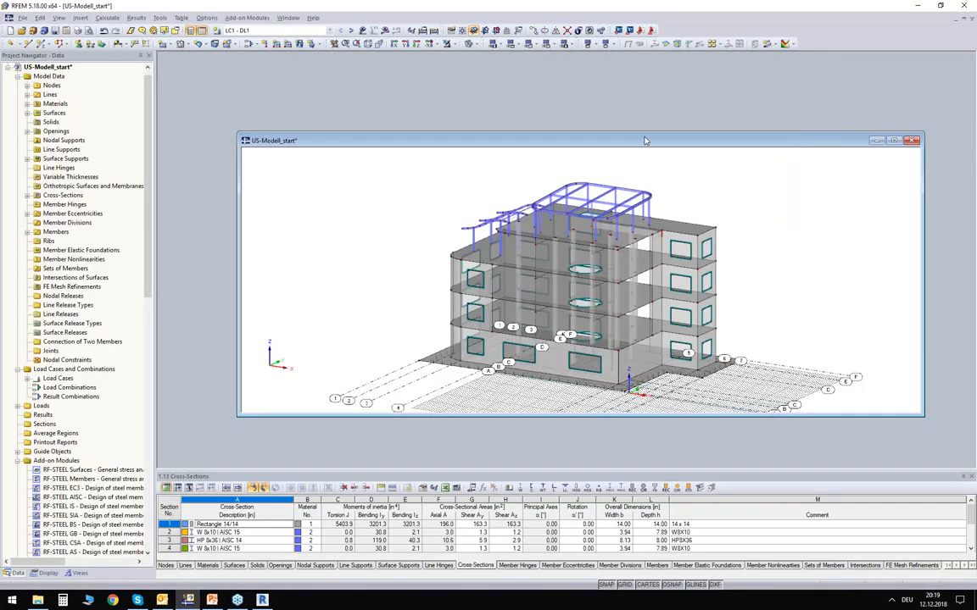
Step: Maximize the US-Modell_start model window and display the building as an opaque solid model without the work plane grid
double_click(645, 141)
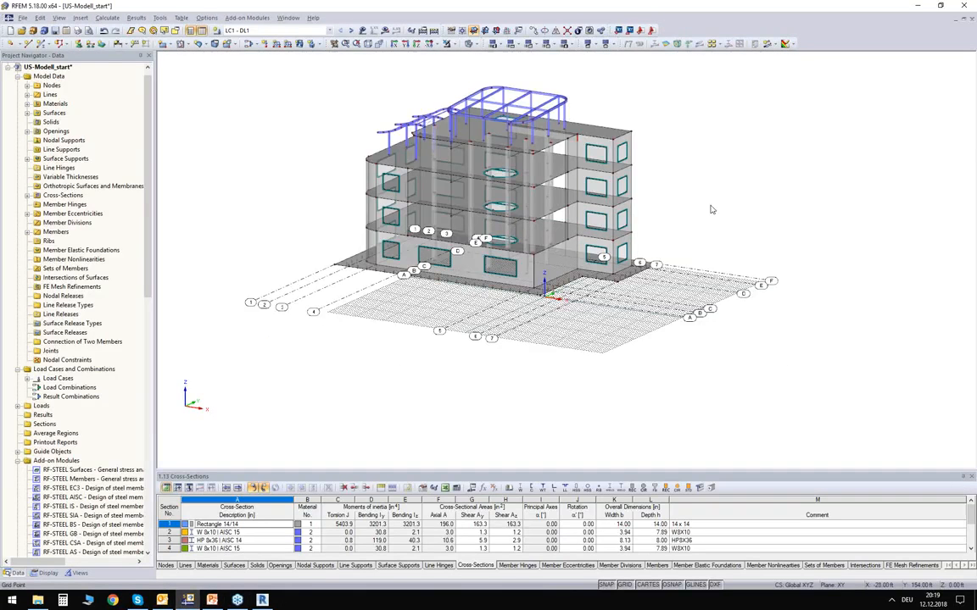
click(628, 584)
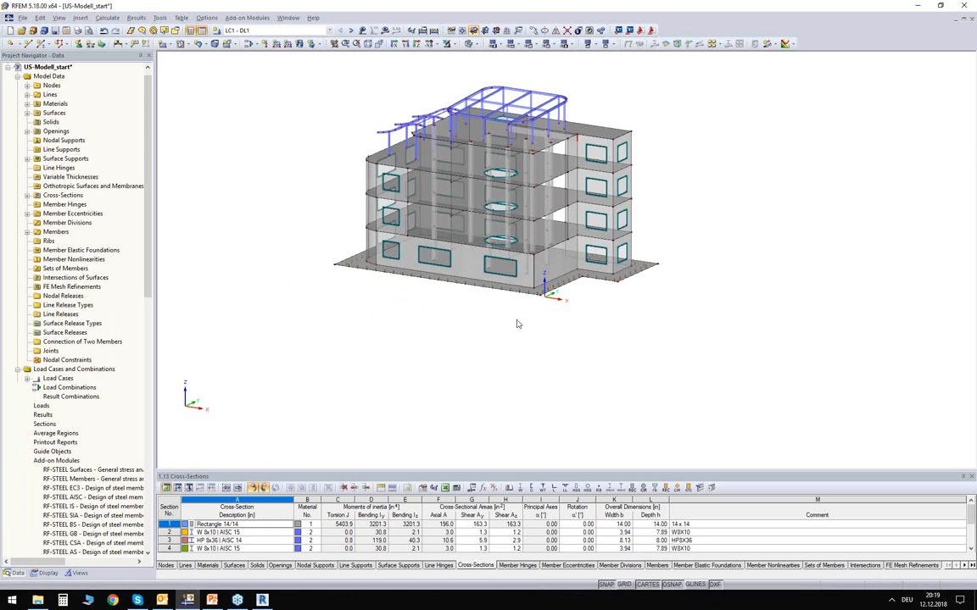
click(467, 44)
click(466, 44)
Step: Review the surface support settings of the foundation slab and close them without changes
scroll(328, 109, up, 5)
scroll(296, 101, down, 3)
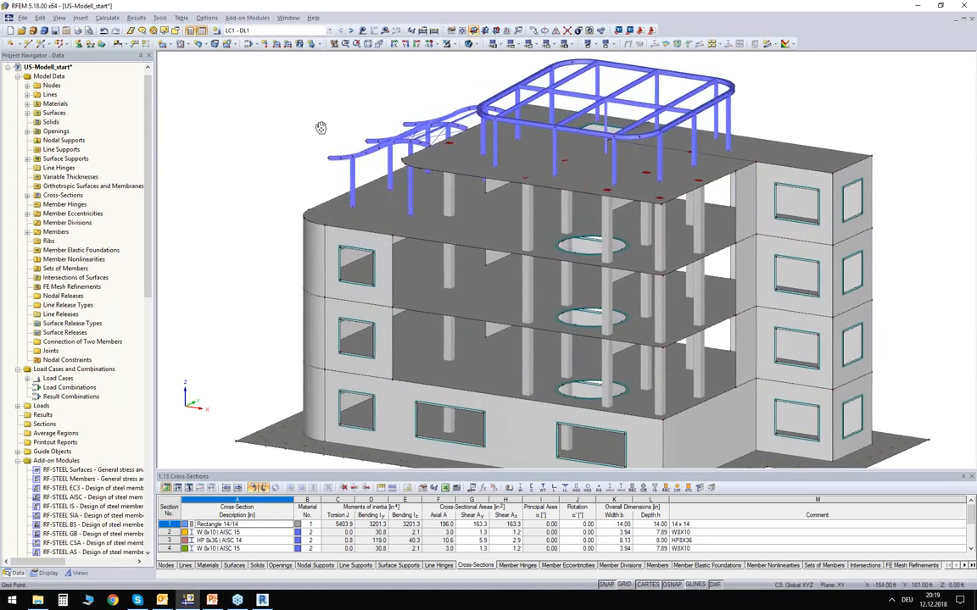
scroll(259, 123, up, 2)
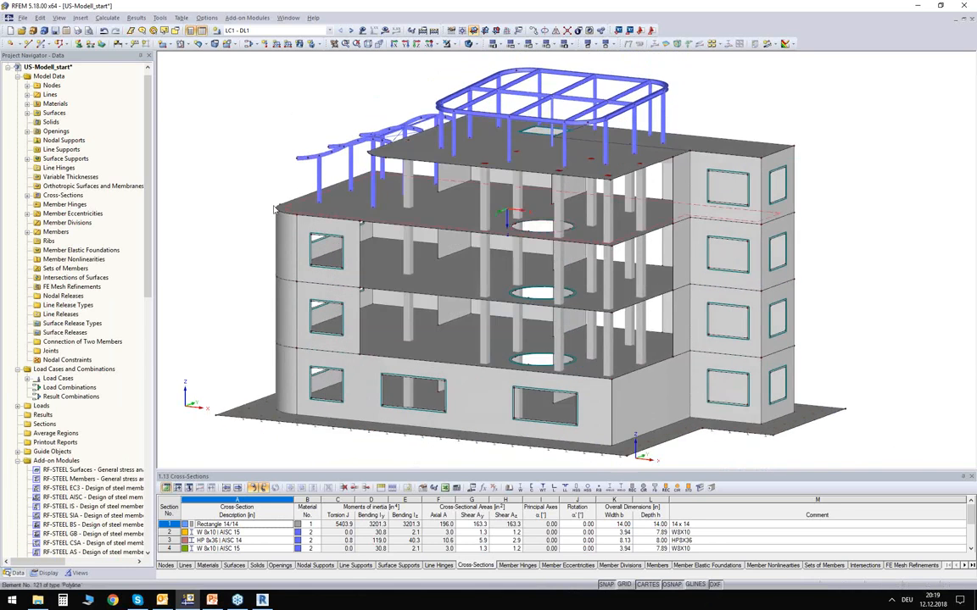
ctrl+middle_drag(241, 193, 230, 270)
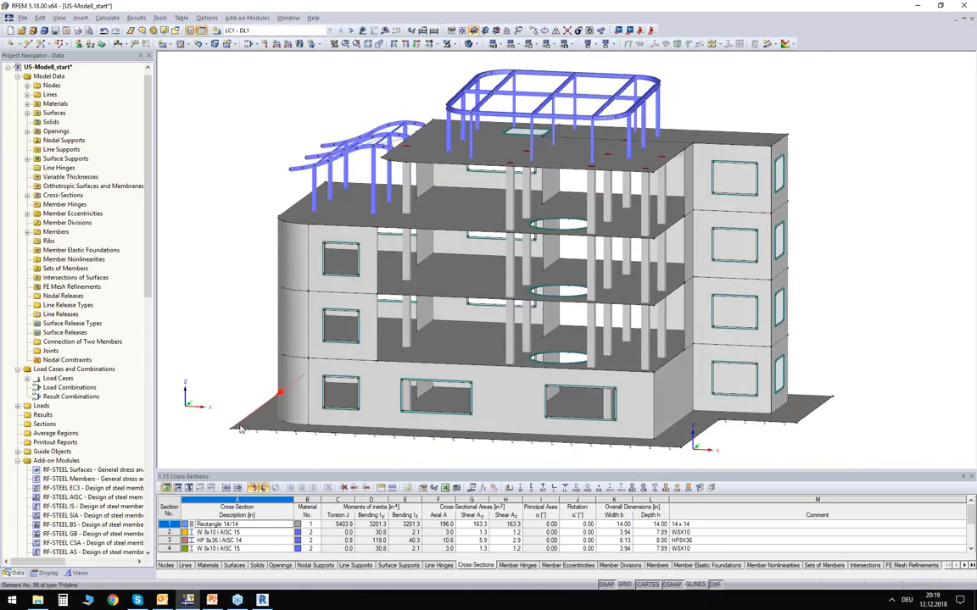
scroll(217, 388, up, 4)
click(282, 426)
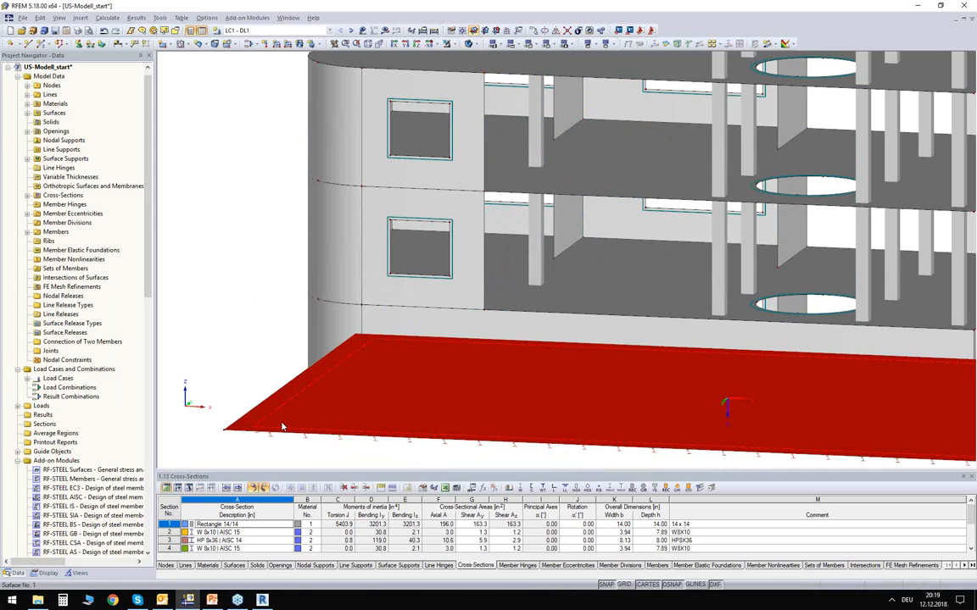
double_click(315, 404)
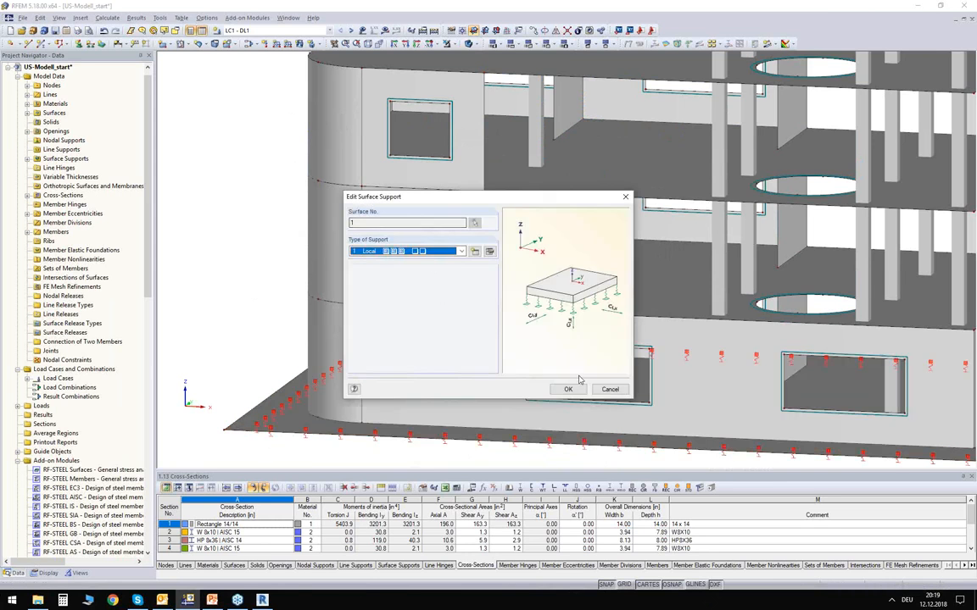
key(Escape)
Step: Examine the imported building from several sides, including the curved wall corner, the canopy and the rooftop steel frame
scroll(257, 283, down, 3)
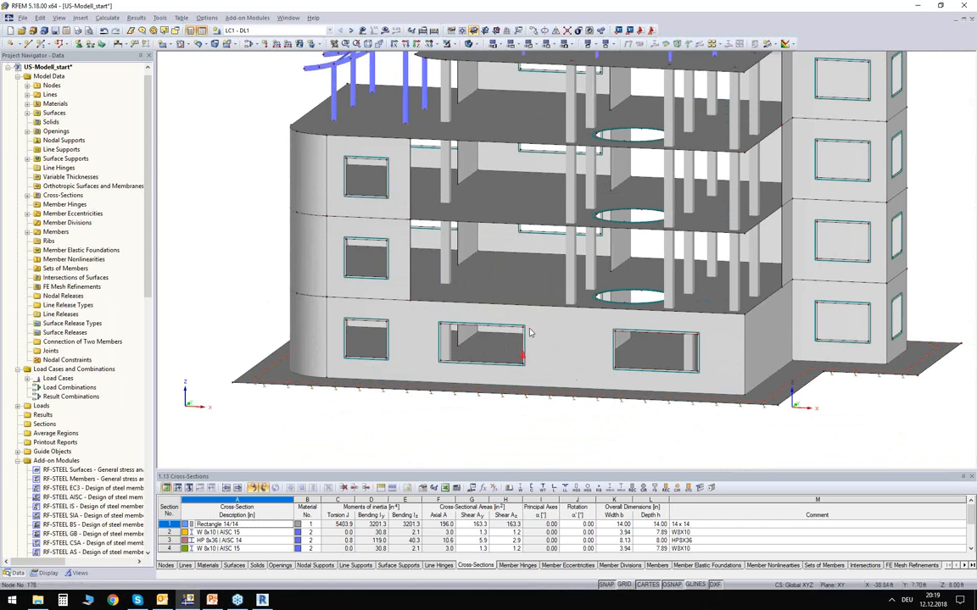
ctrl+middle_drag(449, 256, 567, 299)
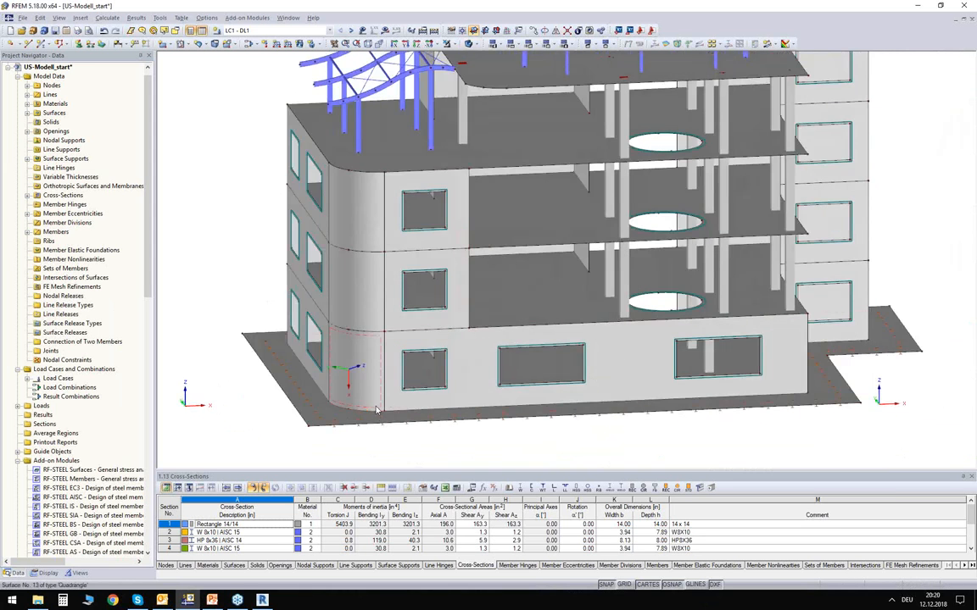
click(343, 369)
ctrl+middle_drag(428, 387, 465, 445)
click(241, 222)
ctrl+middle_drag(240, 223, 196, 221)
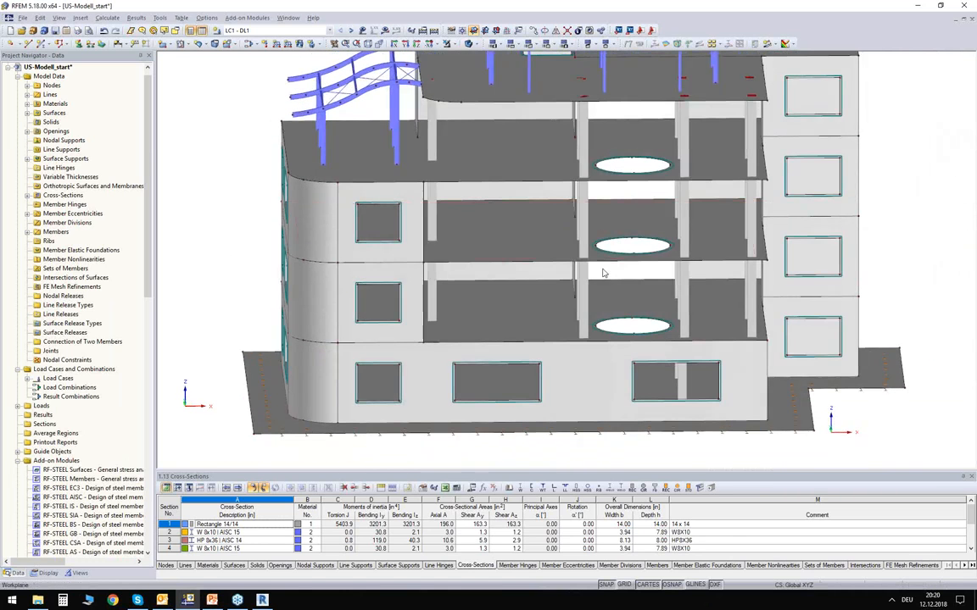
middle_drag(492, 147, 520, 208)
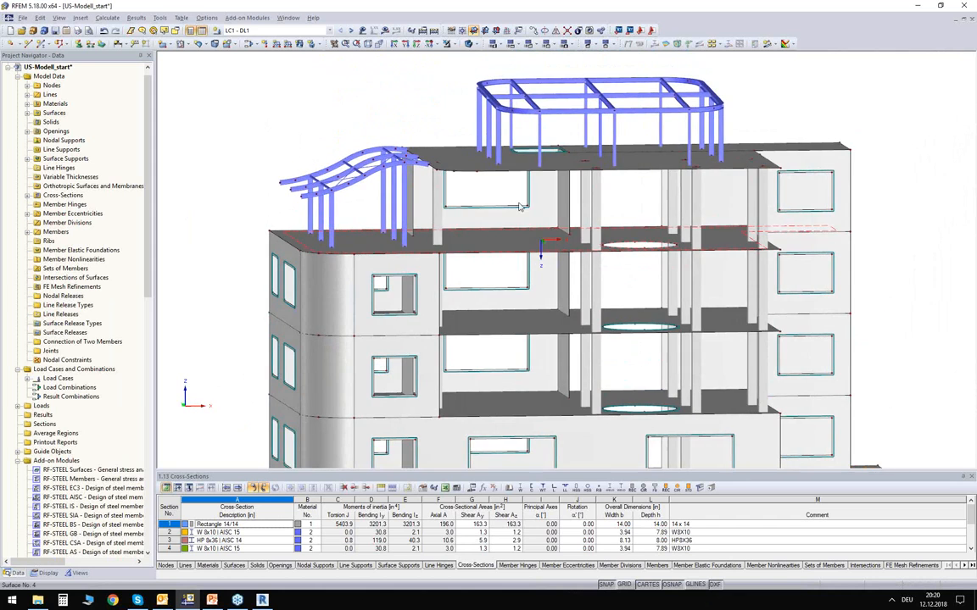
ctrl+middle_drag(372, 200, 338, 191)
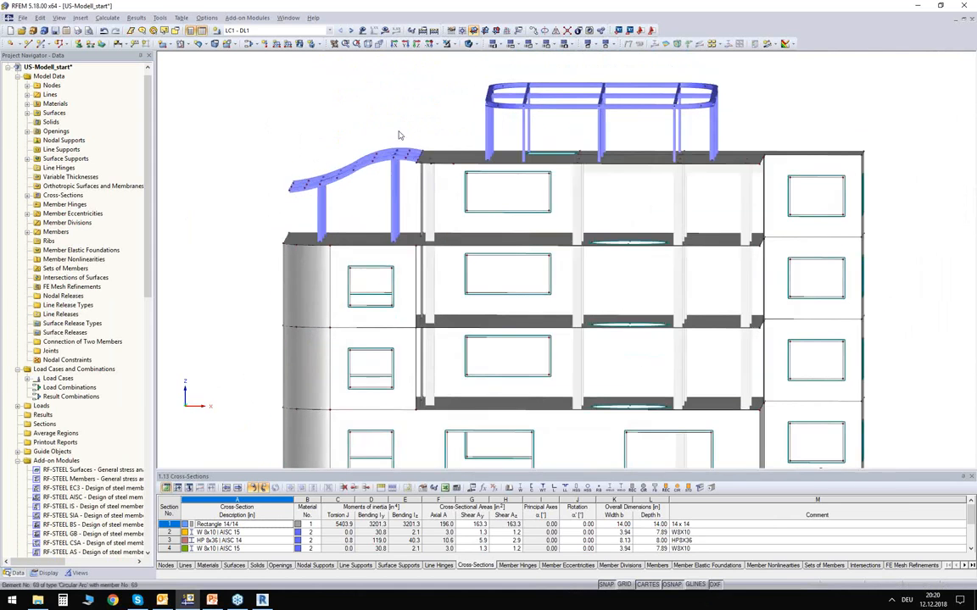
ctrl+middle_drag(408, 201, 408, 179)
ctrl+middle_drag(405, 100, 809, 105)
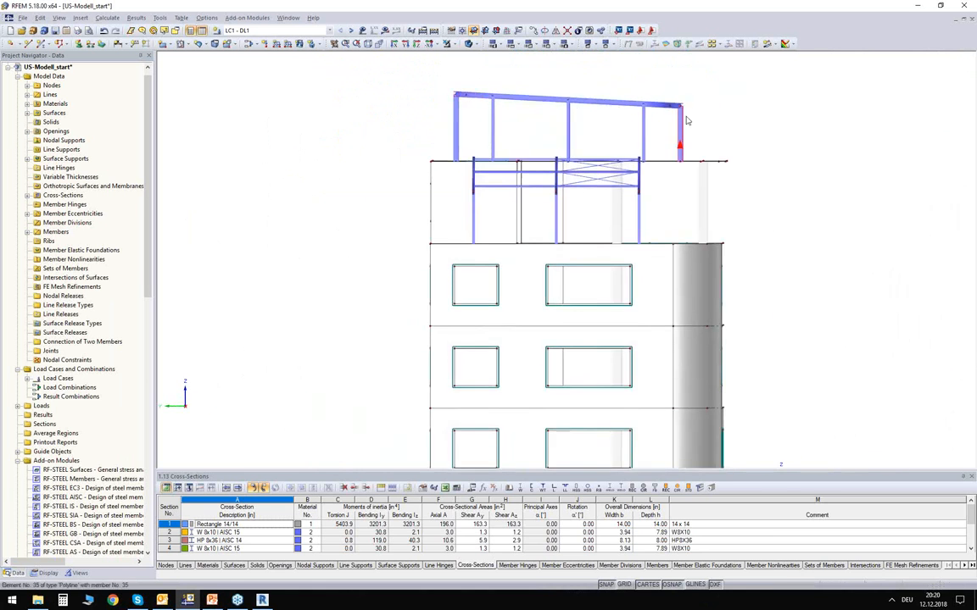
ctrl+middle_drag(801, 149, 455, 192)
scroll(294, 126, down, 2)
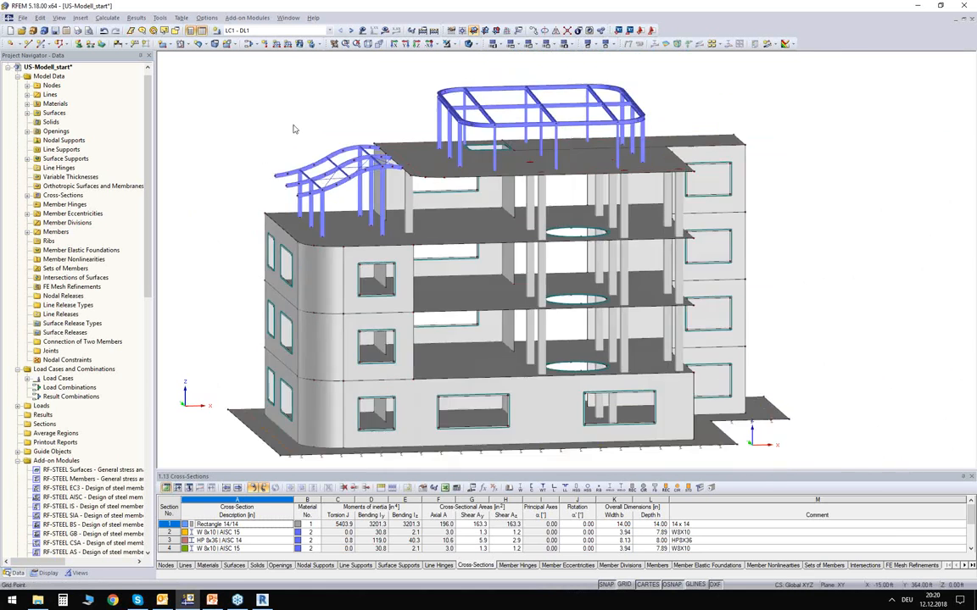
middle_drag(255, 144, 288, 179)
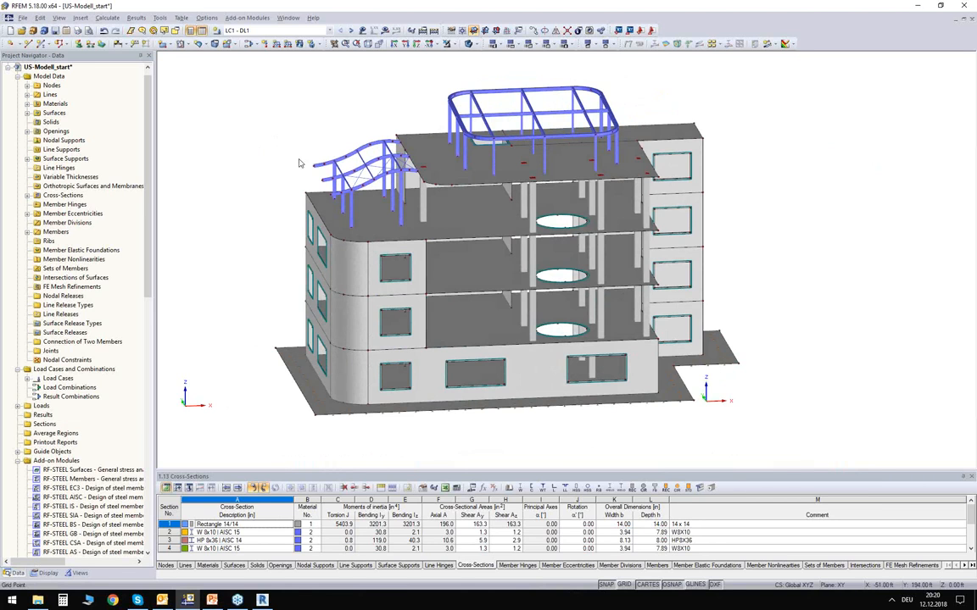
scroll(283, 186, up, 1)
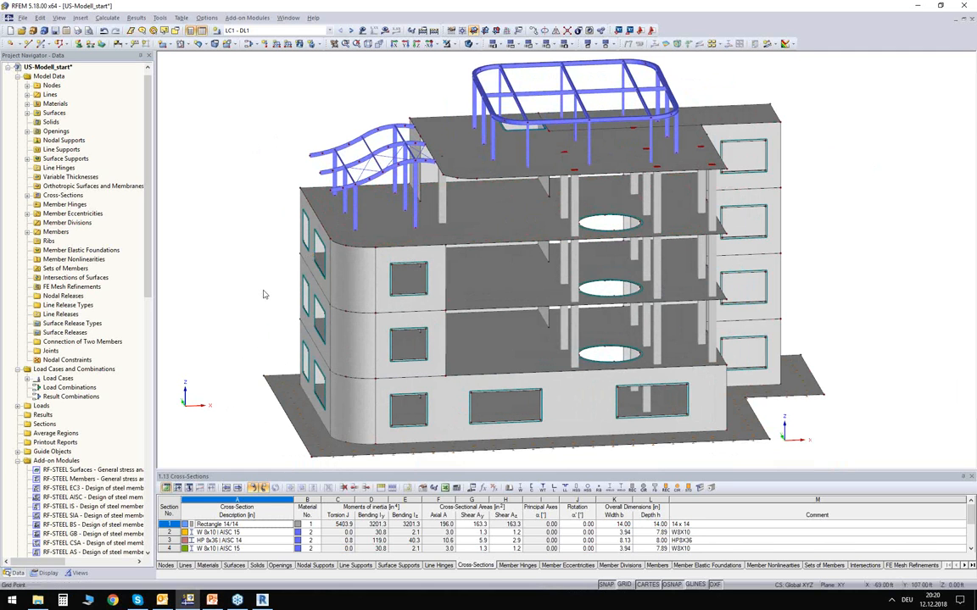
Step: Color the model according to material and compare the building's parts with the material legend
click(39, 574)
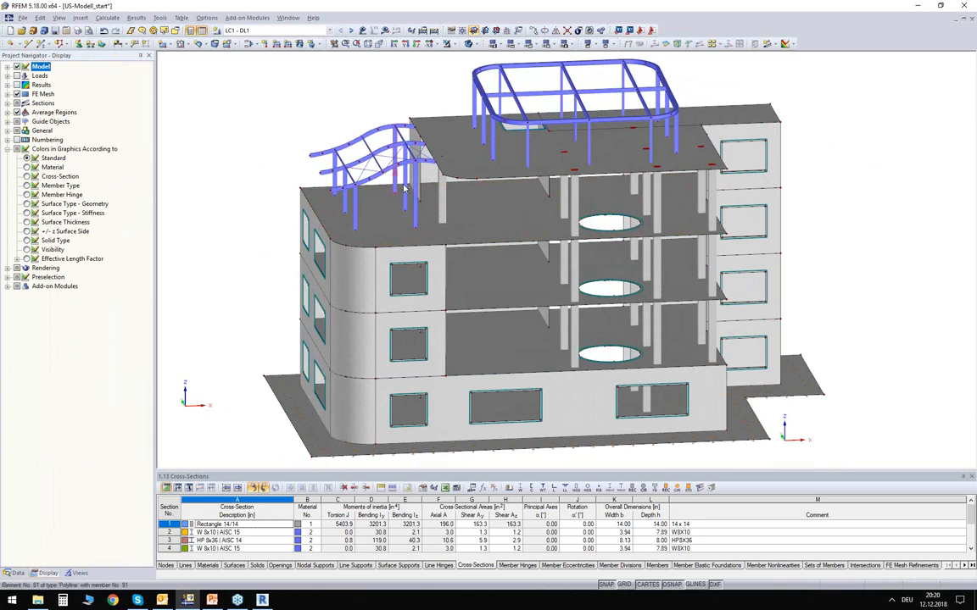
middle_drag(224, 149, 244, 181)
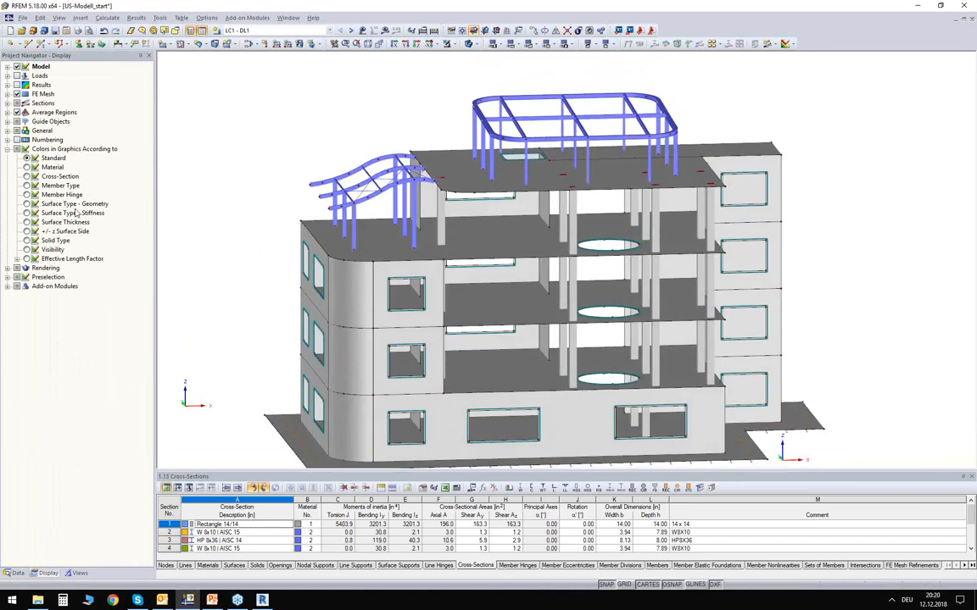
click(26, 167)
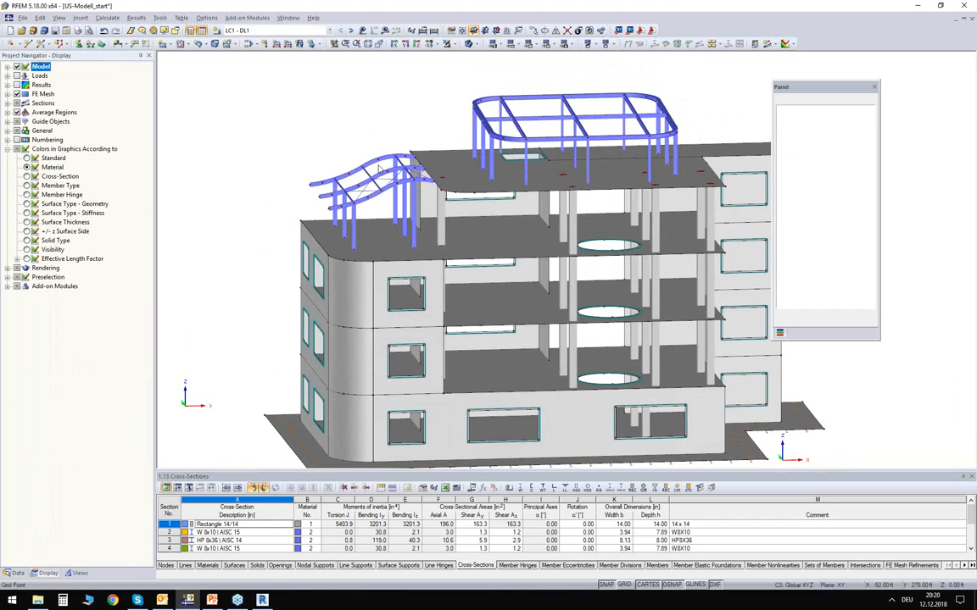
middle_drag(475, 176, 415, 150)
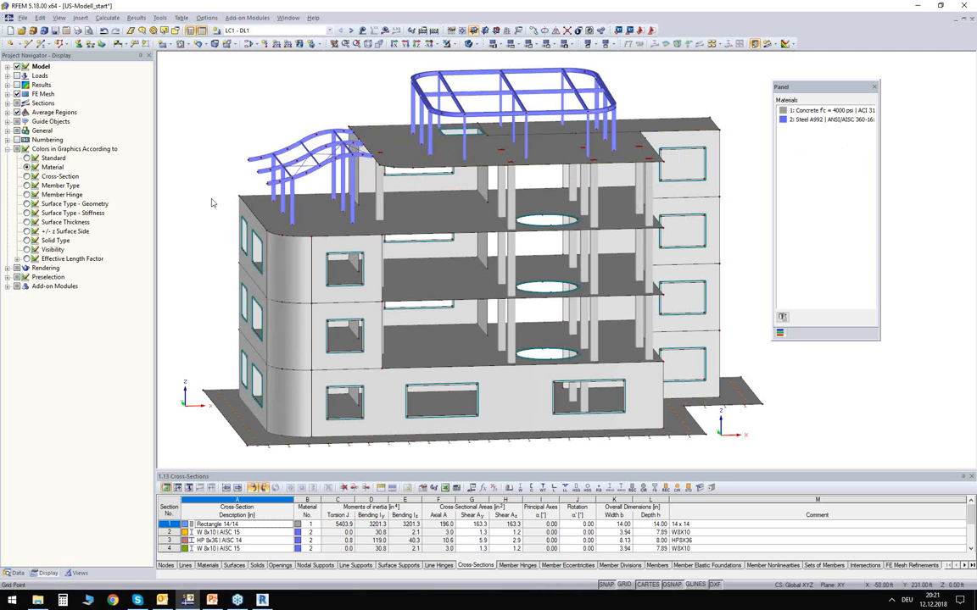
ctrl+middle_drag(210, 200, 238, 227)
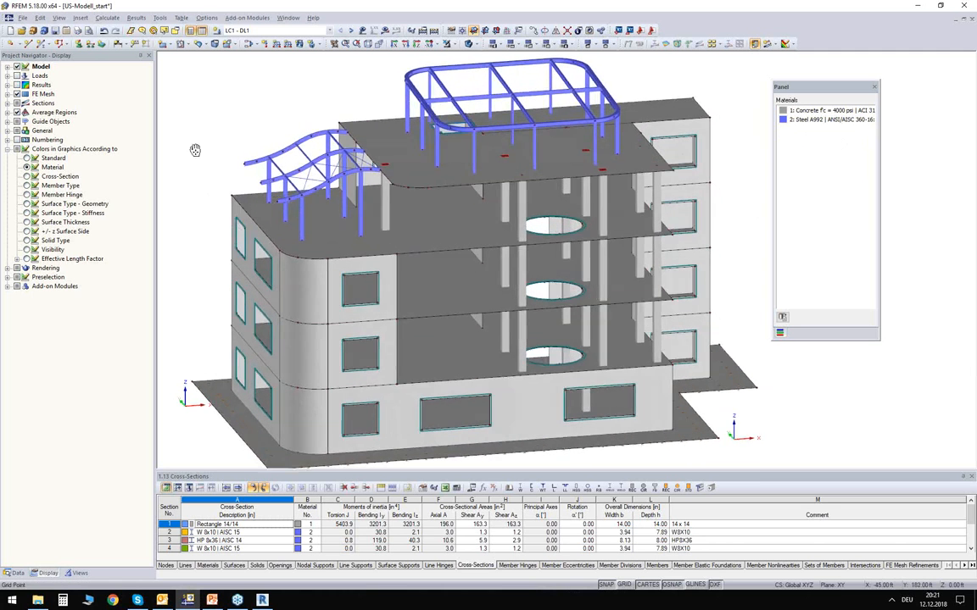
middle_drag(195, 149, 201, 167)
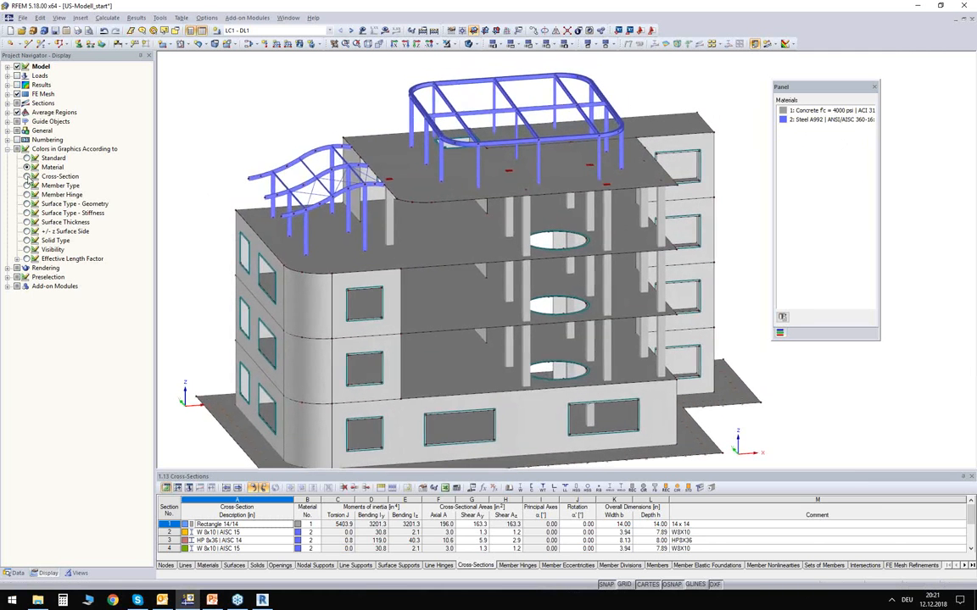
Step: Color the model according to cross-section and examine the canopy and rooftop frame members against the legend
click(27, 178)
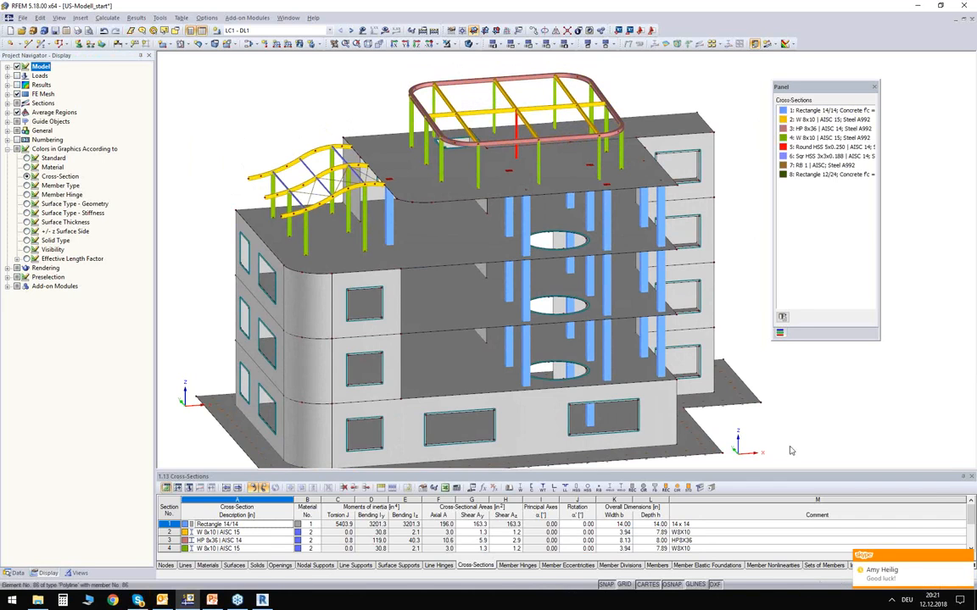
middle_drag(237, 111, 264, 171)
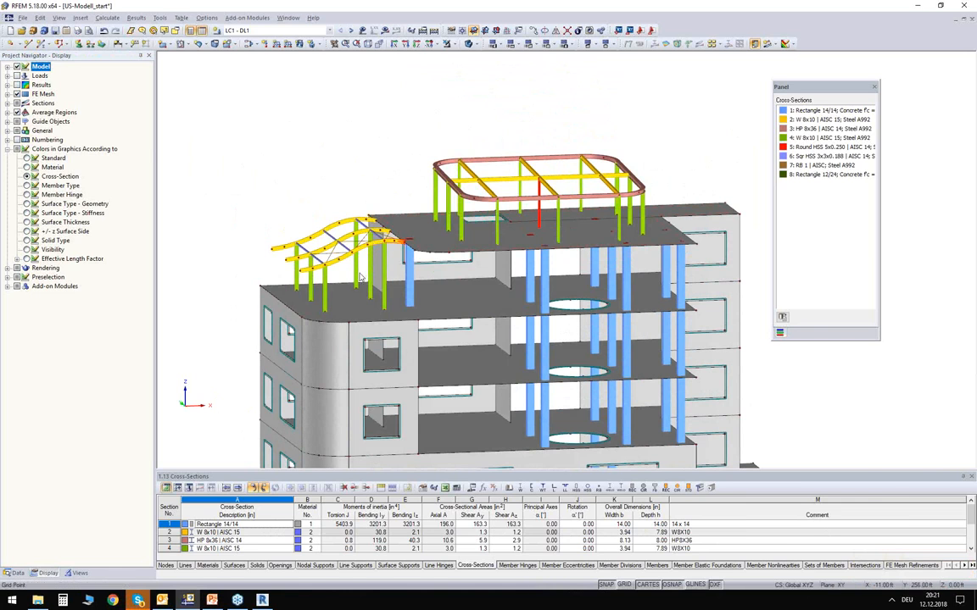
scroll(350, 280, up, 2)
scroll(350, 281, up, 1)
middle_drag(350, 281, 297, 272)
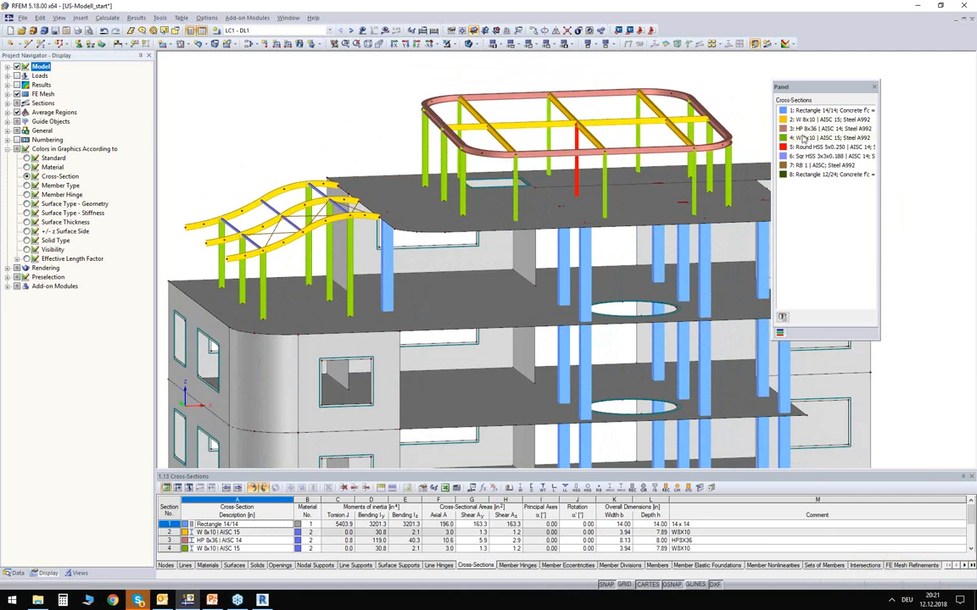
drag(810, 93, 864, 88)
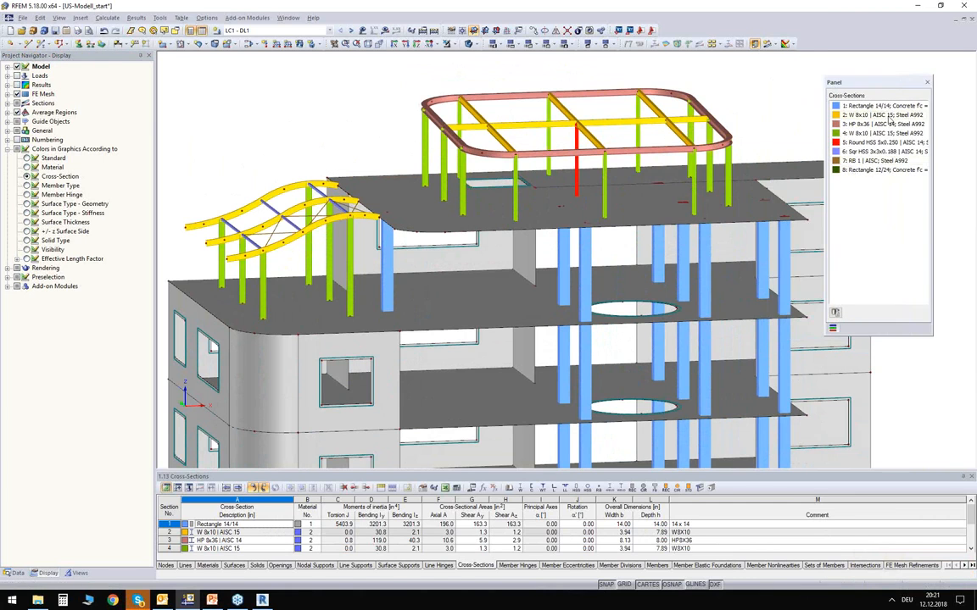
middle_drag(333, 149, 340, 128)
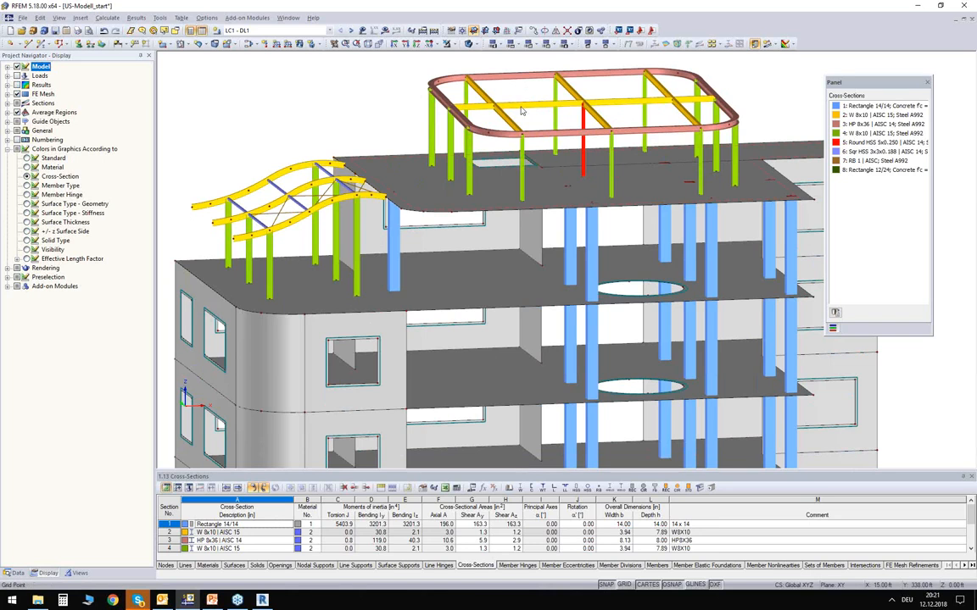
Step: Color the model according to member type and view the canopy members against the legend
scroll(347, 139, down, 3)
middle_drag(312, 141, 320, 88)
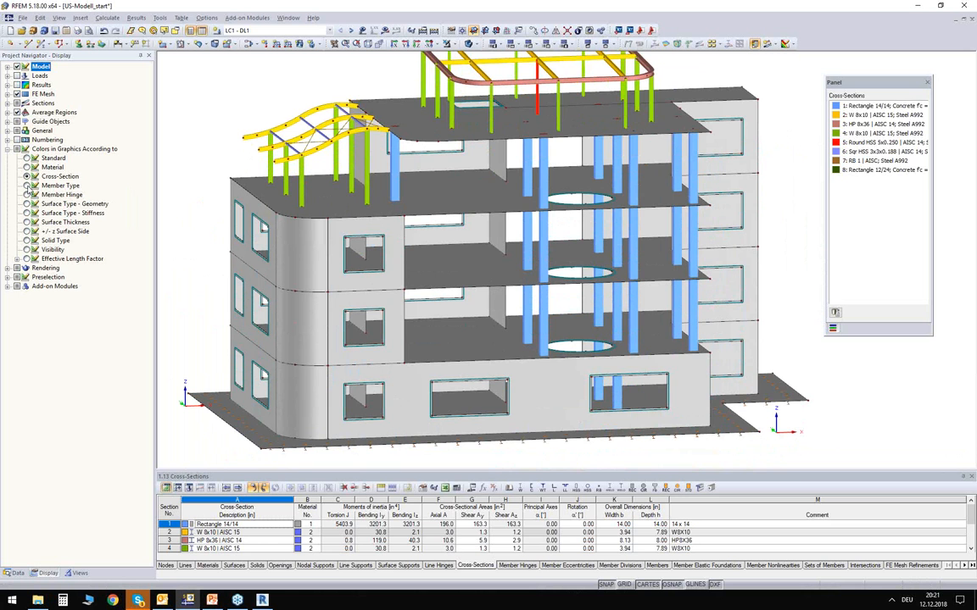
click(26, 185)
ctrl+middle_drag(222, 95, 278, 163)
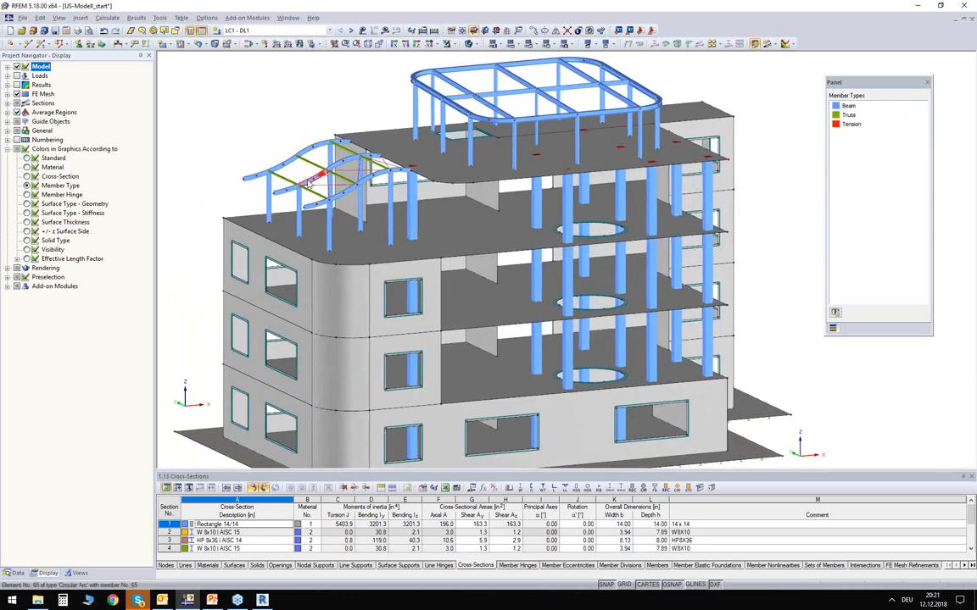
scroll(311, 184, up, 2)
scroll(310, 183, up, 10)
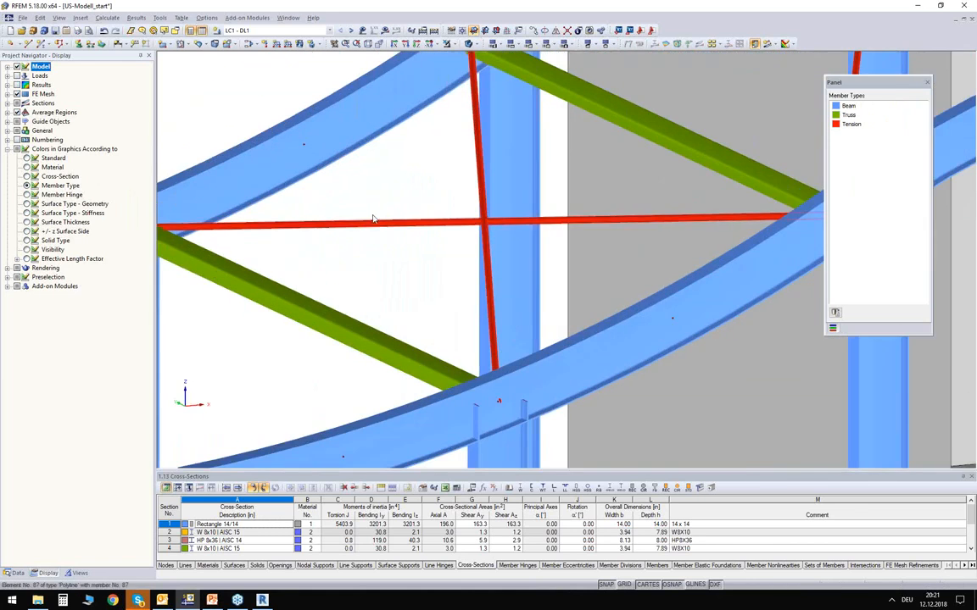
scroll(386, 185, up, 2)
drag(848, 83, 470, 135)
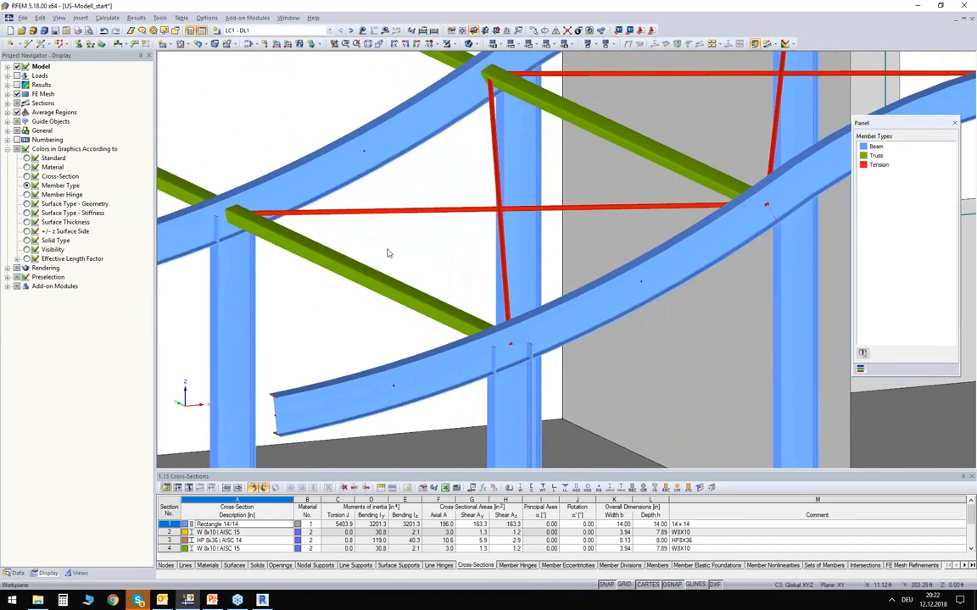
Step: Examine the canopy's truss and tension members together with their entries in the cross-section table
click(346, 268)
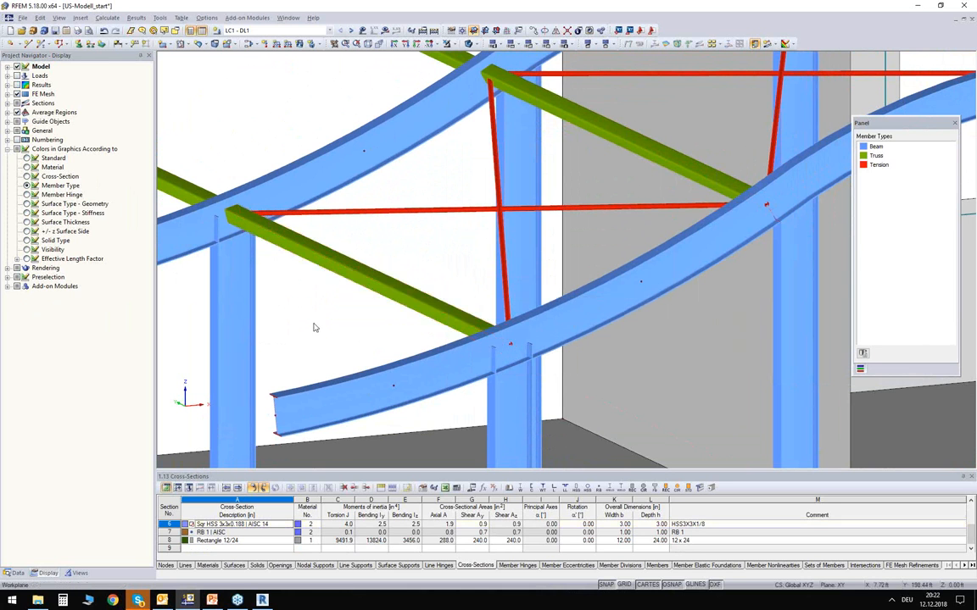
click(360, 212)
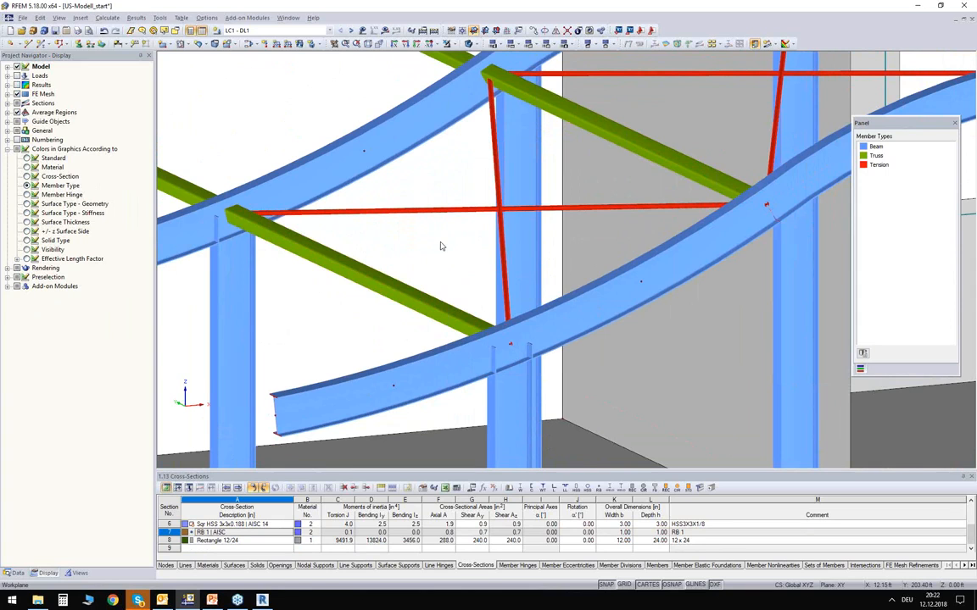
click(323, 256)
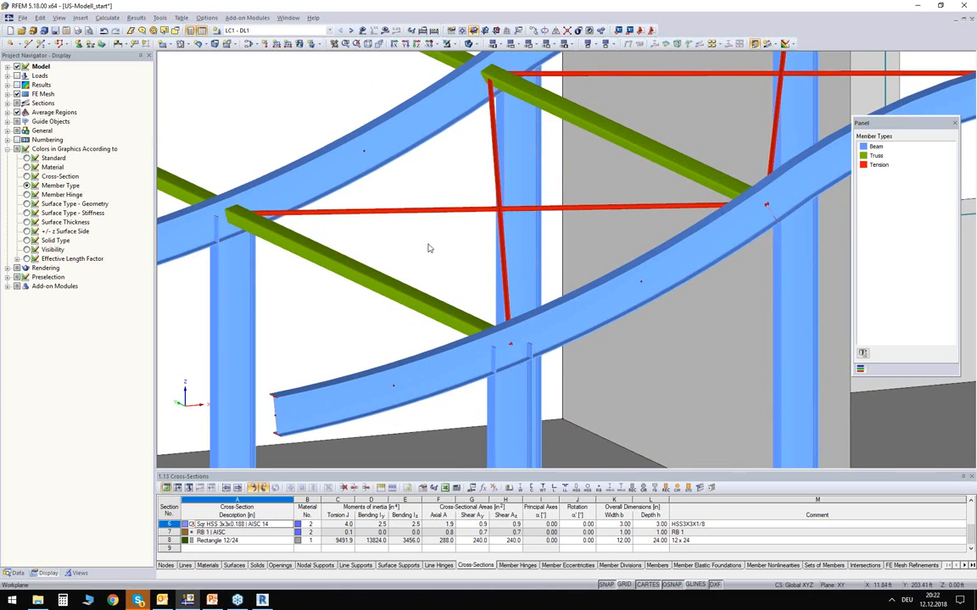
middle_drag(429, 245, 413, 262)
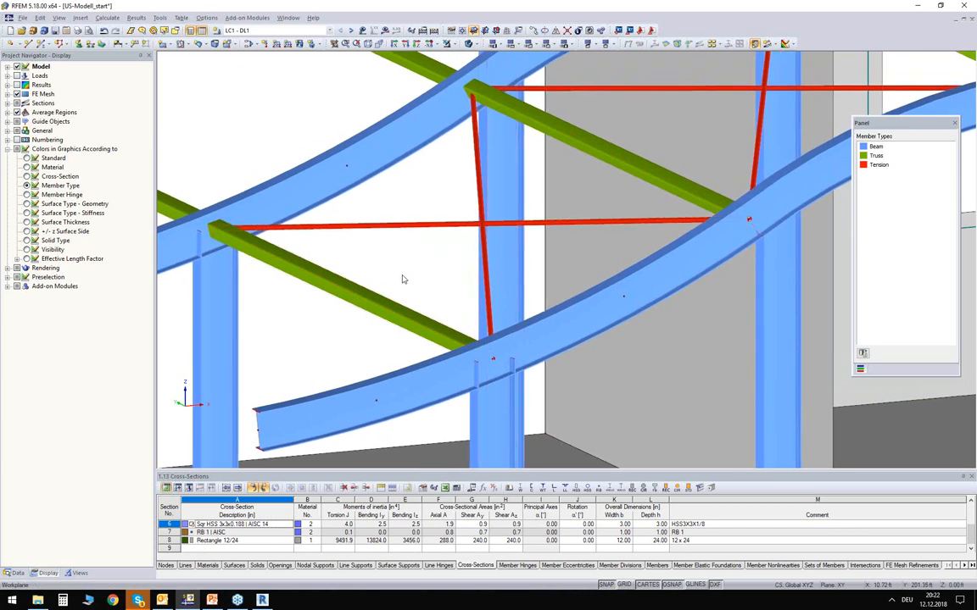
scroll(403, 277, down, 5)
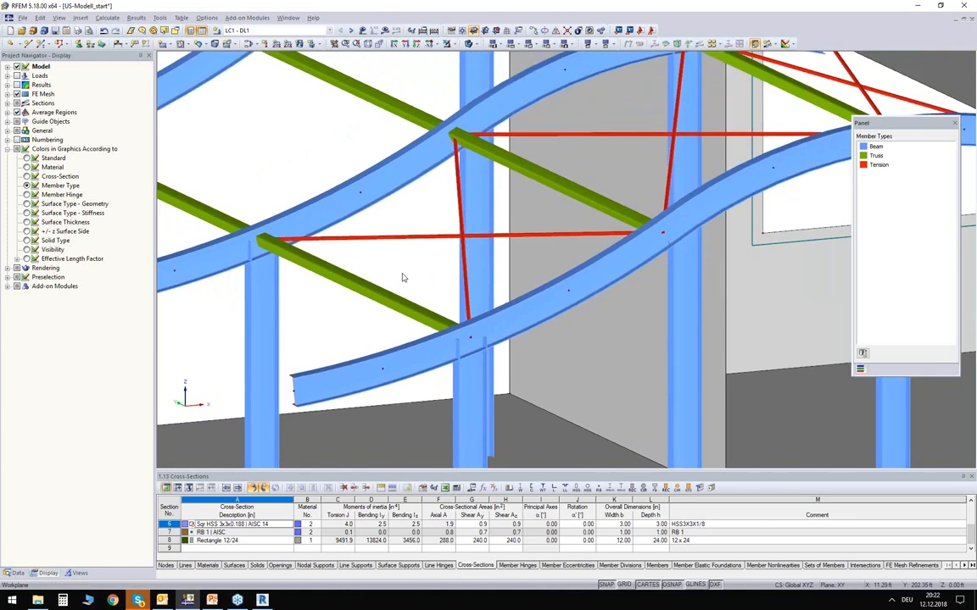
scroll(403, 277, down, 3)
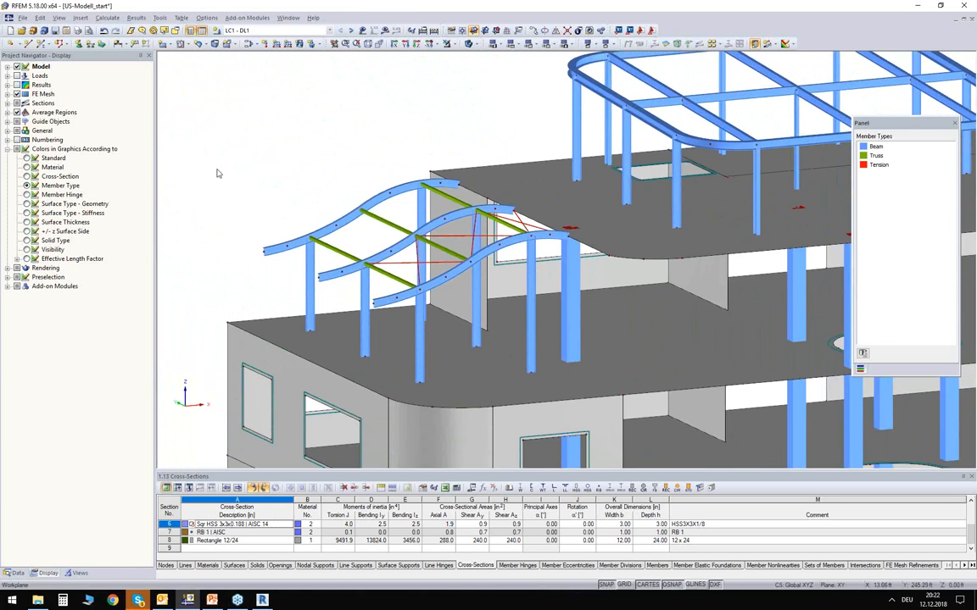
Step: Color the model according to surface thickness and compare the slabs and walls with the legend
scroll(198, 165, down, 2)
click(27, 223)
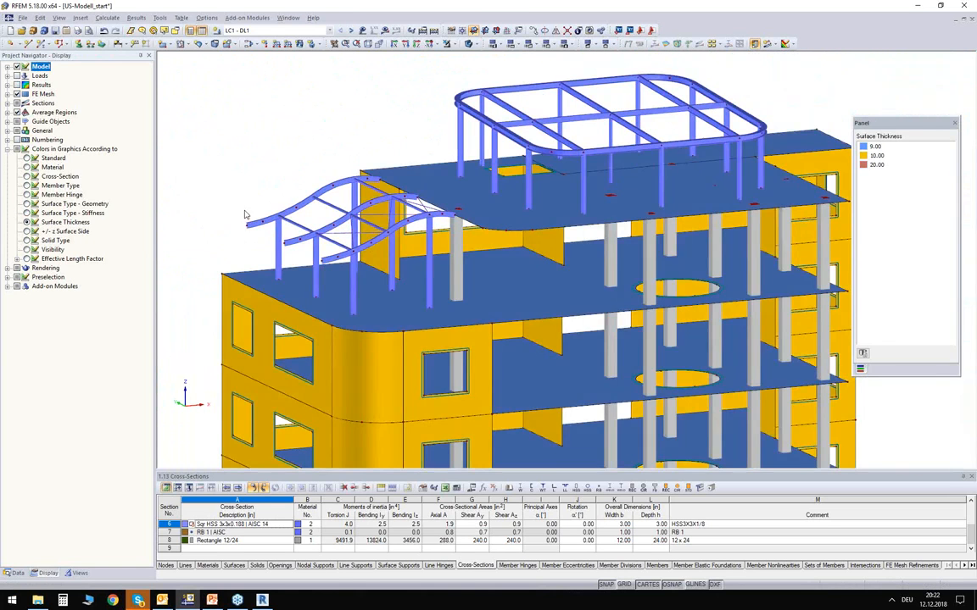
scroll(288, 170, up, 2)
middle_drag(286, 167, 265, 156)
middle_drag(352, 63, 352, 175)
ctrl+middle_drag(353, 175, 311, 203)
scroll(314, 211, up, 2)
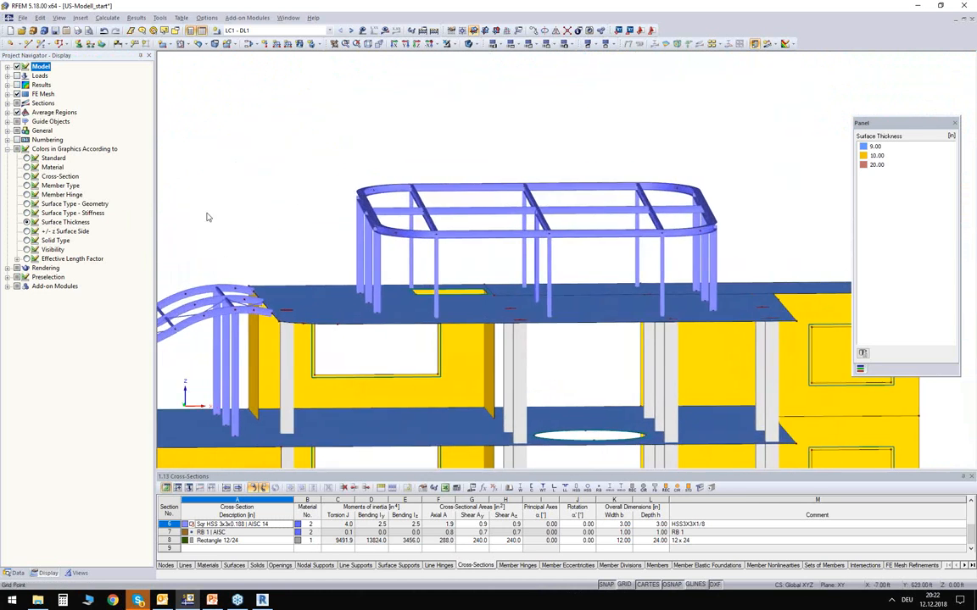
Step: Color the model according to member hinge and check the rooftop steel frame for existing hinges
click(26, 195)
middle_drag(254, 208, 325, 210)
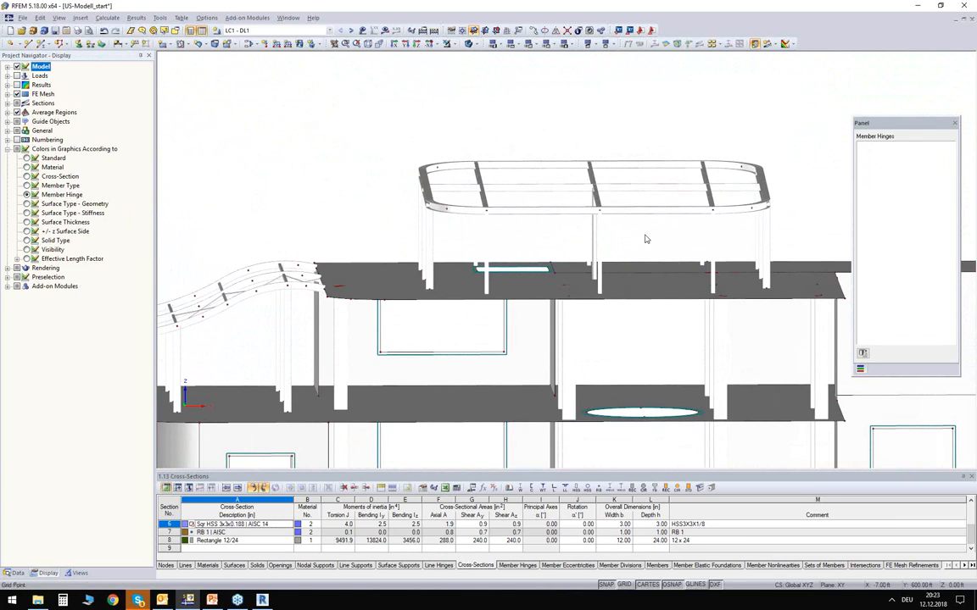
ctrl+middle_drag(644, 239, 536, 232)
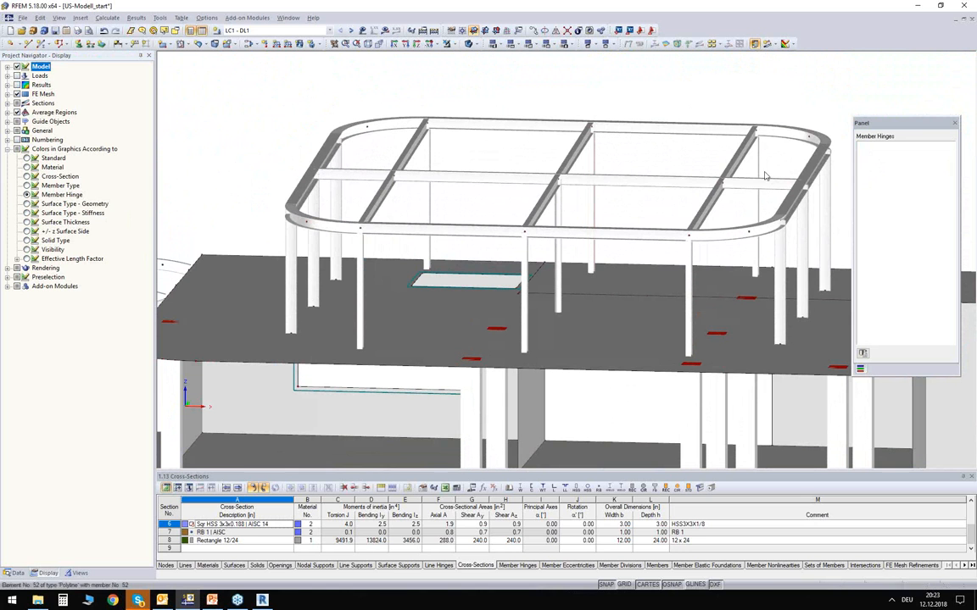
ctrl+middle_drag(646, 266, 632, 264)
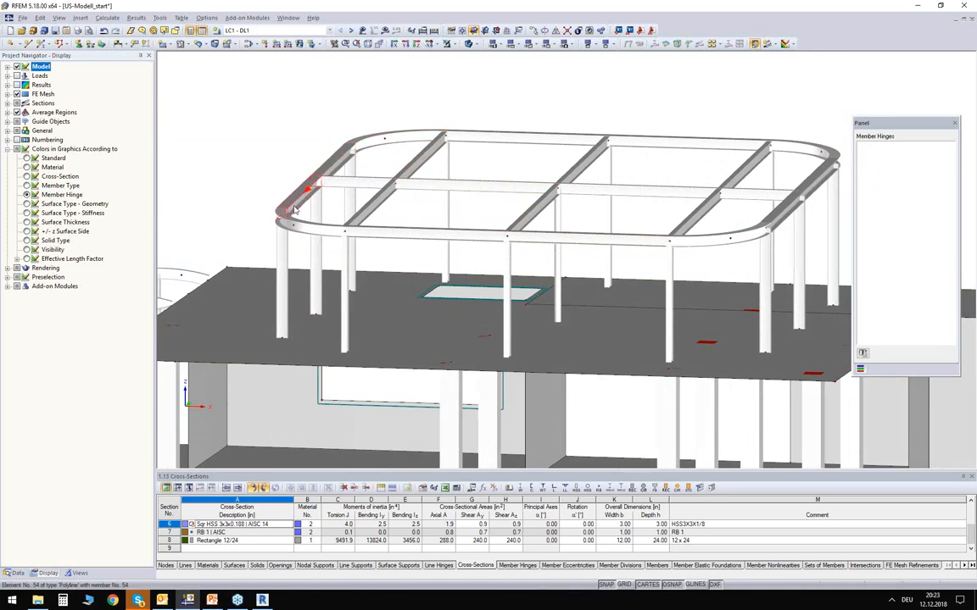
click(408, 208)
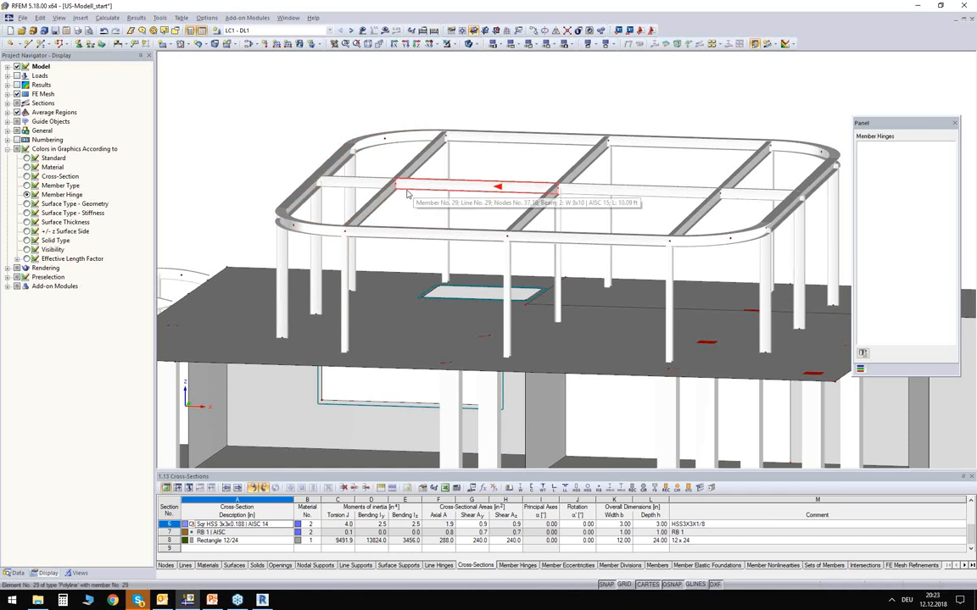
Step: Create a new member hinge in local member axes x,y,z with rotations φy and φz released
click(15, 573)
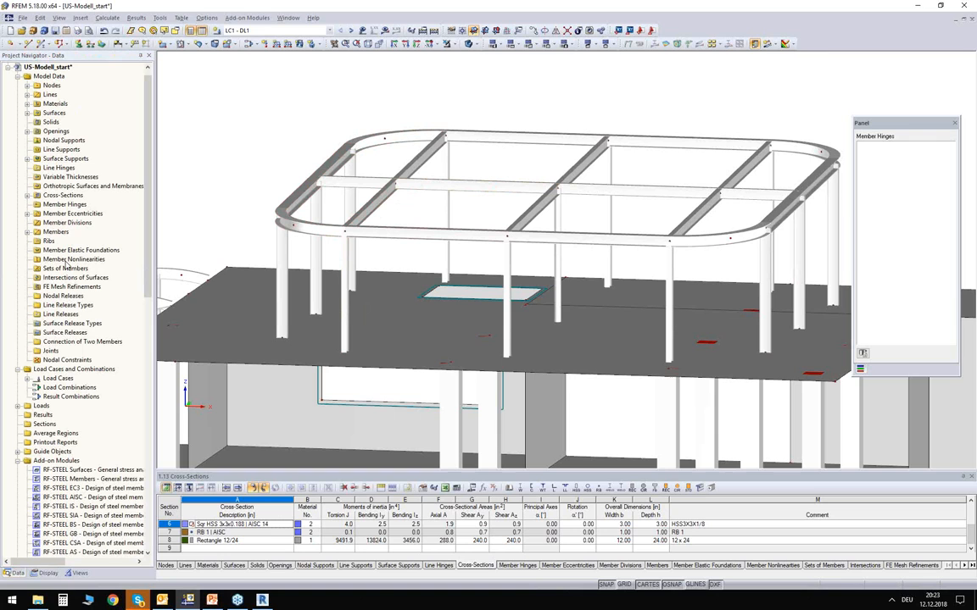
right_click(47, 206)
click(76, 228)
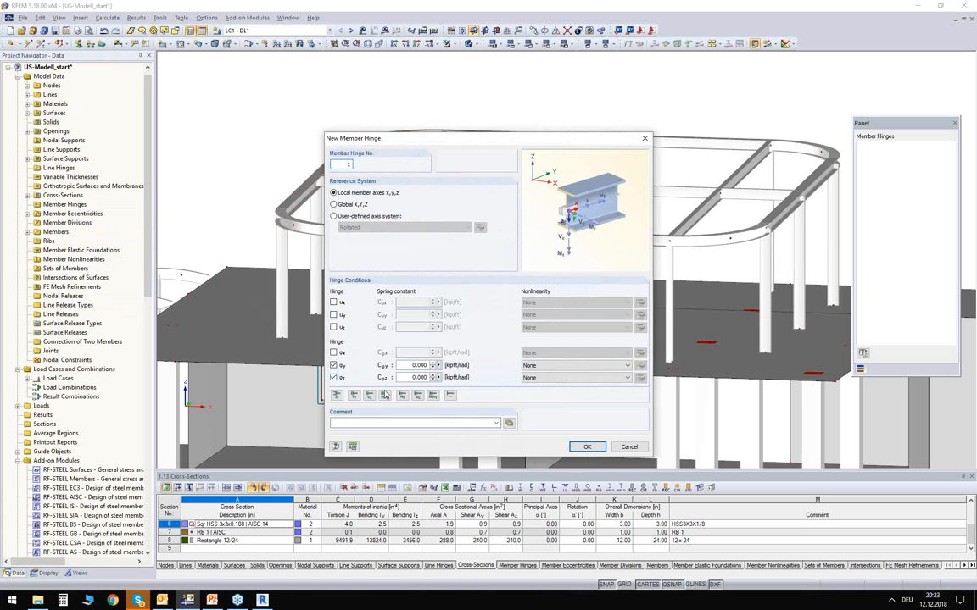
click(587, 447)
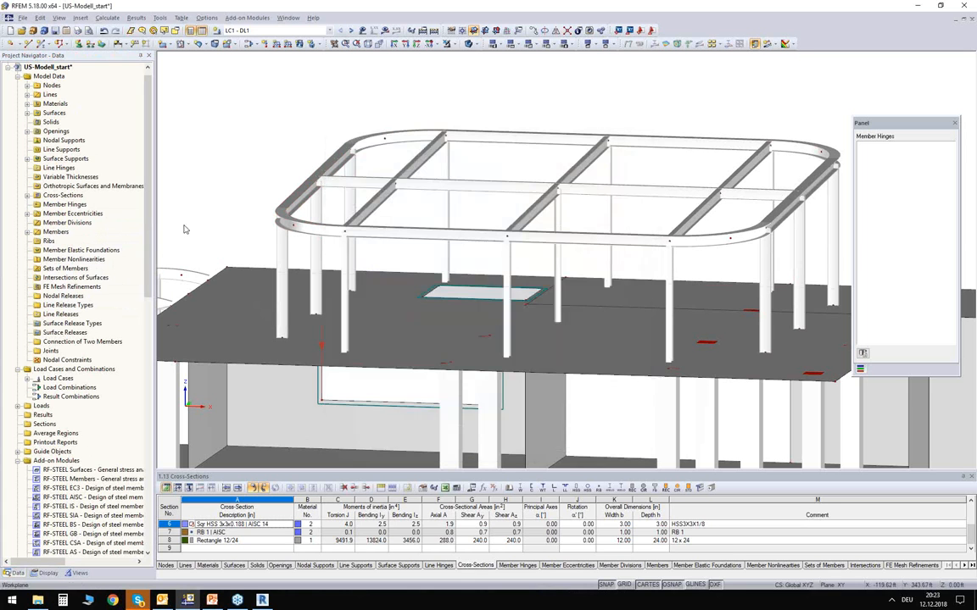
Step: Start assigning the hinge graphically, picking the rooftop frame's cross beams at both ends and the lengthwise middle beam at its outer ends
click(27, 205)
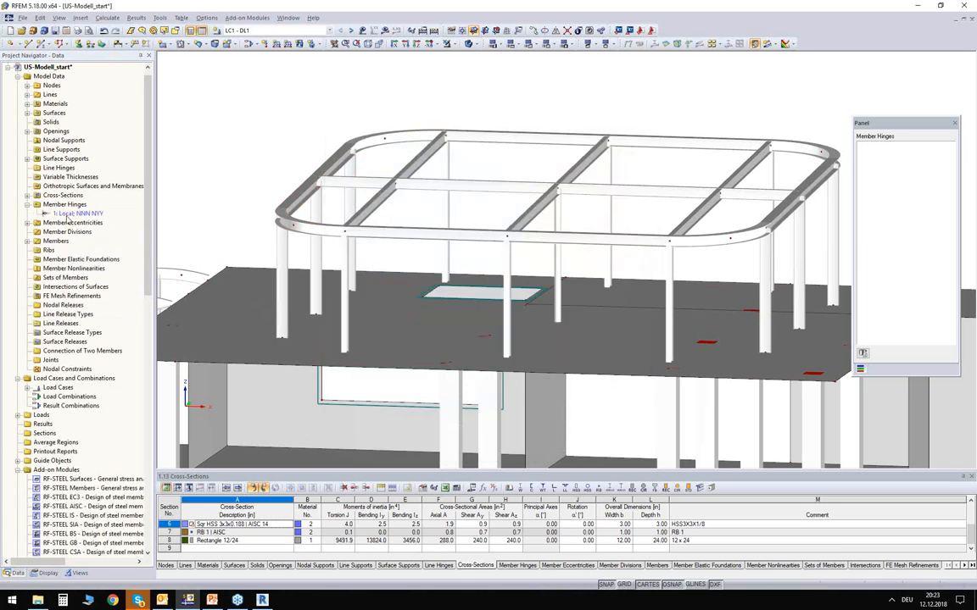
right_click(78, 214)
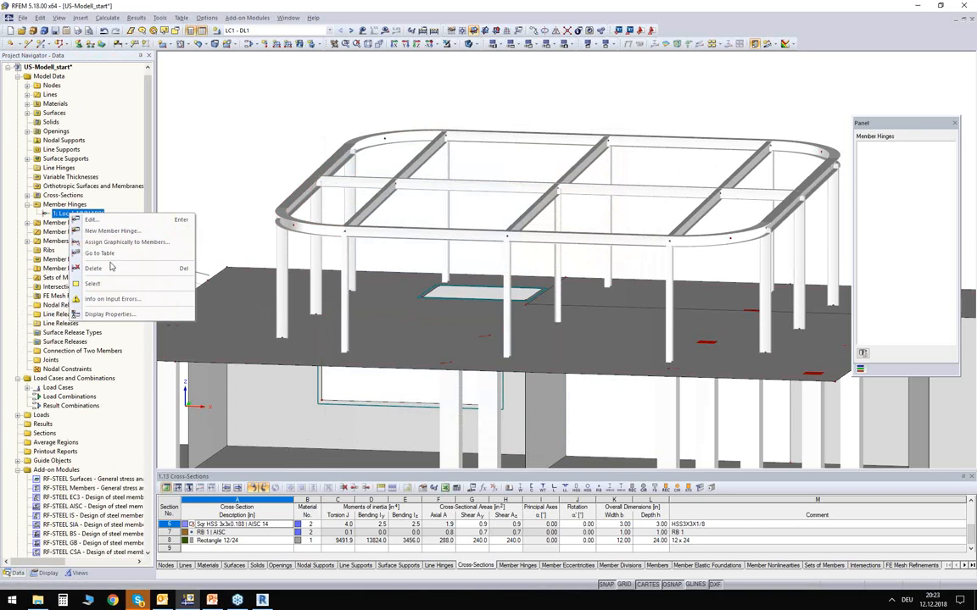
click(134, 244)
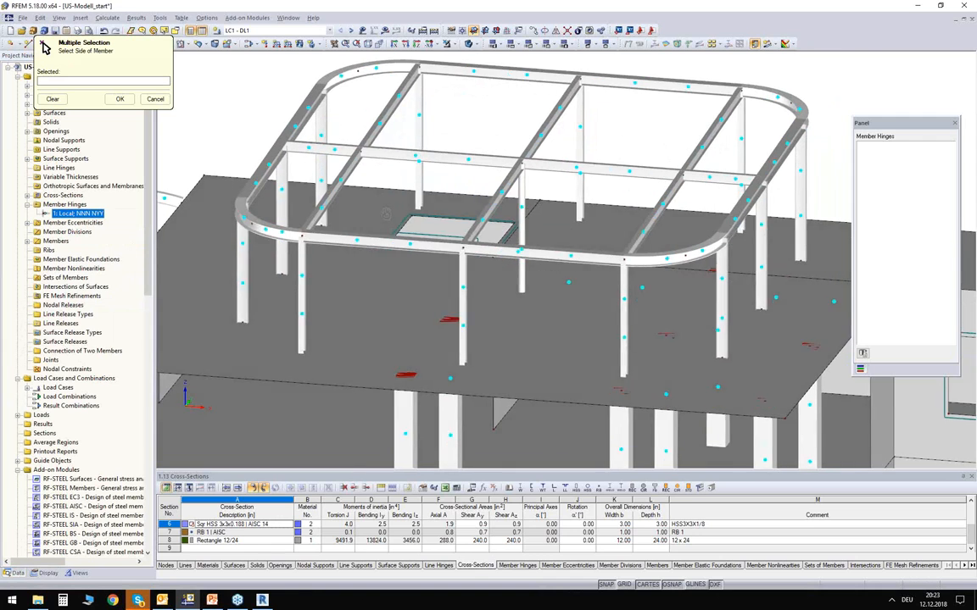
click(298, 142)
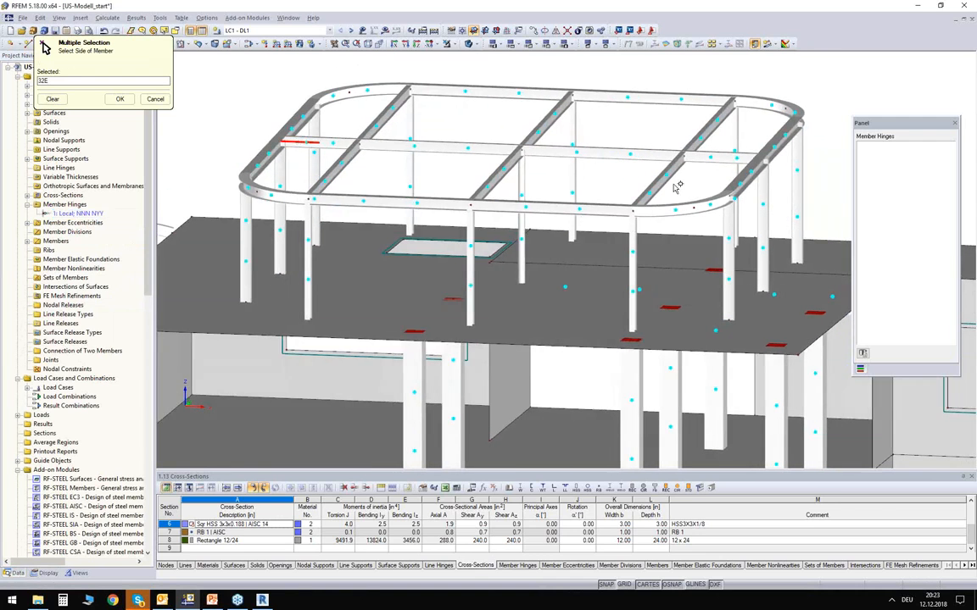
click(668, 143)
click(703, 125)
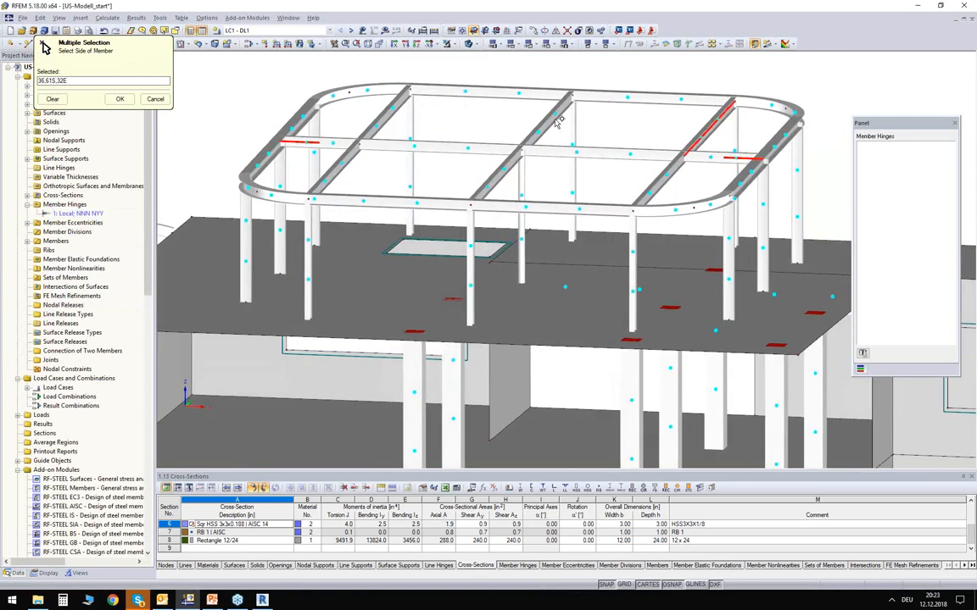
click(543, 125)
click(373, 127)
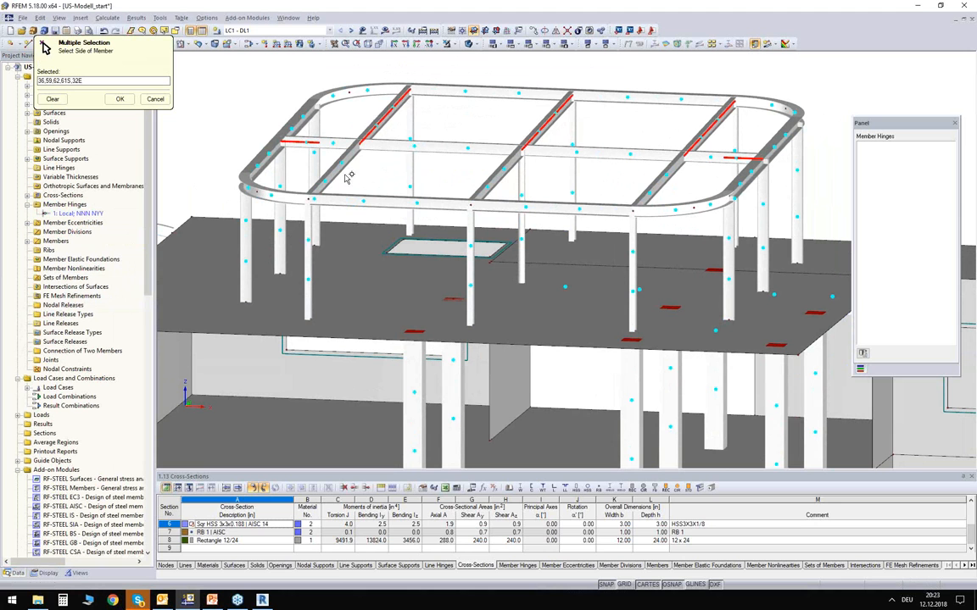
click(322, 178)
click(499, 174)
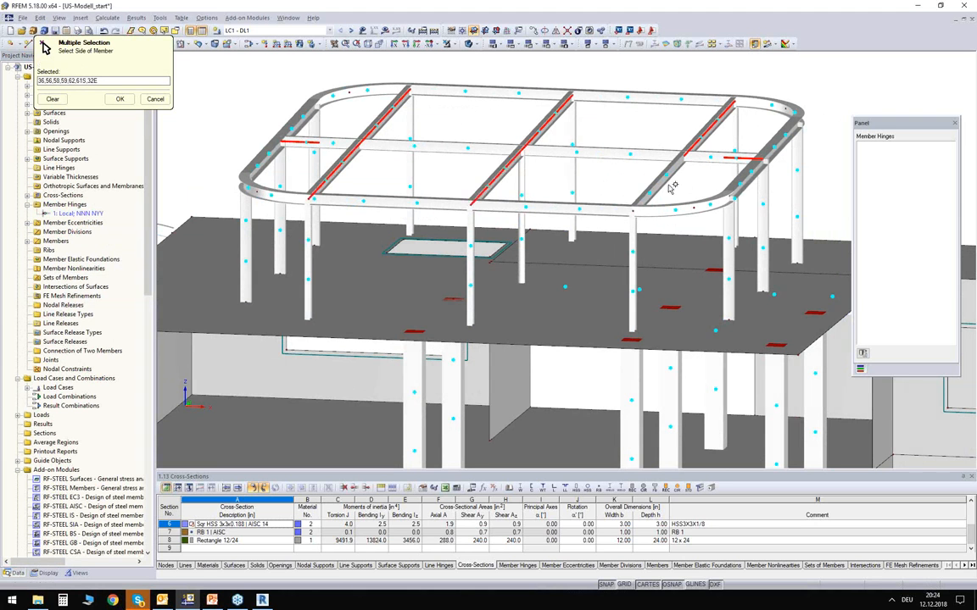
click(655, 191)
Step: Add the lower ends of the rooftop frame's columns to the selection and assign the hinge to all picked member ends
ctrl+middle_drag(610, 229, 661, 183)
drag(784, 261, 246, 247)
ctrl+middle_drag(524, 173, 445, 222)
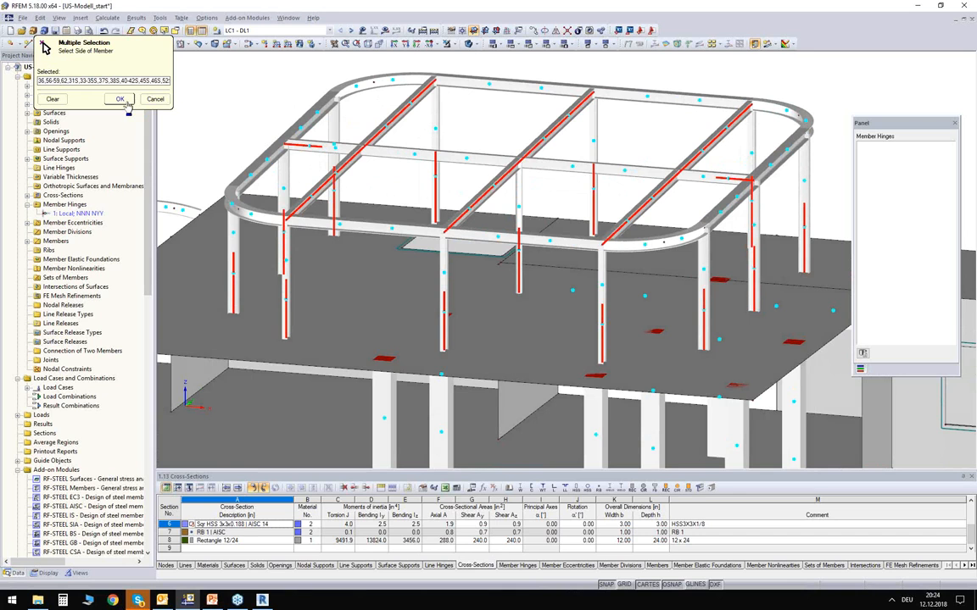
ctrl+middle_drag(365, 158, 376, 182)
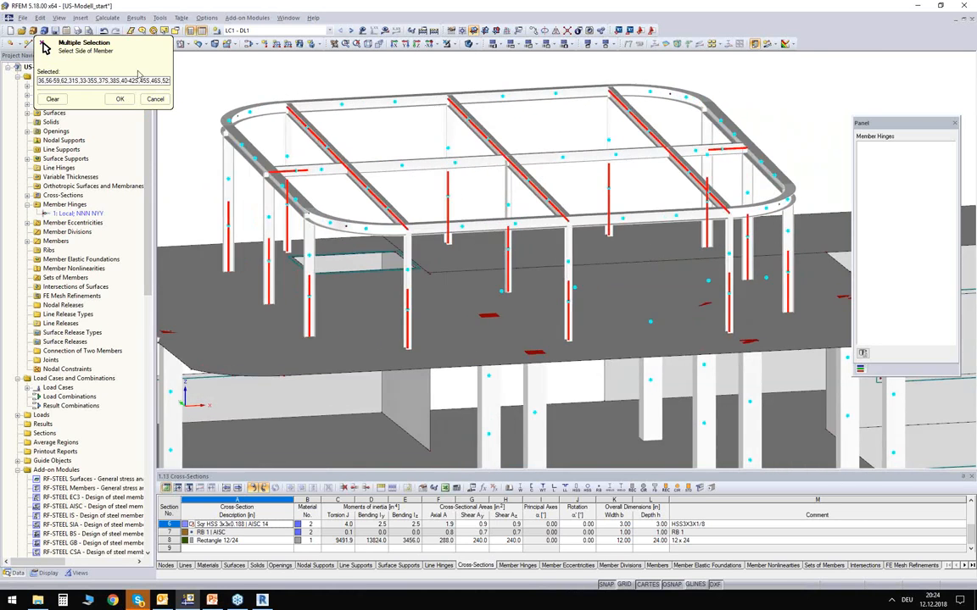
click(120, 99)
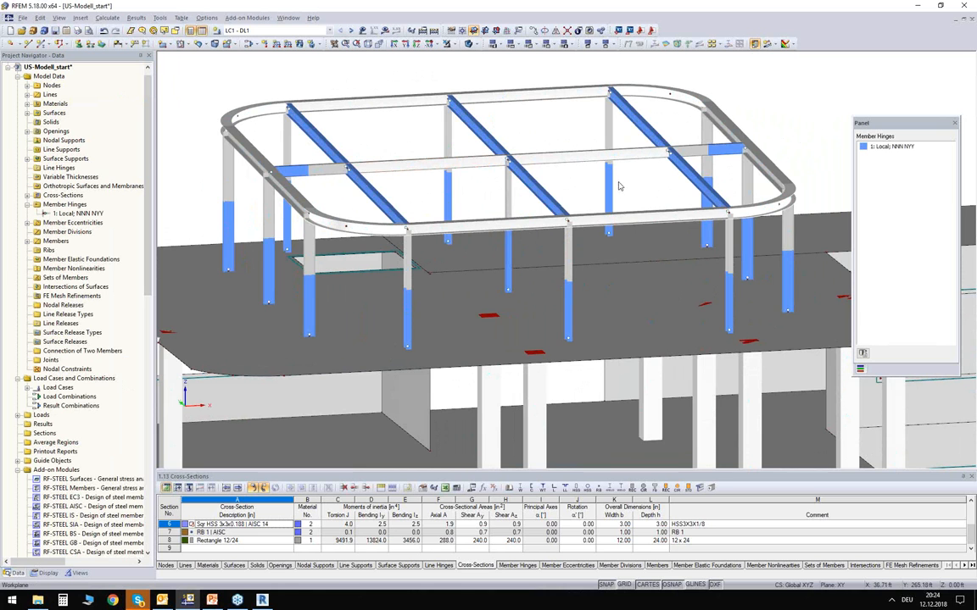
Step: Check the hinge assignment on the rooftop frame's beams and columns from several sides
ctrl+middle_drag(583, 191, 553, 204)
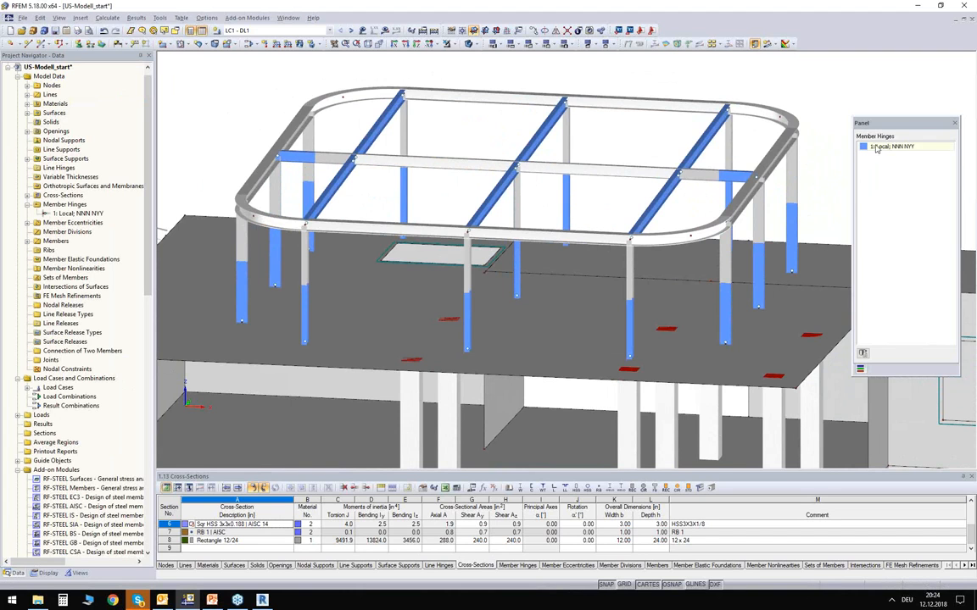
ctrl+middle_drag(658, 236, 662, 249)
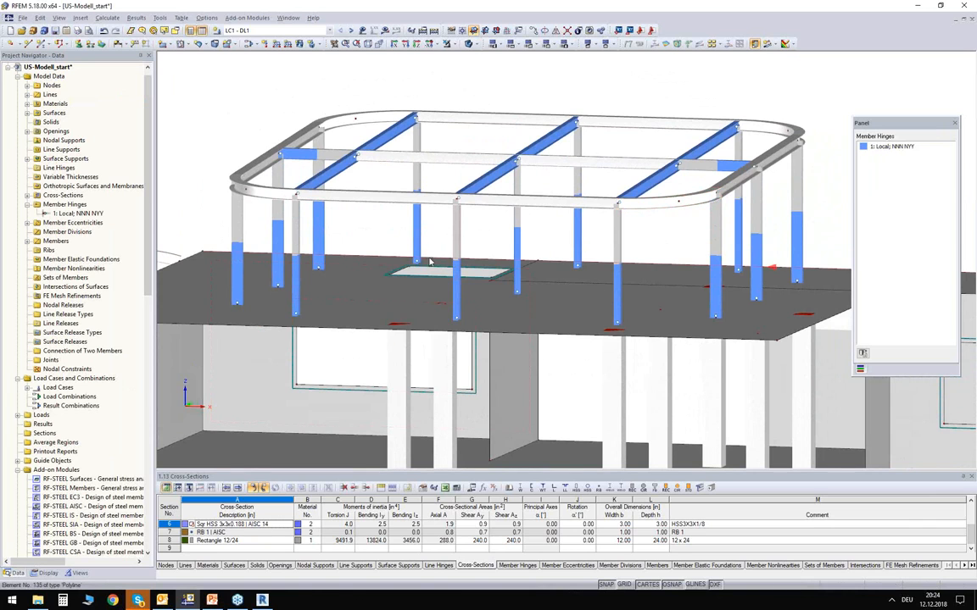
ctrl+middle_drag(370, 215, 371, 214)
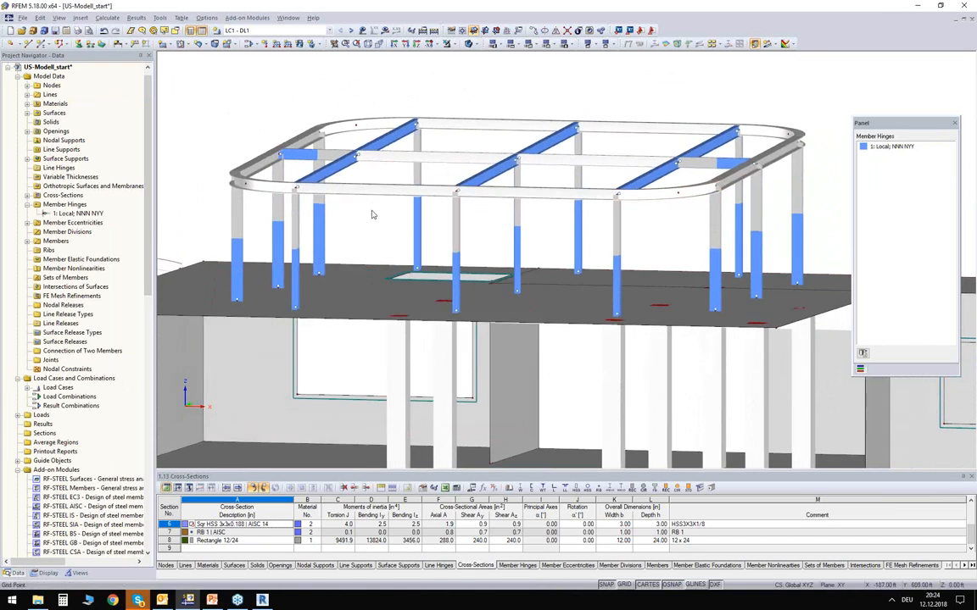
scroll(390, 220, down, 3)
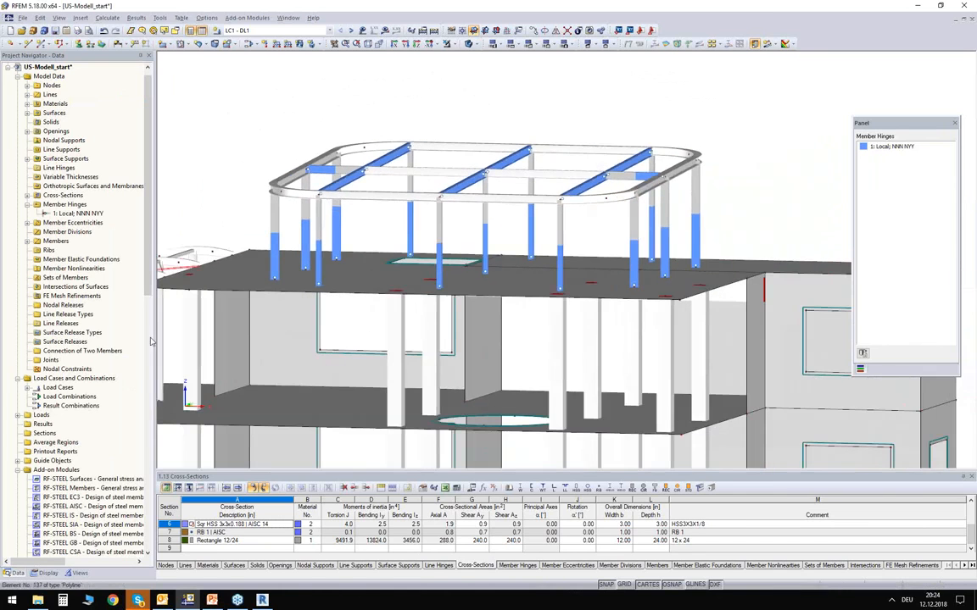
Step: Return the model's color display to Standard
click(47, 573)
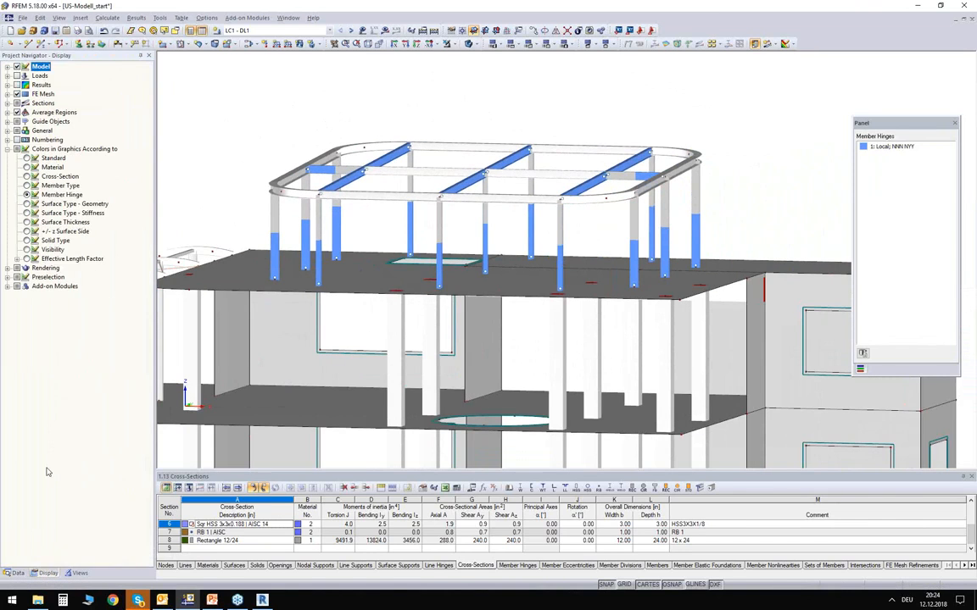
click(26, 158)
ctrl+middle_drag(213, 164, 279, 210)
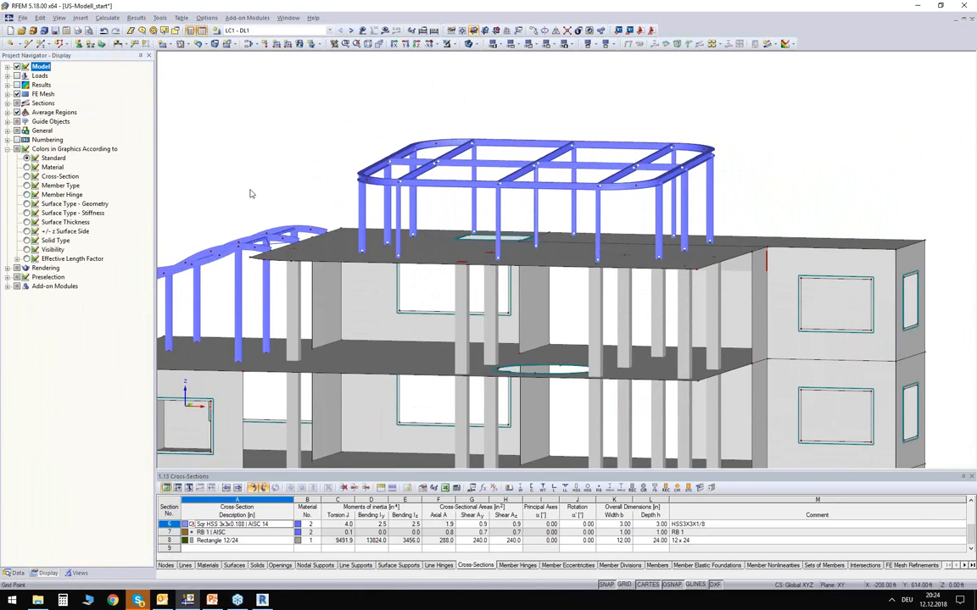
Step: Select load case LC1 - DL1 and display its loads on the building to inspect the dead loads on the rooftop frame
ctrl+middle_drag(284, 178, 308, 117)
drag(188, 65, 249, 112)
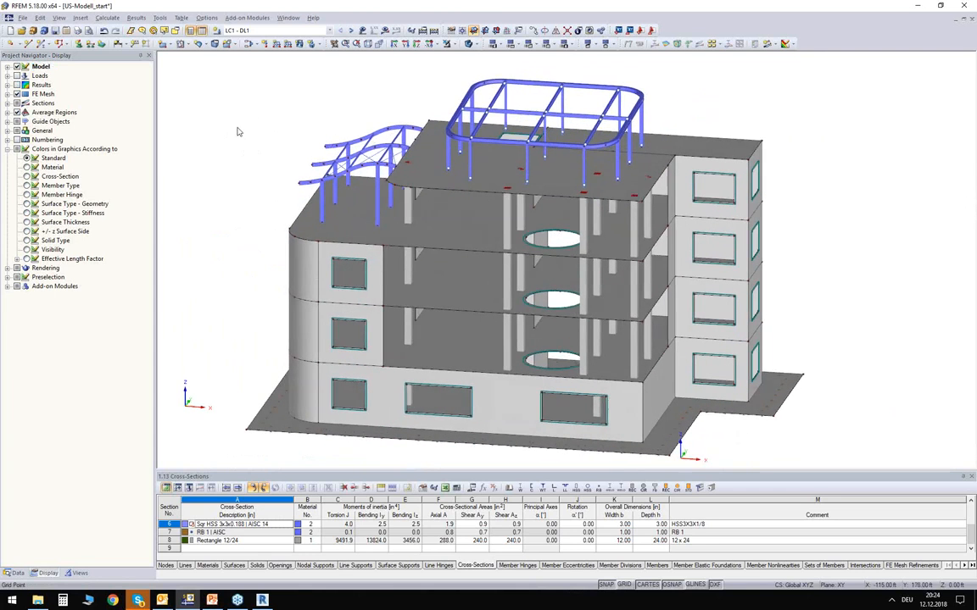
ctrl+middle_drag(242, 157, 330, 167)
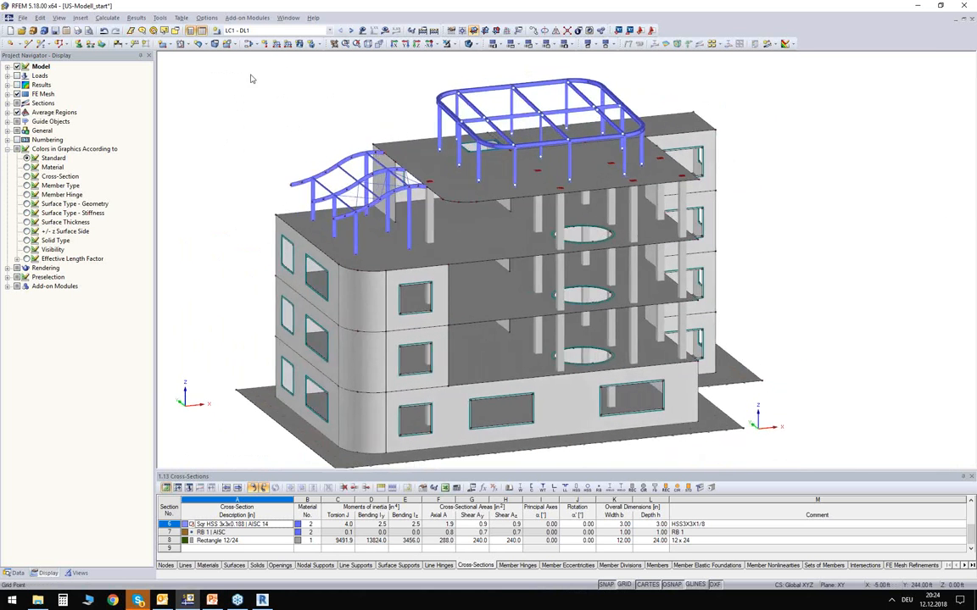
click(293, 31)
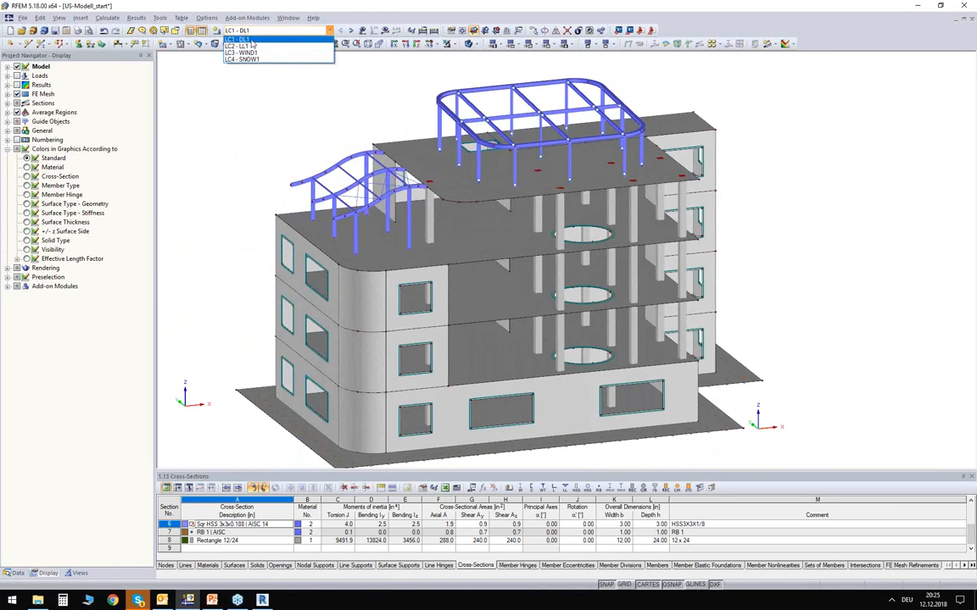
click(238, 39)
click(362, 31)
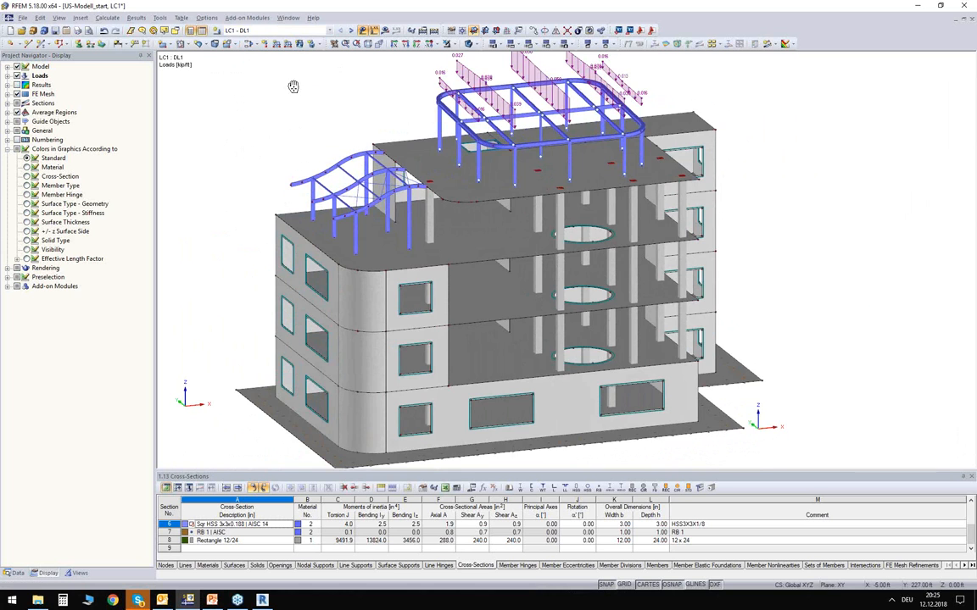
scroll(473, 117, up, 3)
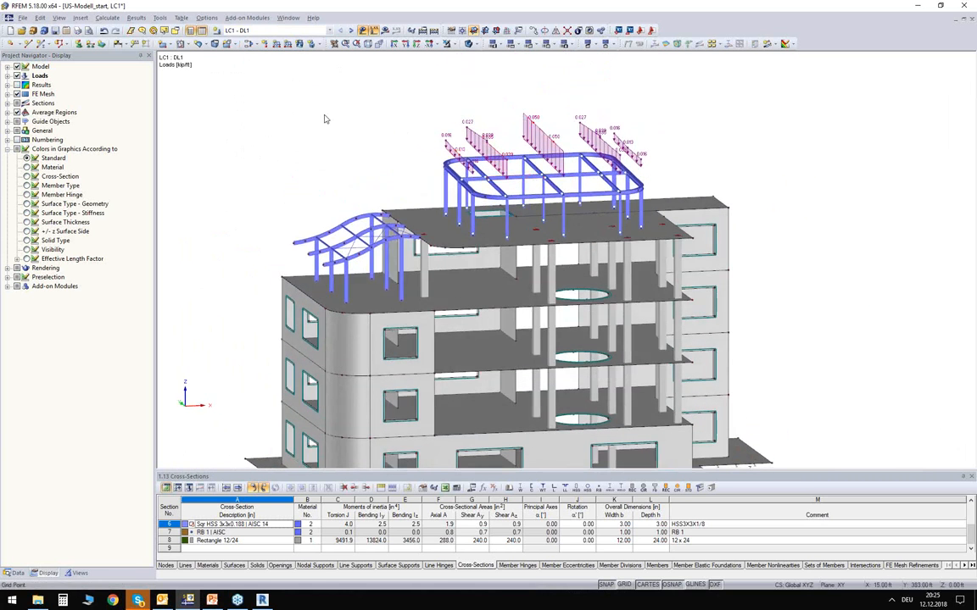
Step: Switch to load case LC2 - LL1 and inspect the live loads on the floor slabs
click(351, 31)
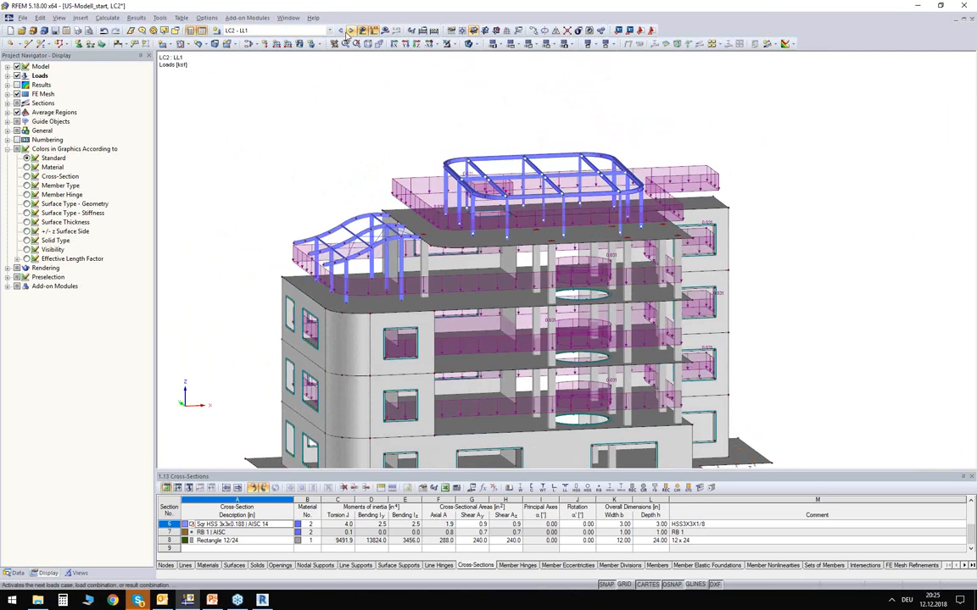
ctrl+middle_drag(334, 185, 317, 168)
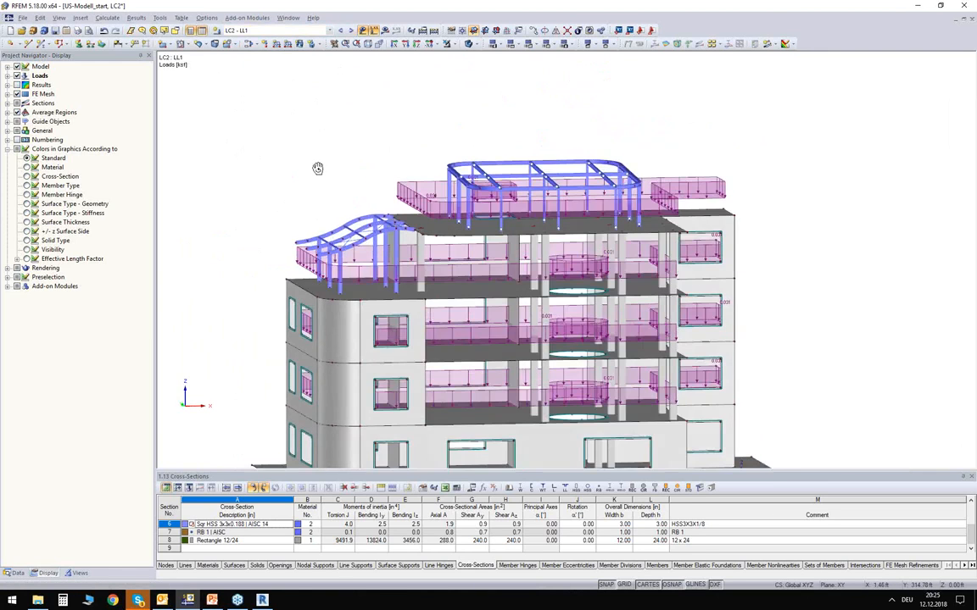
ctrl+middle_drag(260, 112, 293, 137)
Step: Advance to load case LC4 - SNOW1 and inspect the snow loads on the curved canopy from the side
click(353, 32)
ctrl+middle_drag(368, 160, 317, 113)
mouse_move(462, 178)
ctrl+middle_down()
mouse_move(320, 161)
mouse_move(305, 233)
mouse_move(312, 161)
mouse_move(280, 141)
ctrl+middle_up()
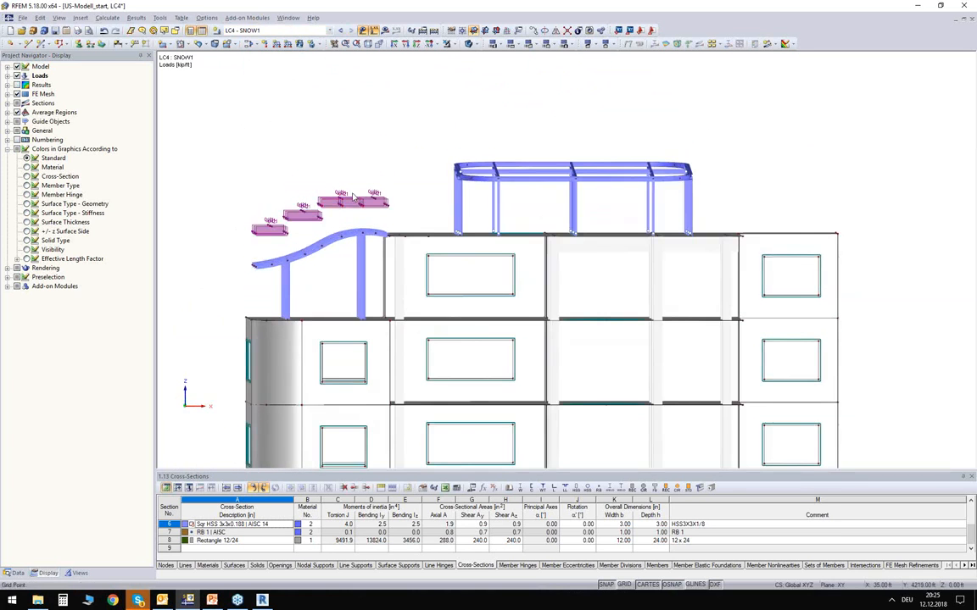
drag(722, 199, 436, 133)
click(402, 146)
Step: Start generating member loads from an area load via plane, with a magnitude of -0.020 ksf in the projected global direction ZP
ctrl+middle_drag(373, 126, 292, 168)
scroll(421, 141, up, 3)
mouse_move(292, 169)
ctrl+middle_down()
mouse_move(292, 153)
mouse_move(307, 171)
ctrl+middle_up()
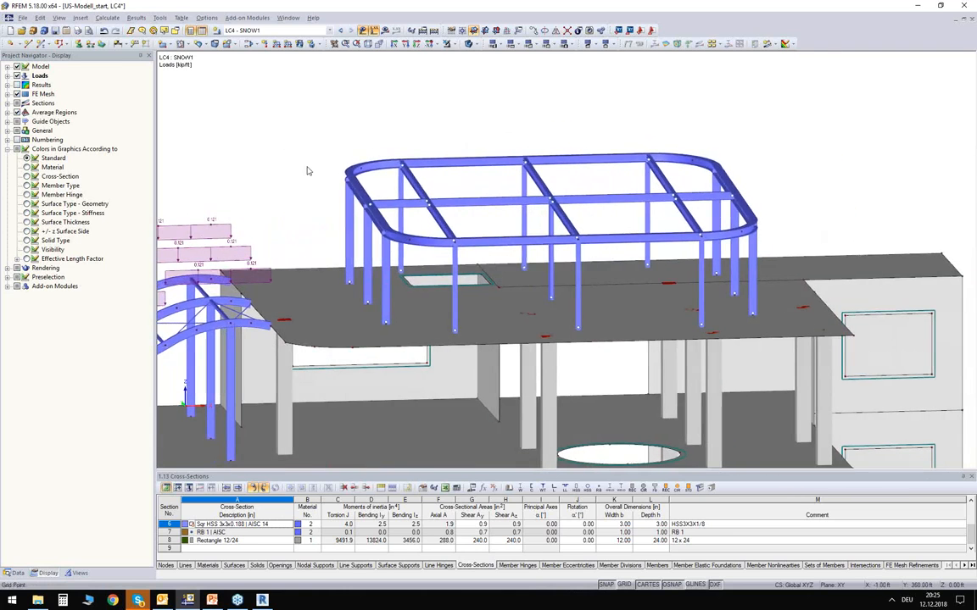
click(159, 18)
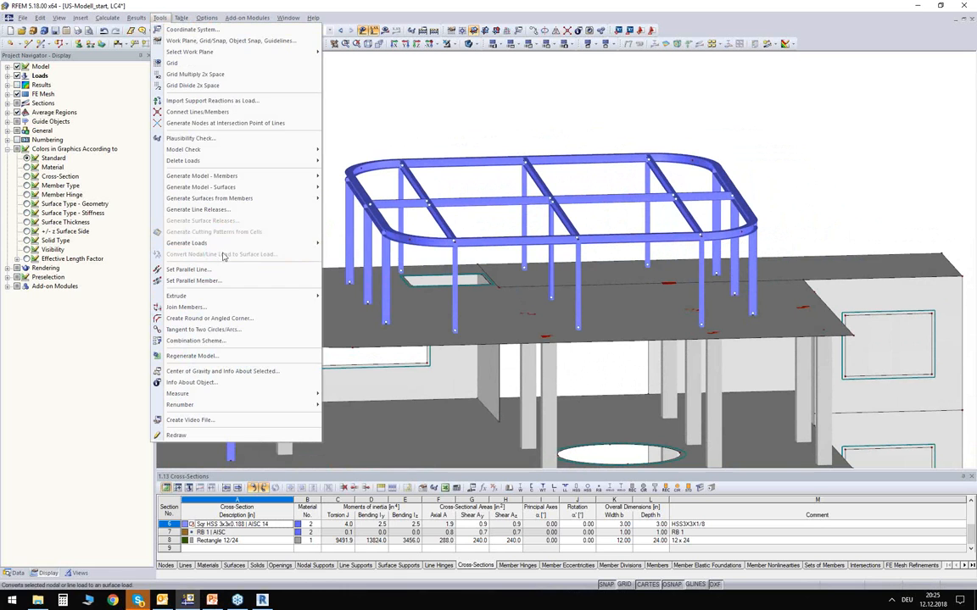
mouse_move(212, 243)
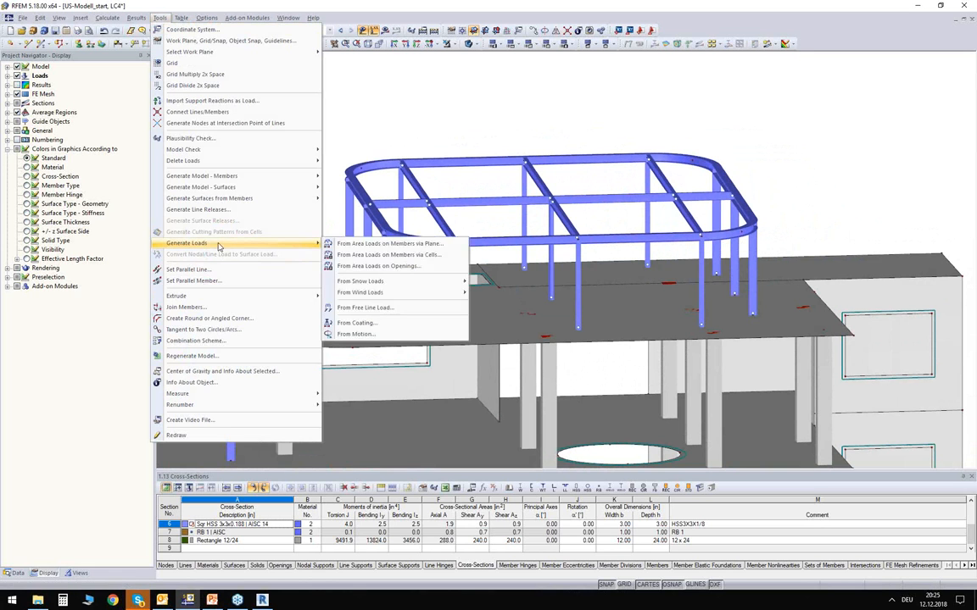
click(398, 244)
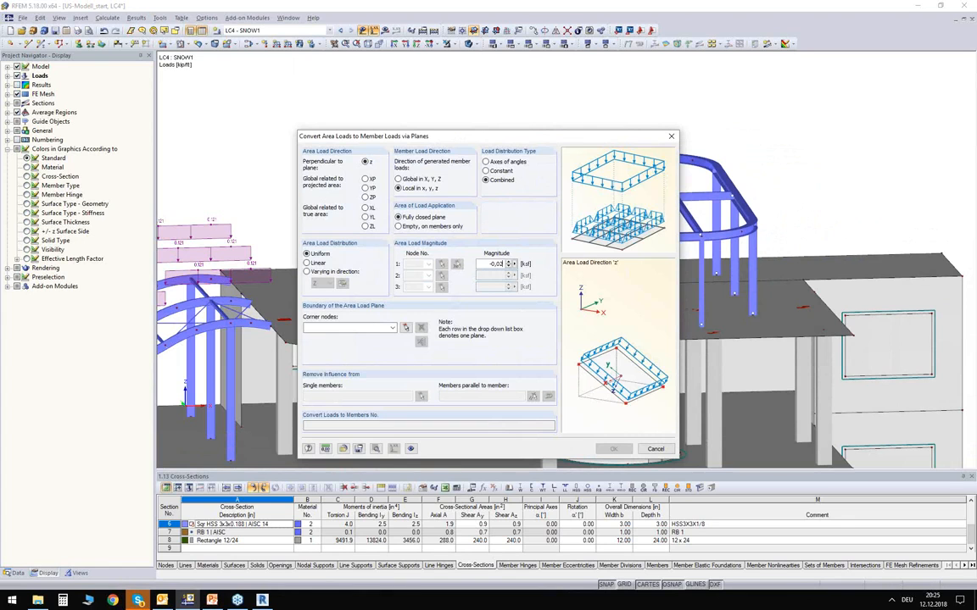
click(365, 198)
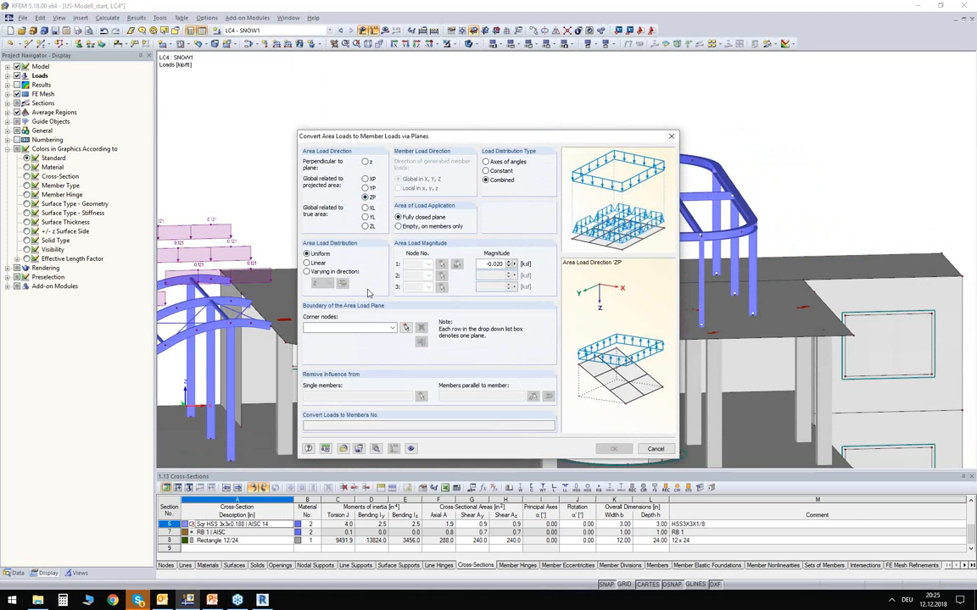
Step: Start the graphical selection of the load plane's corner nodes and switch the model to wireframe display
click(406, 328)
middle_drag(370, 131, 376, 175)
click(470, 48)
click(471, 47)
middle_drag(467, 91, 440, 102)
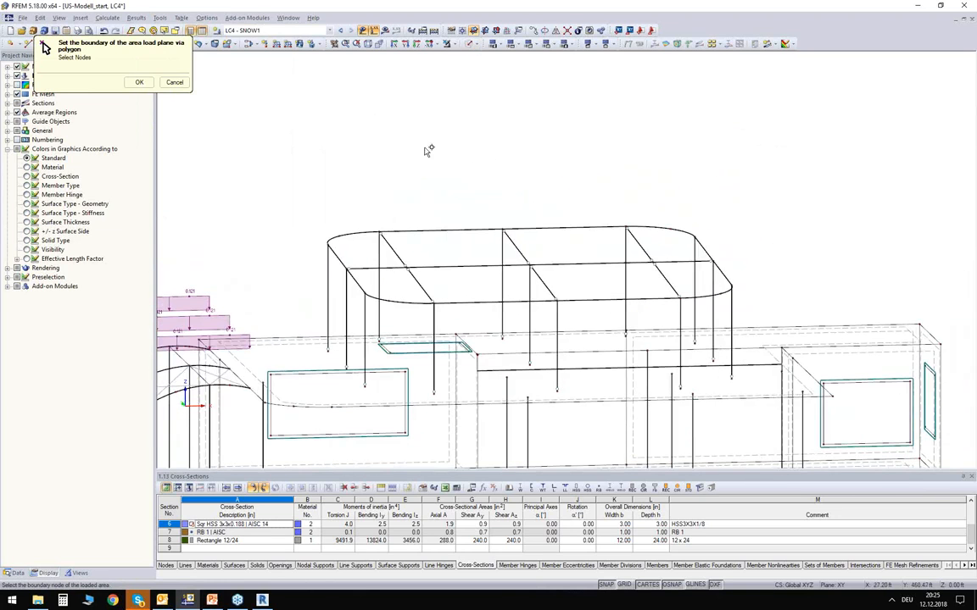
scroll(381, 194, up, 1)
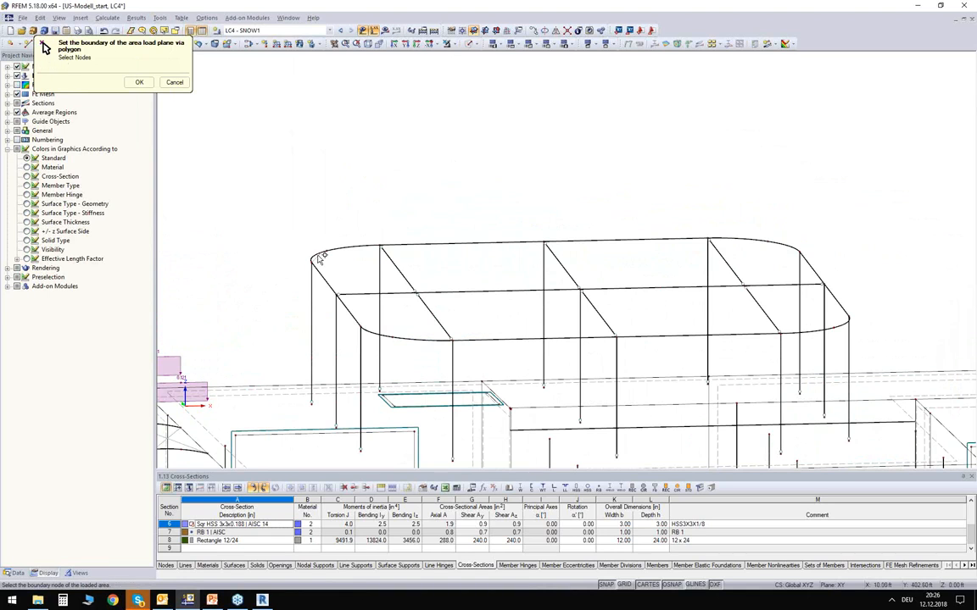
Step: Define the load plane's boundary by picking the nodes around the rooftop frame's outer edge, including the rounded corners, and close the polygon
click(326, 250)
click(379, 246)
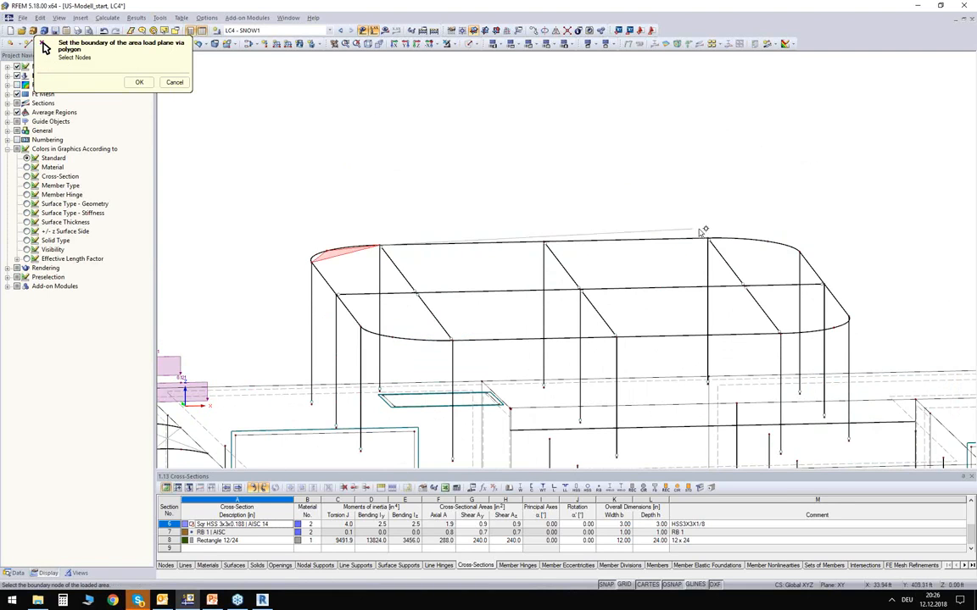
click(711, 241)
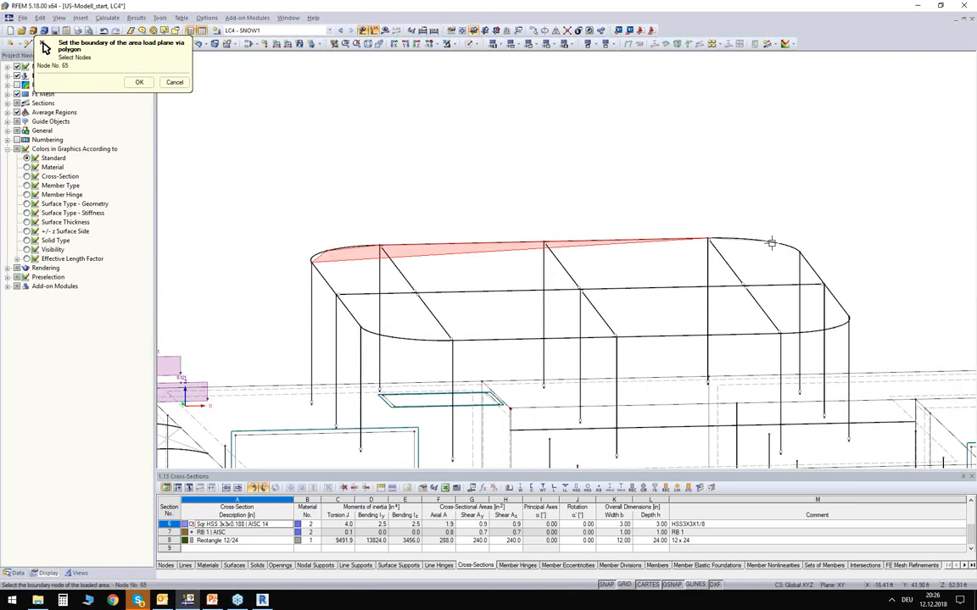
click(800, 250)
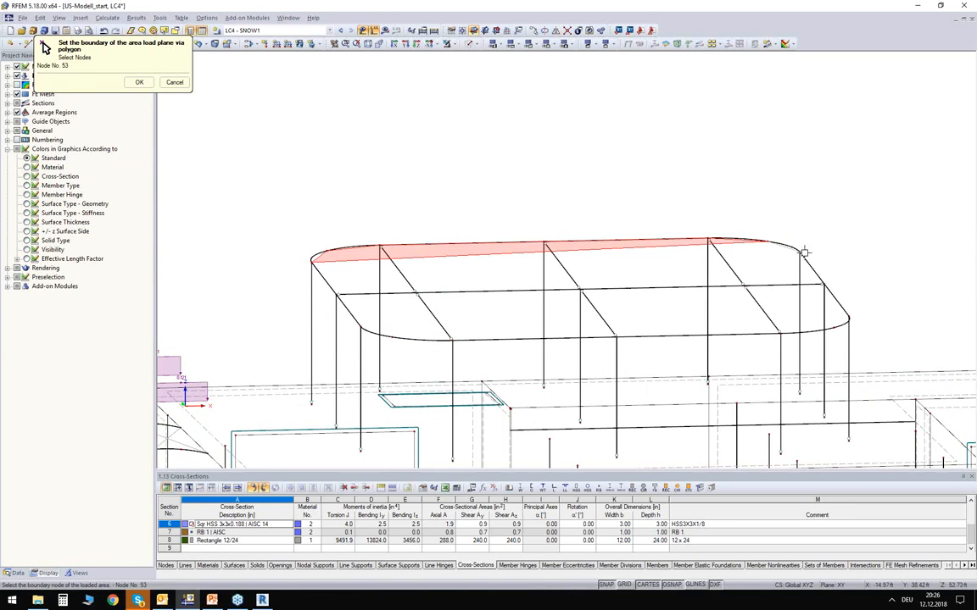
click(845, 319)
click(781, 332)
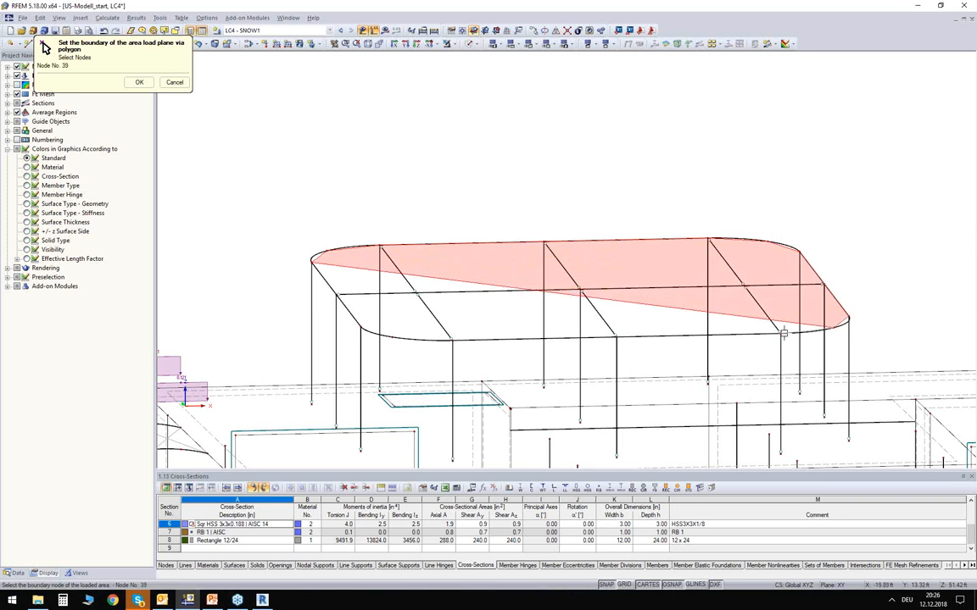
click(452, 339)
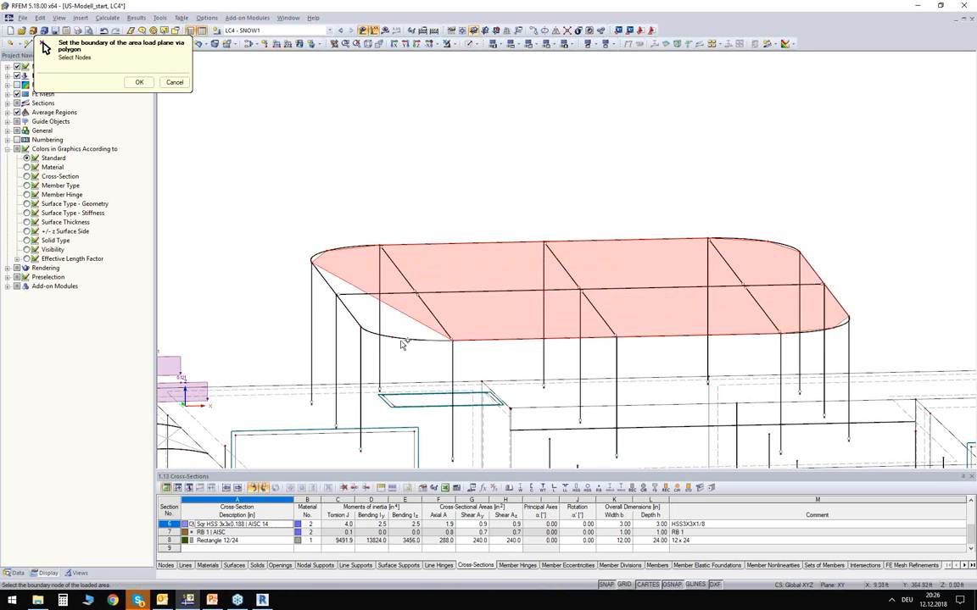
click(360, 326)
click(360, 327)
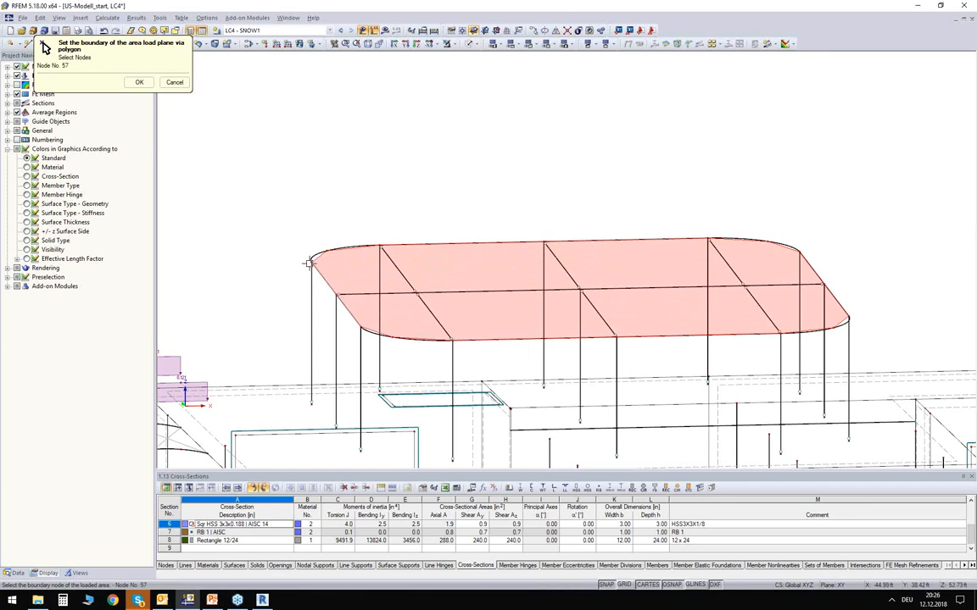
click(312, 263)
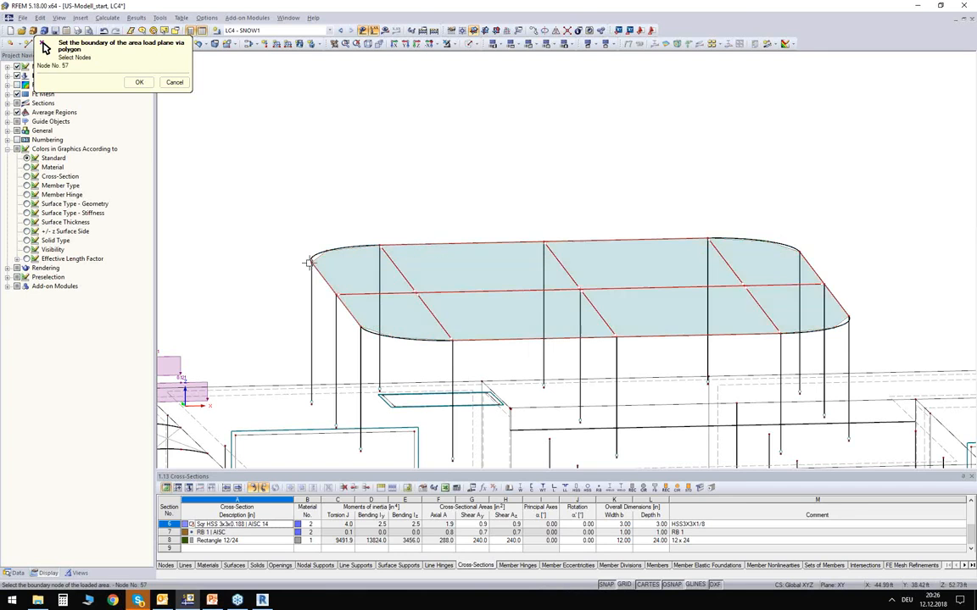
click(135, 82)
Step: Remove the load influence from all members parallel to the frame's lengthwise edge beam and generate the member loads
drag(438, 138, 415, 106)
click(507, 359)
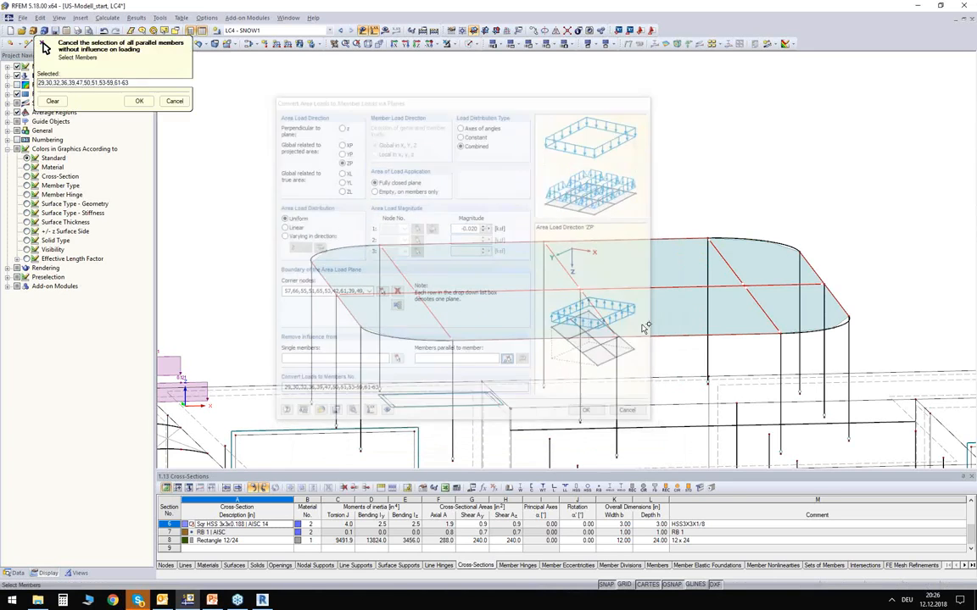
click(655, 338)
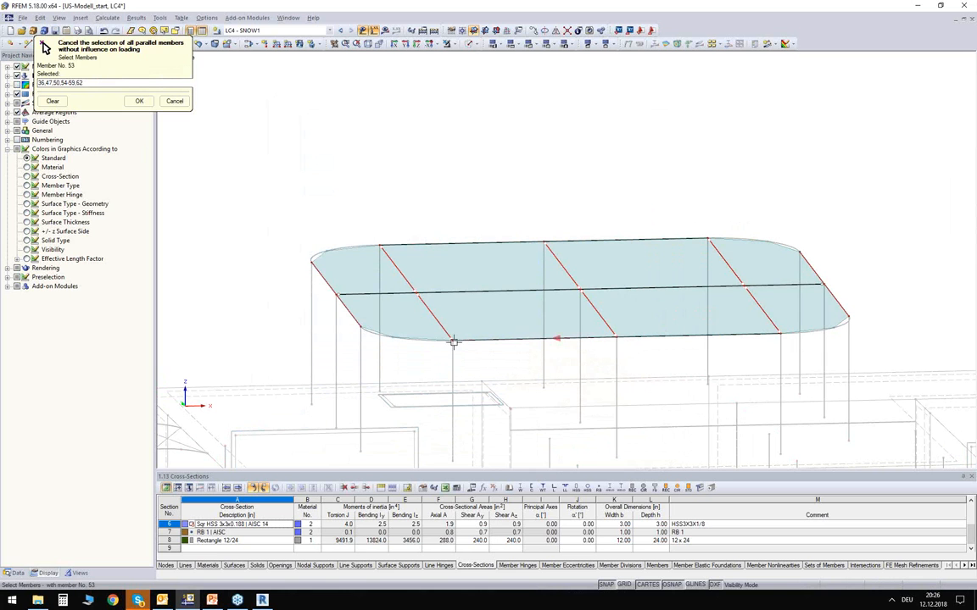
click(139, 101)
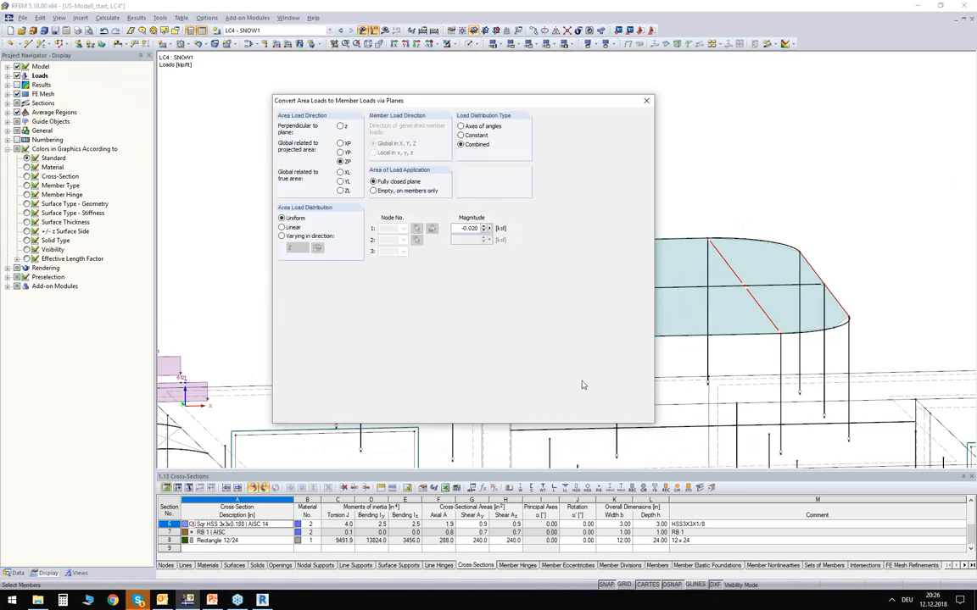
click(647, 410)
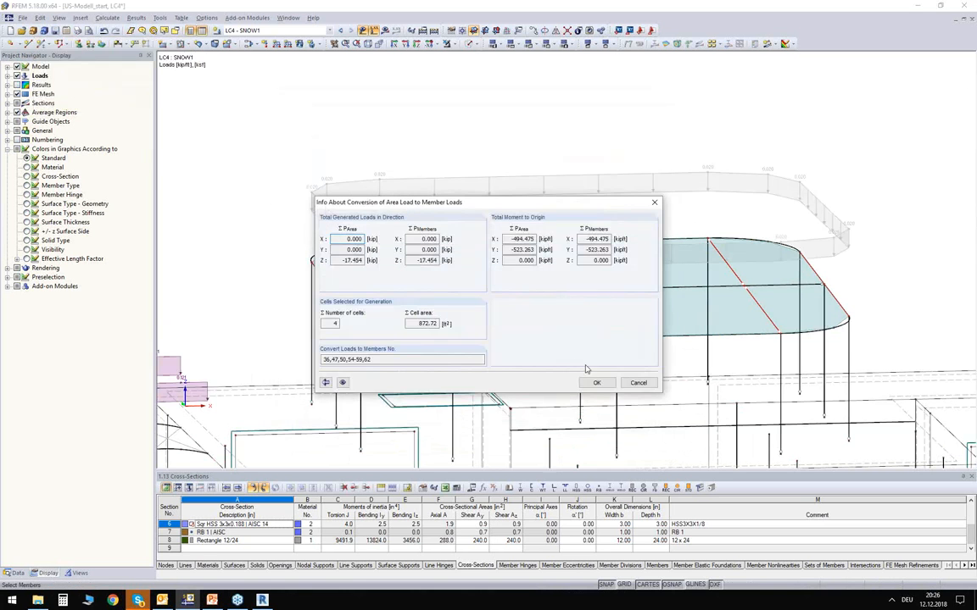
click(597, 383)
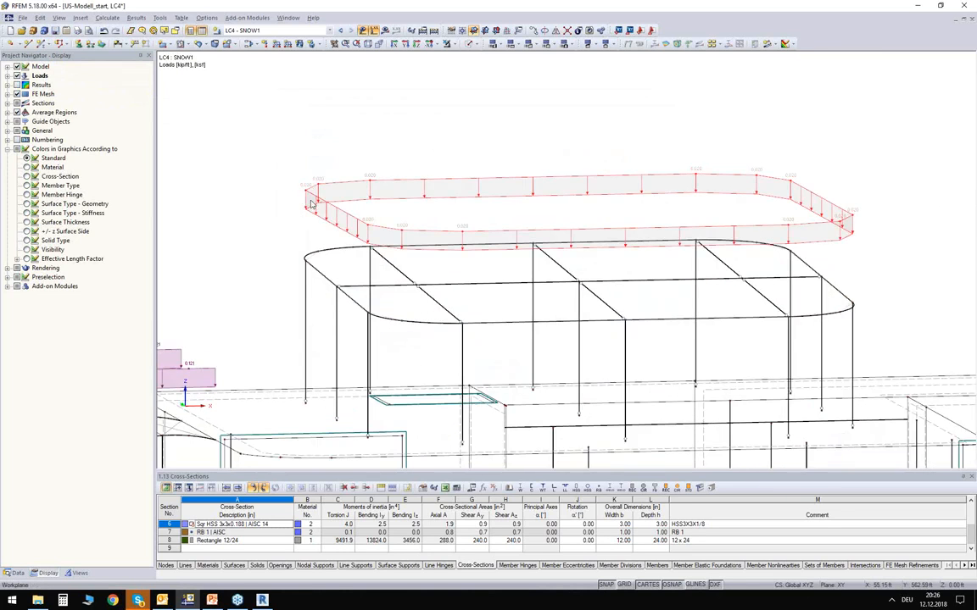
Step: Display the generated snow load separately as individual member loads, and reopen its conversion settings without changing them
right_click(513, 181)
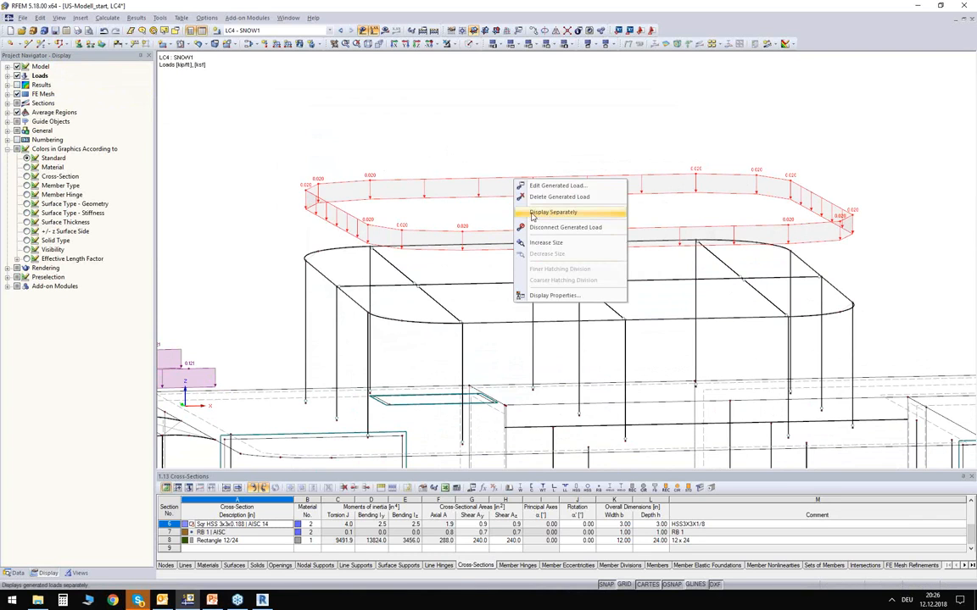
click(533, 214)
mouse_move(504, 196)
middle_down()
mouse_move(474, 203)
mouse_move(509, 206)
middle_up()
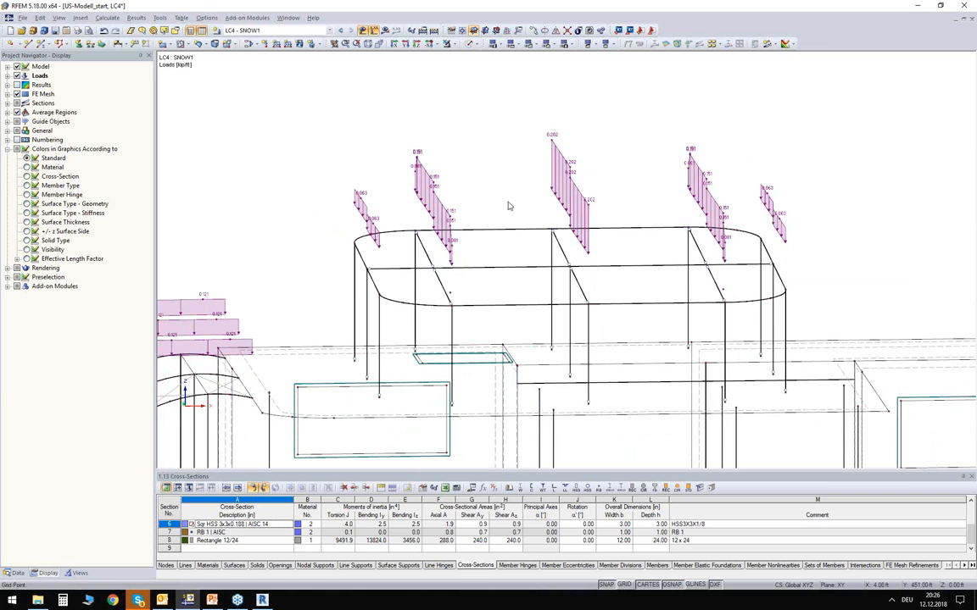
double_click(435, 184)
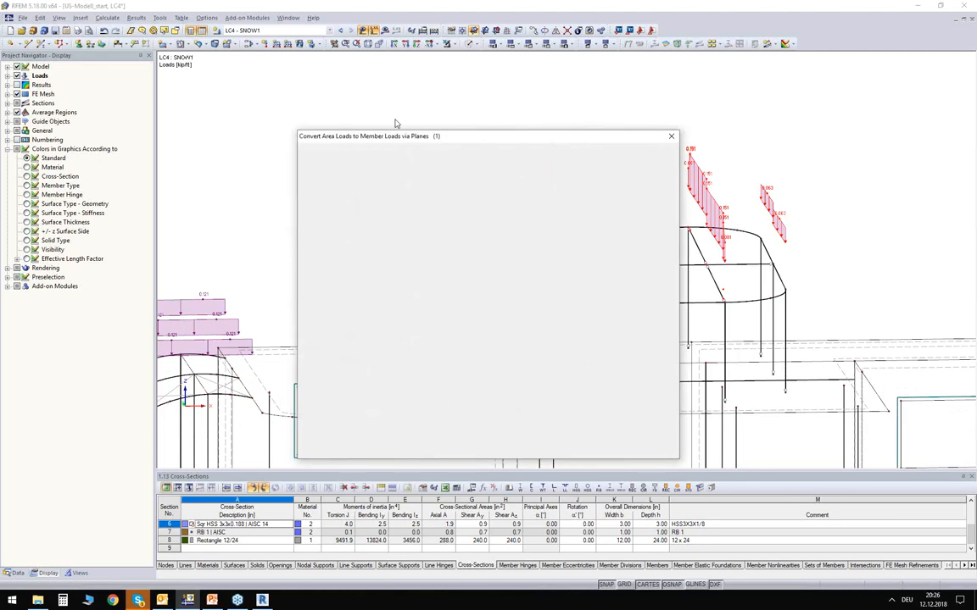
click(657, 454)
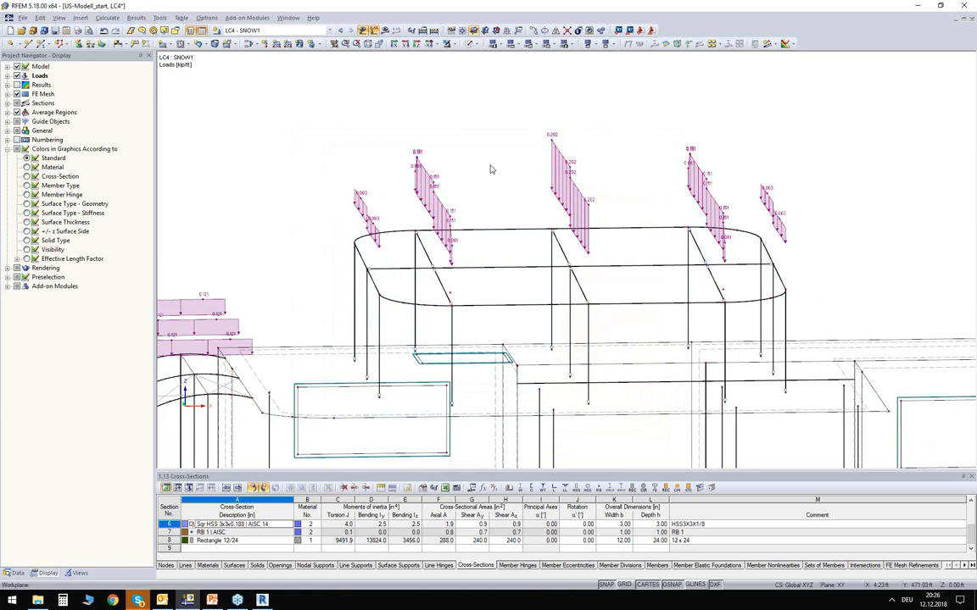
Step: Look over the snow loads on the whole building and show the model's data tree in the project navigator
scroll(497, 159, down, 3)
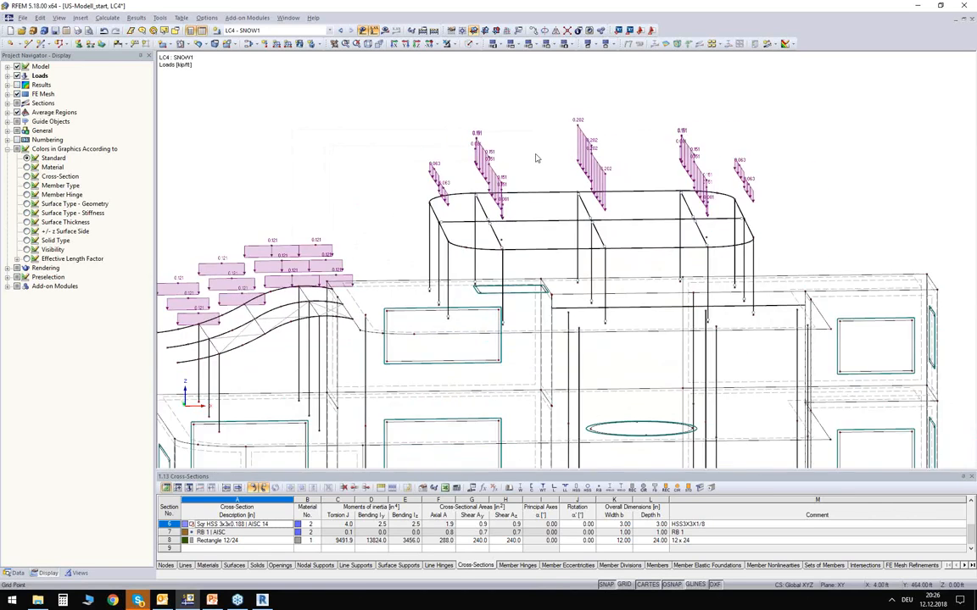
scroll(538, 158, down, 4)
middle_drag(373, 176, 396, 168)
middle_drag(356, 118, 389, 136)
middle_drag(448, 218, 458, 180)
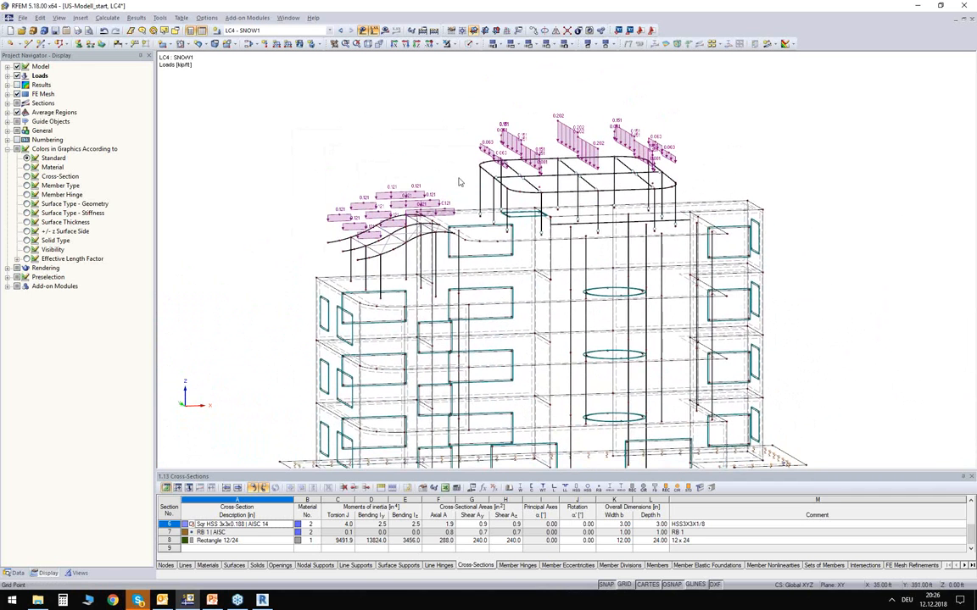
scroll(459, 181, down, 2)
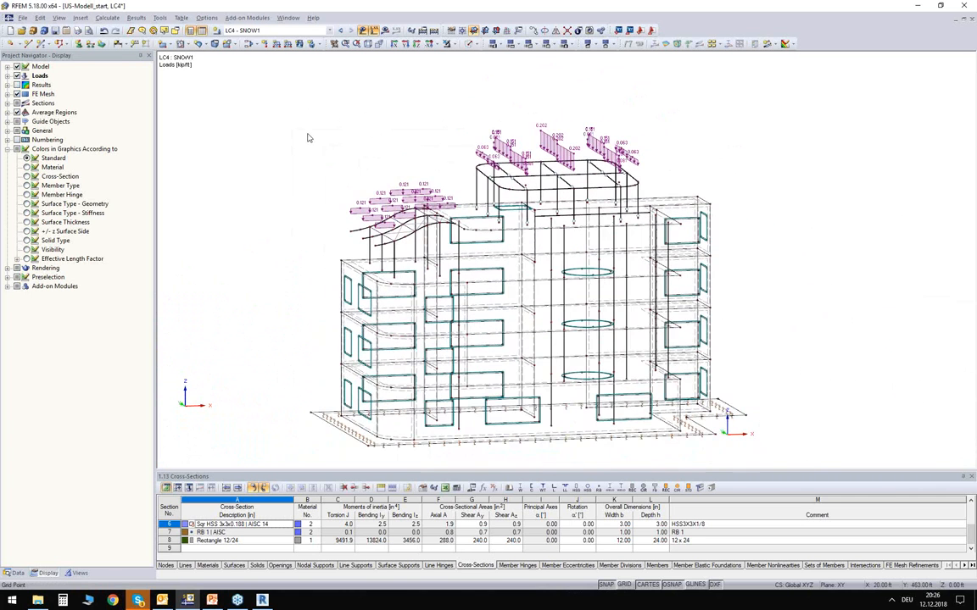
click(254, 30)
click(255, 33)
click(16, 574)
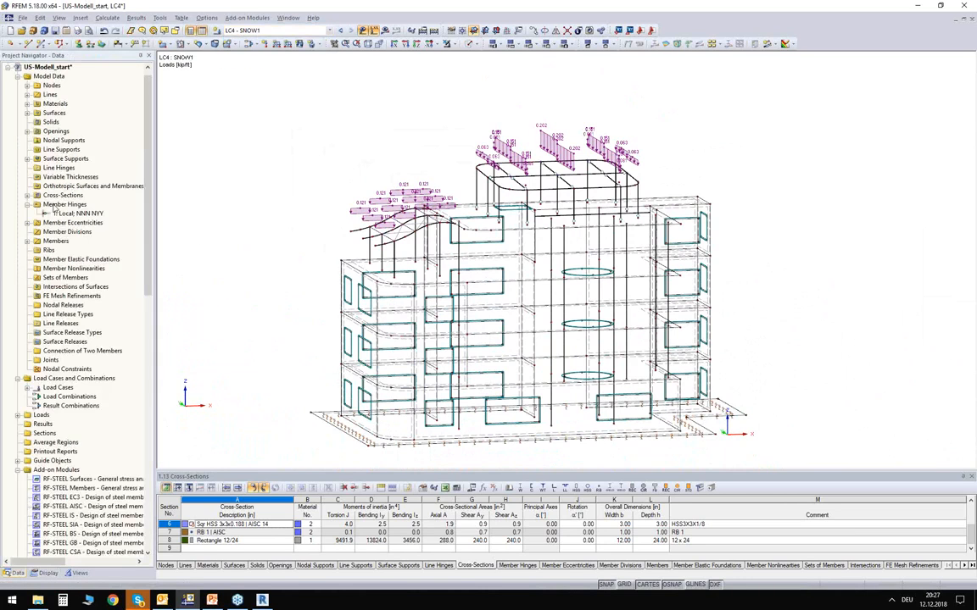
Step: Set the model's load case and combination standard to ASCE 7-16 and have load combinations created automatically
right_click(44, 78)
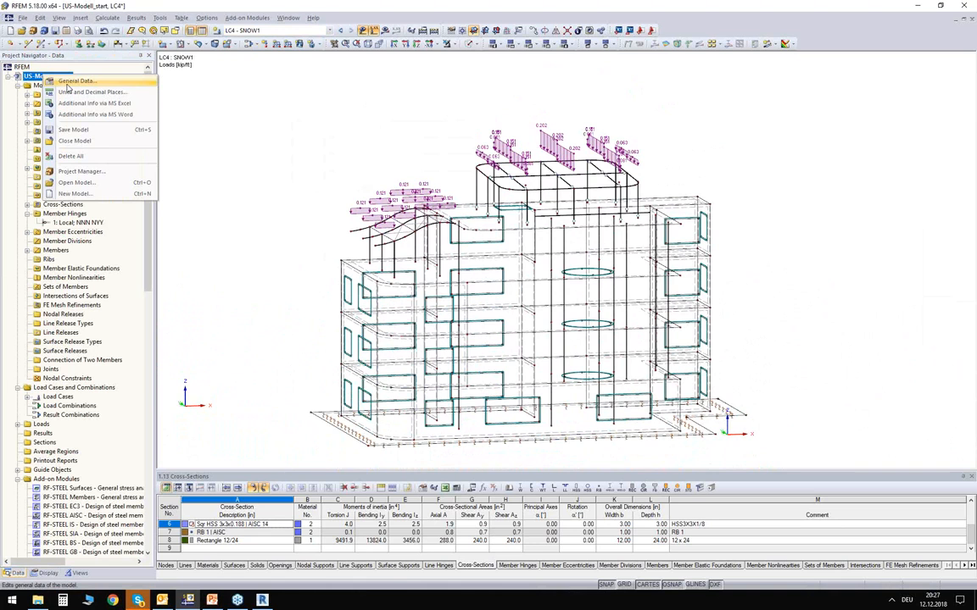
click(70, 82)
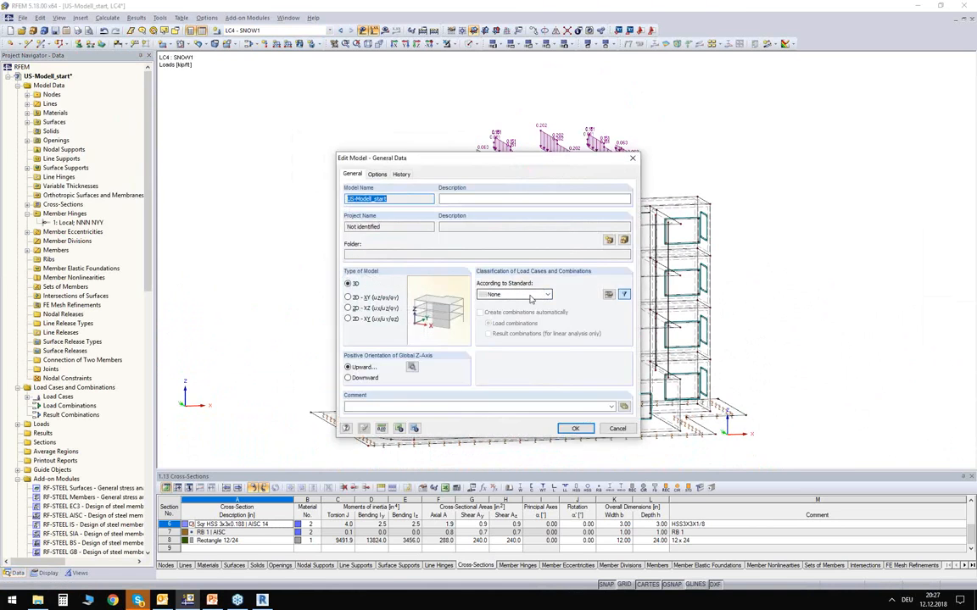
click(531, 296)
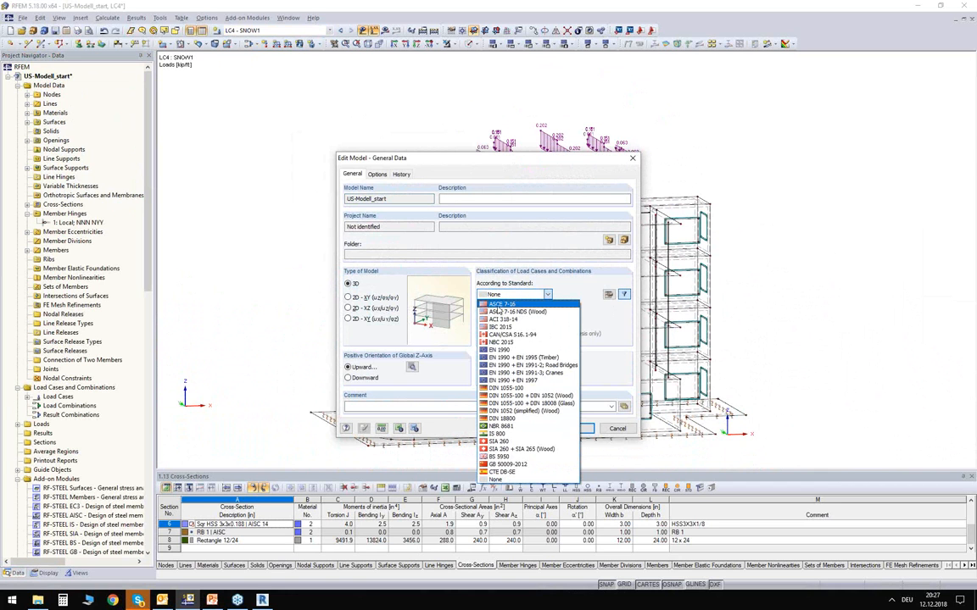
click(500, 304)
click(505, 329)
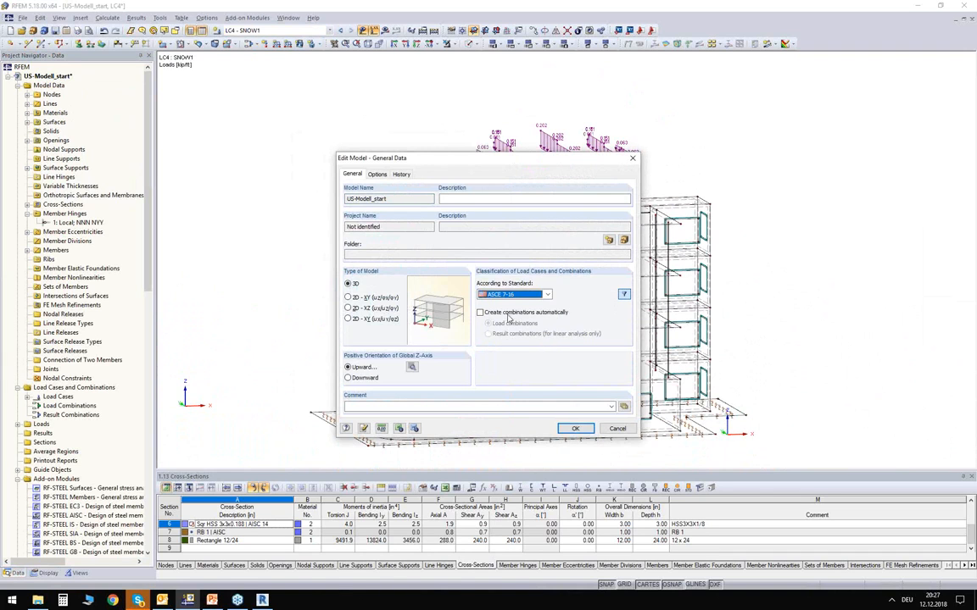
click(508, 314)
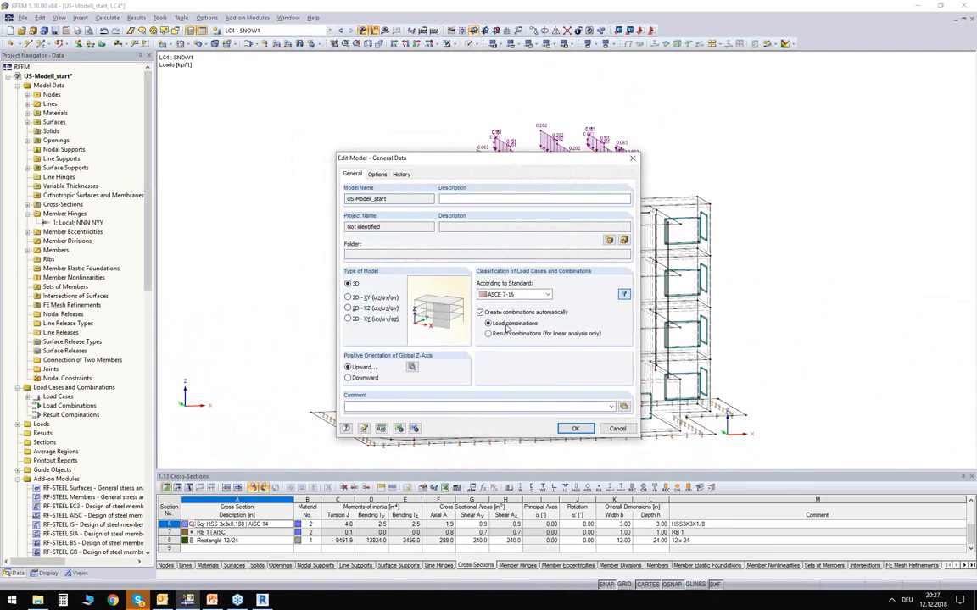
click(573, 429)
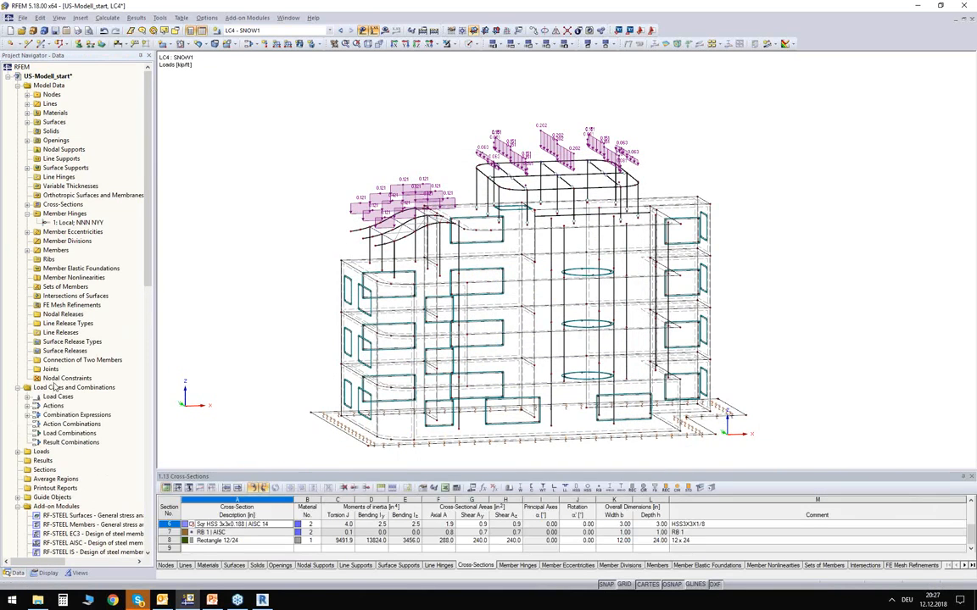
Step: Open the load cases and combinations and check each load case's action category and the actions they are assigned to
click(56, 397)
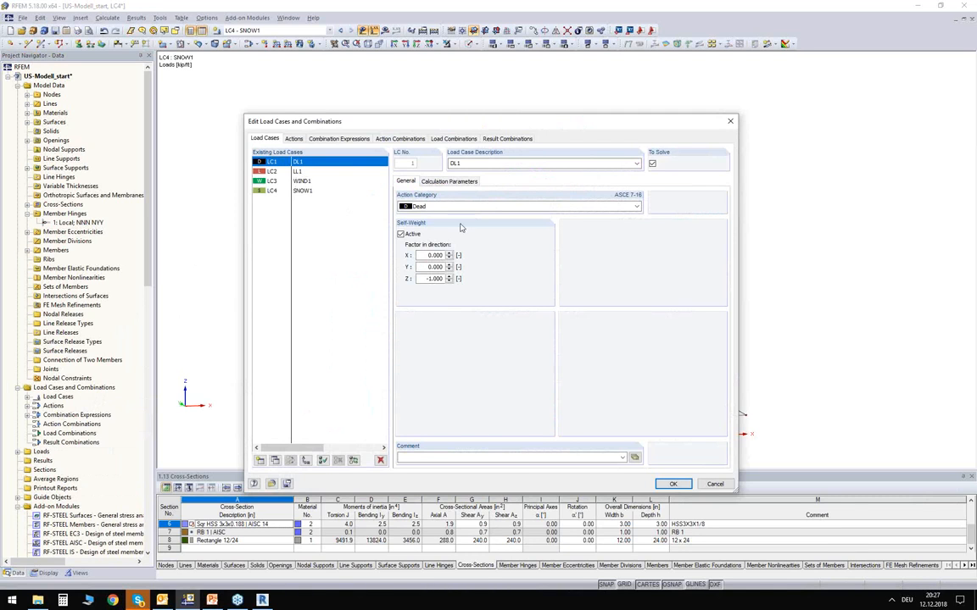
click(363, 171)
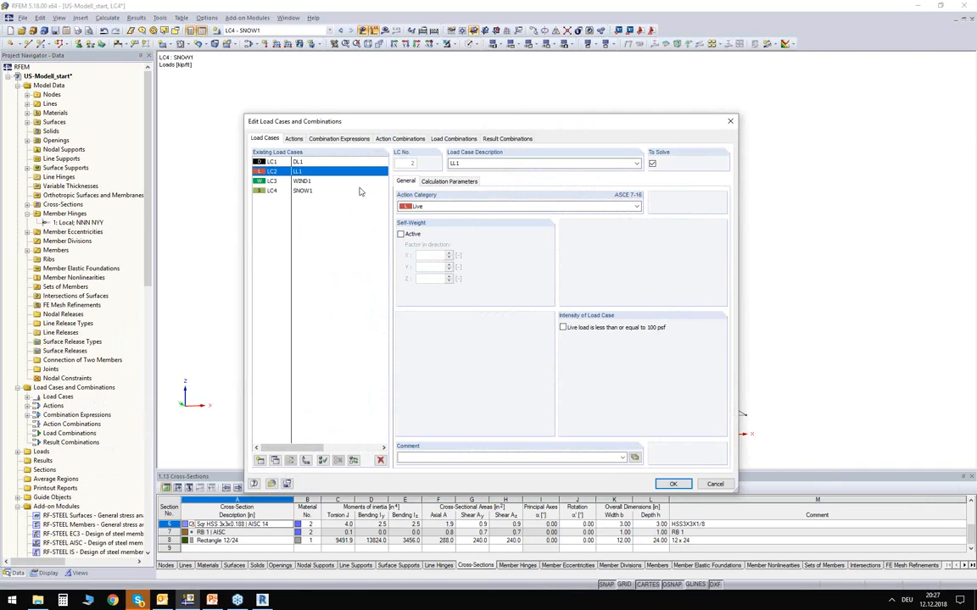
click(299, 183)
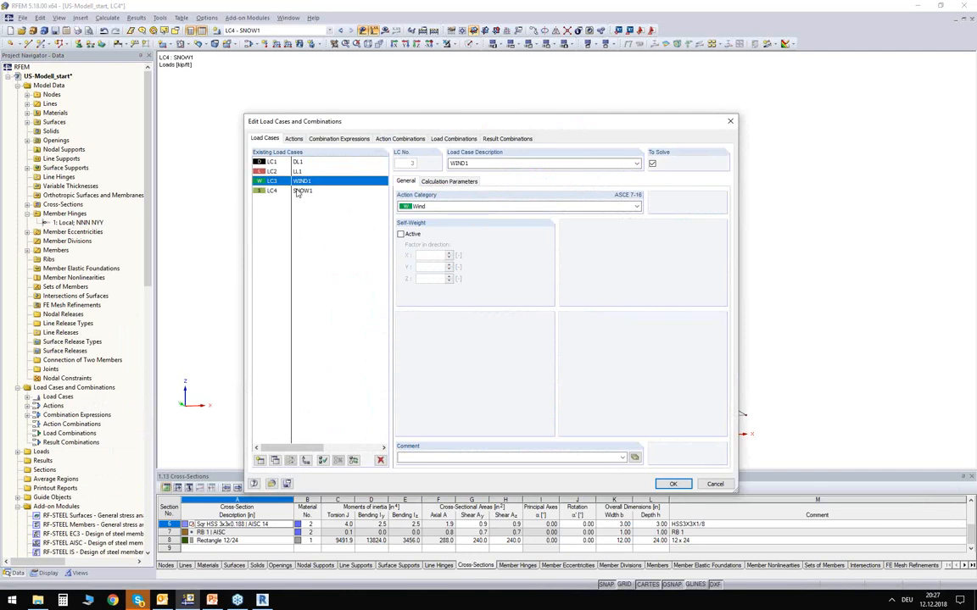
click(297, 192)
click(293, 138)
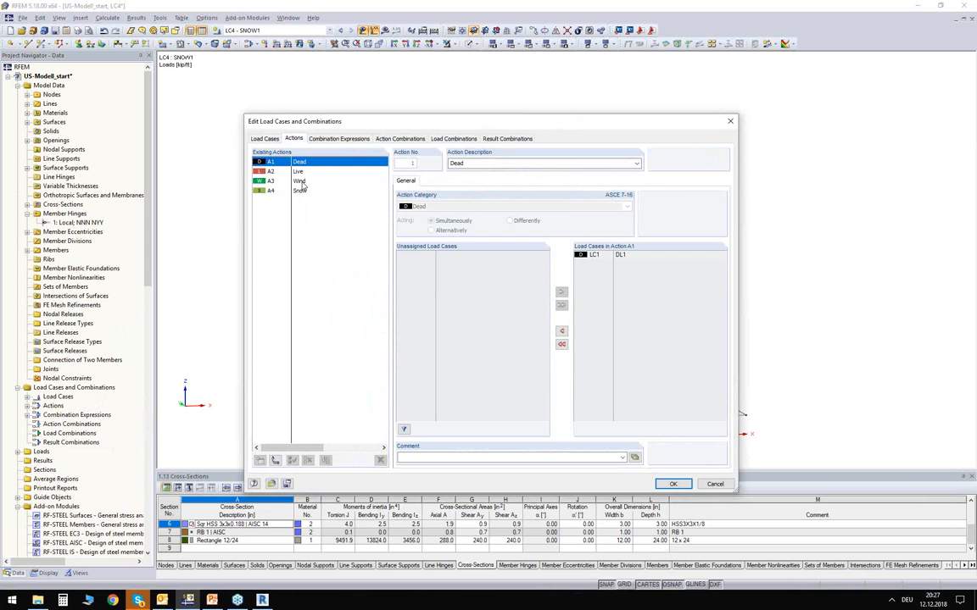
click(300, 182)
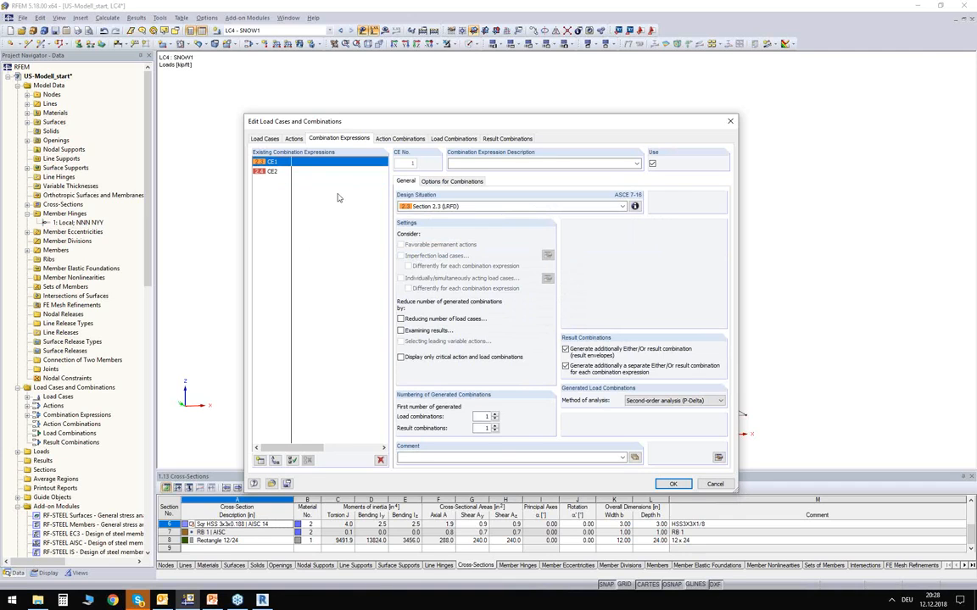
Step: Look through the ASCE 7-16 design situations available for combination expression CE1, keeping Section 2.3 (LRFD)
click(465, 206)
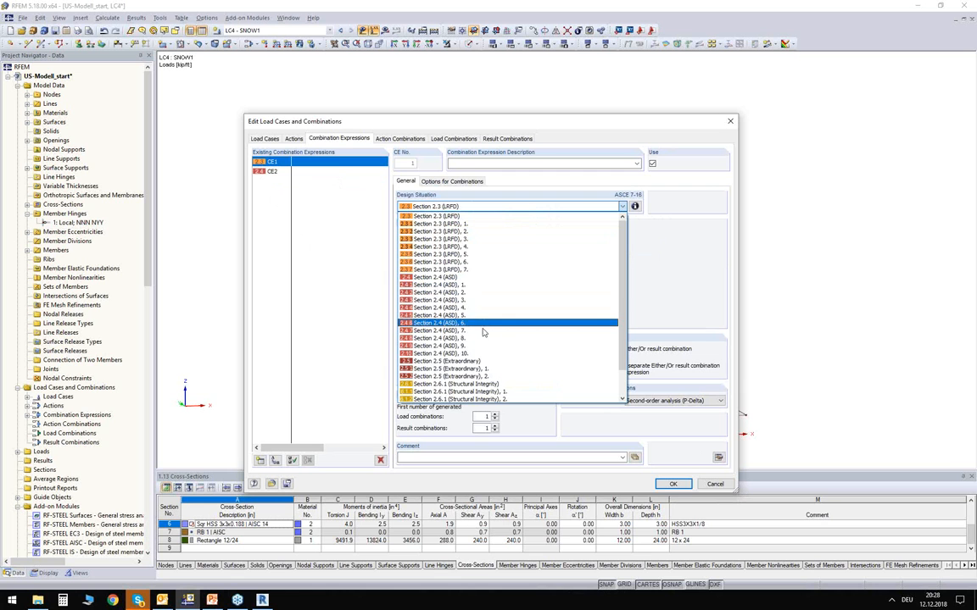
scroll(485, 356, down, 2)
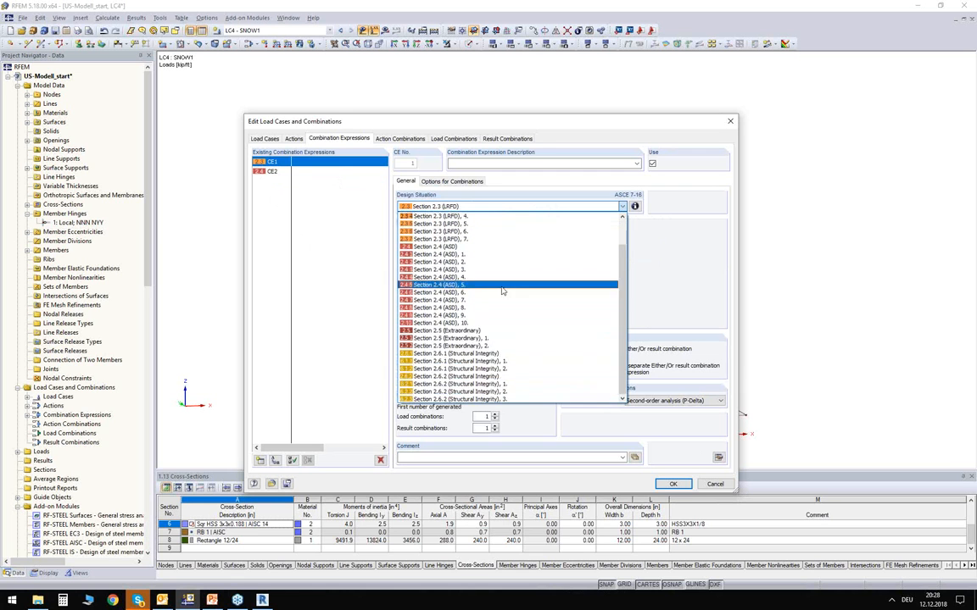
scroll(501, 291, up, 2)
click(416, 208)
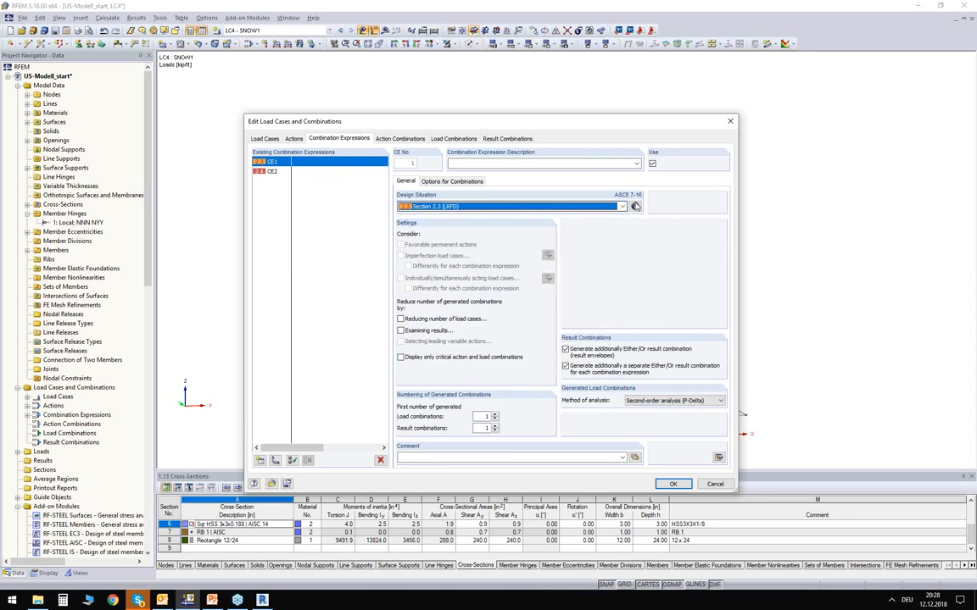
Step: Read the code combination formulas behind Section 2.3 (LRFD) of CE1 and Section 2.4 (ASD) of CE2
click(635, 207)
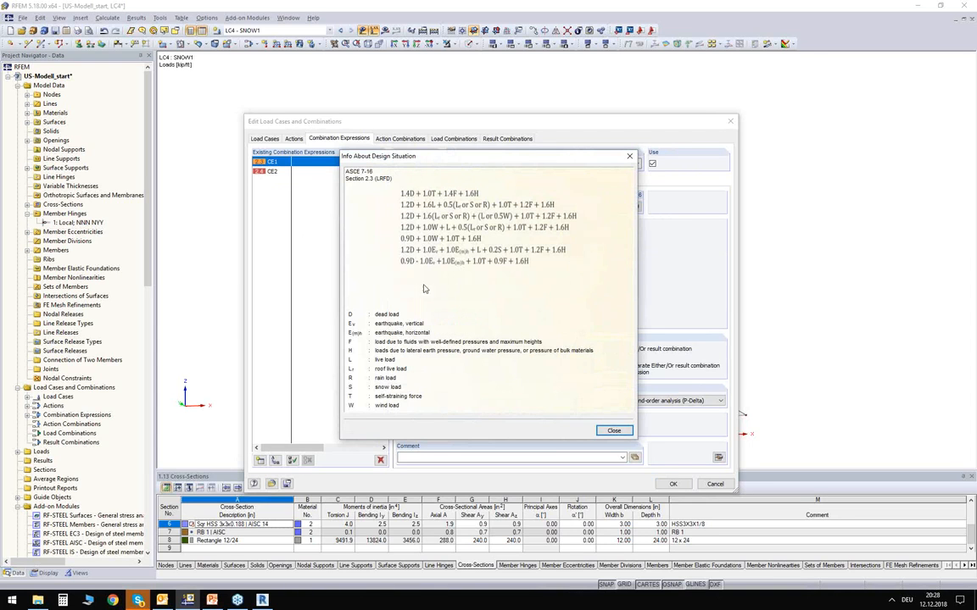
click(614, 431)
click(318, 172)
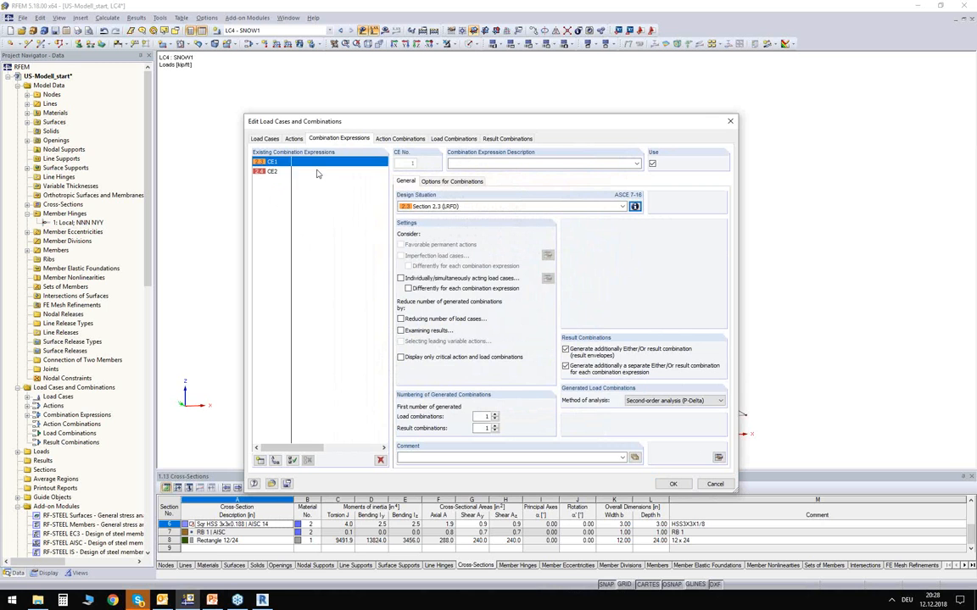
click(635, 207)
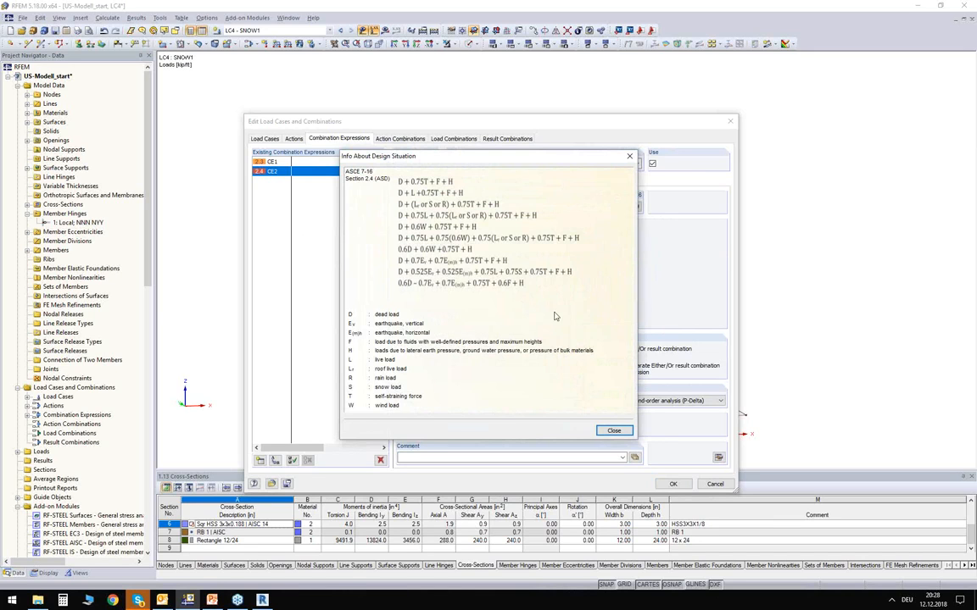
click(614, 431)
Step: Exclude combination expression CE2, Section 2.4 (ASD), from use so only the LRFD expression CE1 applies
click(290, 162)
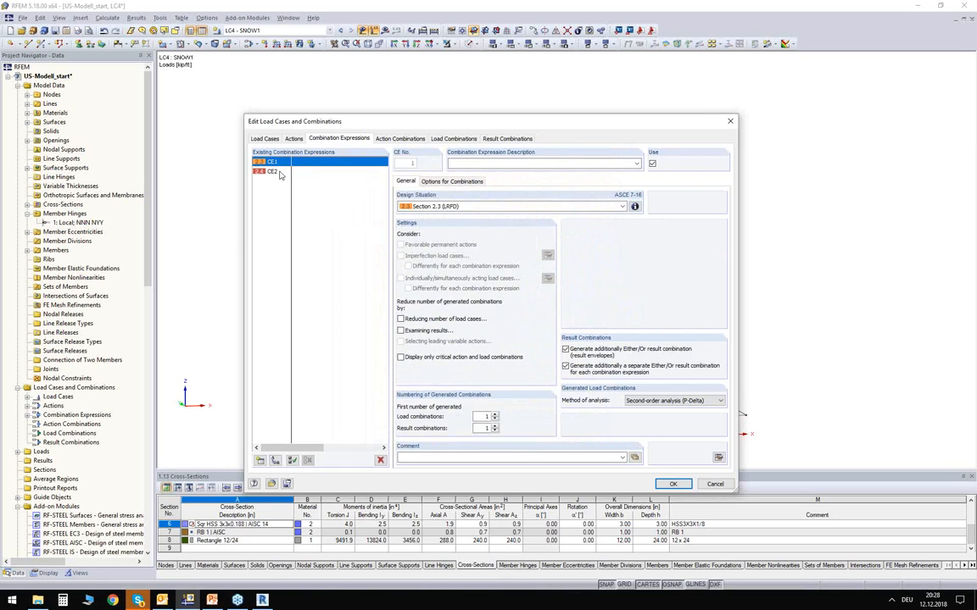
click(270, 172)
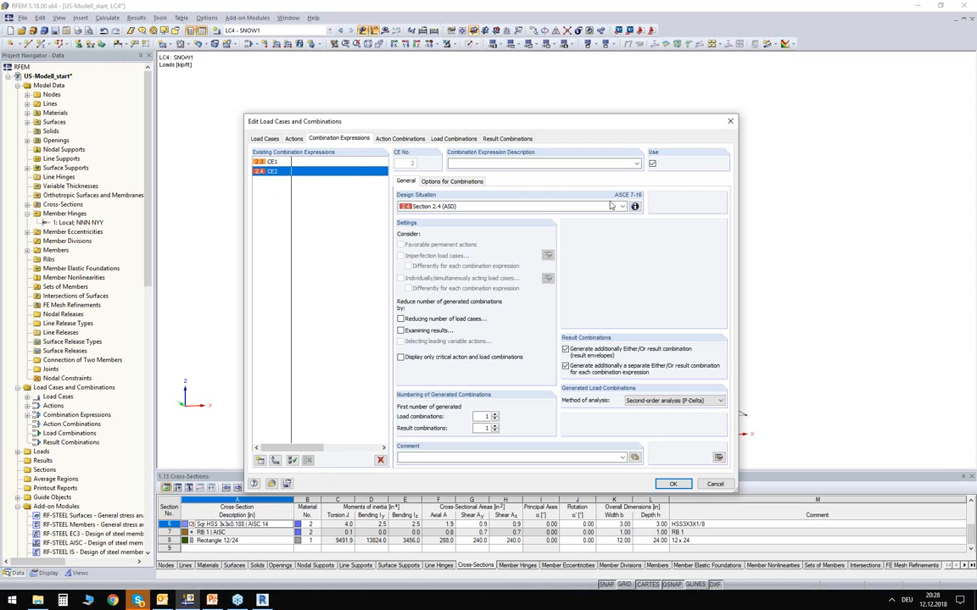
click(652, 165)
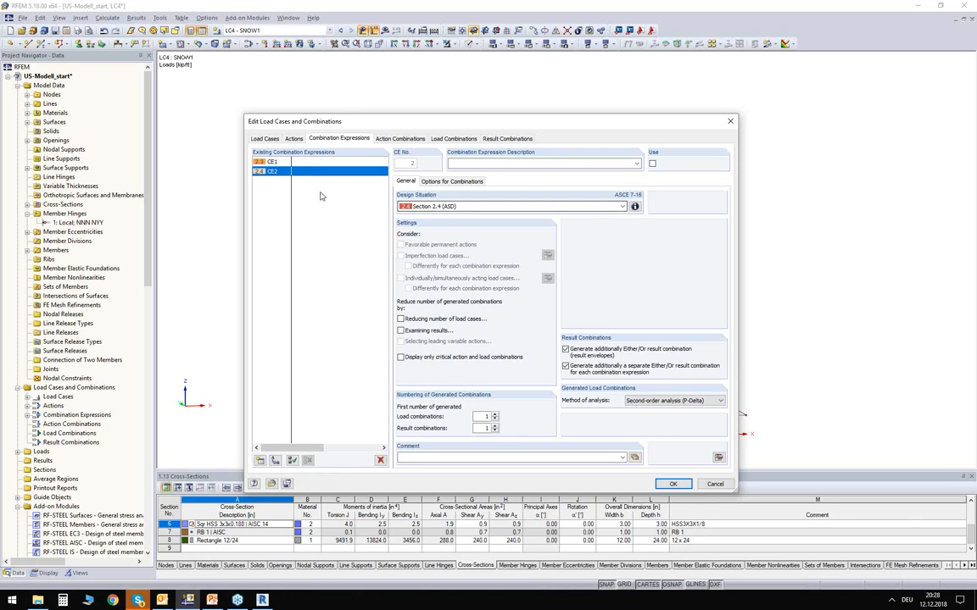
click(280, 164)
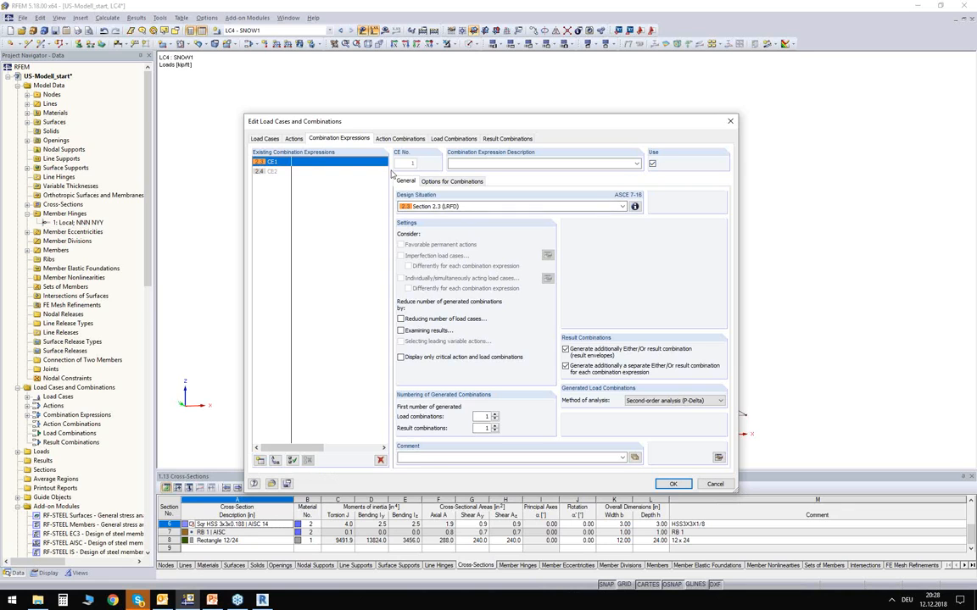
Step: Generate the LRFD load combinations, check the factors of CO3 and CO9 and the result combination, and accept the combination setup
click(465, 142)
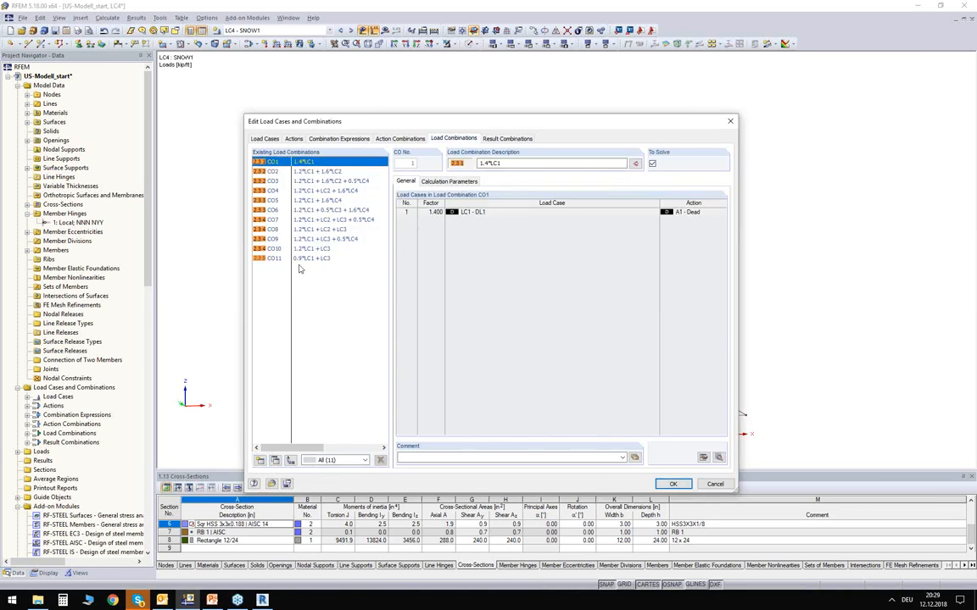
click(315, 181)
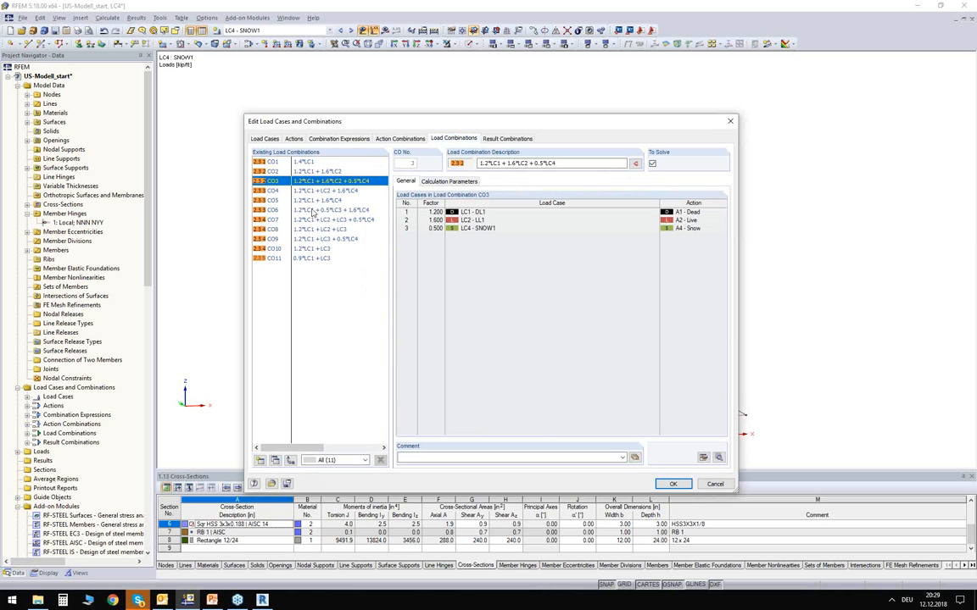
click(316, 239)
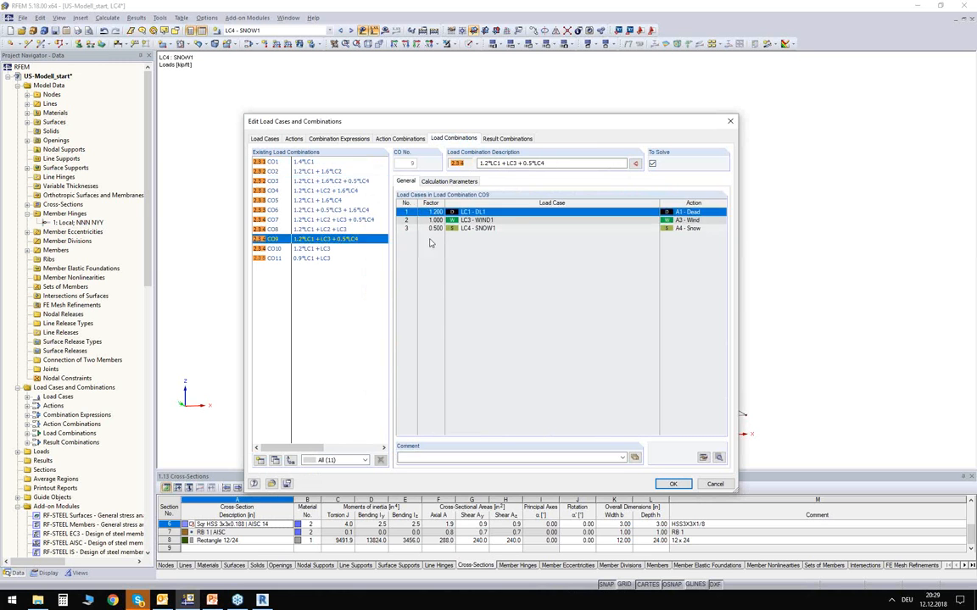
click(406, 210)
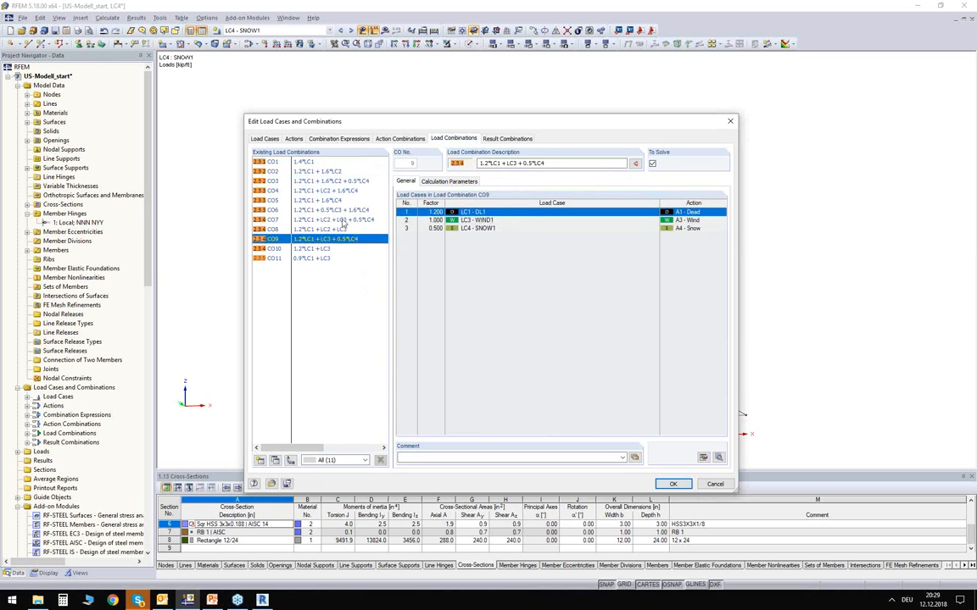
click(512, 140)
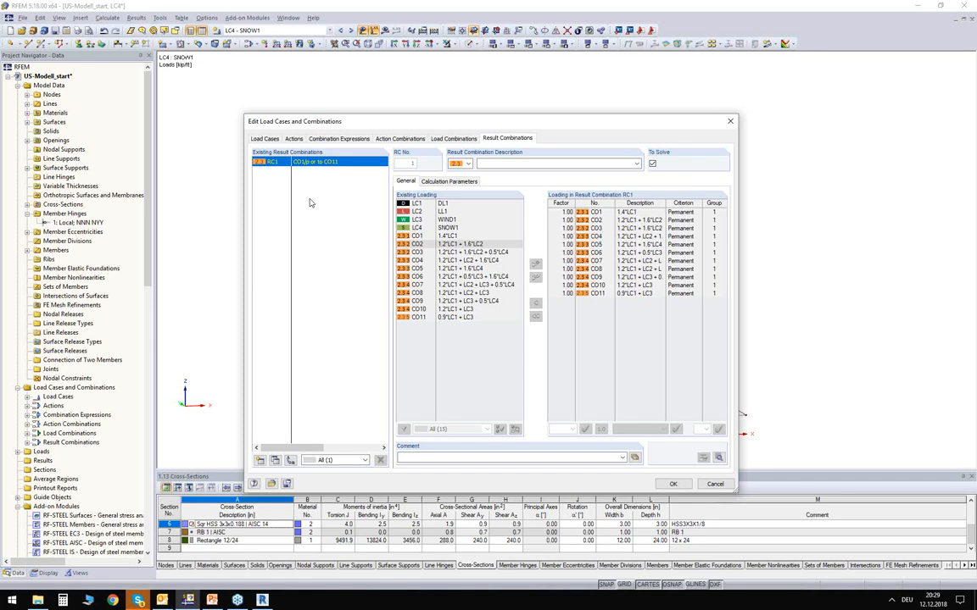
click(674, 484)
Step: Display the loads of combination CO3 (1.2*LC1 + 1.6*LC2 + 0.5*LC4) on the building
middle_drag(263, 166, 241, 161)
click(292, 30)
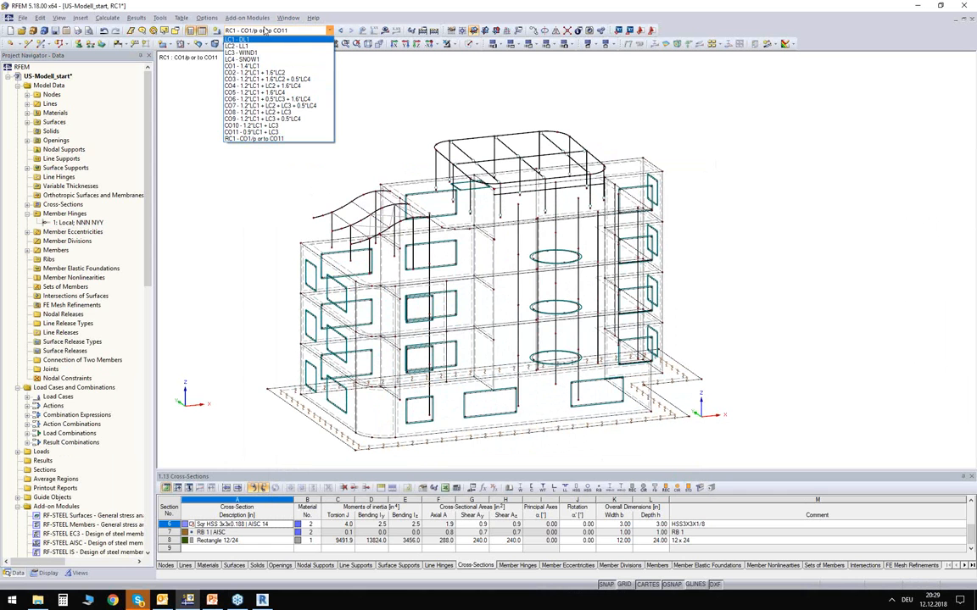
click(254, 78)
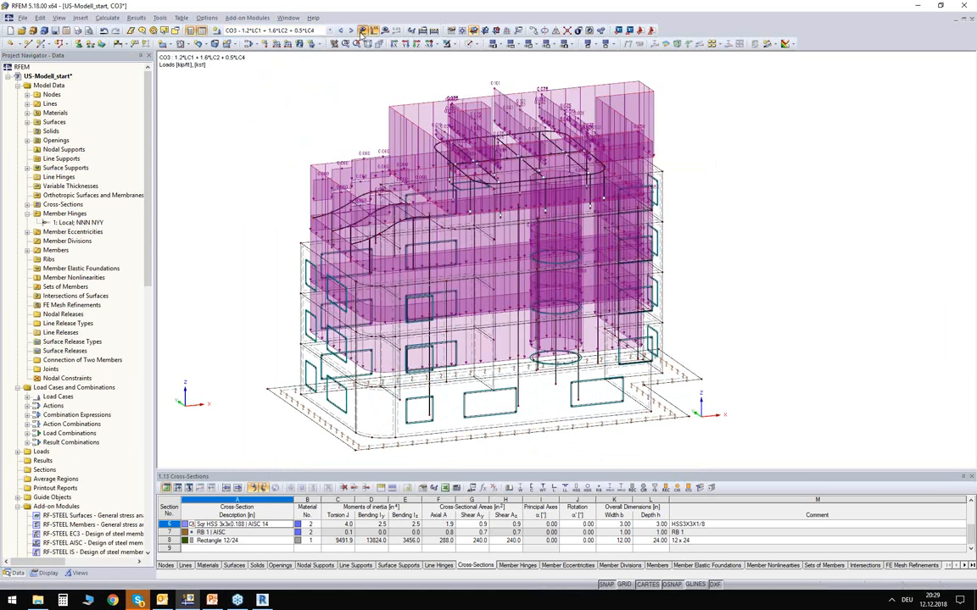
Step: Hide the loads and look over the bare building model from several angles
click(362, 30)
ctrl+middle_drag(286, 108, 252, 95)
ctrl+middle_drag(657, 301, 579, 293)
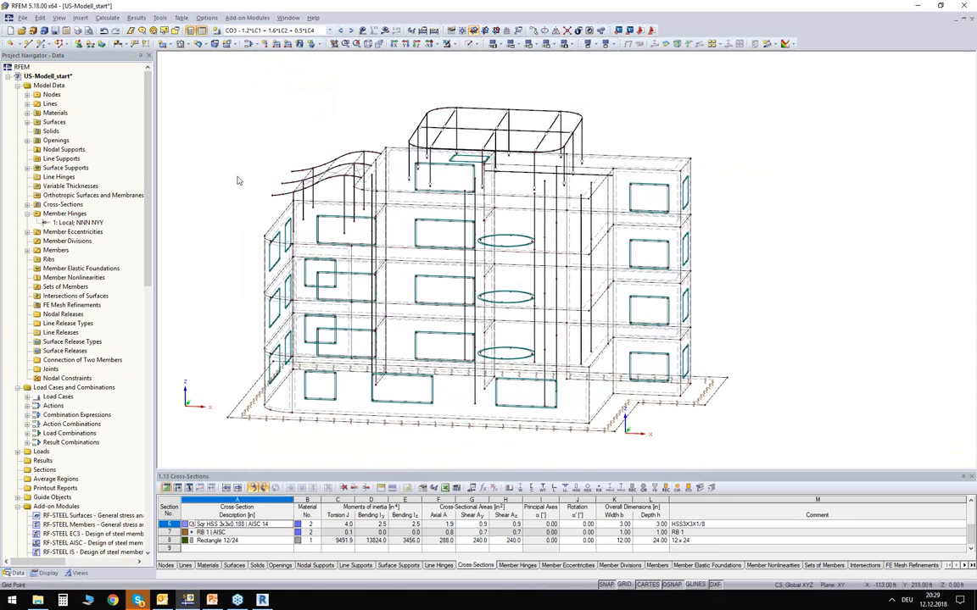
ctrl+middle_drag(212, 166, 209, 148)
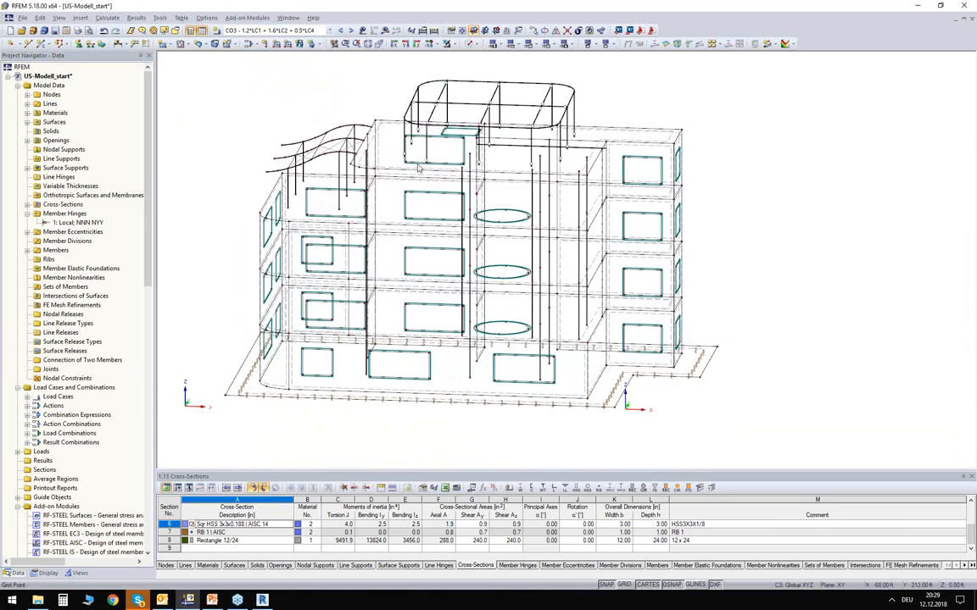
ctrl+middle_drag(276, 91, 225, 129)
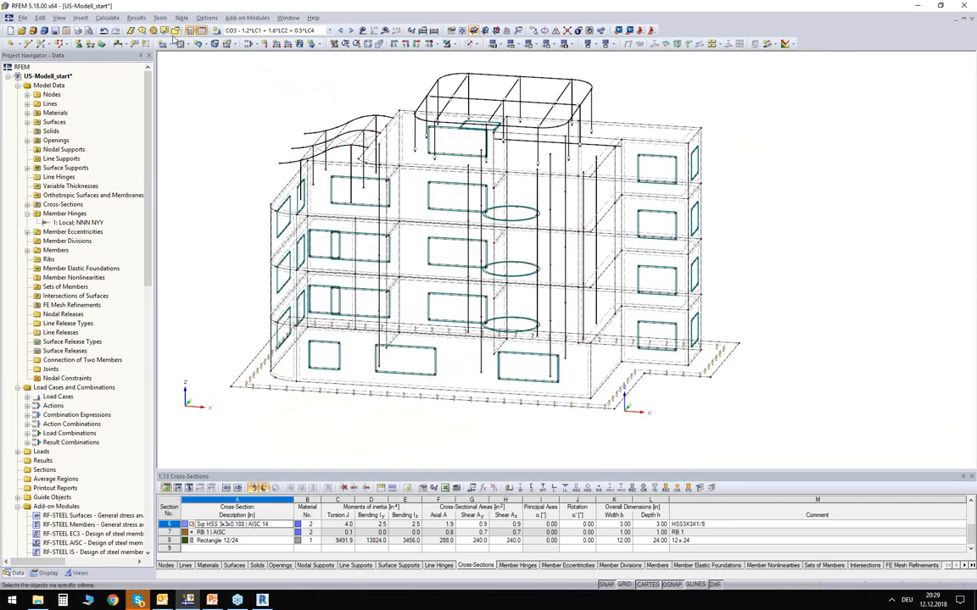
Step: Set the target length of finite elements to 1.50 ft and regenerate the FE mesh with the new settings
click(106, 18)
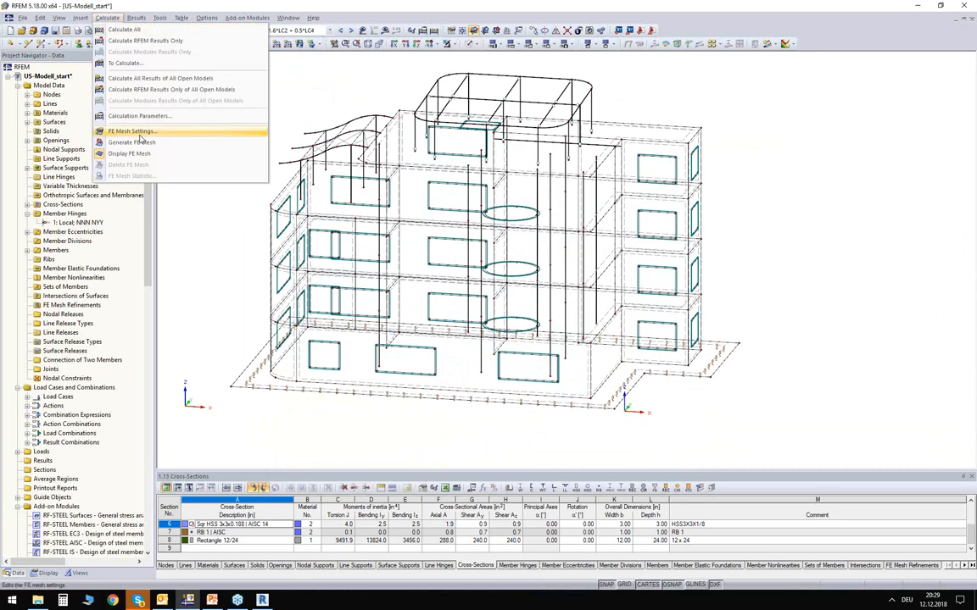
click(140, 133)
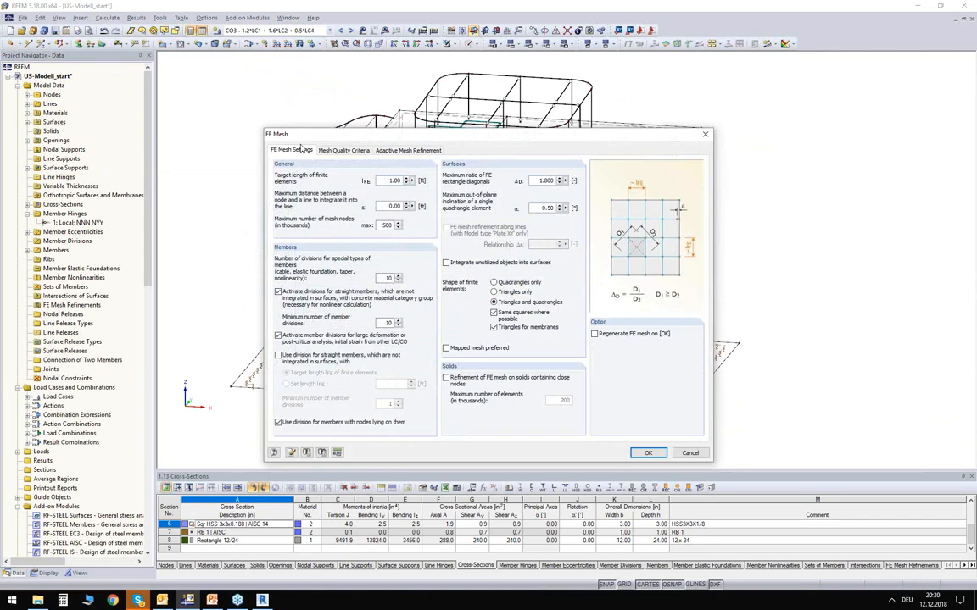
drag(295, 135, 266, 124)
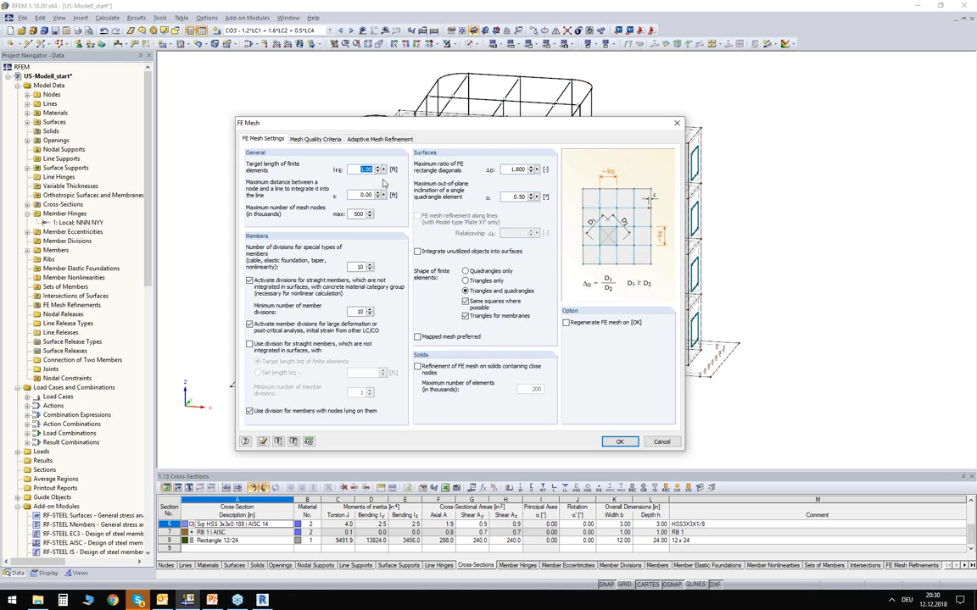
click(590, 325)
click(619, 442)
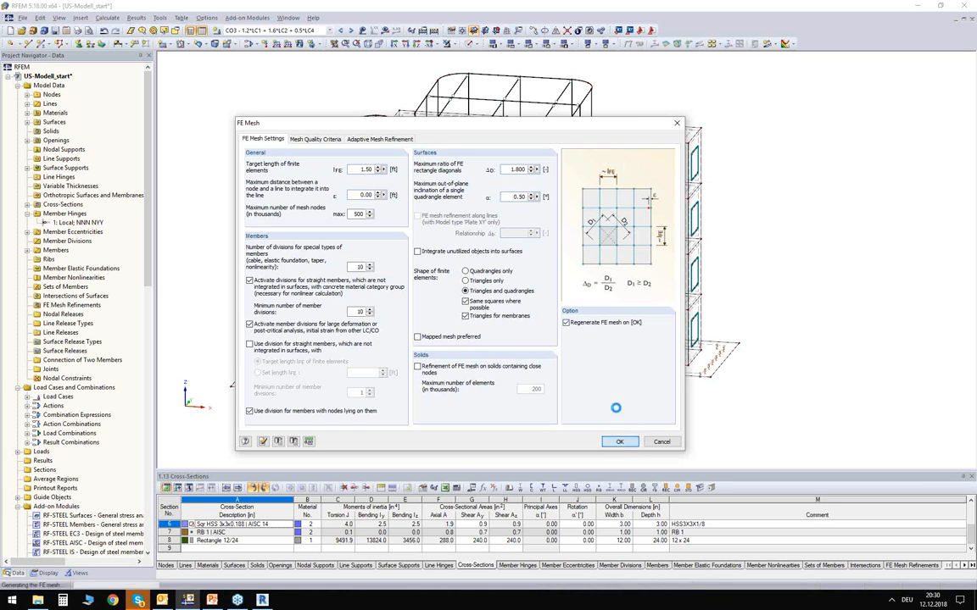
Step: Examine the generated FE mesh on the walls, floor slabs and around the openings from several angles
ctrl+middle_drag(767, 233, 725, 218)
scroll(512, 226, up, 3)
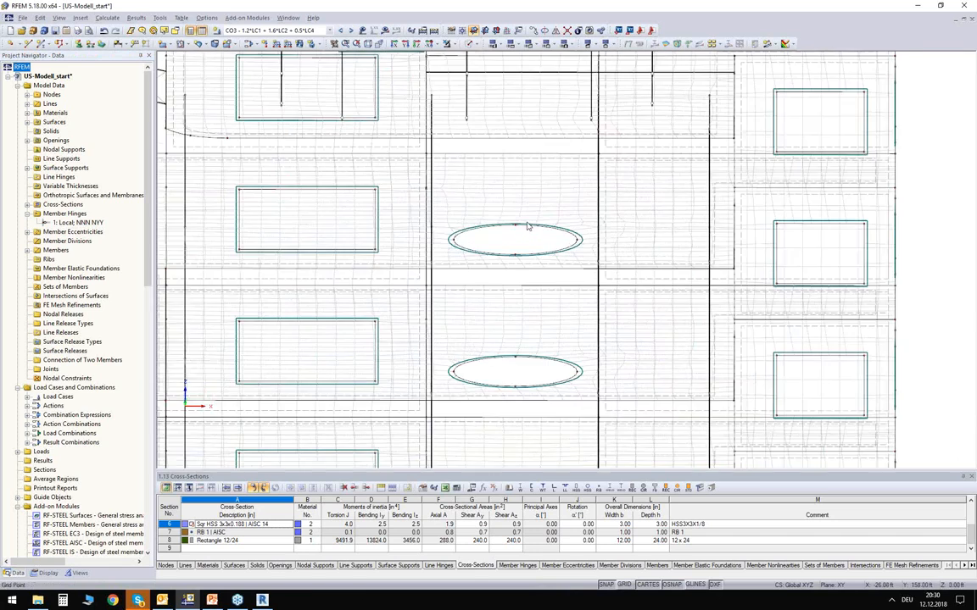
ctrl+middle_drag(513, 246, 432, 242)
scroll(492, 201, down, 5)
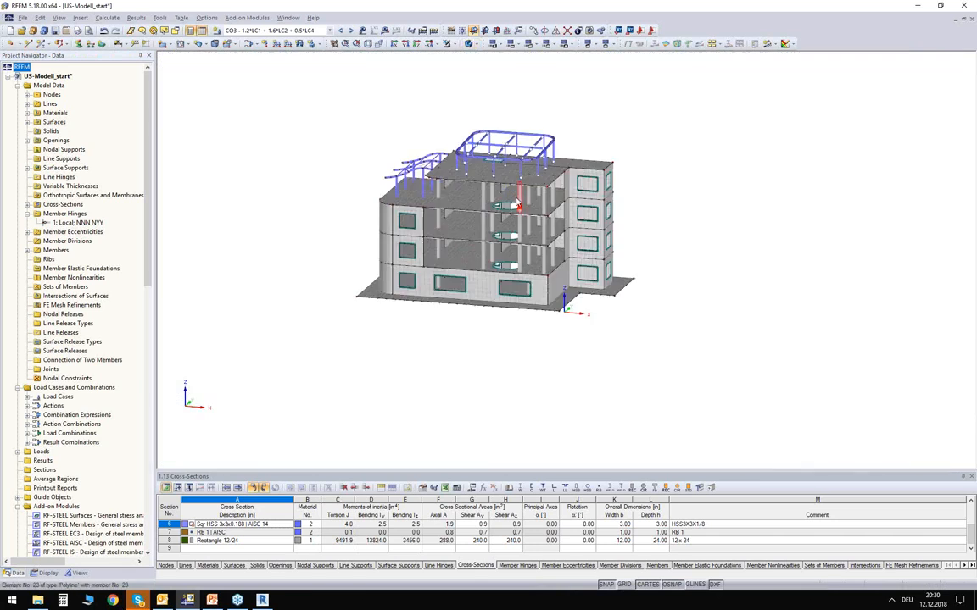
scroll(496, 204, up, 3)
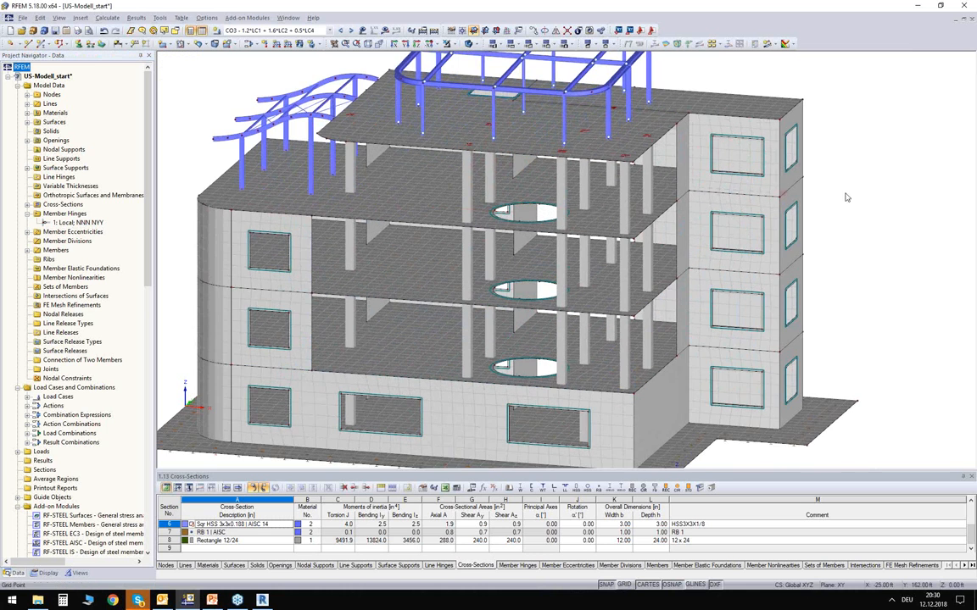
middle_drag(843, 195, 709, 196)
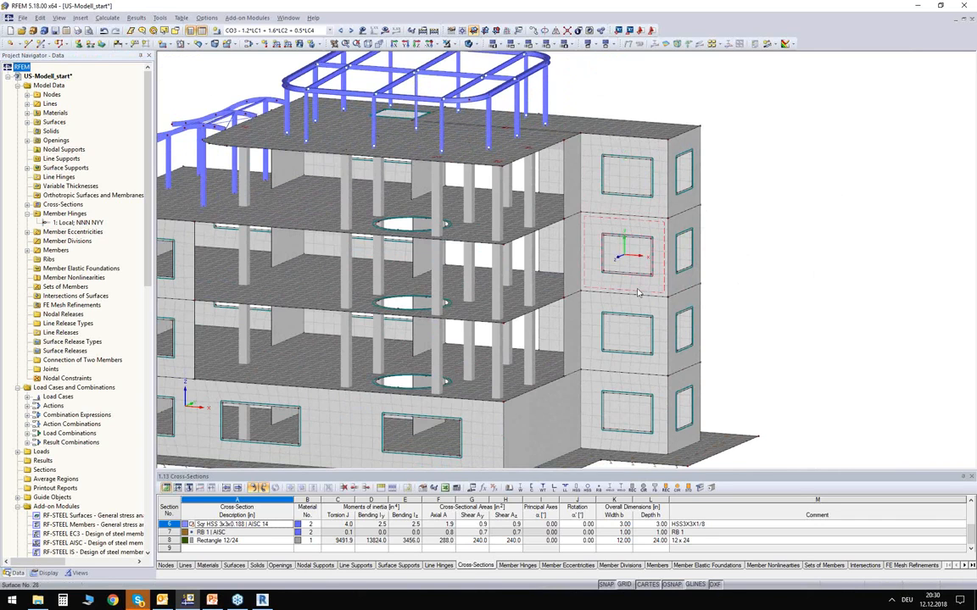
scroll(637, 292, up, 4)
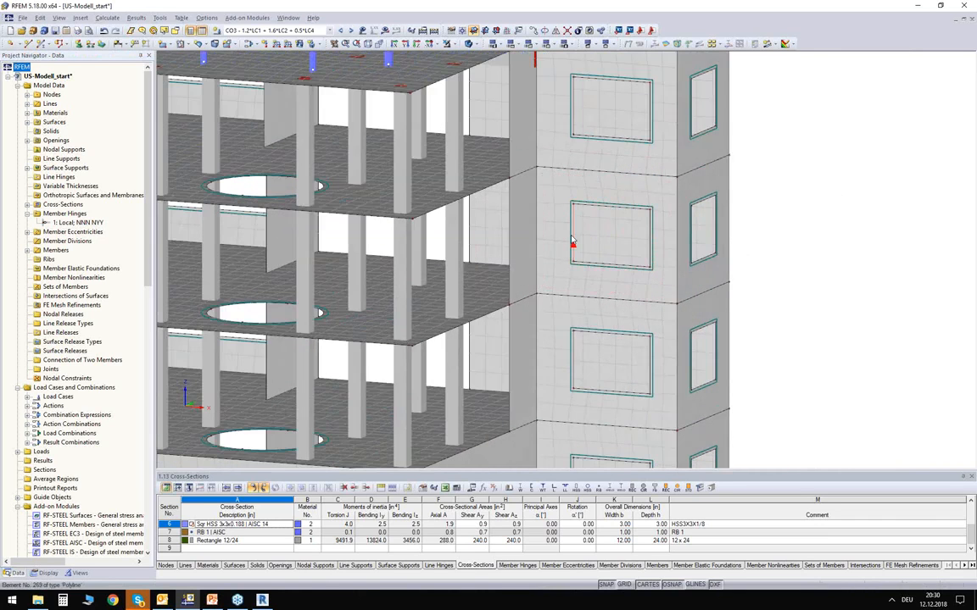
scroll(664, 215, up, 4)
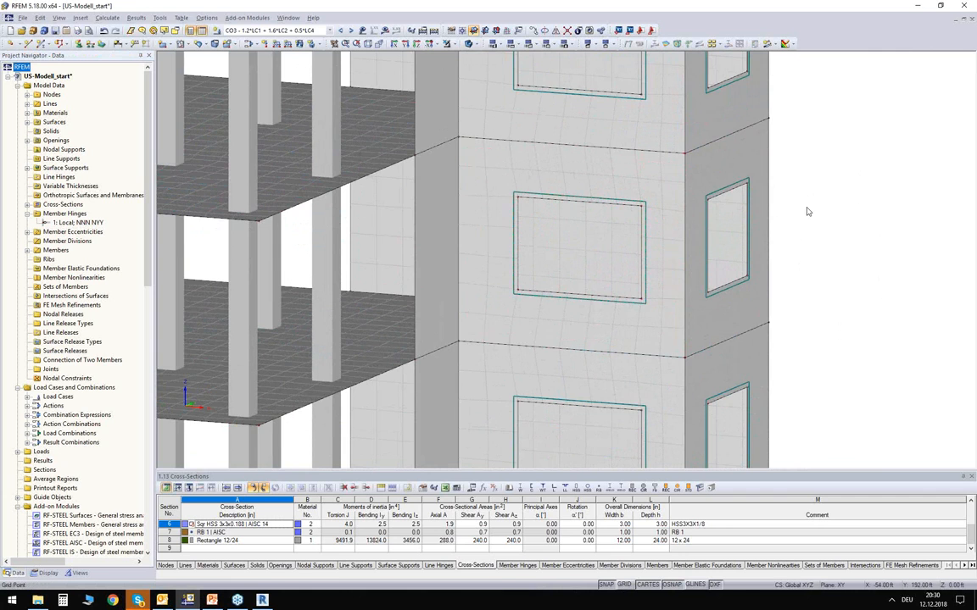
scroll(810, 211, down, 4)
Step: Add a surface FE mesh refinement with a target FE length of 0.5 ft to the top-storey wall, surface 35
ctrl+middle_drag(814, 209, 818, 242)
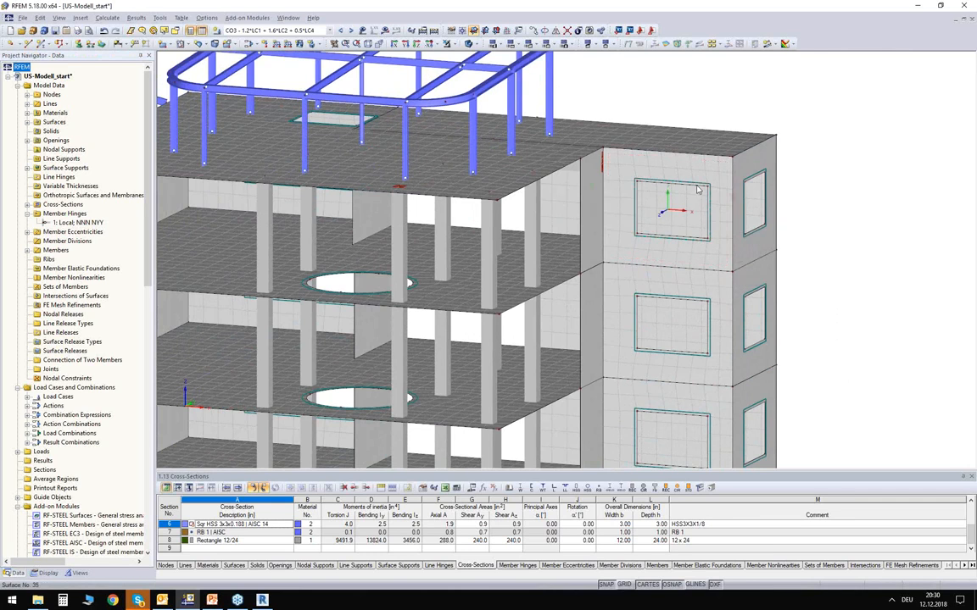
double_click(723, 269)
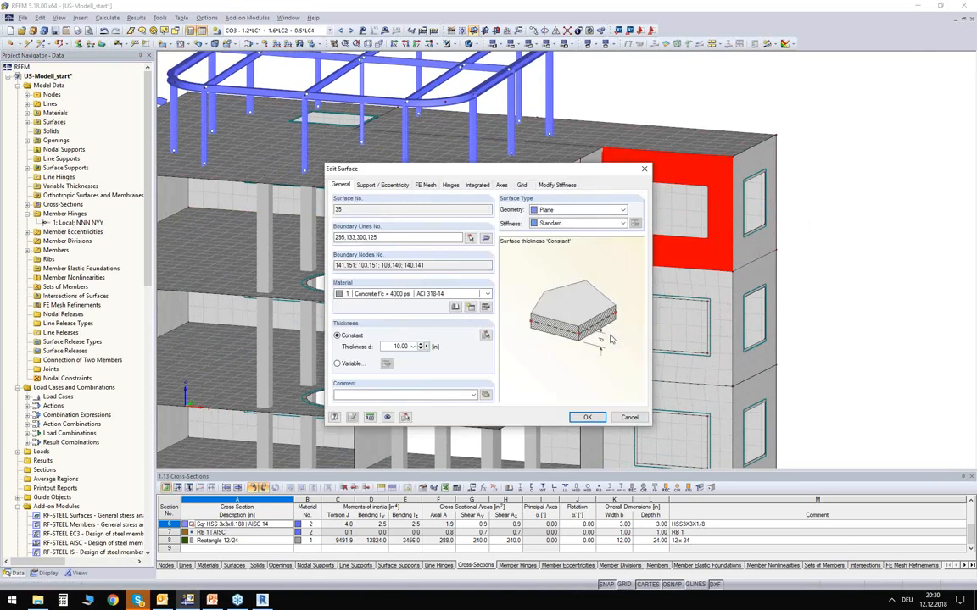
click(426, 185)
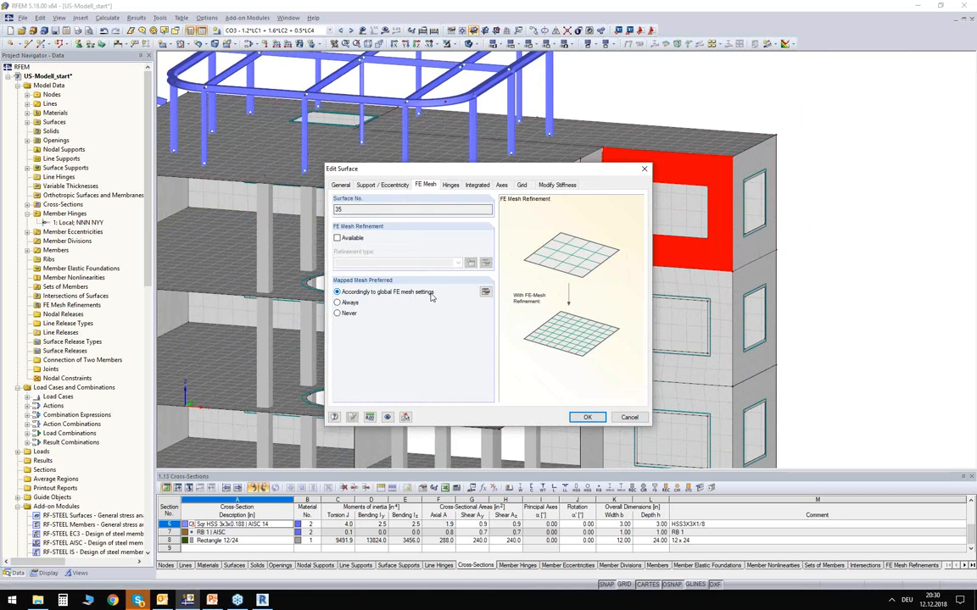
click(338, 240)
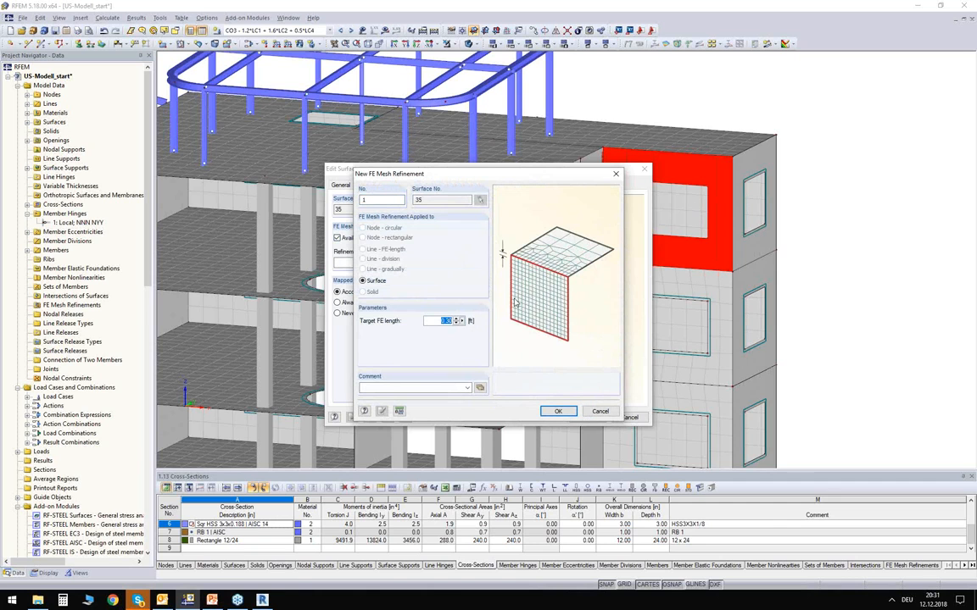
click(563, 414)
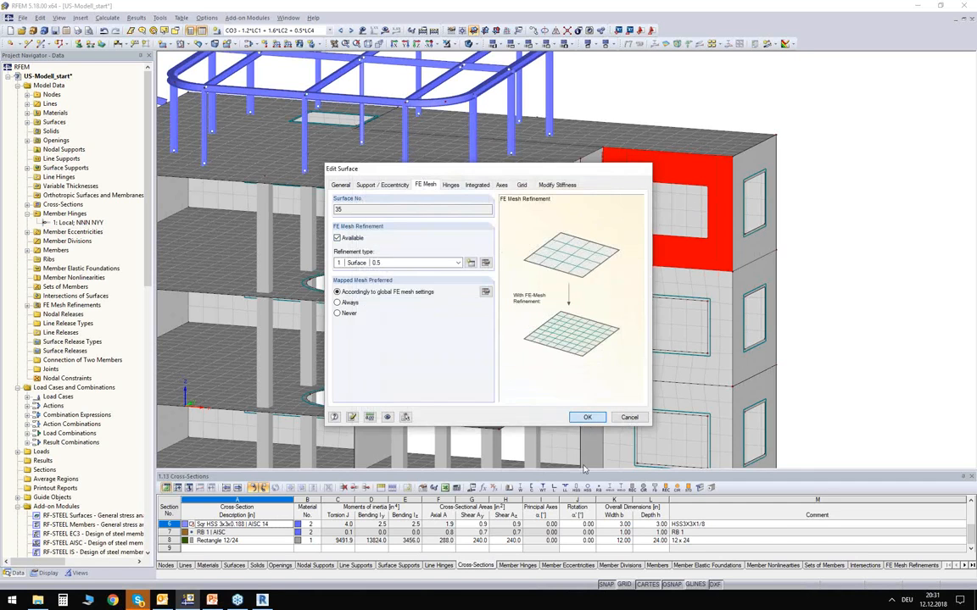
click(586, 417)
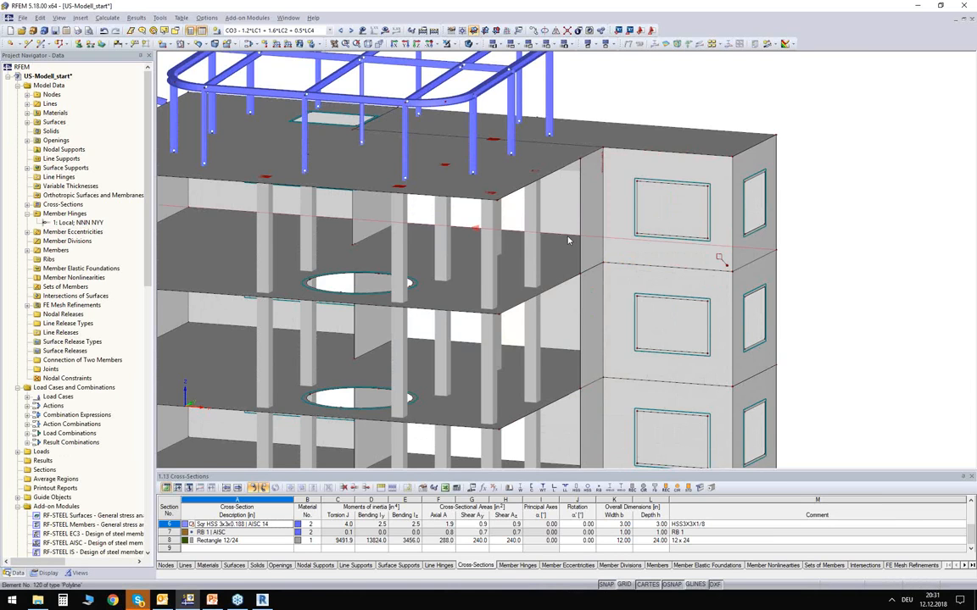
Step: Add a circular FE mesh refinement to slab node 28 with radius 5.00 ft and target FE lengths of 0.5 ft inner and 1.50 ft outer
ctrl+middle_drag(568, 241, 511, 302)
double_click(508, 303)
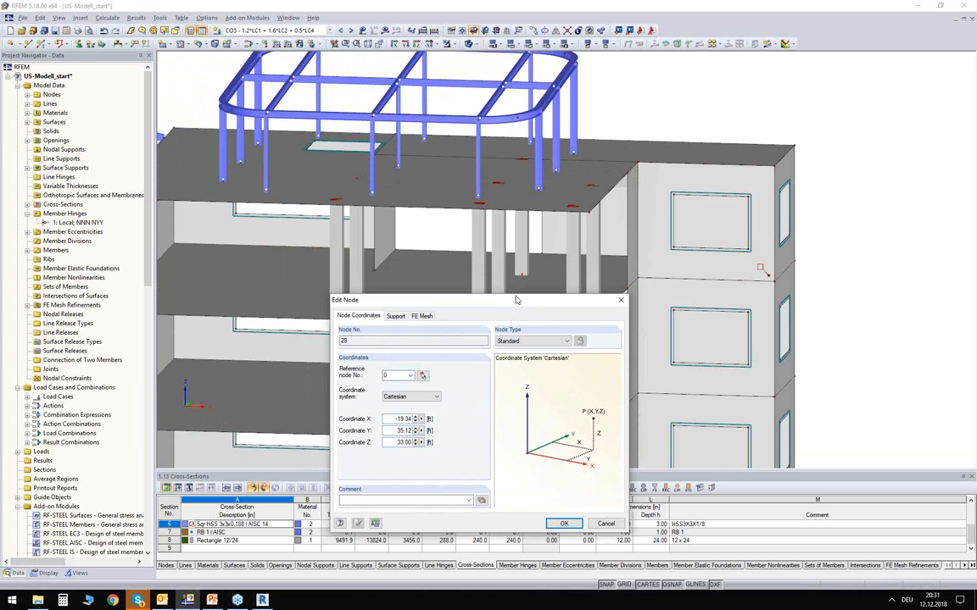
drag(517, 300, 524, 251)
click(430, 268)
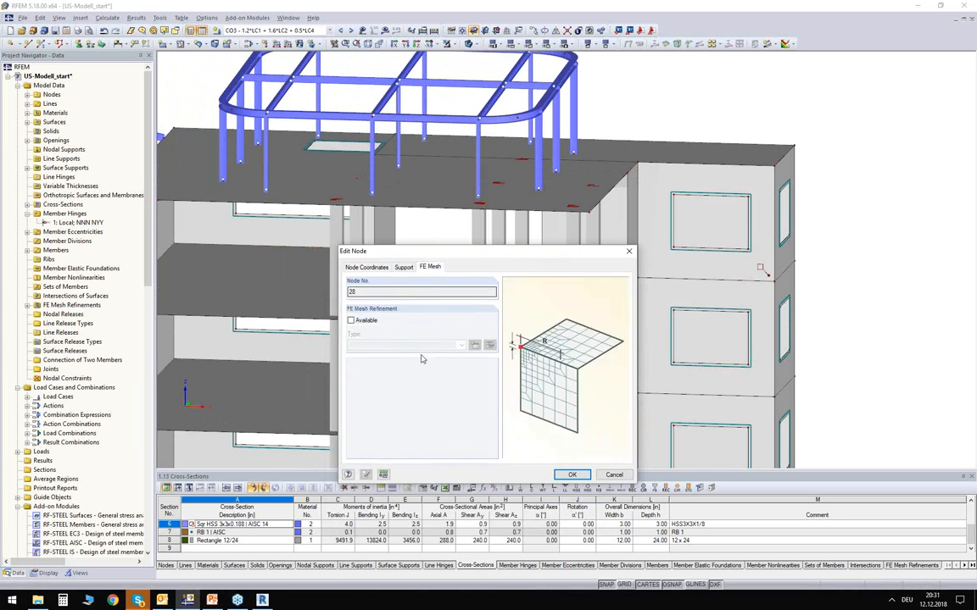
click(350, 320)
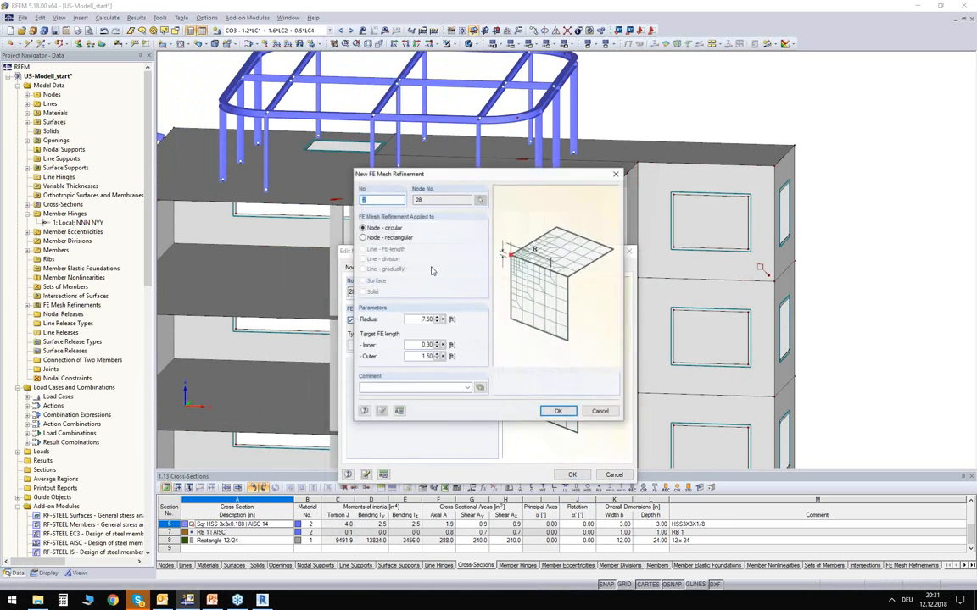
drag(391, 163, 441, 176)
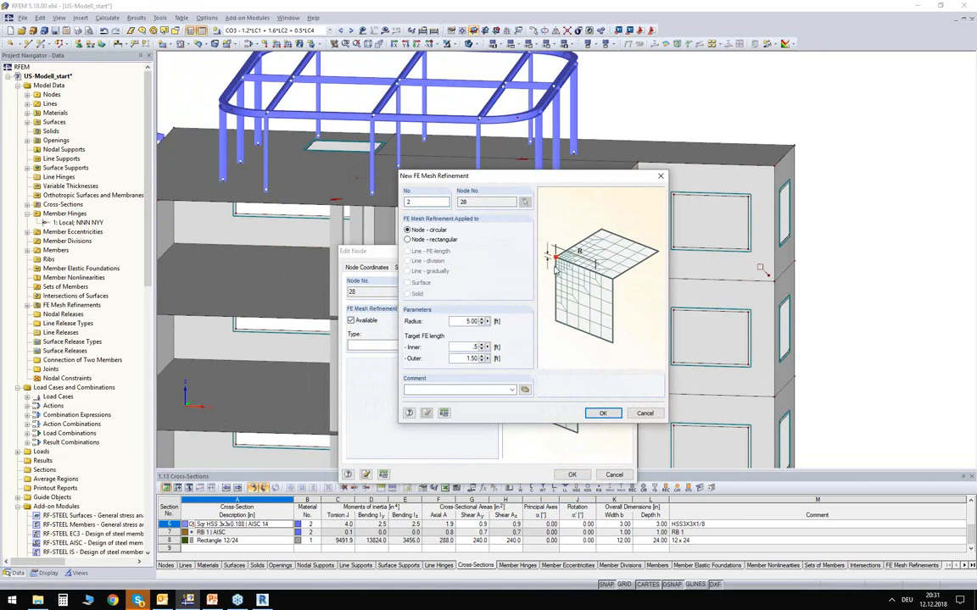
click(603, 414)
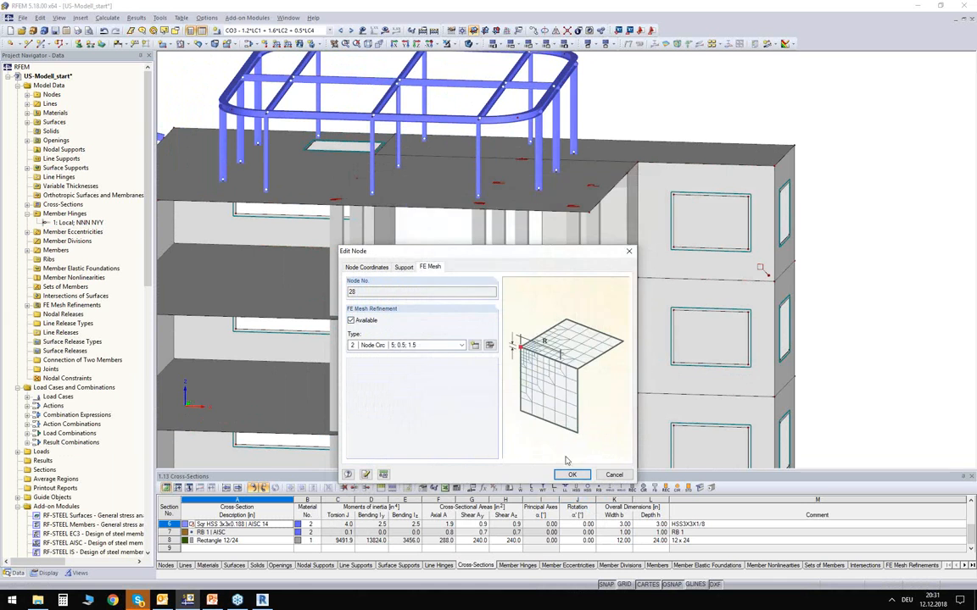
click(569, 475)
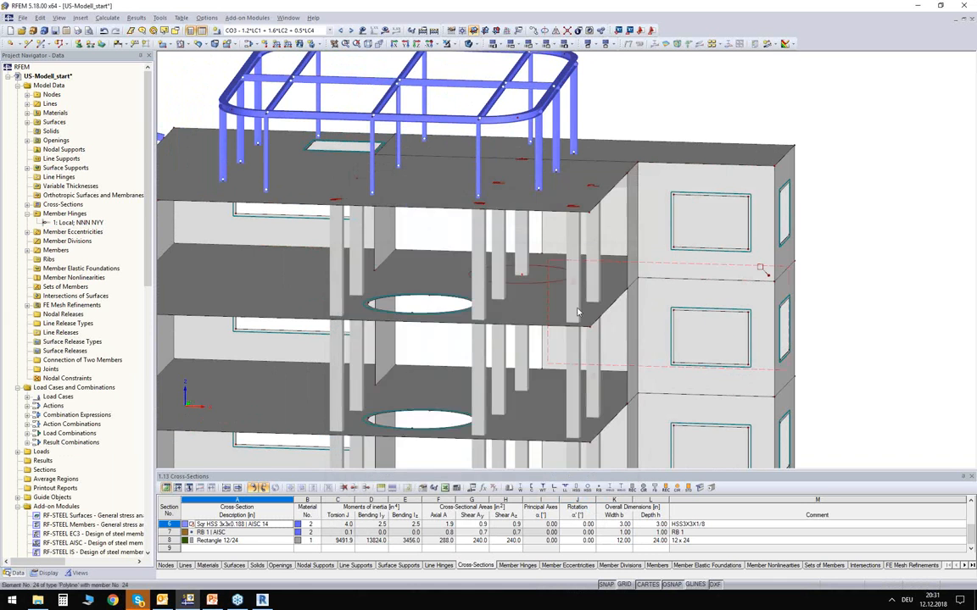
Step: Regenerate the FE mesh of the whole building with the surface and node refinements applied
scroll(577, 312, down, 3)
ctrl+middle_drag(543, 360, 535, 315)
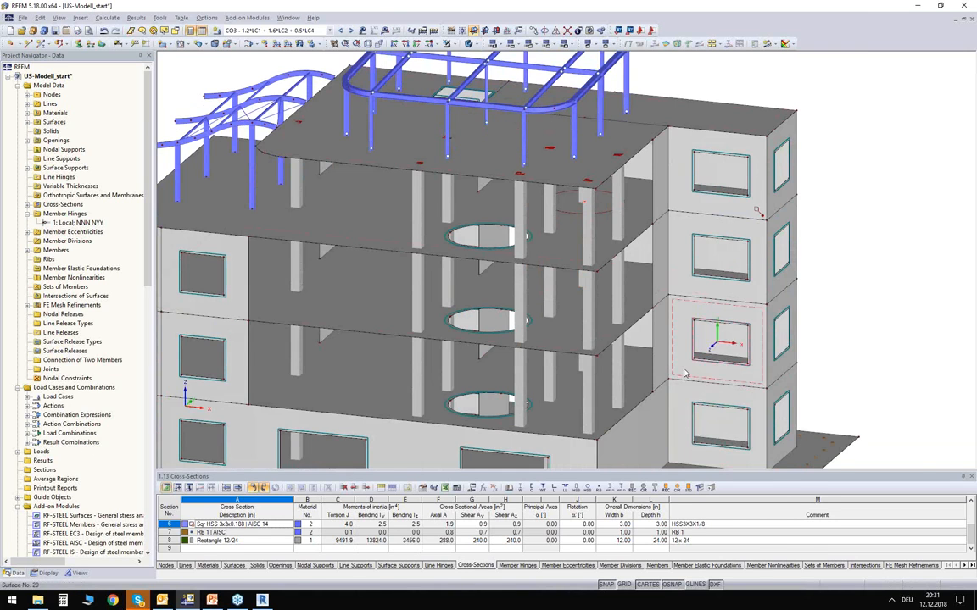
scroll(799, 328, down, 2)
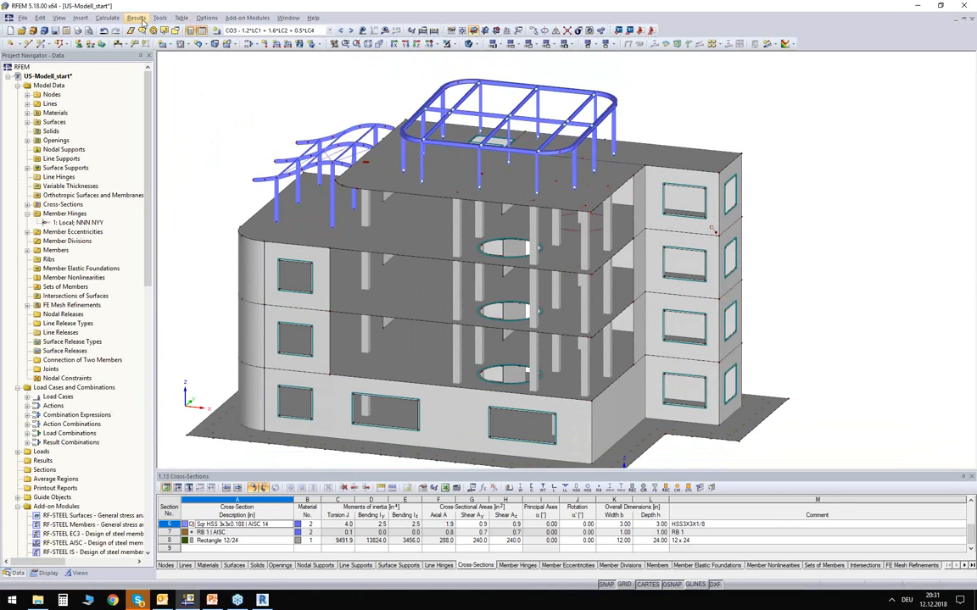
click(107, 17)
click(136, 142)
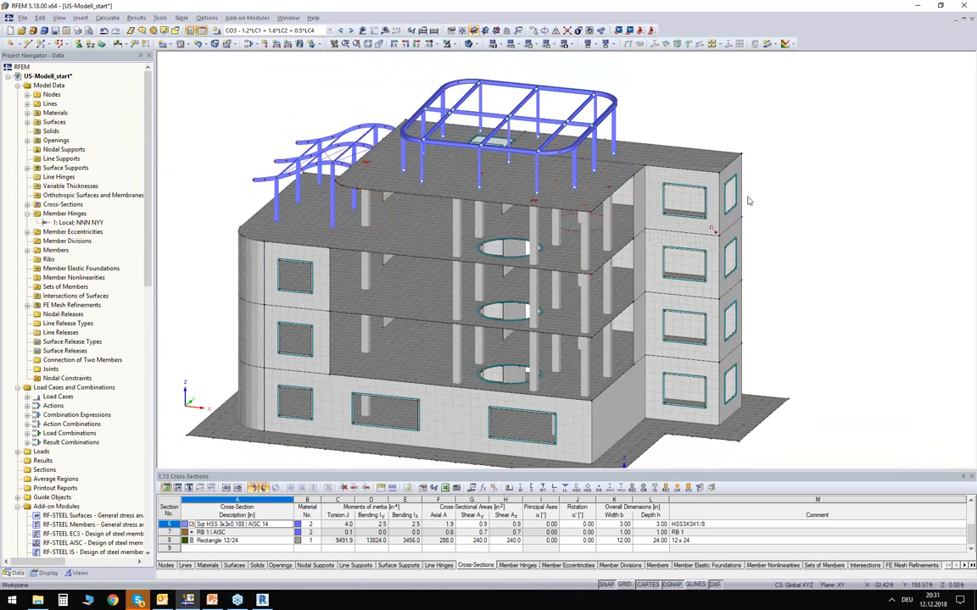
Step: Examine the refined mesh on the top-storey wall and around the column node on the slab, along with the whole building
scroll(749, 201, up, 1)
scroll(749, 201, up, 4)
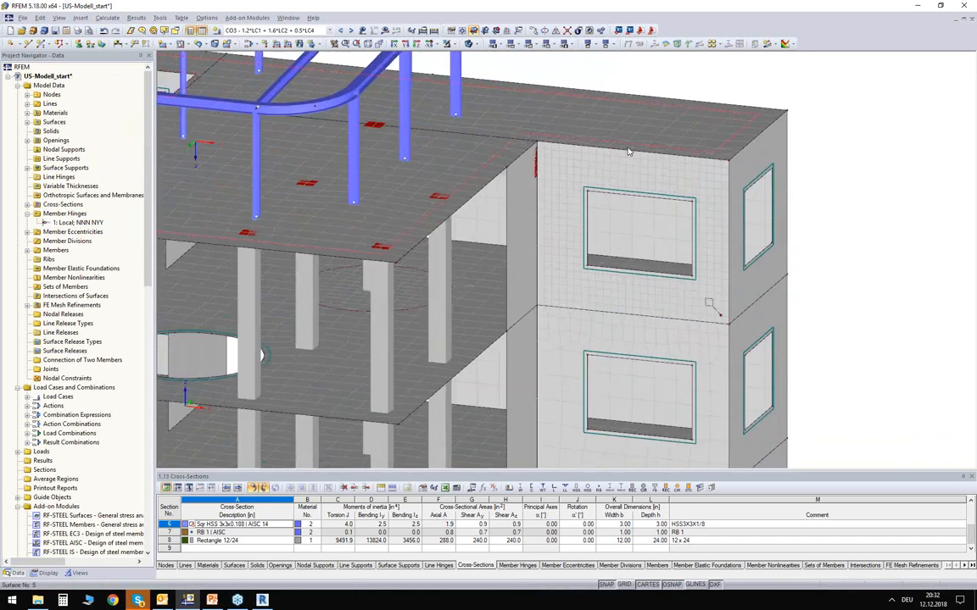
ctrl+middle_drag(775, 185, 617, 134)
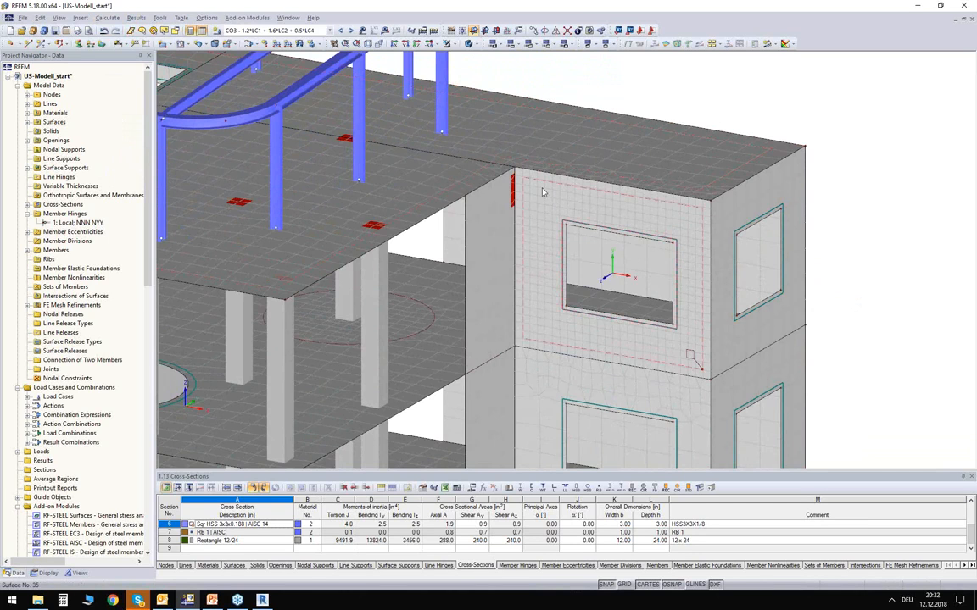
ctrl+middle_drag(497, 314, 690, 296)
scroll(381, 265, up, 5)
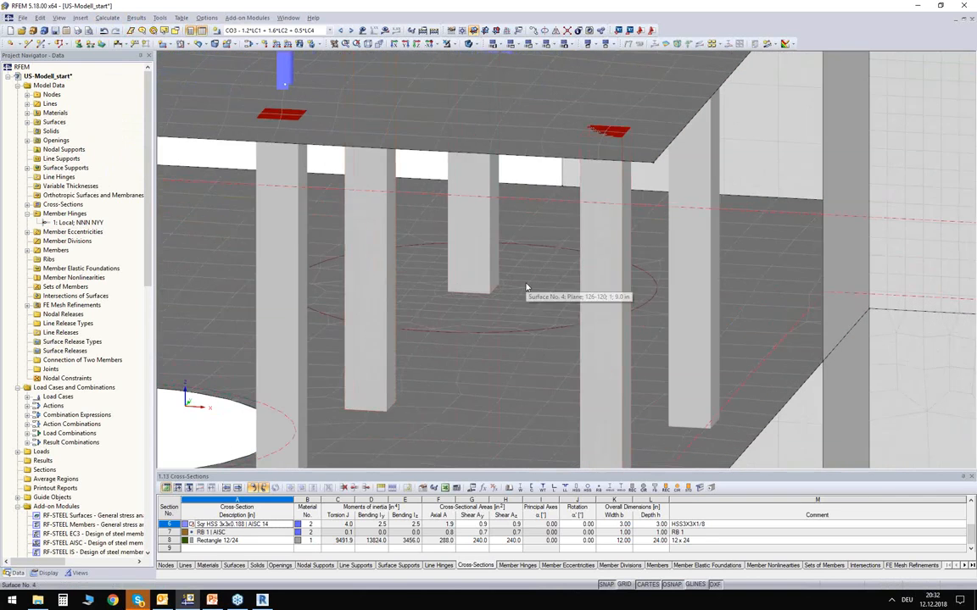
scroll(526, 286, down, 5)
scroll(526, 286, down, 3)
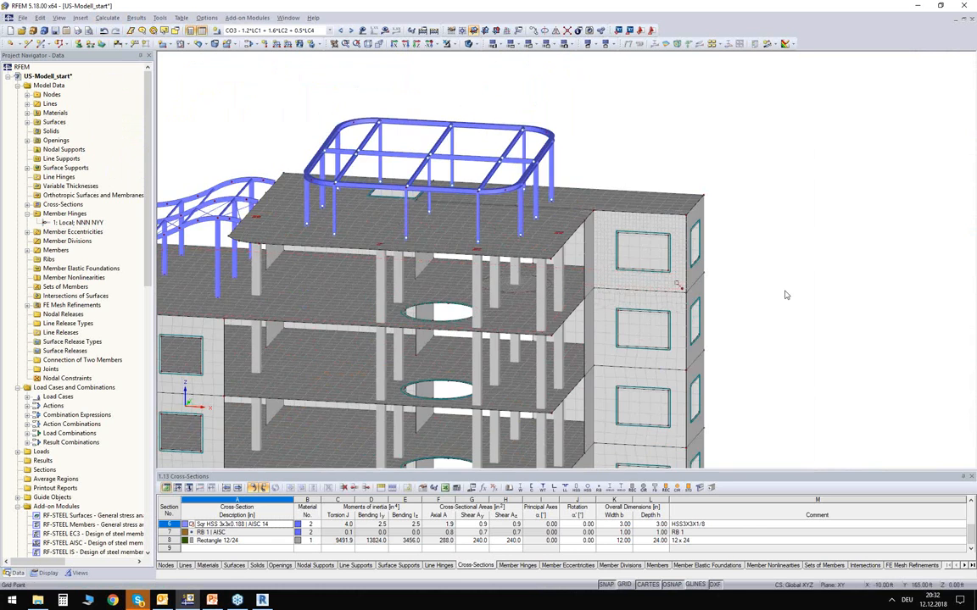
middle_drag(593, 330, 600, 356)
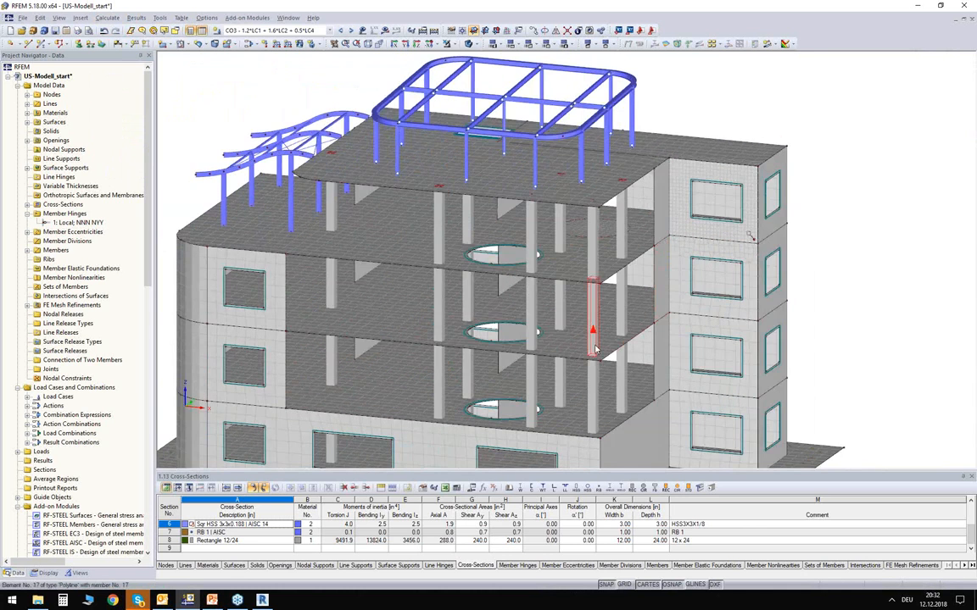
scroll(595, 350, down, 1)
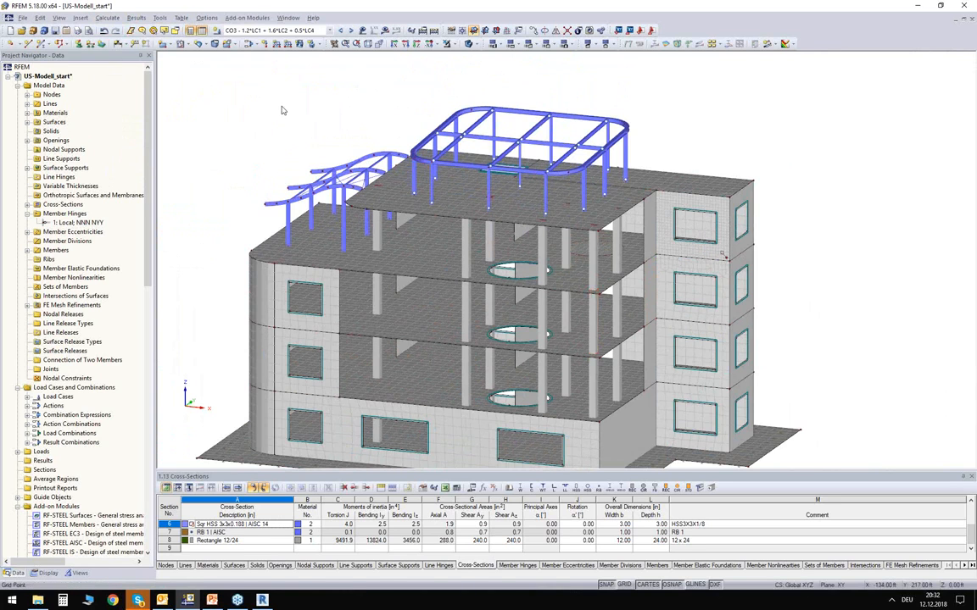
Step: Make result combination RC1 (CO1/p or to CO11) current and start the FE calculation of its results
click(263, 31)
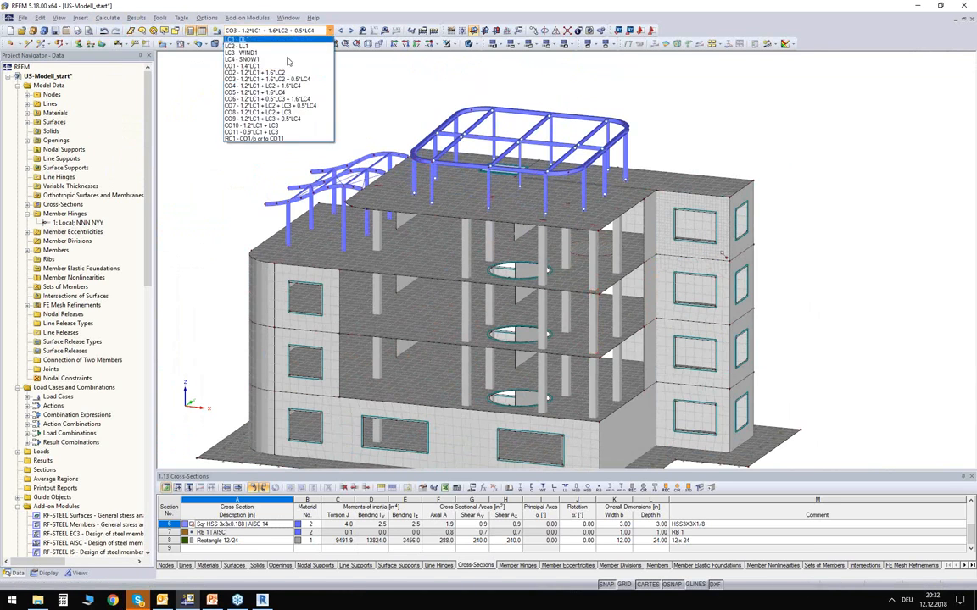
click(246, 139)
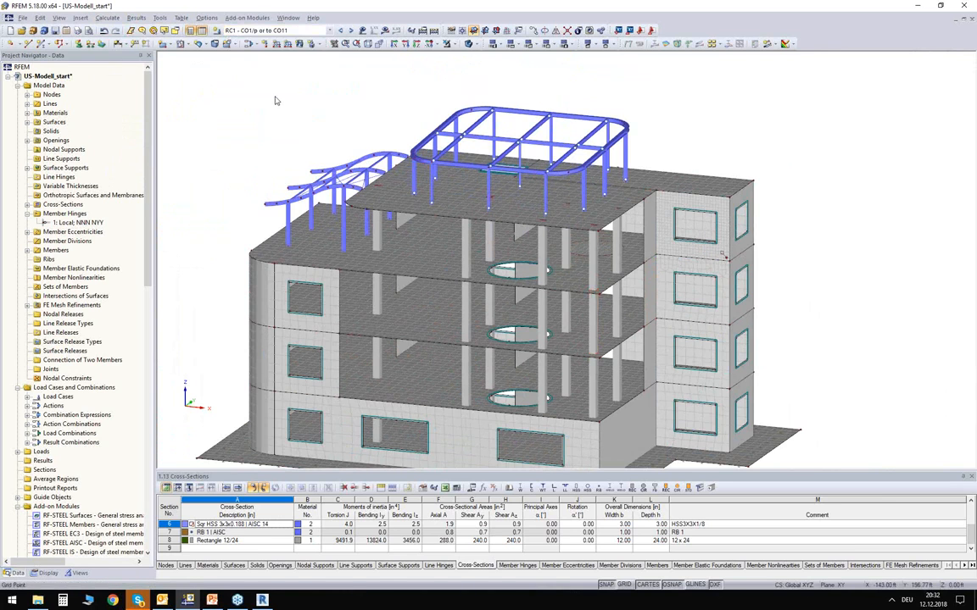
click(384, 31)
click(469, 315)
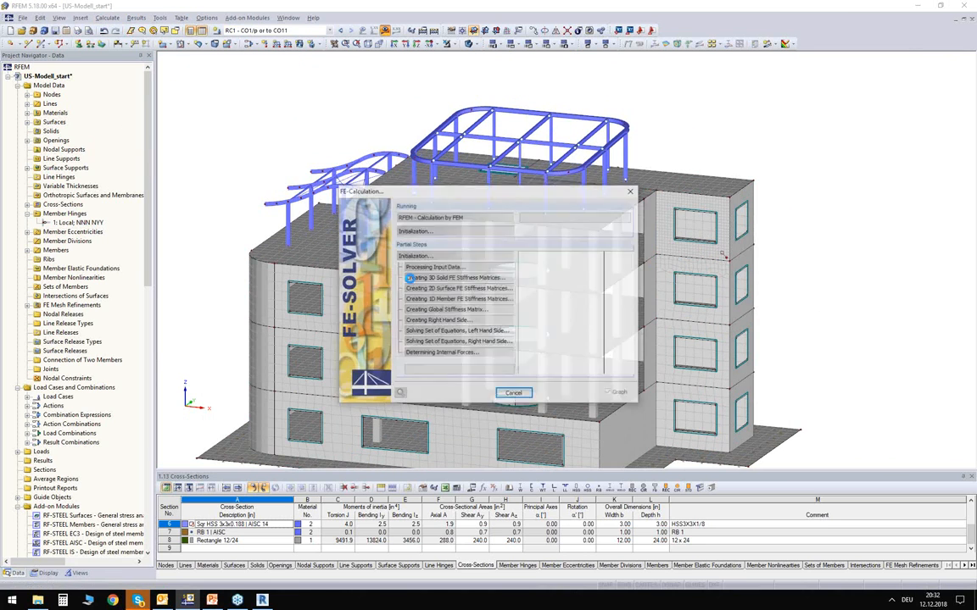
drag(490, 195, 476, 159)
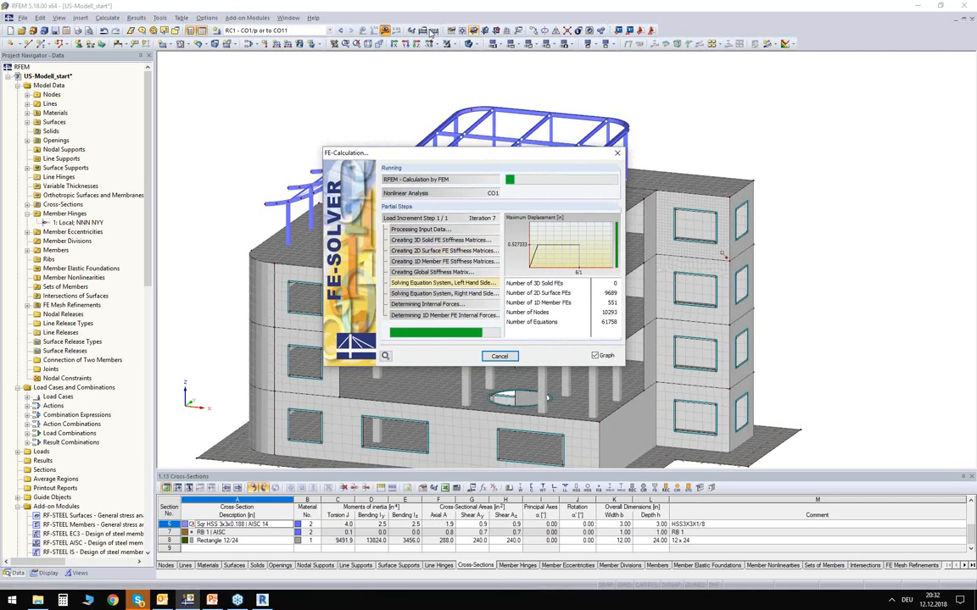
drag(486, 155, 602, 128)
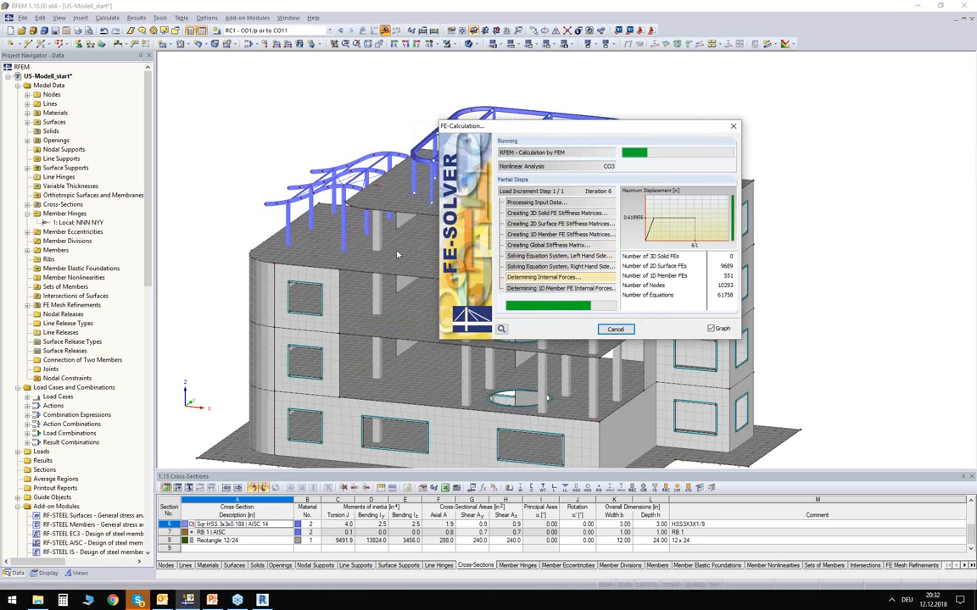
drag(547, 131, 611, 113)
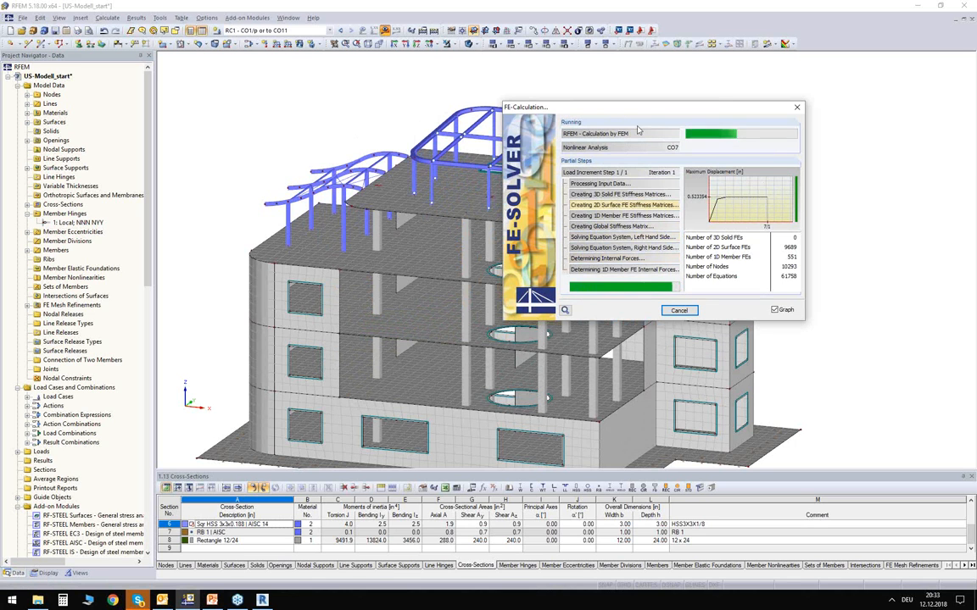
drag(612, 107, 562, 81)
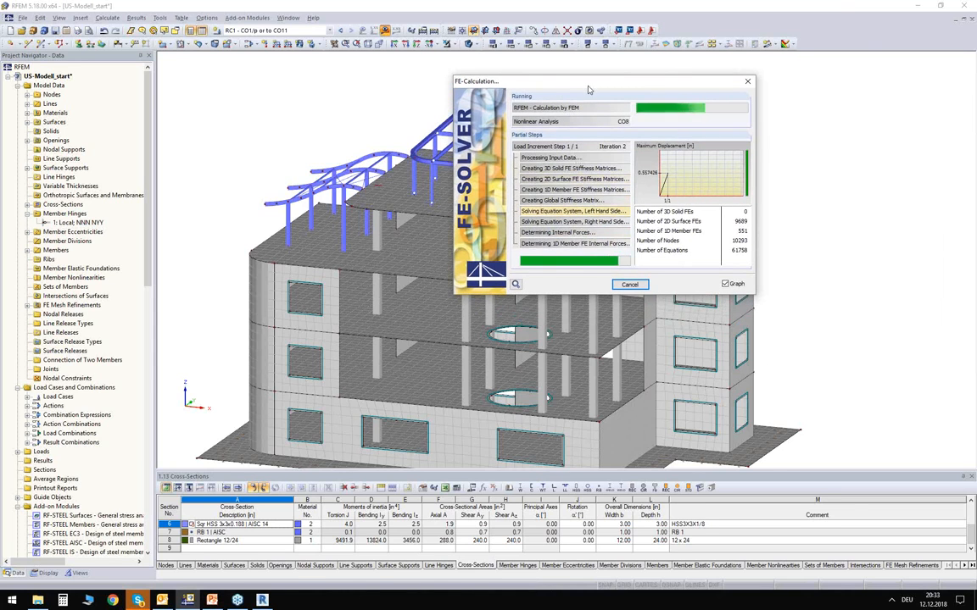
drag(588, 89, 677, 85)
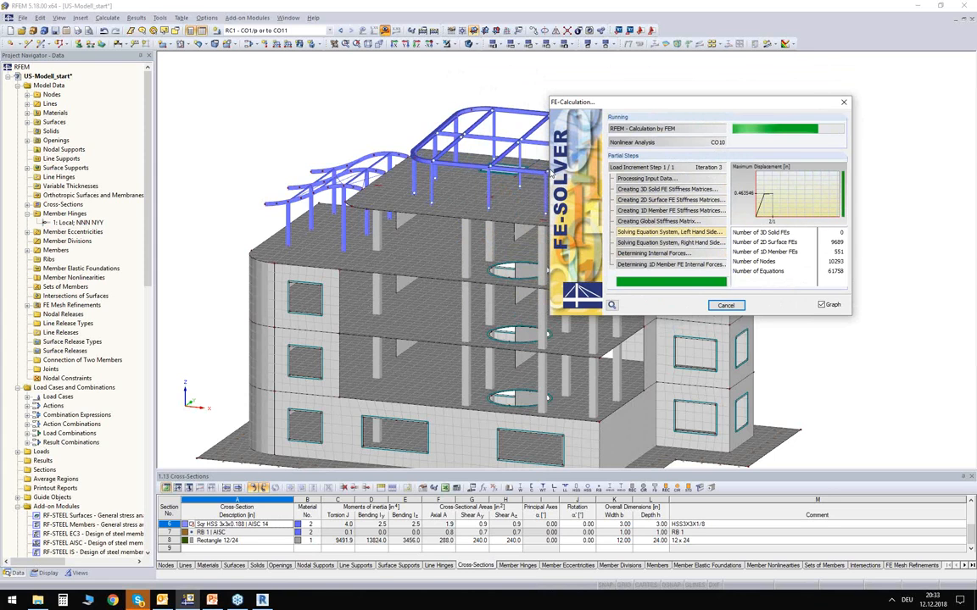
drag(717, 111, 728, 96)
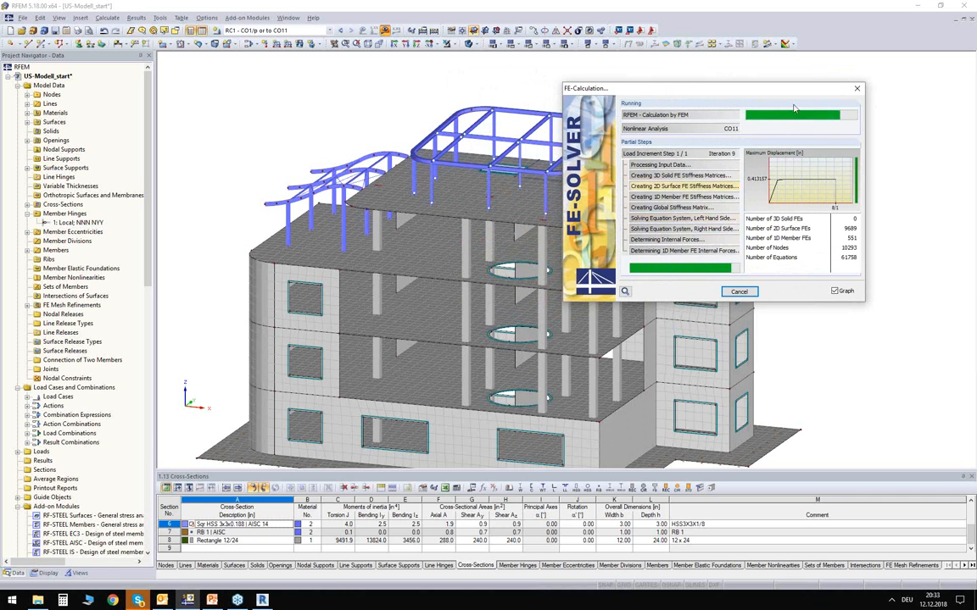
drag(765, 92, 821, 82)
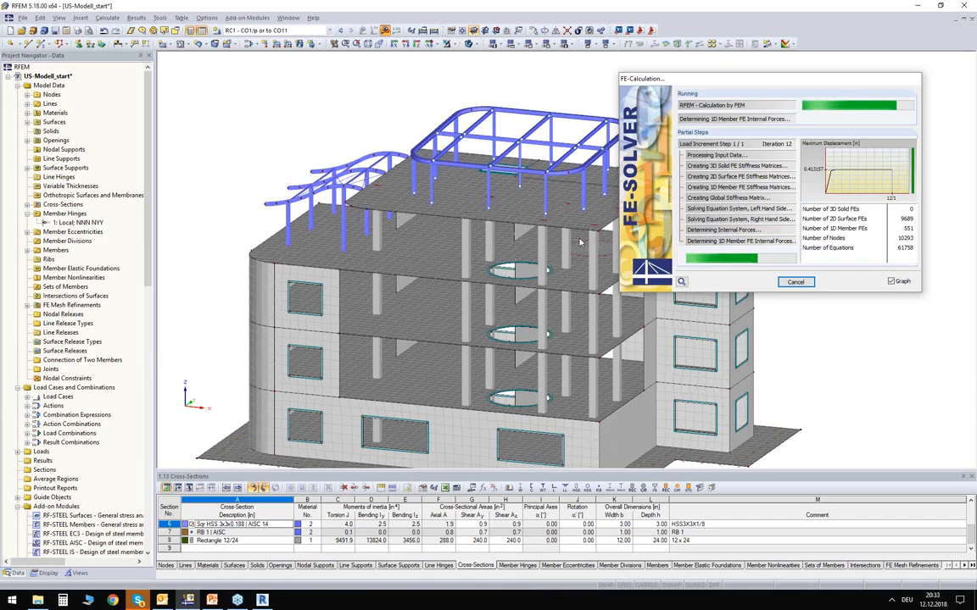
Step: Show the global deformations of load combination CO3 on a transparent model with the deformation display factor set to 27.5
click(298, 30)
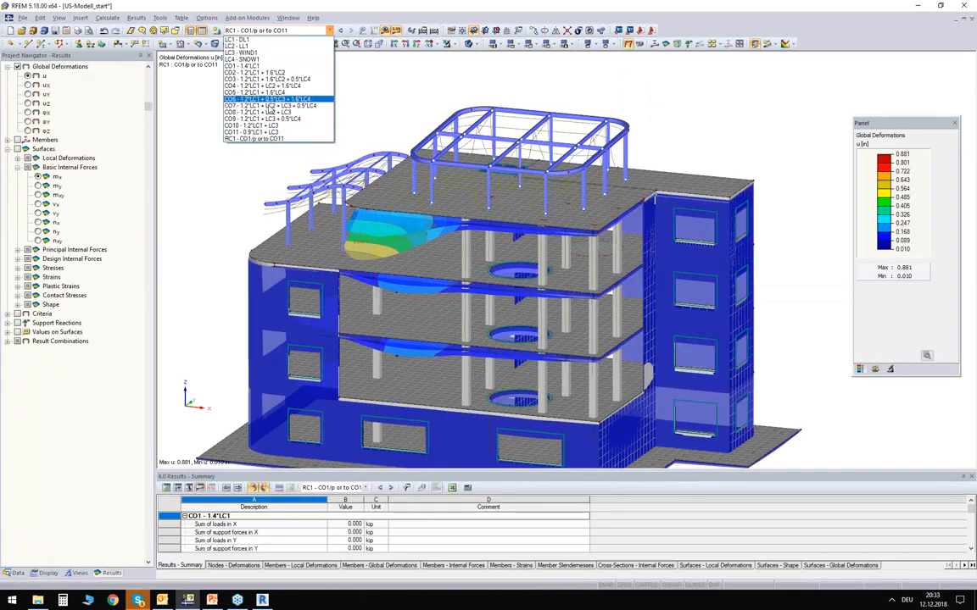
click(275, 79)
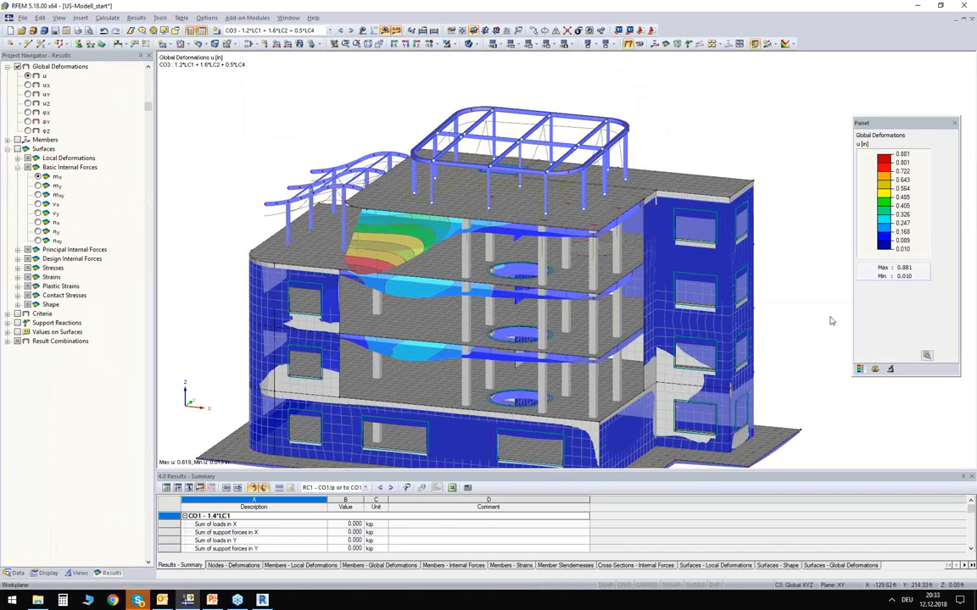
click(875, 369)
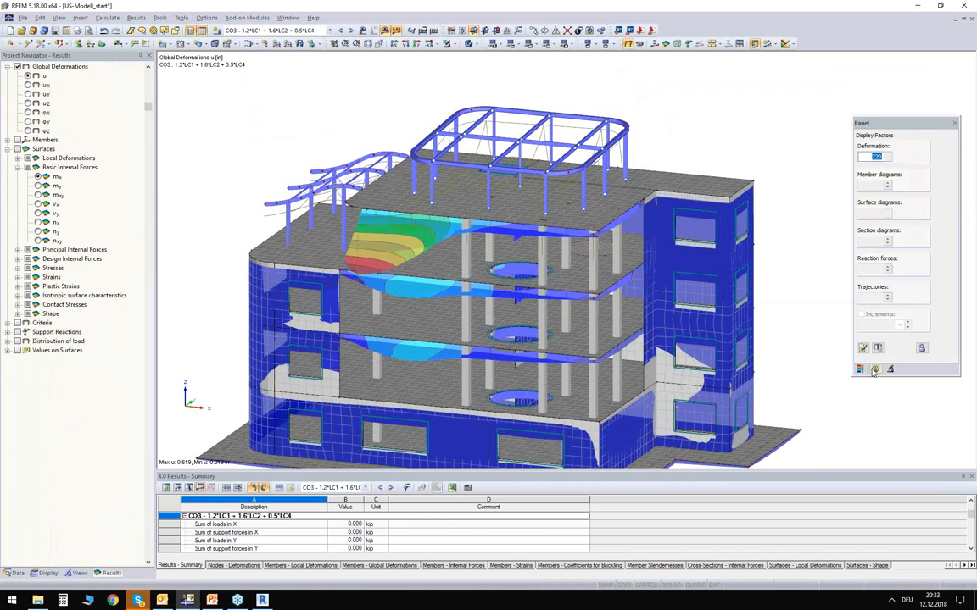
click(471, 45)
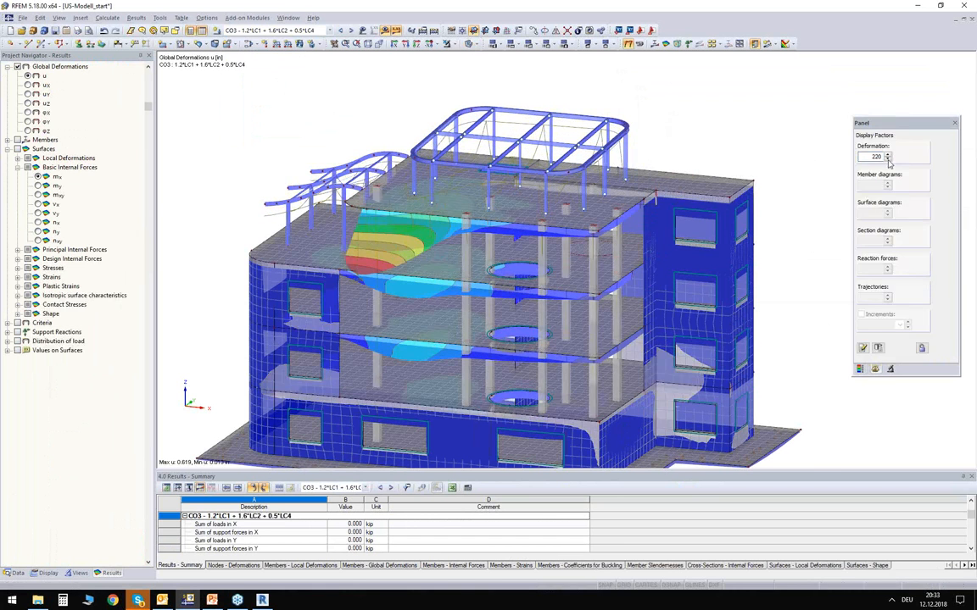
text(27.5)
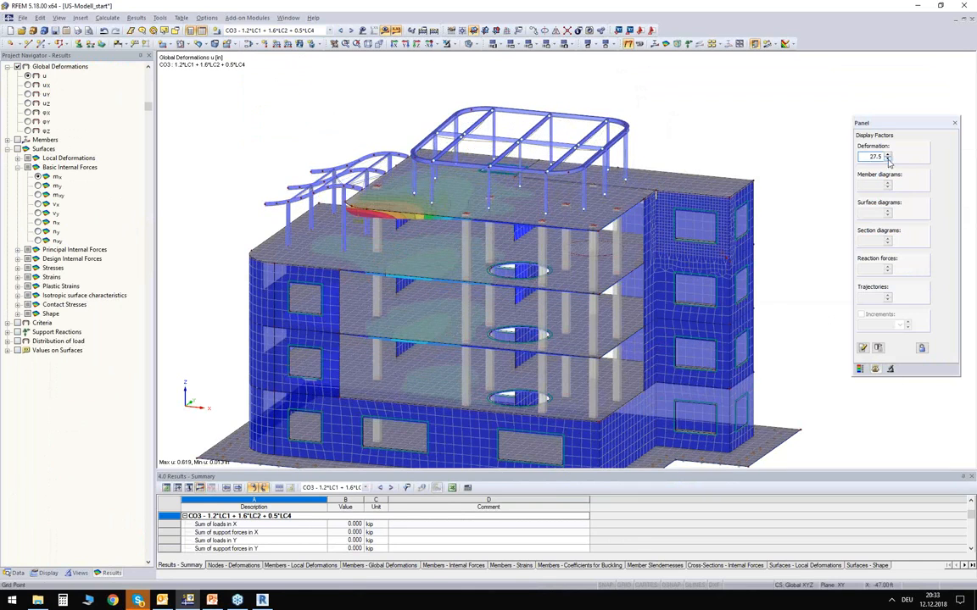
ctrl+middle_drag(306, 271, 373, 182)
ctrl+middle_drag(268, 114, 271, 121)
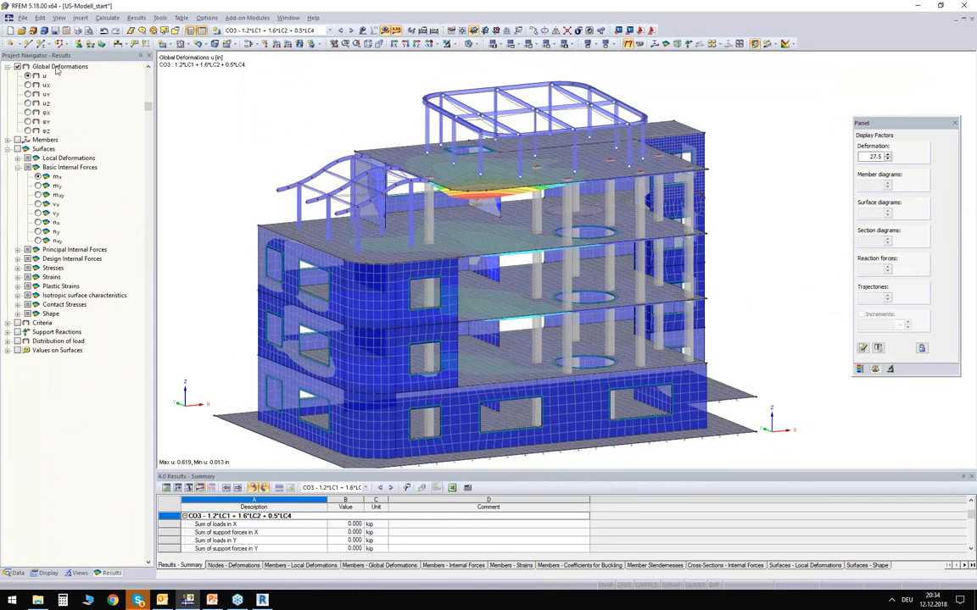
Step: Display the members' axial forces N for CO3 and examine them along the columns of the building
click(7, 140)
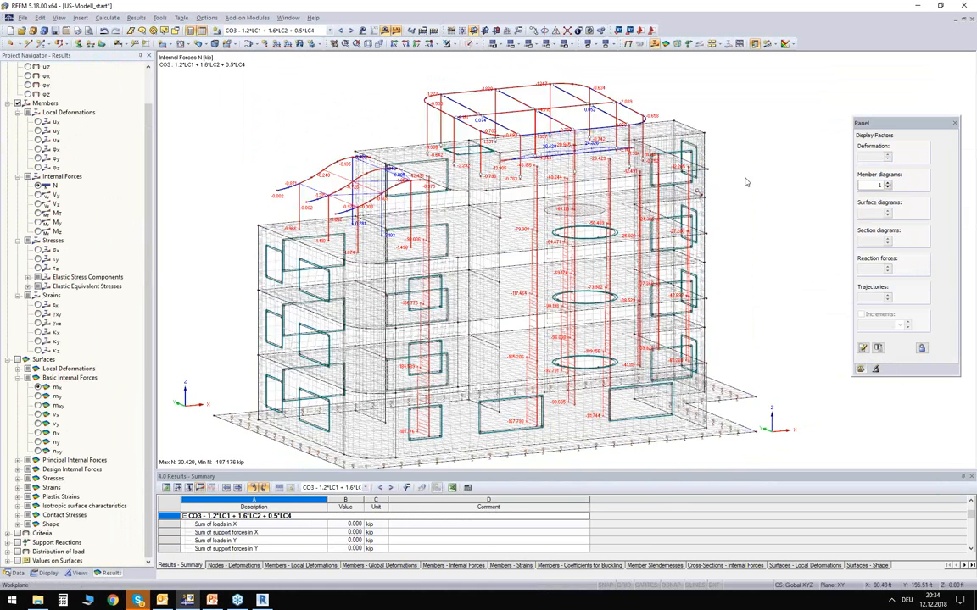
ctrl+middle_drag(641, 204, 149, 156)
scroll(402, 264, up, 4)
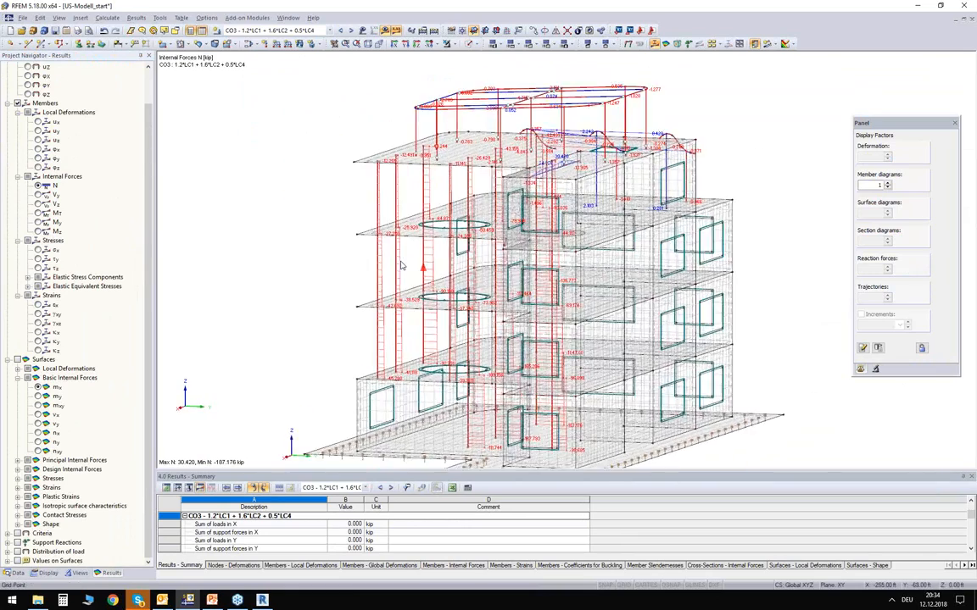
scroll(402, 264, up, 5)
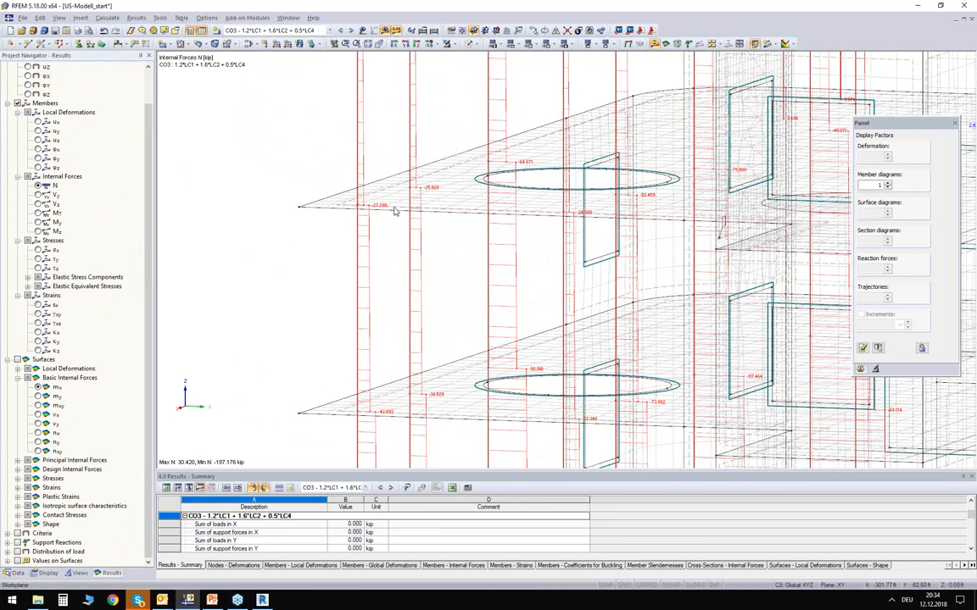
scroll(423, 227, down, 8)
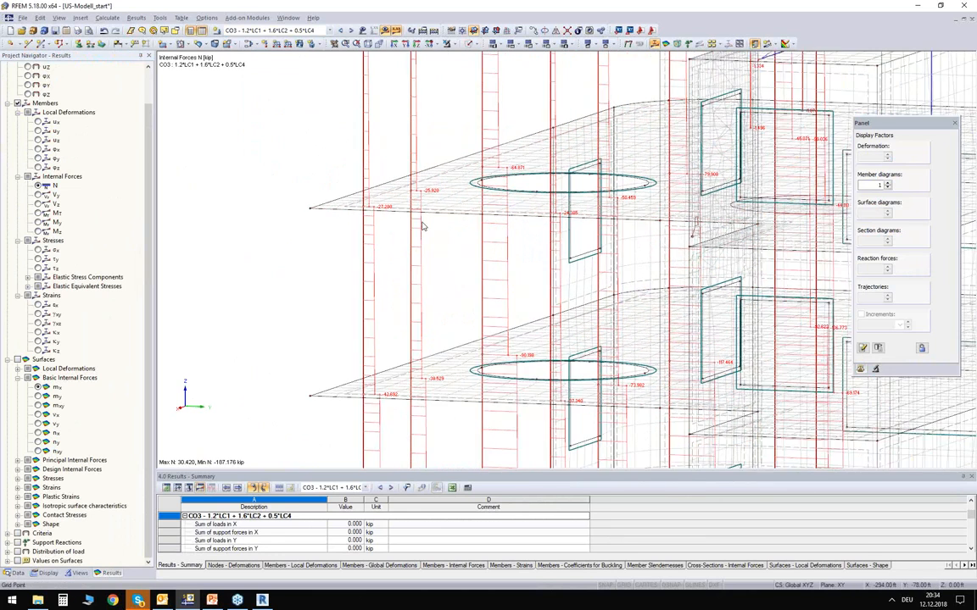
Step: Display the member bending moments My for CO3 and examine their diagrams on the steel roof frame
click(37, 222)
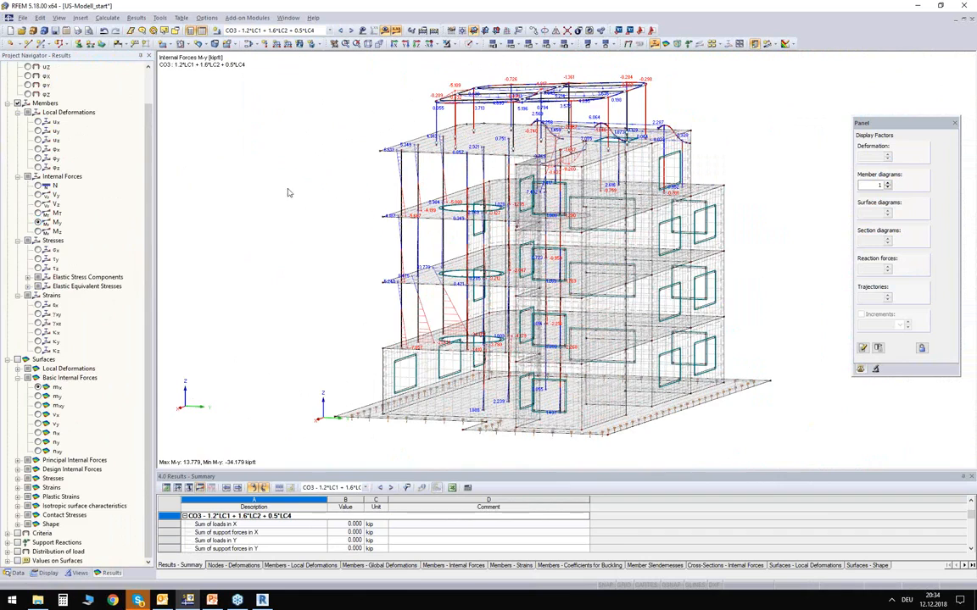
ctrl+middle_drag(294, 211, 652, 251)
scroll(626, 163, up, 8)
scroll(626, 165, up, 1)
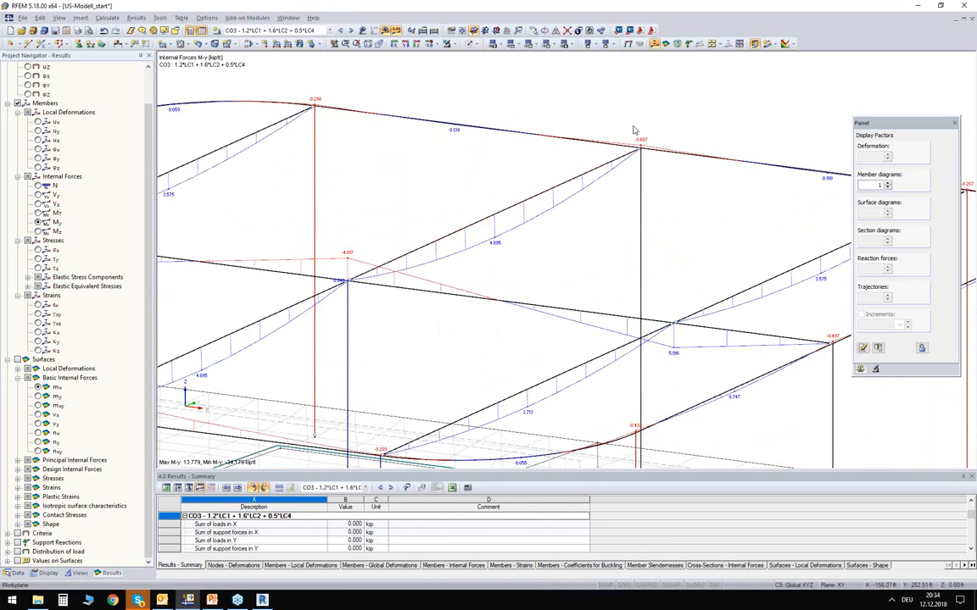
scroll(665, 152, down, 4)
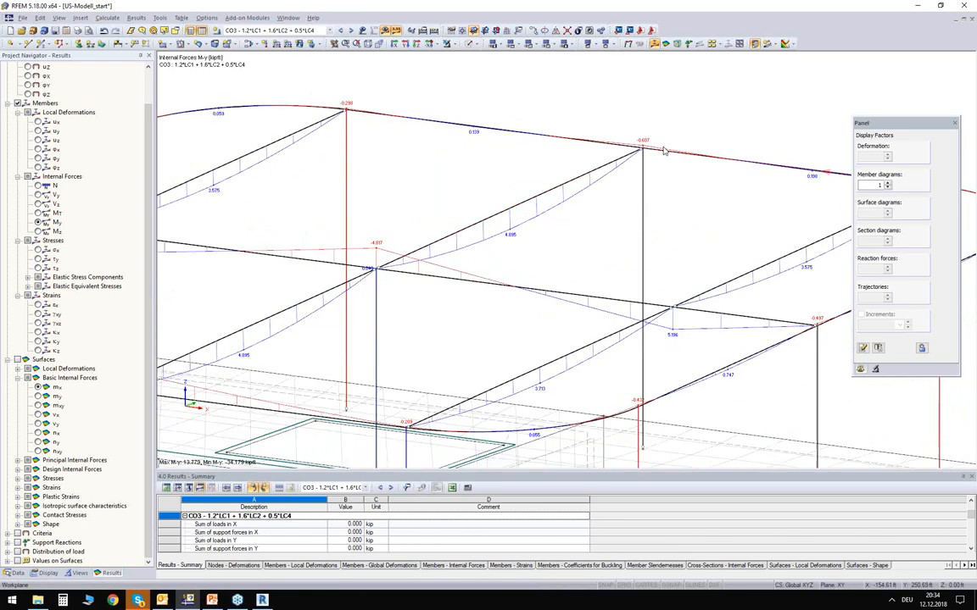
scroll(670, 142, down, 5)
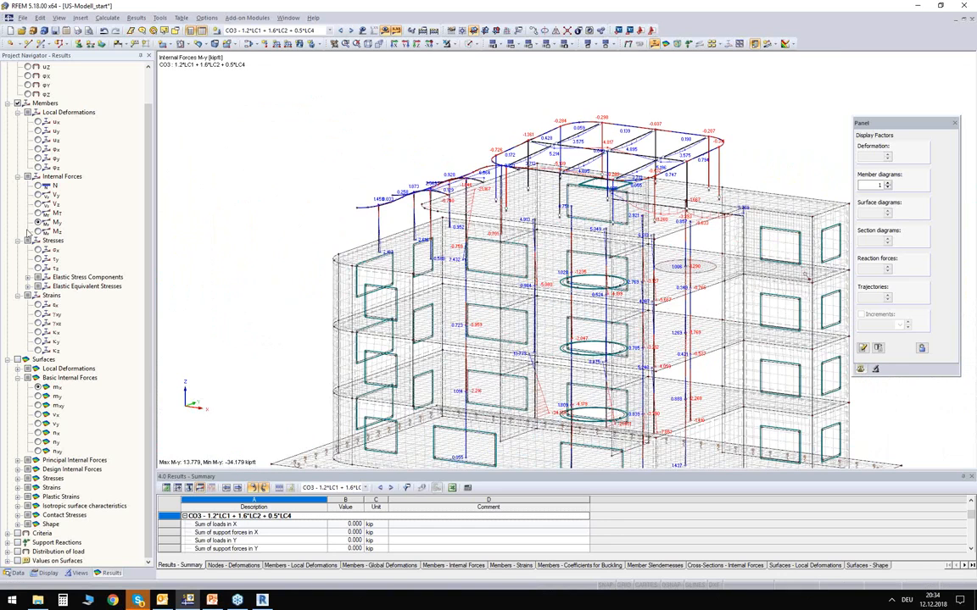
Step: Hide the member results and display the surfaces' basic internal forces mx for CO3 on the building
click(17, 102)
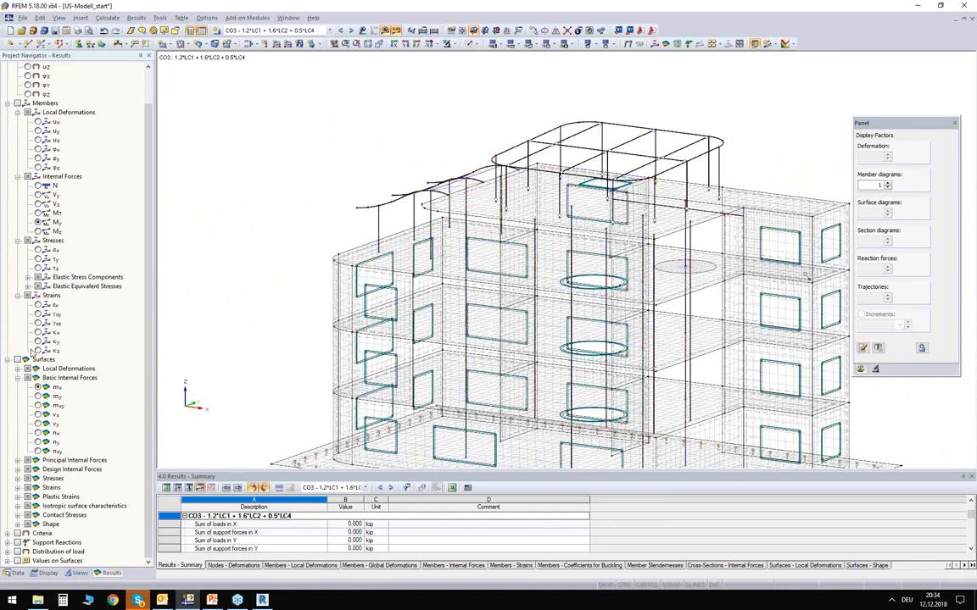
middle_drag(267, 297, 242, 231)
ctrl+middle_drag(367, 275, 420, 260)
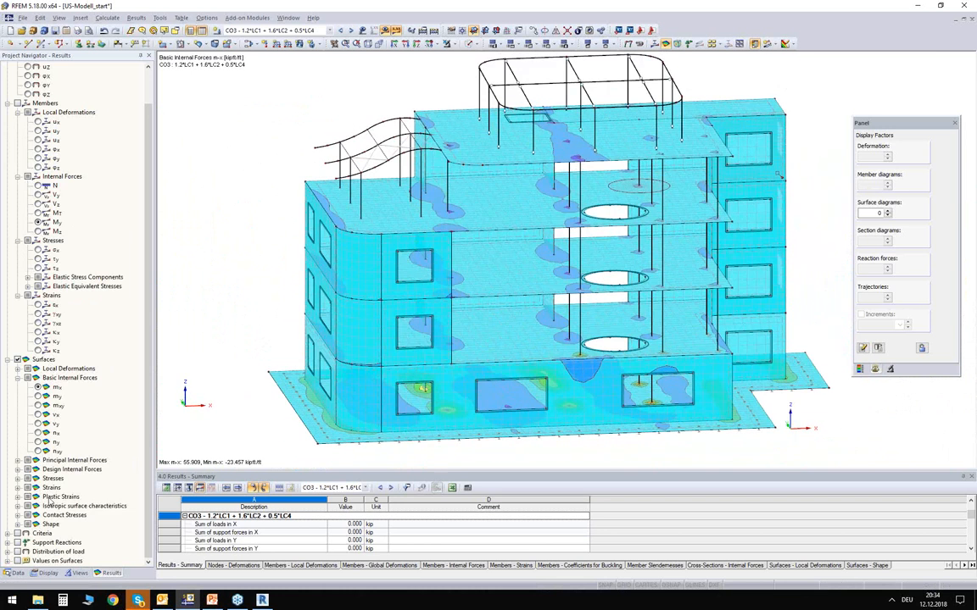
Step: Display the contact stresses sigma-z for CO3 and examine them on the foundation slab
click(19, 515)
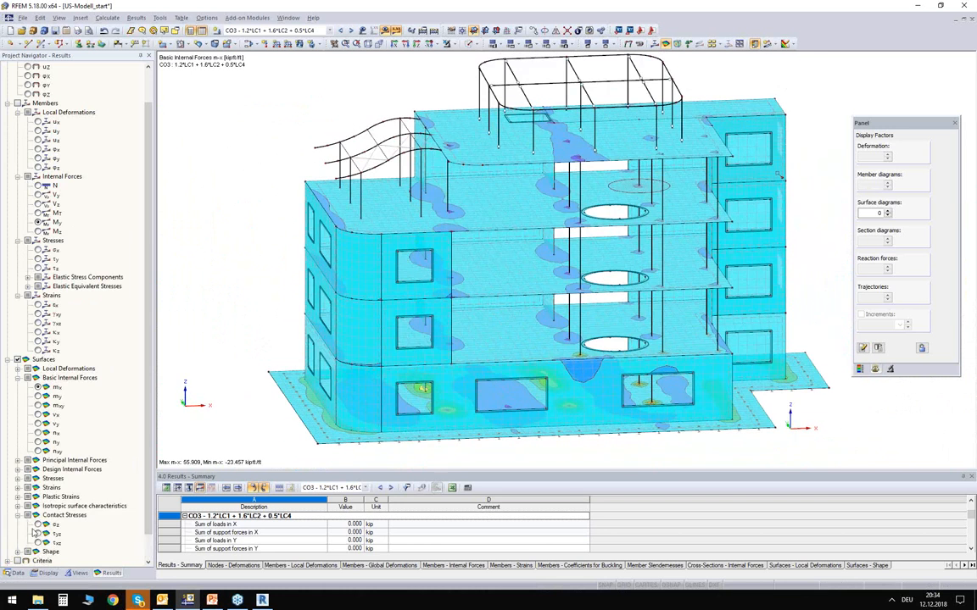
click(38, 524)
ctrl+middle_drag(246, 303, 306, 220)
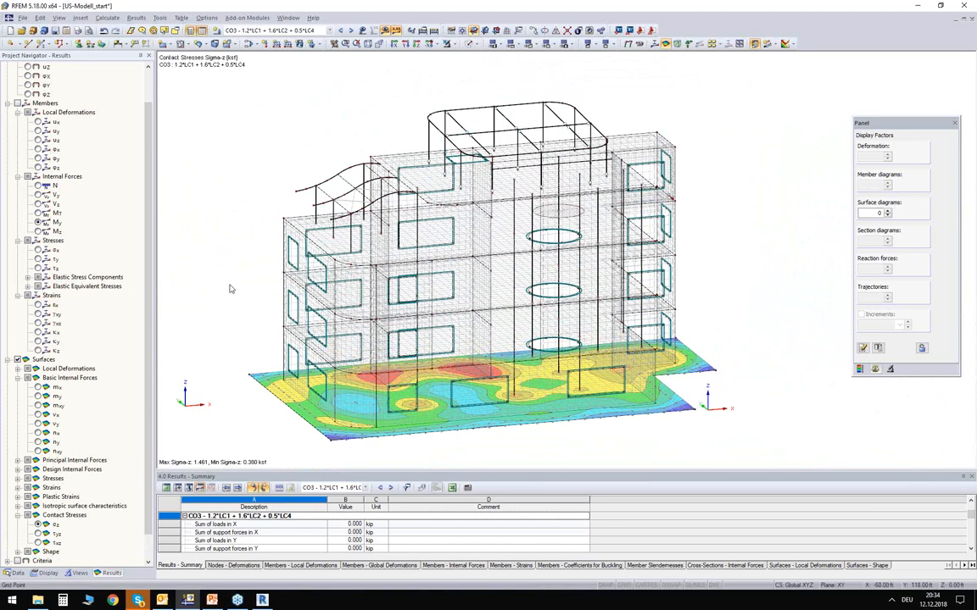
mouse_move(257, 163)
ctrl+middle_down()
mouse_move(262, 170)
mouse_move(253, 156)
ctrl+middle_up()
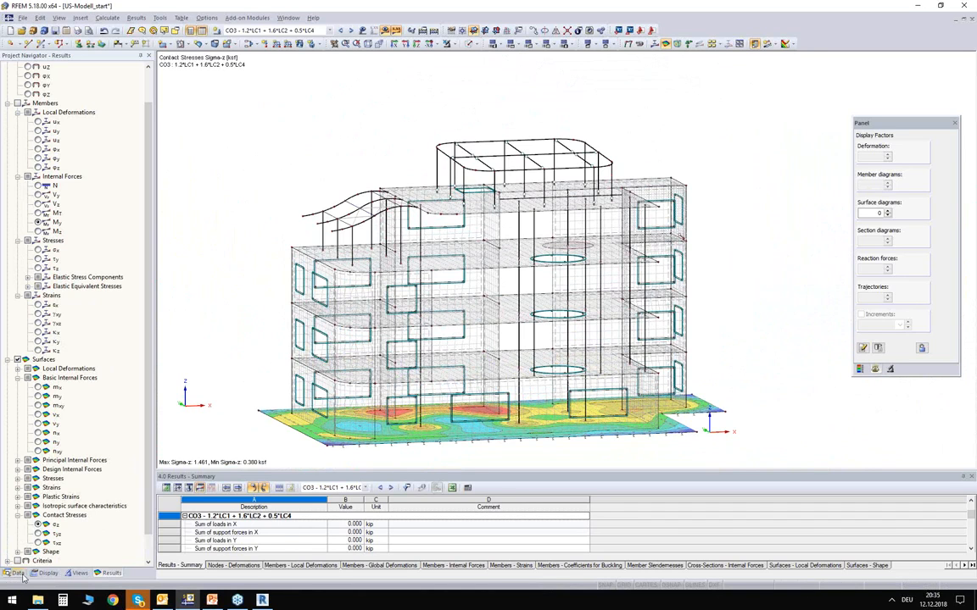
Step: Return the model to solid rendering, view the steel roof frame and open the RF-STEEL AISC add-on module
click(21, 574)
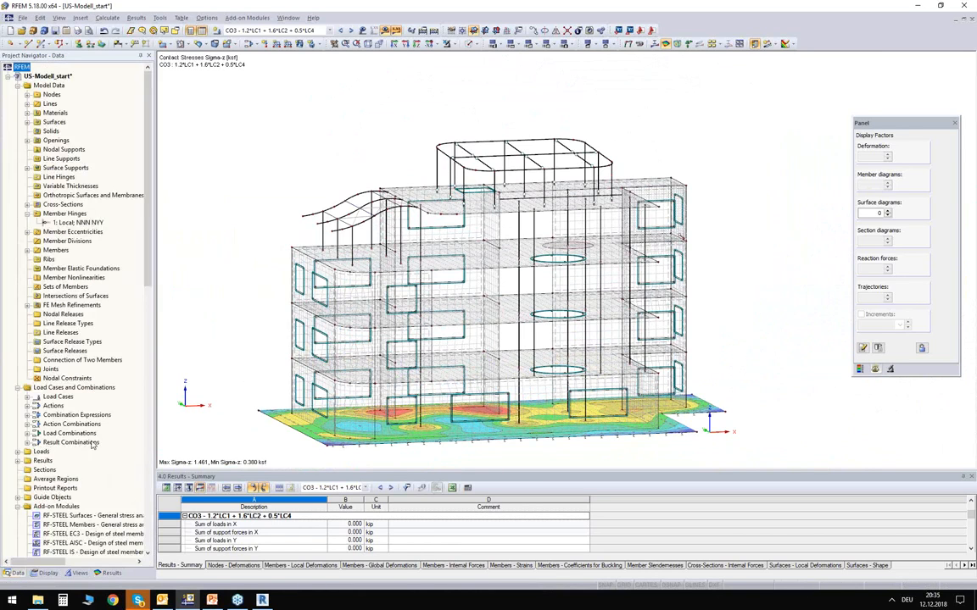
scroll(61, 475, down, 9)
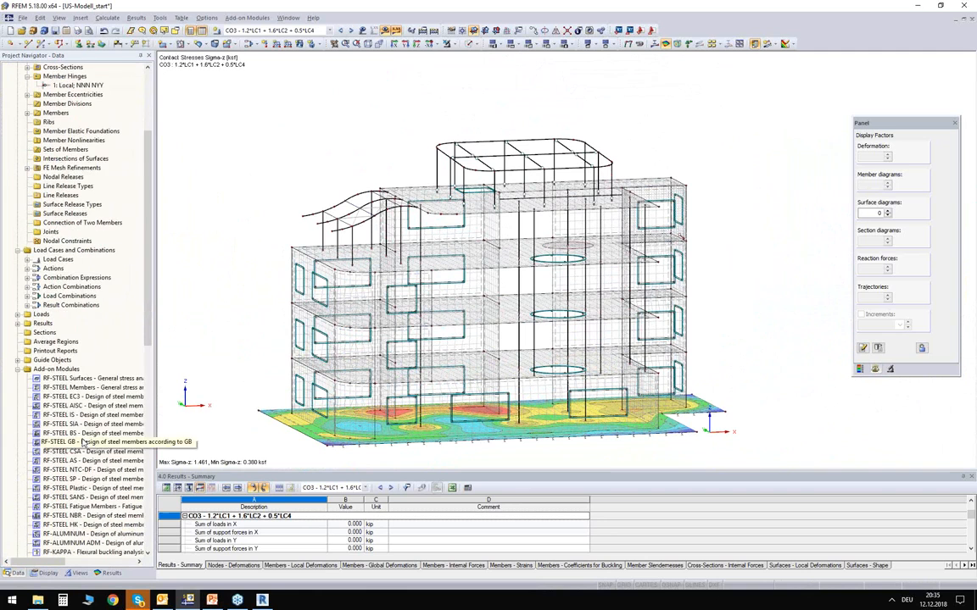
scroll(64, 371, down, 1)
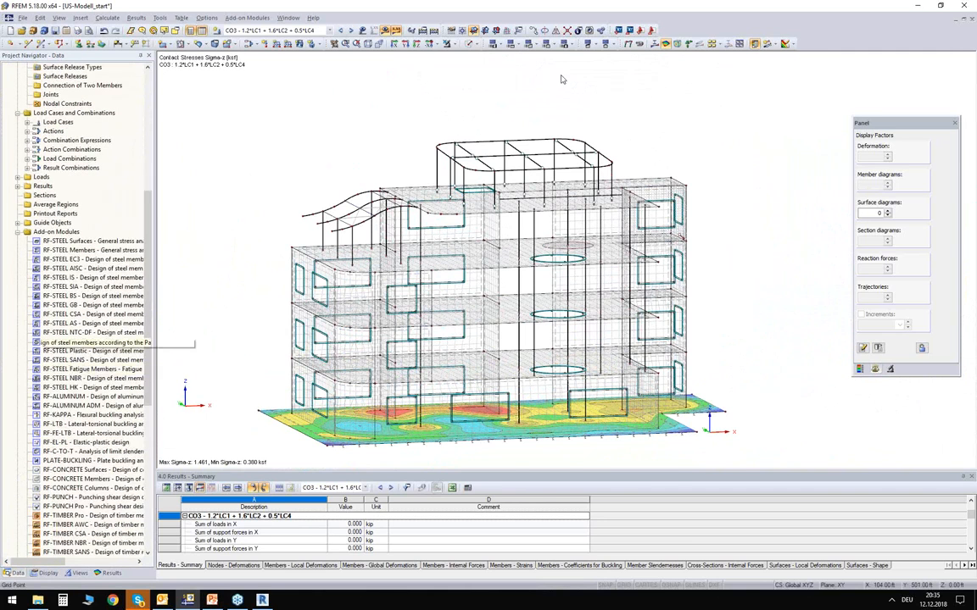
scroll(558, 81, up, 1)
click(468, 45)
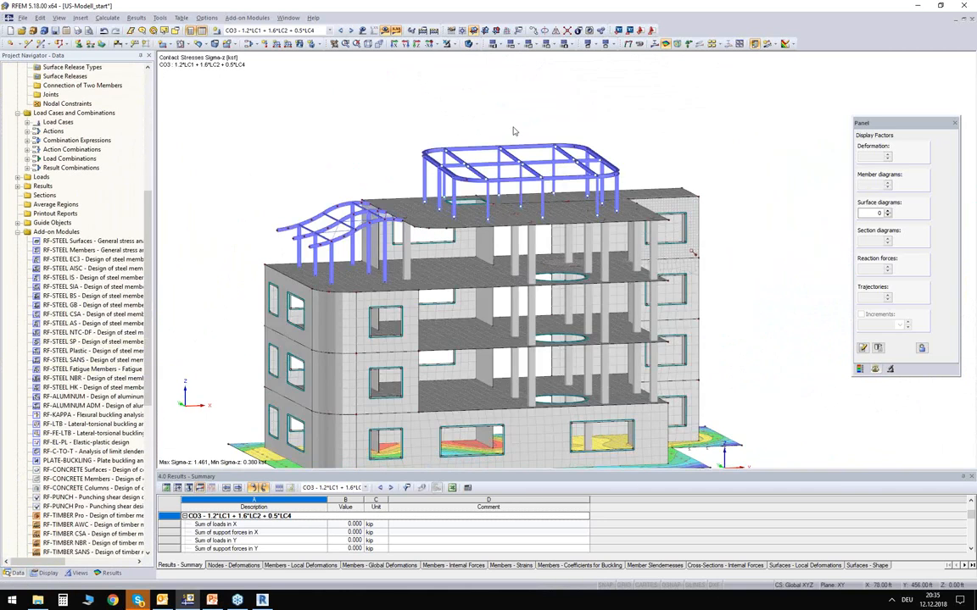
scroll(505, 126, up, 3)
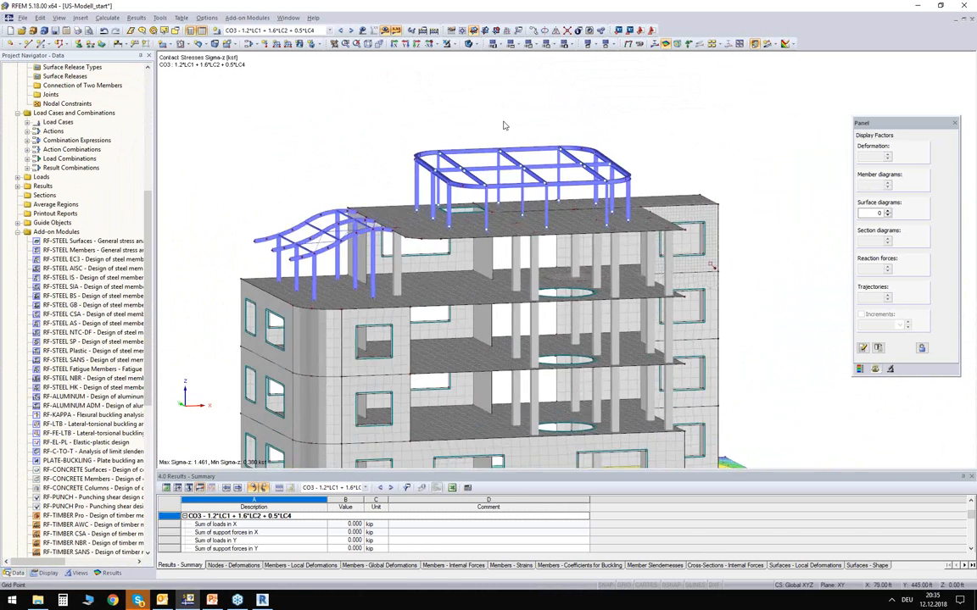
mouse_move(502, 134)
middle_down()
mouse_move(490, 124)
mouse_move(497, 129)
middle_up()
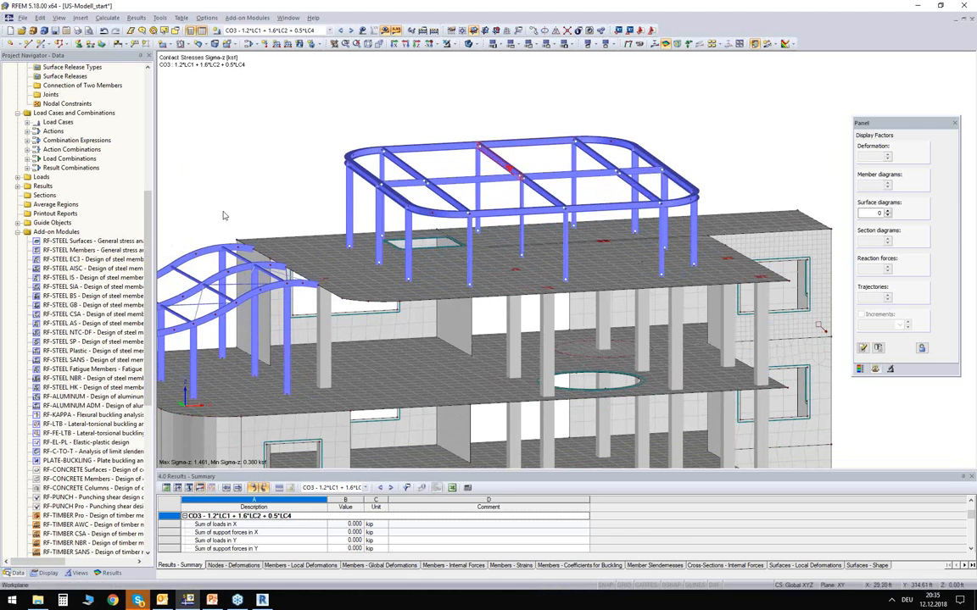
double_click(84, 268)
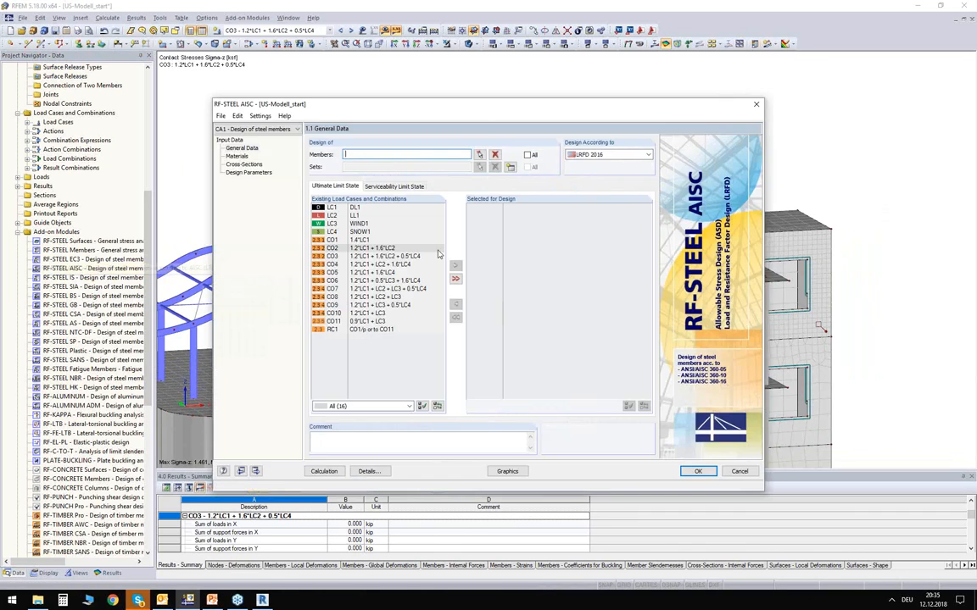
drag(398, 110, 422, 80)
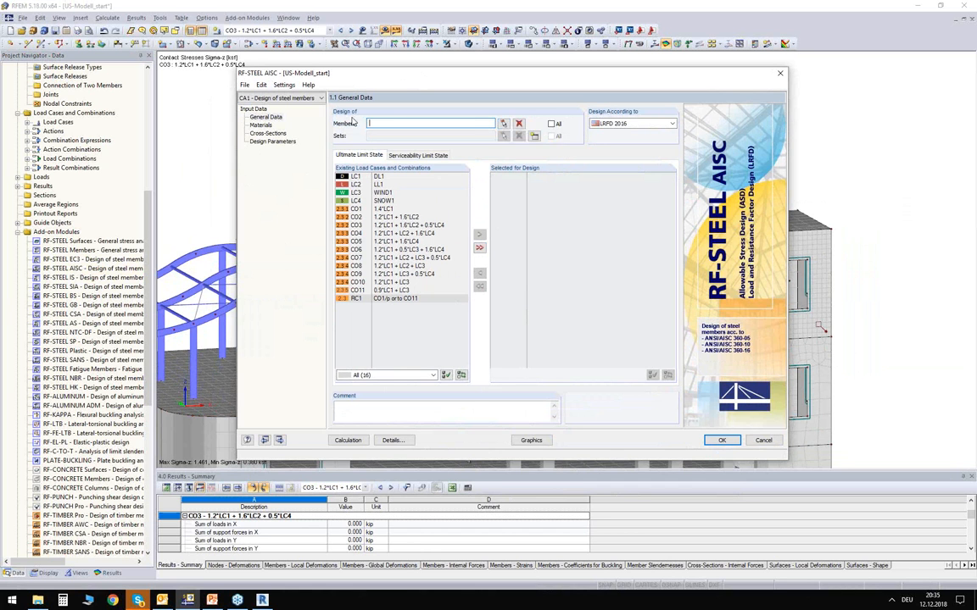
Step: Pick the roof-frame beam 59 and column 60 in the model as the members for the steel design
click(504, 123)
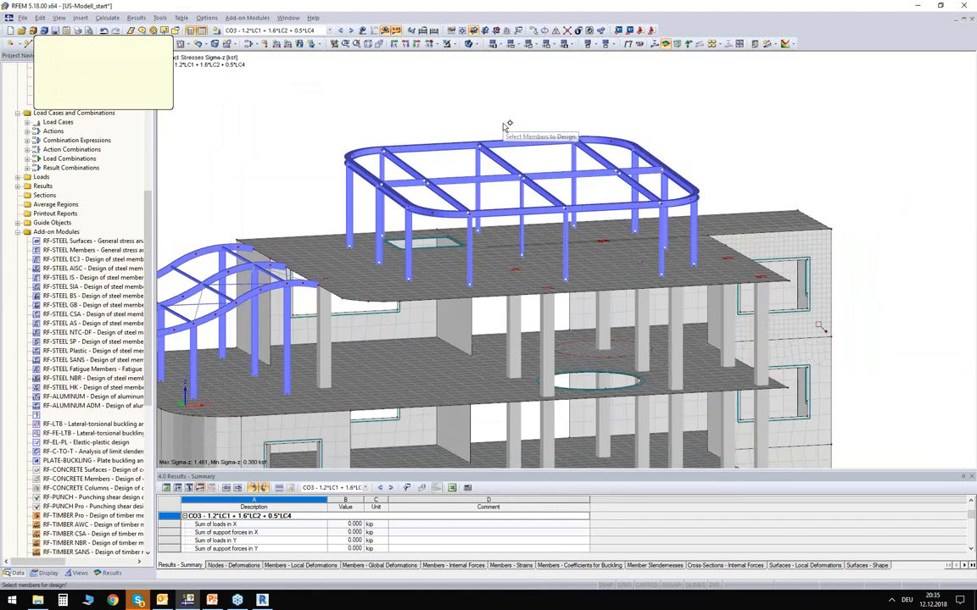
click(513, 164)
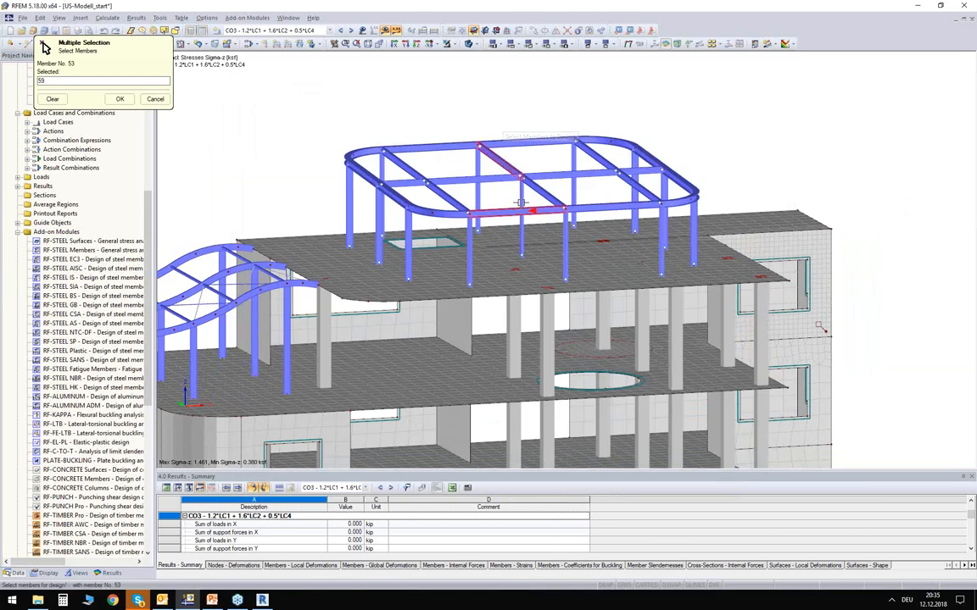
click(120, 98)
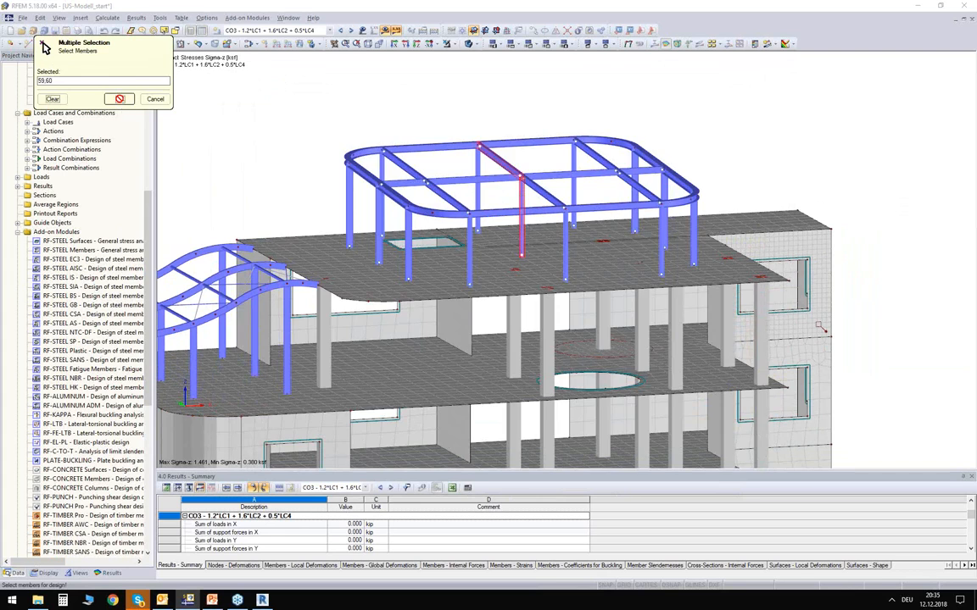
Step: Choose LRFD 2016 as the design standard and add result combination RC1 to the ultimate limit state design
click(631, 124)
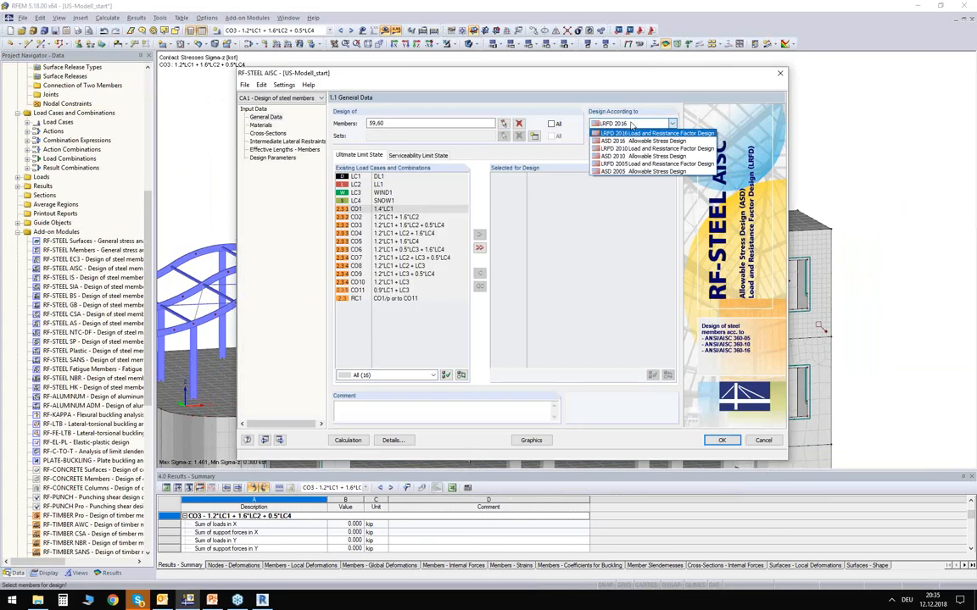
click(622, 133)
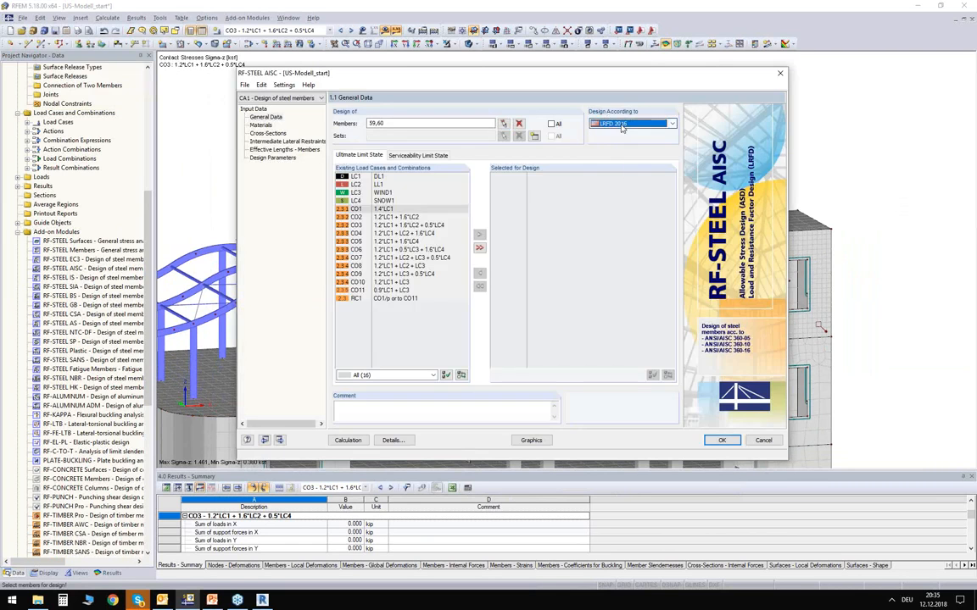
click(370, 300)
double_click(371, 301)
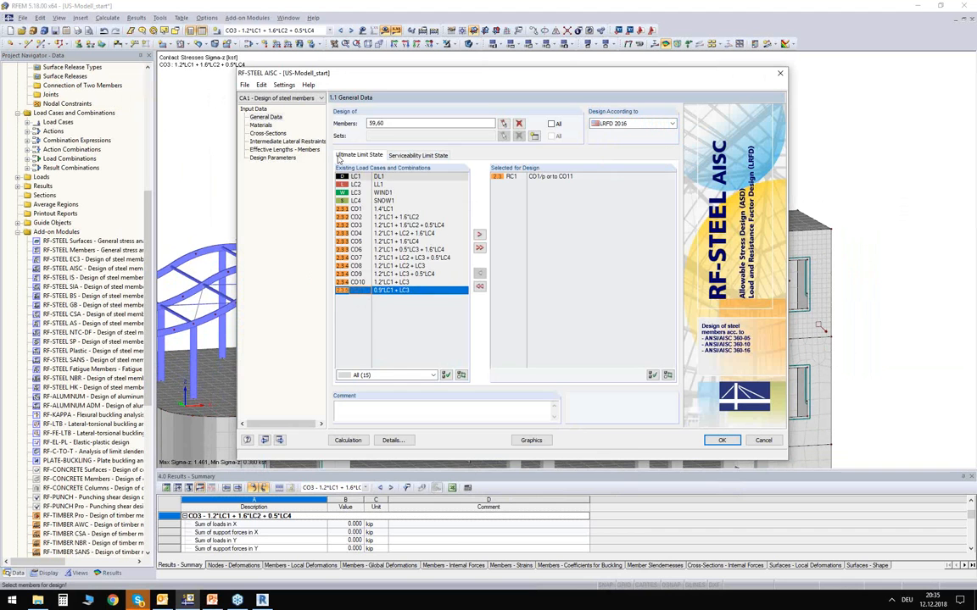
Step: Review the steel design's input data: A992 material, cross-sections, intermediate lateral restraints, effective lengths and design parameters of members 59 and 60
click(261, 125)
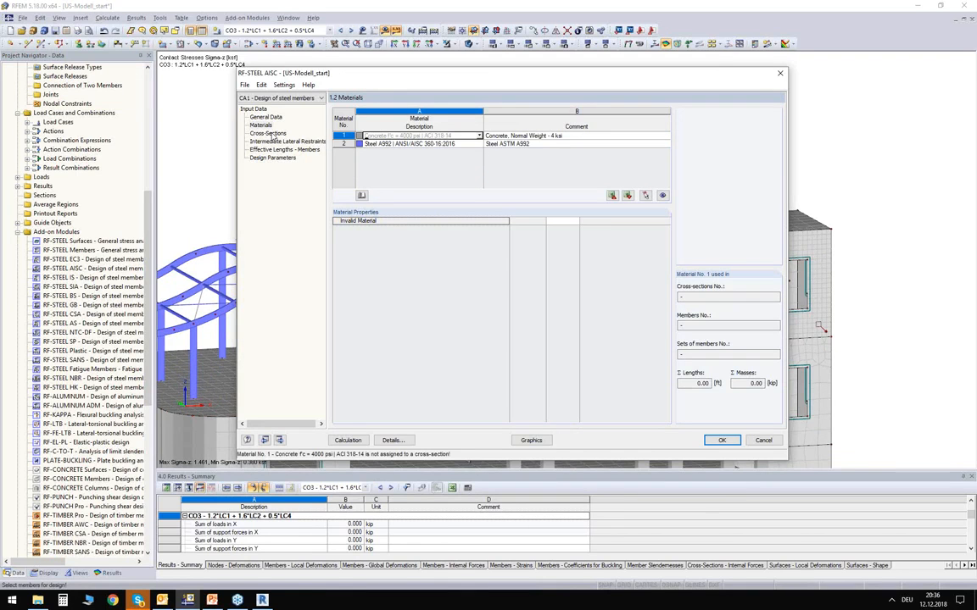
click(415, 143)
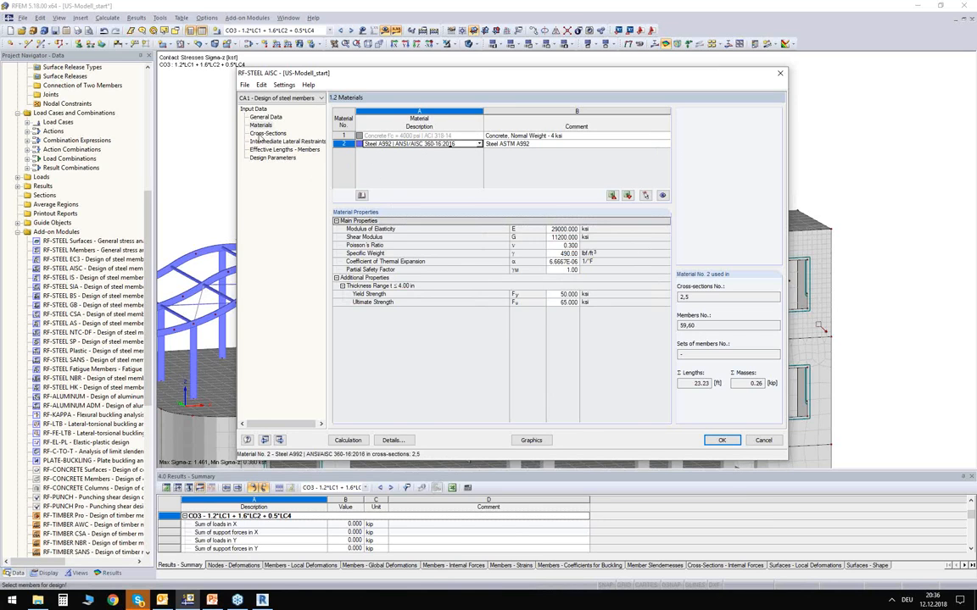
click(262, 134)
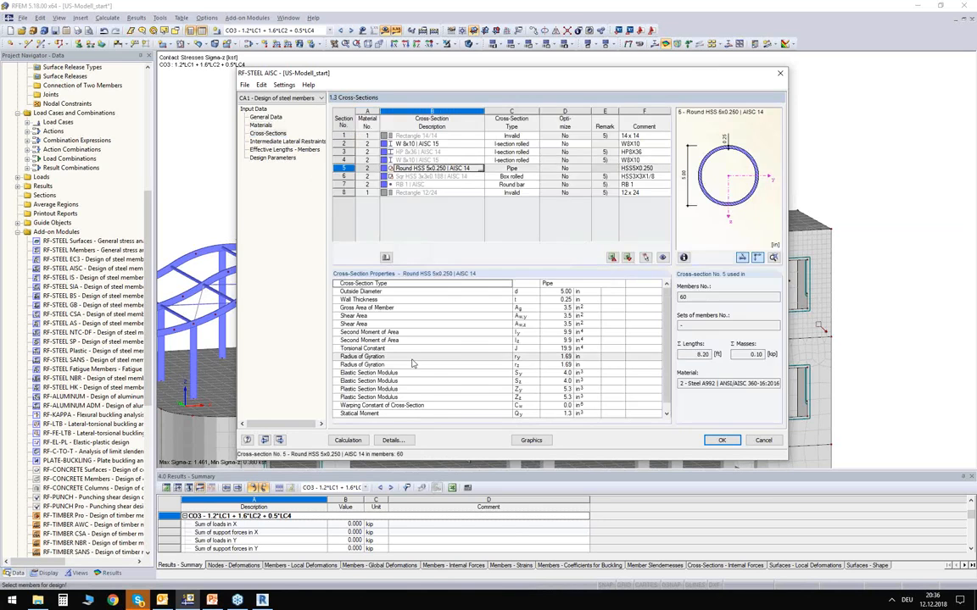
click(270, 141)
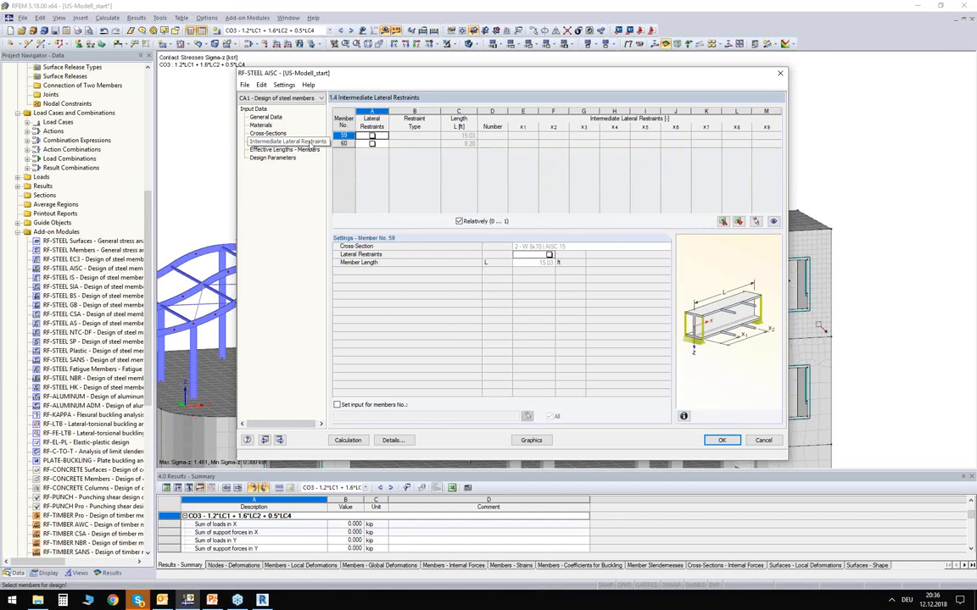
click(284, 149)
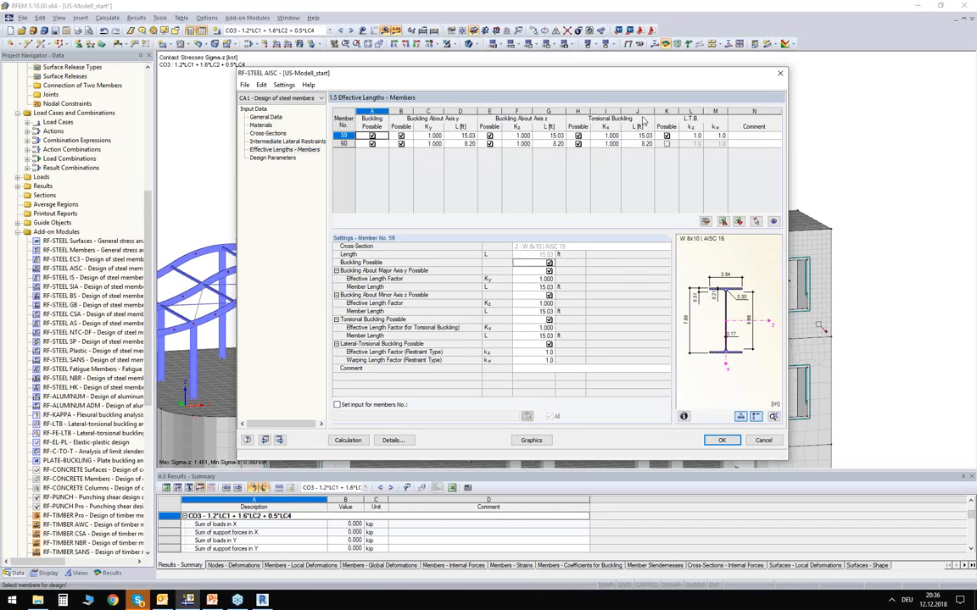
click(280, 159)
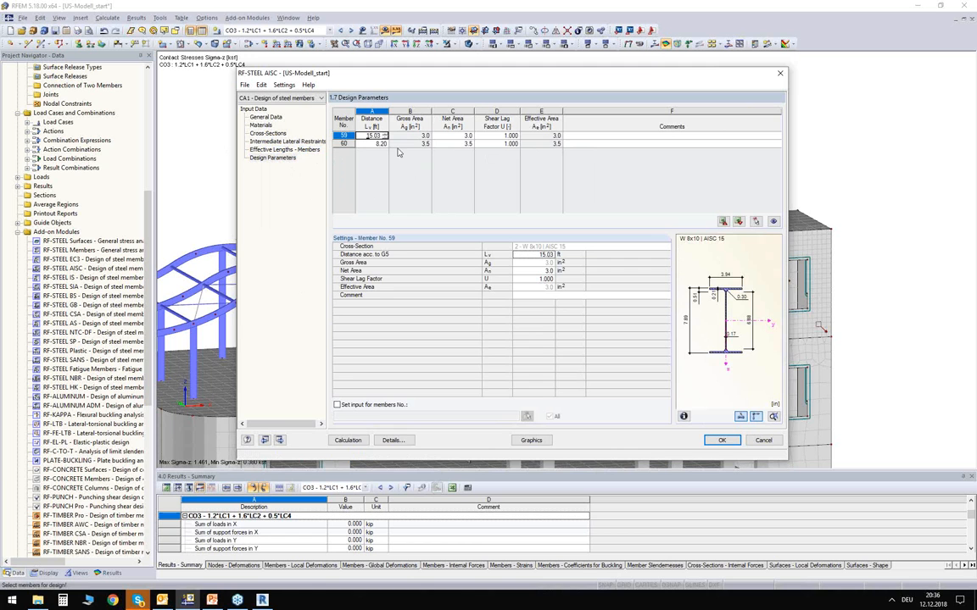
Step: Calculate the steel design and examine the lateral-torsional buckling check of member 59 and z-axis flexural buckling check of member 60 by cross-section
click(347, 441)
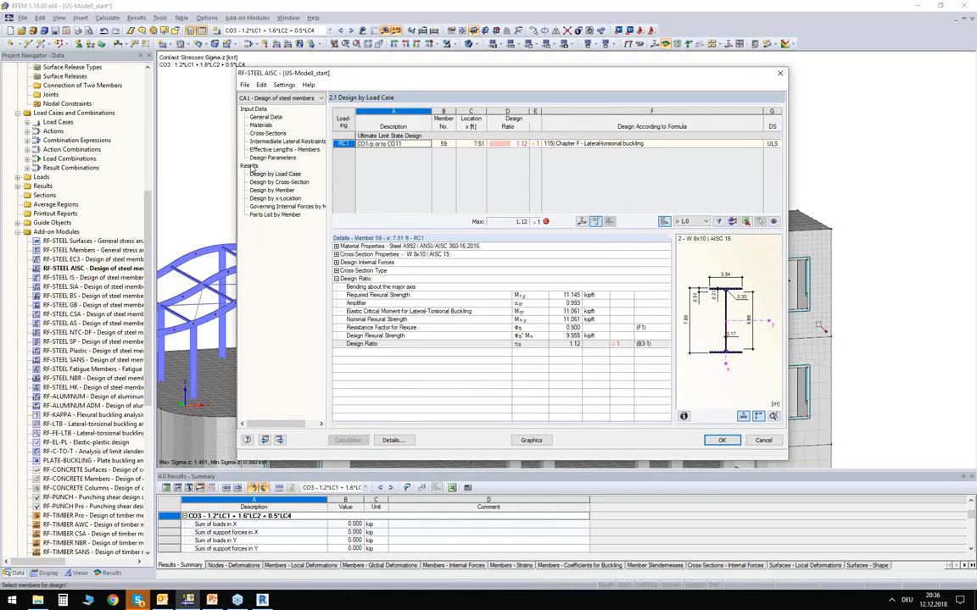
click(263, 182)
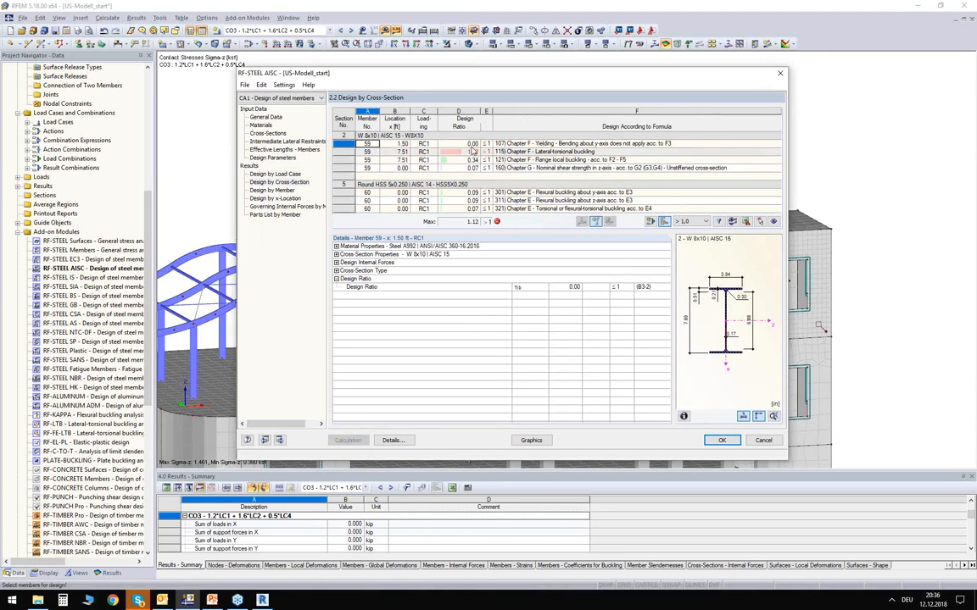
click(458, 152)
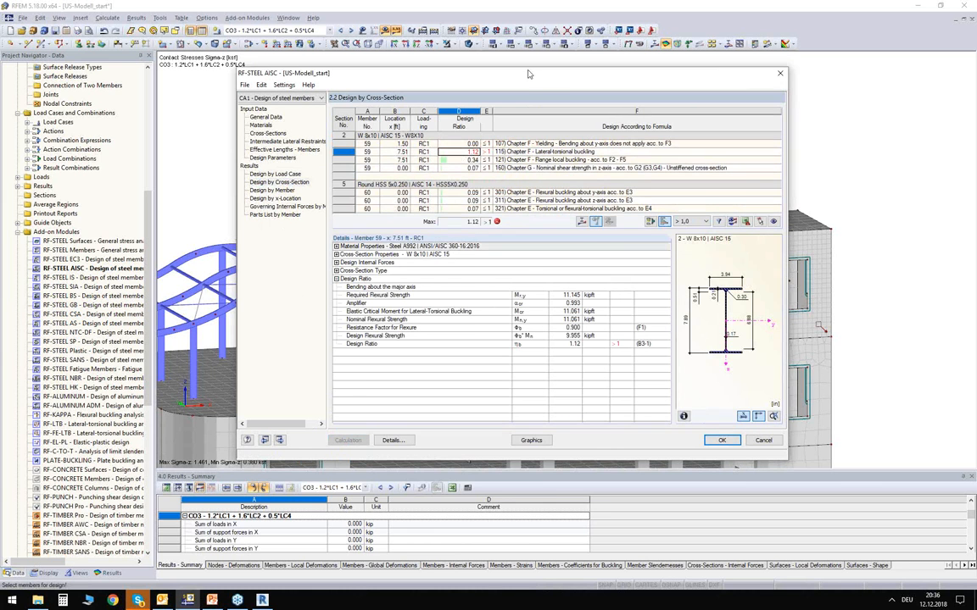
drag(527, 74, 500, 73)
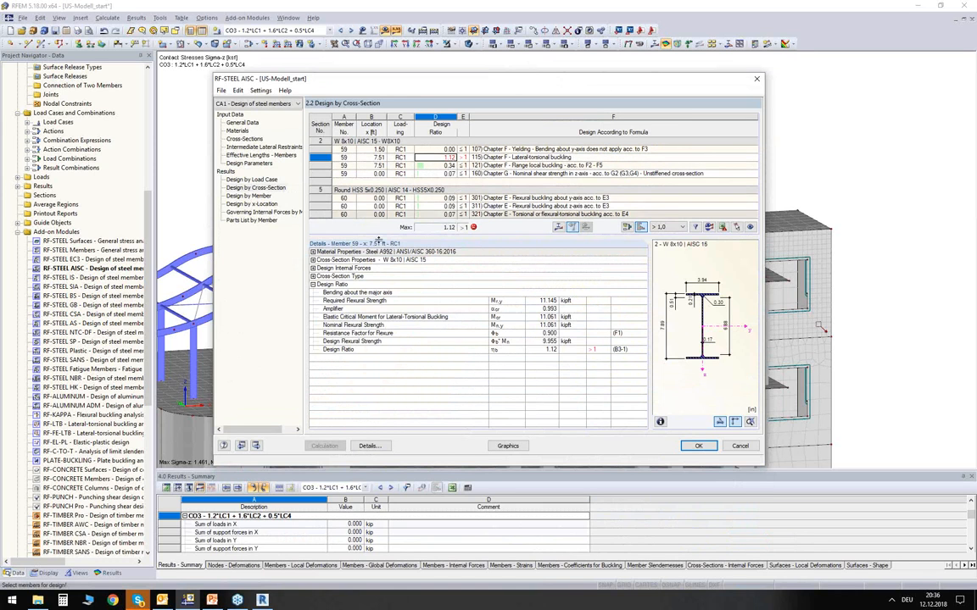
click(400, 206)
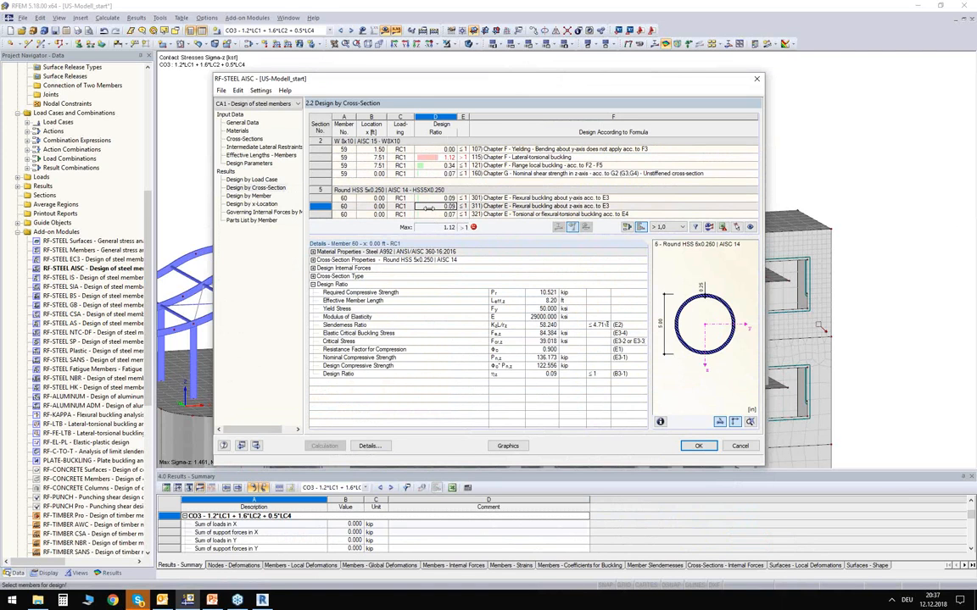
Step: Return to the cross-section input data of the steel design case
click(244, 139)
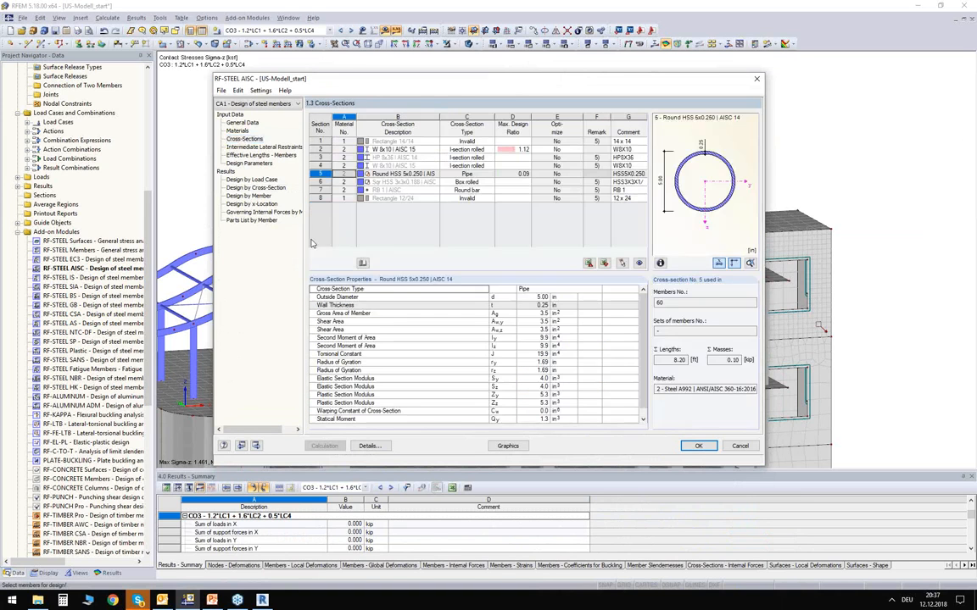
Step: Set the optimization of the Round HSS 5x0.250 cross-section to From current row
click(579, 175)
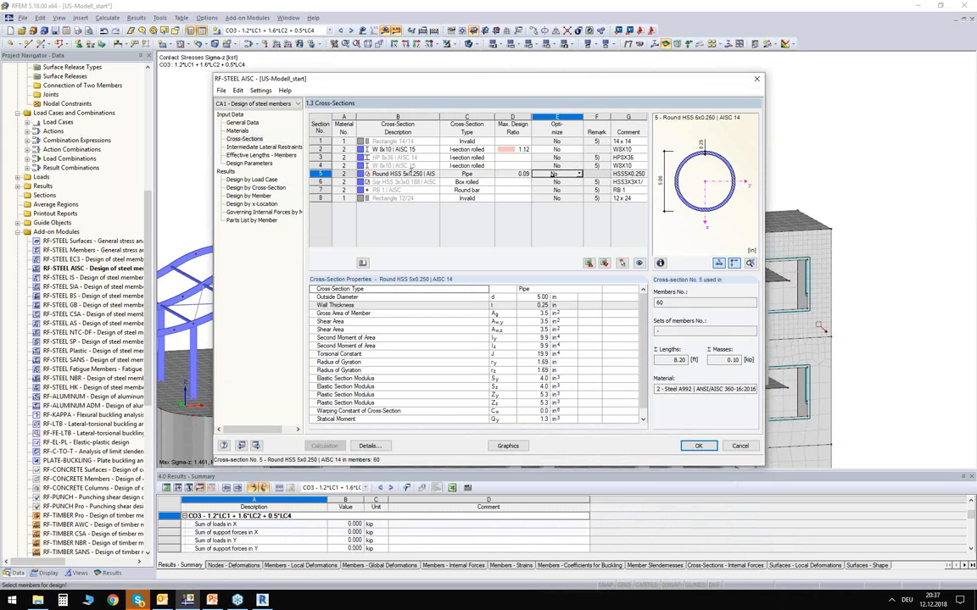
click(579, 174)
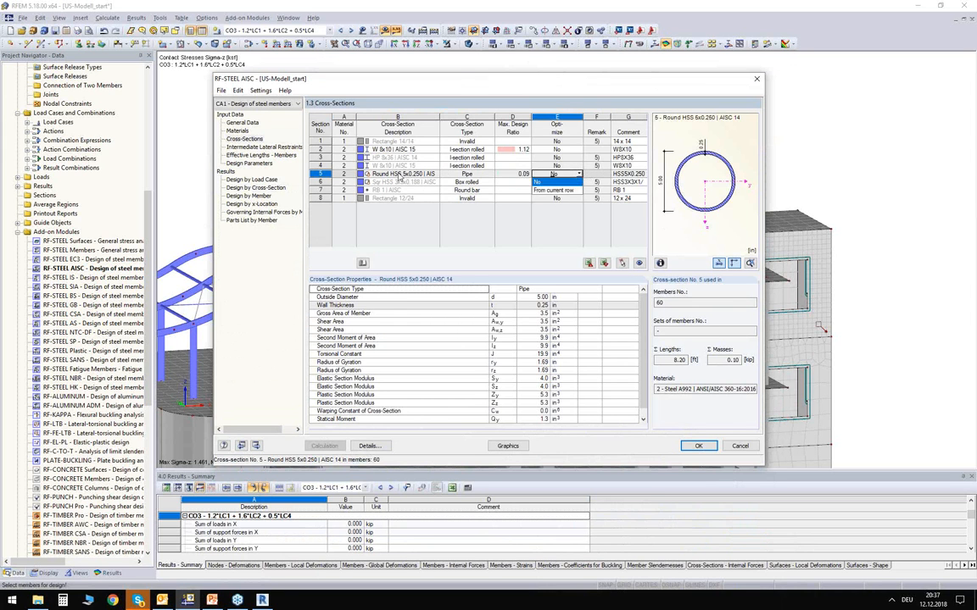
click(550, 192)
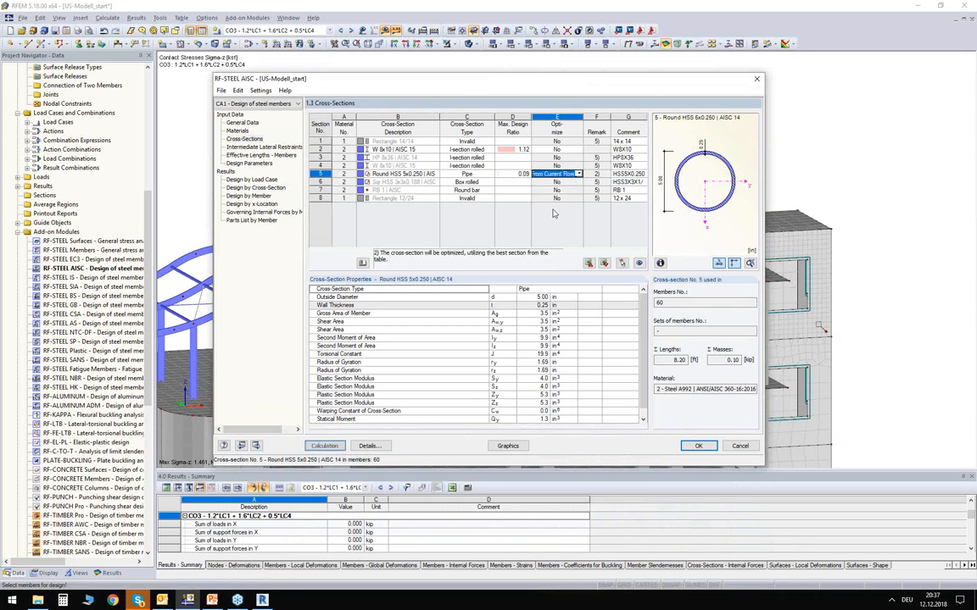
Step: Replace cross-section 5 with Round HSS 6.625x0.188 from the AISC 14 circular hollow section library
click(431, 176)
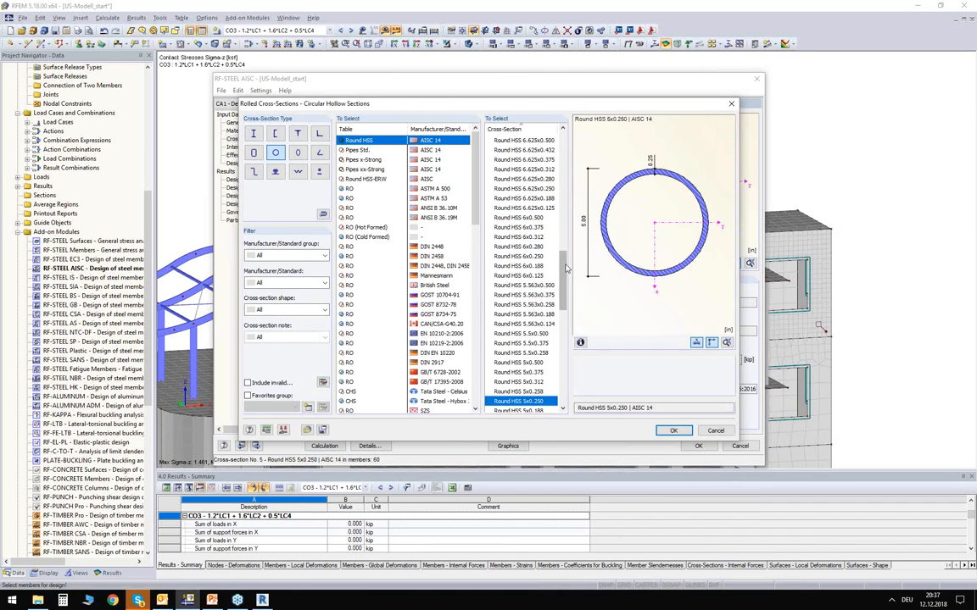
click(517, 256)
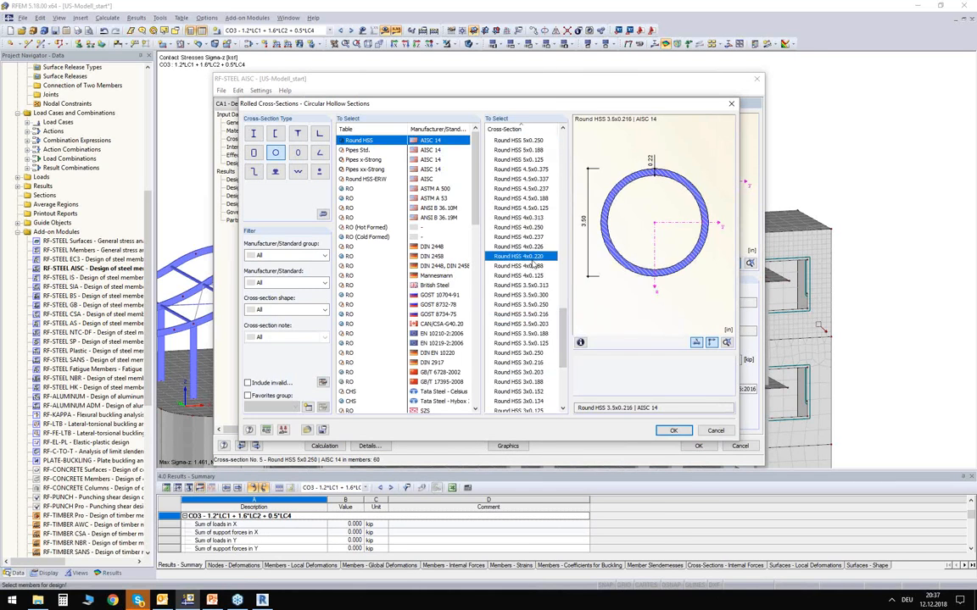
scroll(514, 212, up, 5)
click(514, 209)
scroll(516, 209, up, 4)
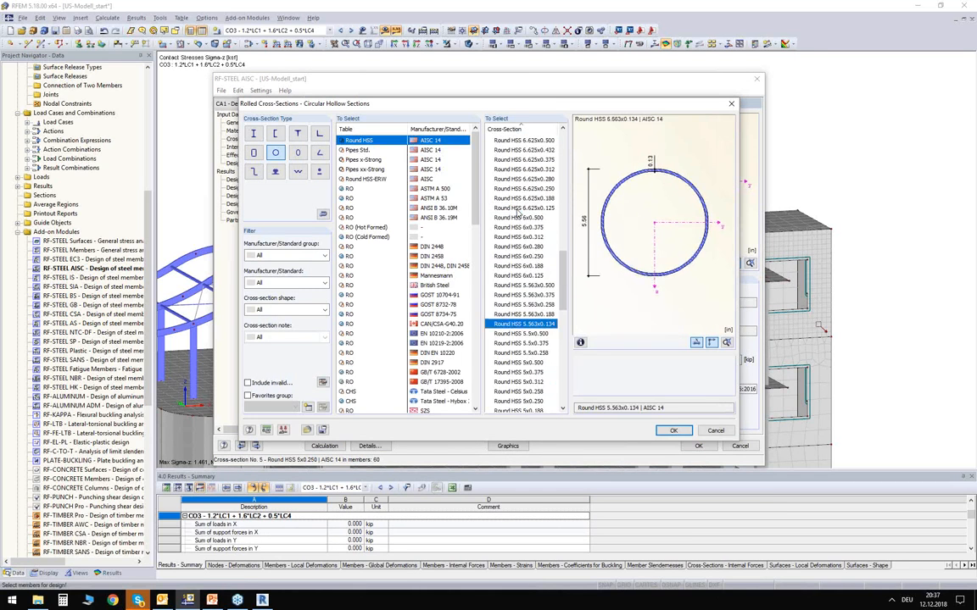
click(522, 197)
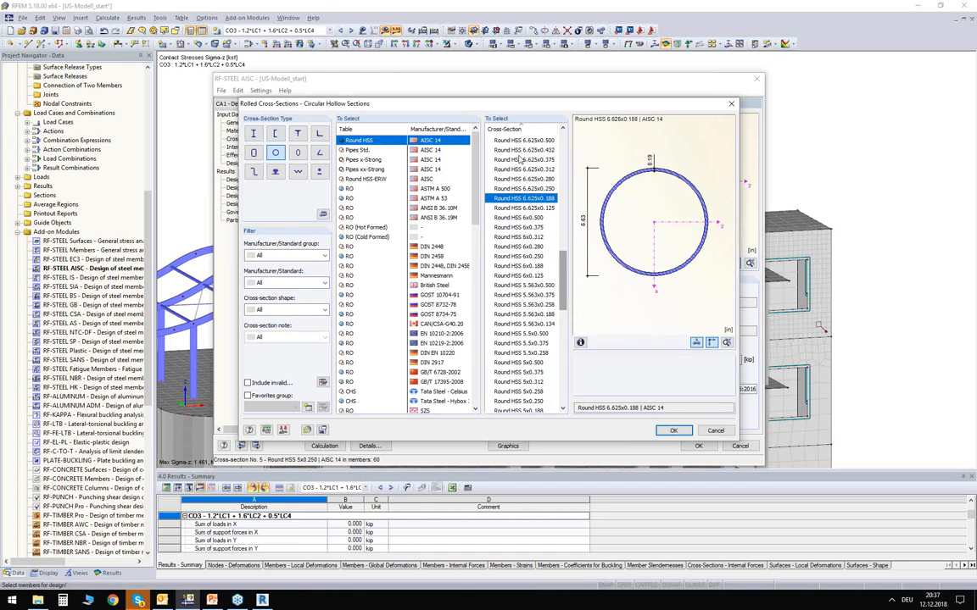
click(673, 430)
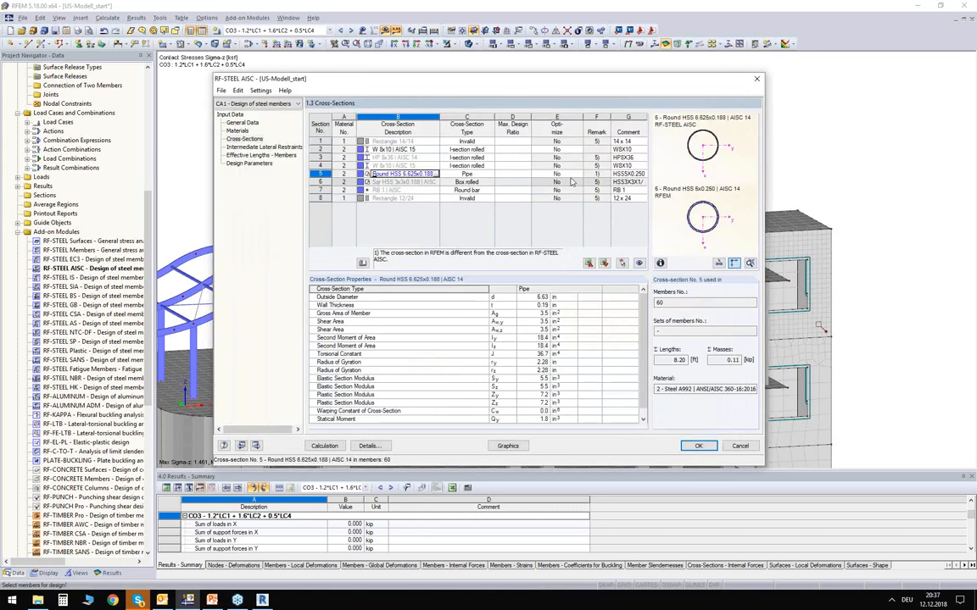
Step: Restore cross-section 5 by importing its original definition from RFEM, accepting the deletion of the results
click(436, 175)
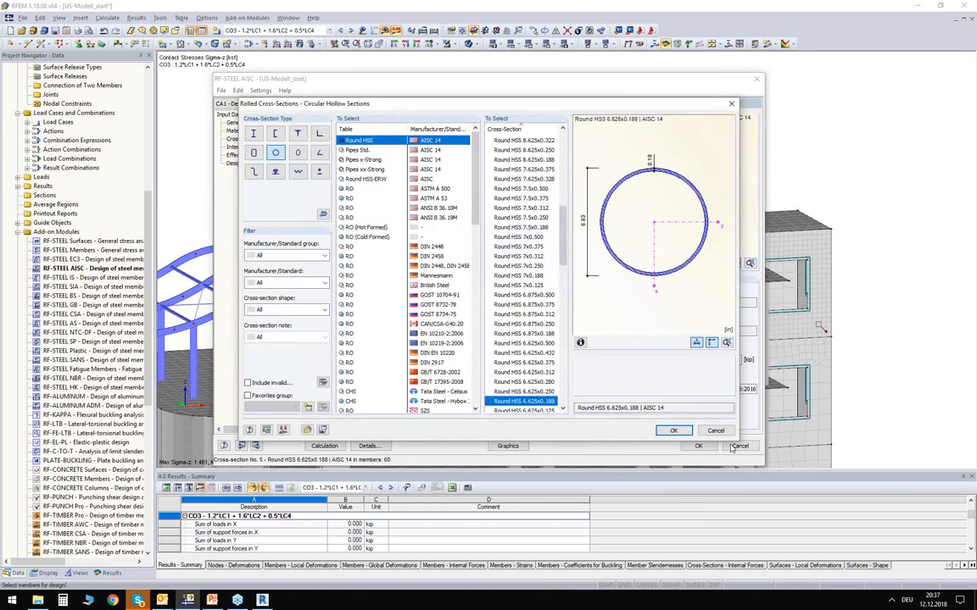
click(715, 430)
right_click(404, 175)
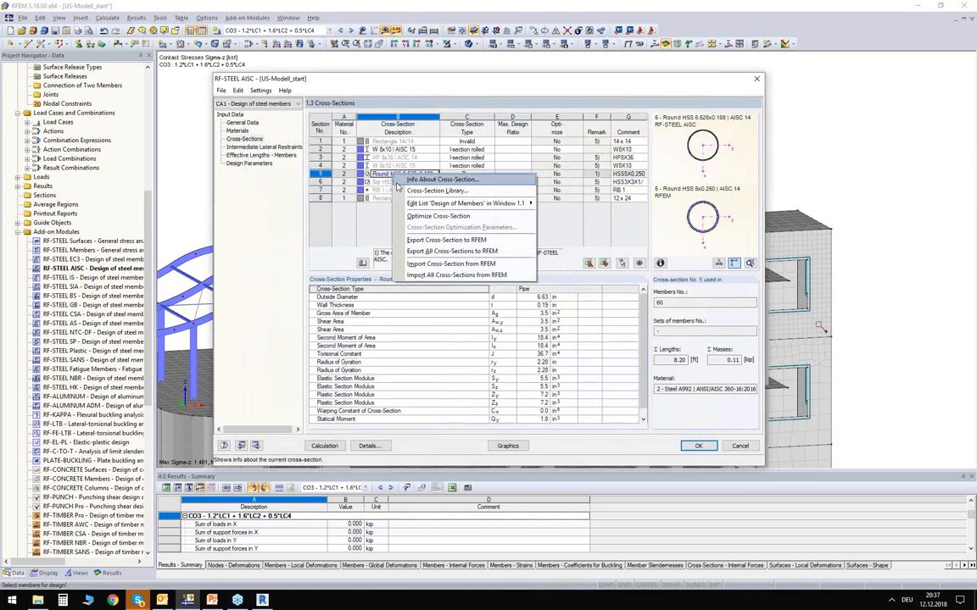
click(438, 264)
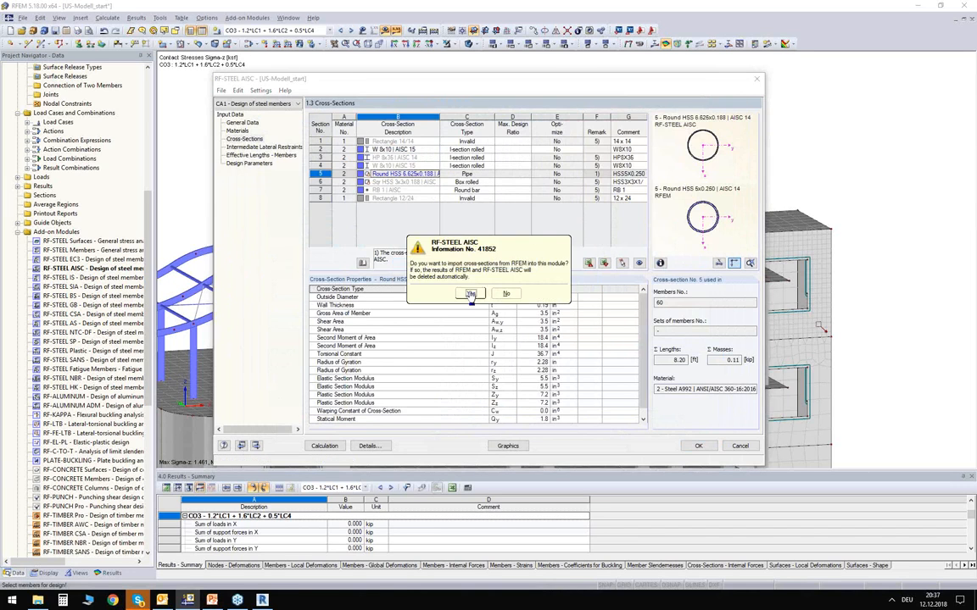
click(469, 291)
Step: Set cross-section 5, Round HSS 5x0.250, to be optimized from the current row
click(561, 175)
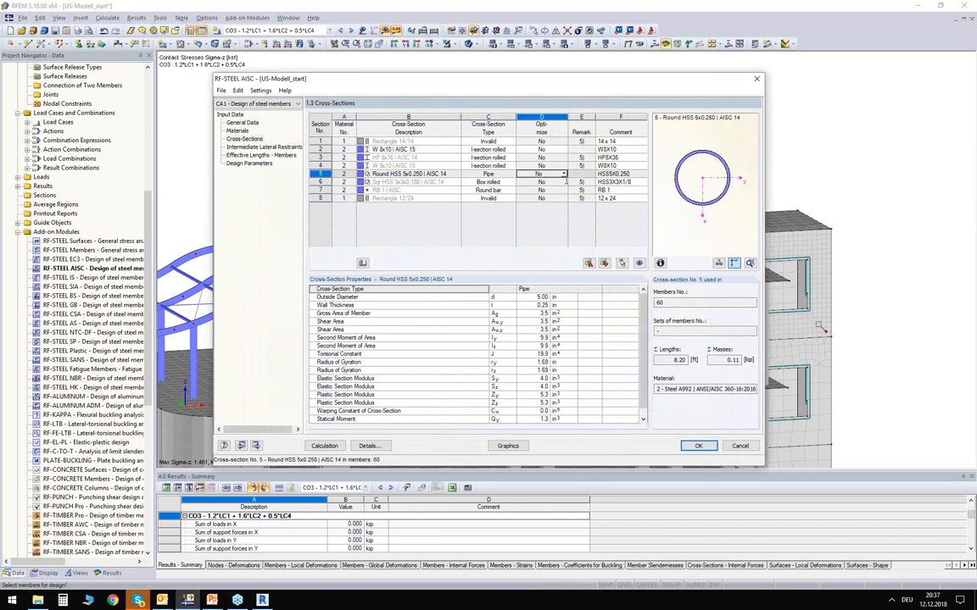
click(563, 175)
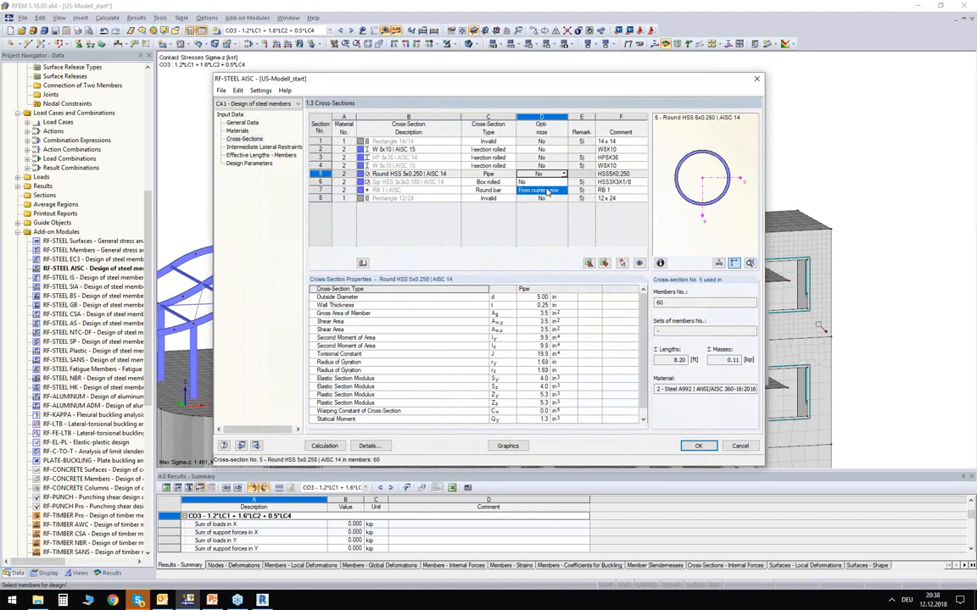
click(547, 192)
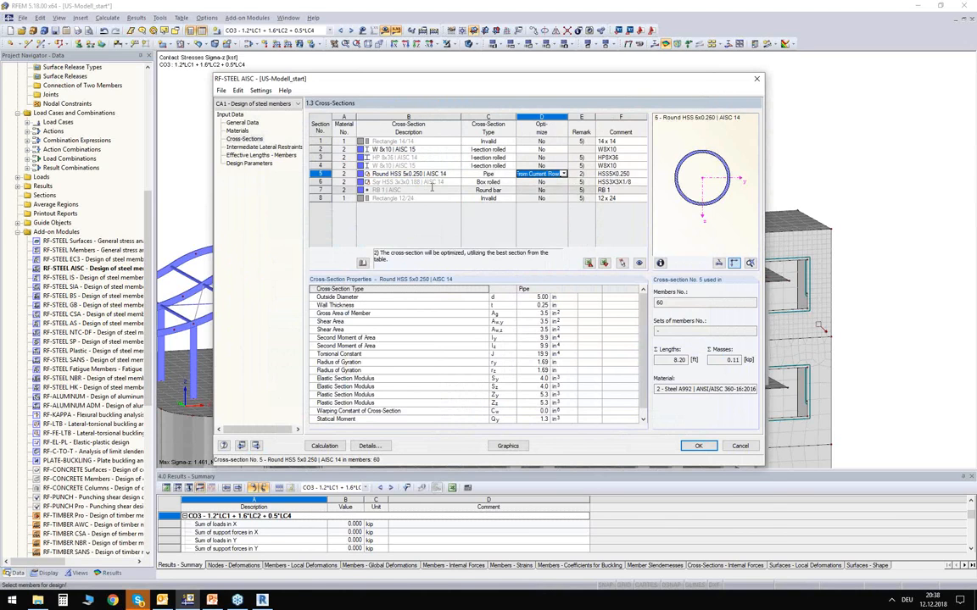
Step: Locate the member using cross-section 2, W 8x10, in the model and accept the steel design inputs
drag(453, 85, 453, 162)
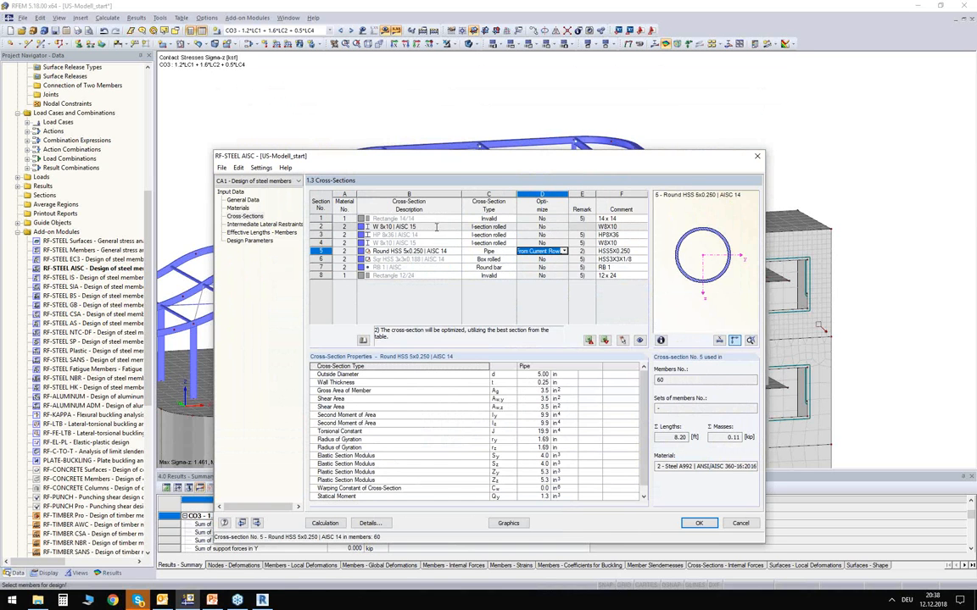
click(437, 227)
drag(492, 166, 492, 225)
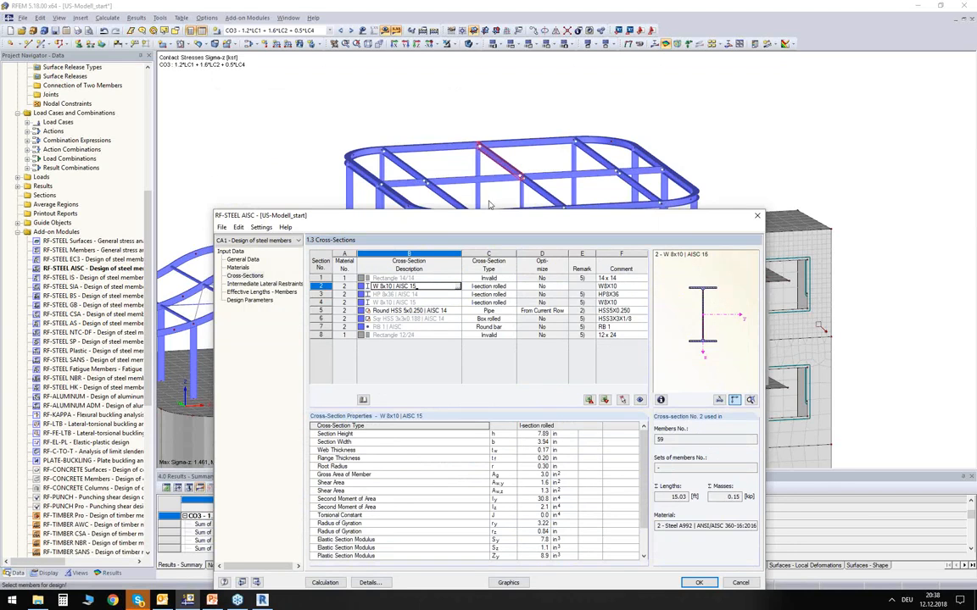
drag(490, 217, 492, 134)
click(713, 488)
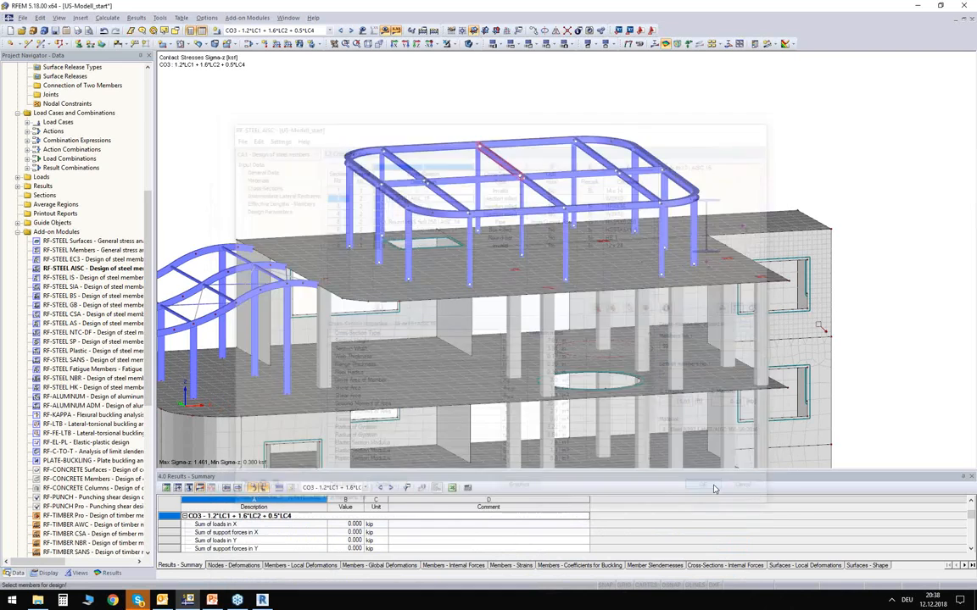
Step: Copy the middle cross beam and the next one with a column toward +X halfway into their neighbouring roof bays
scroll(487, 115, up, 5)
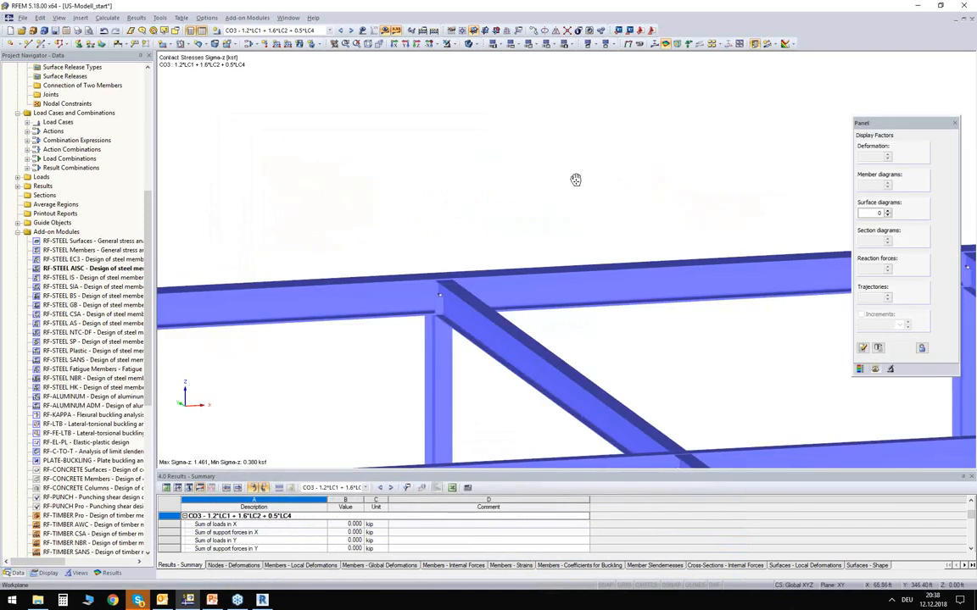
middle_drag(576, 178, 543, 147)
scroll(510, 127, down, 3)
scroll(500, 129, down, 3)
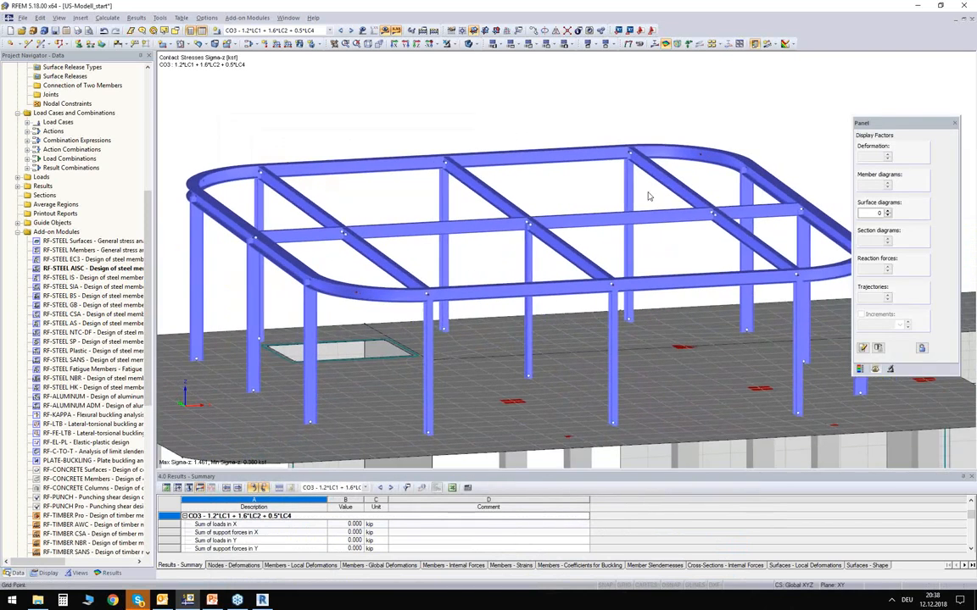
ctrl+click(584, 262)
ctrl+click(495, 200)
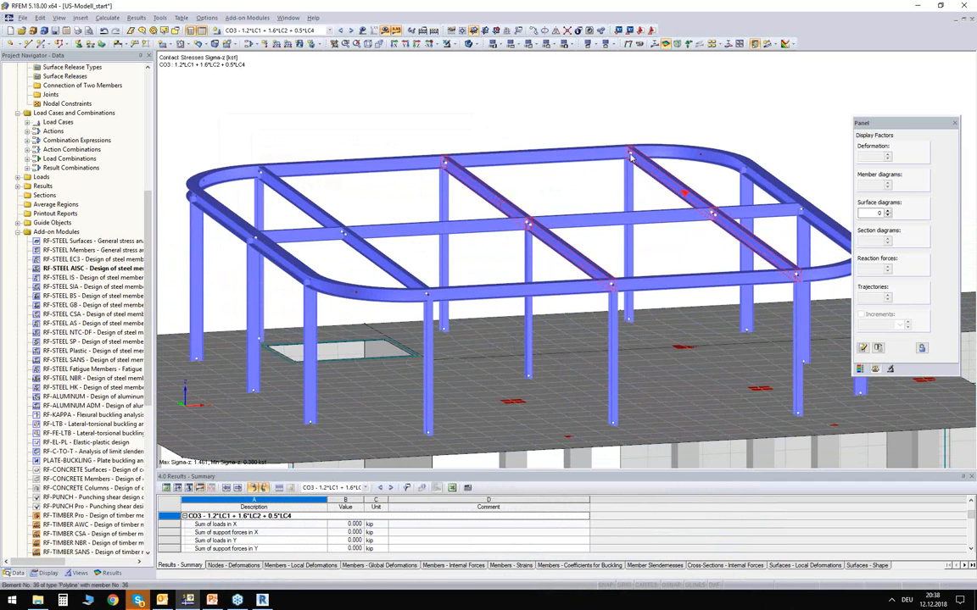
ctrl+drag(630, 154, 538, 157)
click(478, 321)
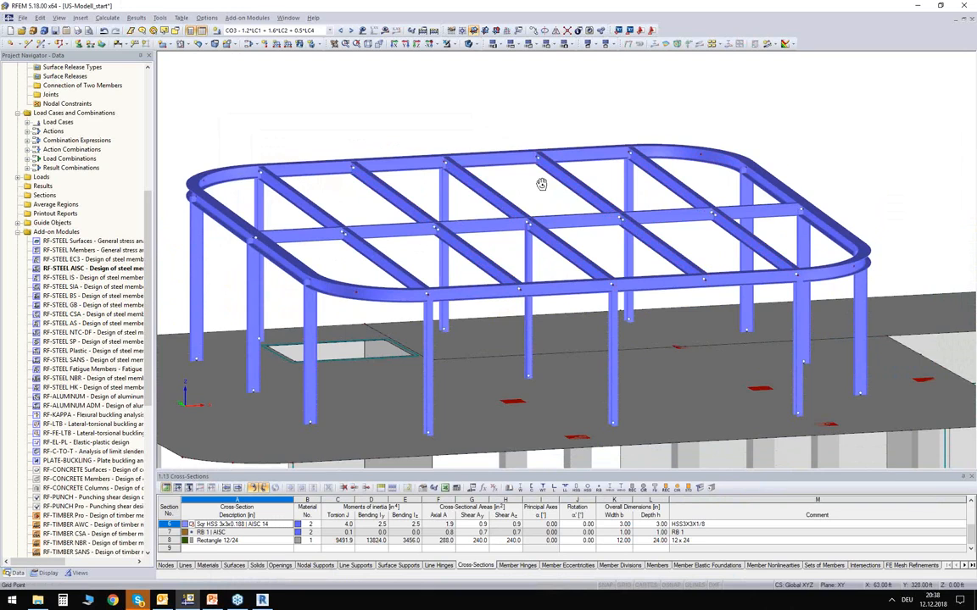
Step: Display the LC4 - SNOW1 loads on the roof frame and select the rear half of the middle cross beam
ctrl+middle_drag(541, 184, 462, 174)
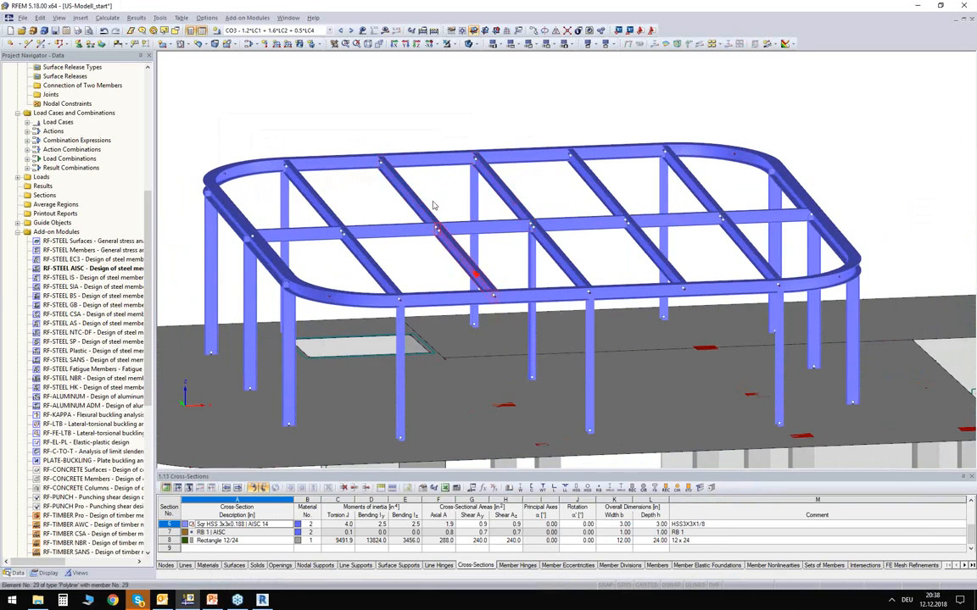
ctrl+middle_drag(404, 207, 484, 204)
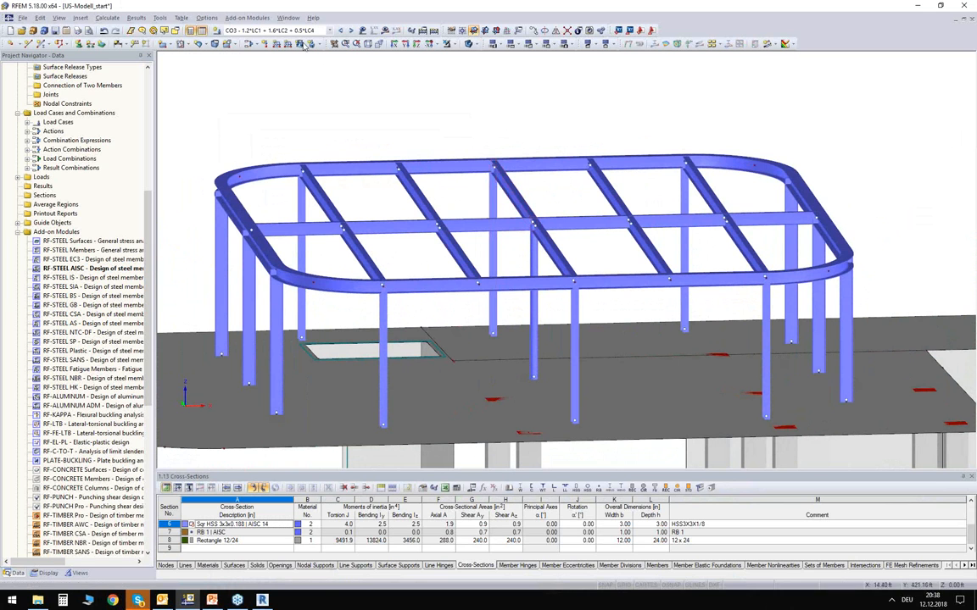
click(267, 30)
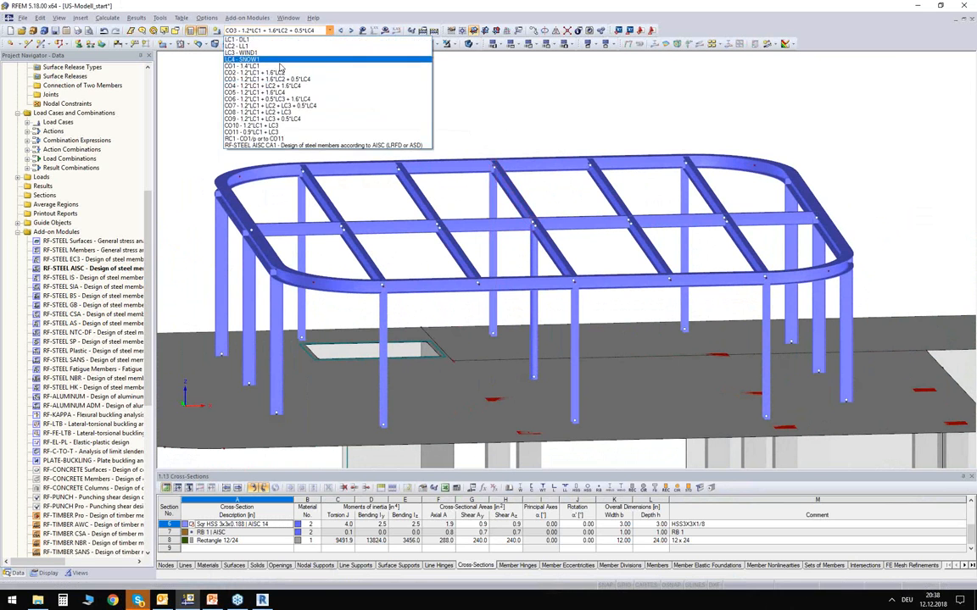
click(254, 61)
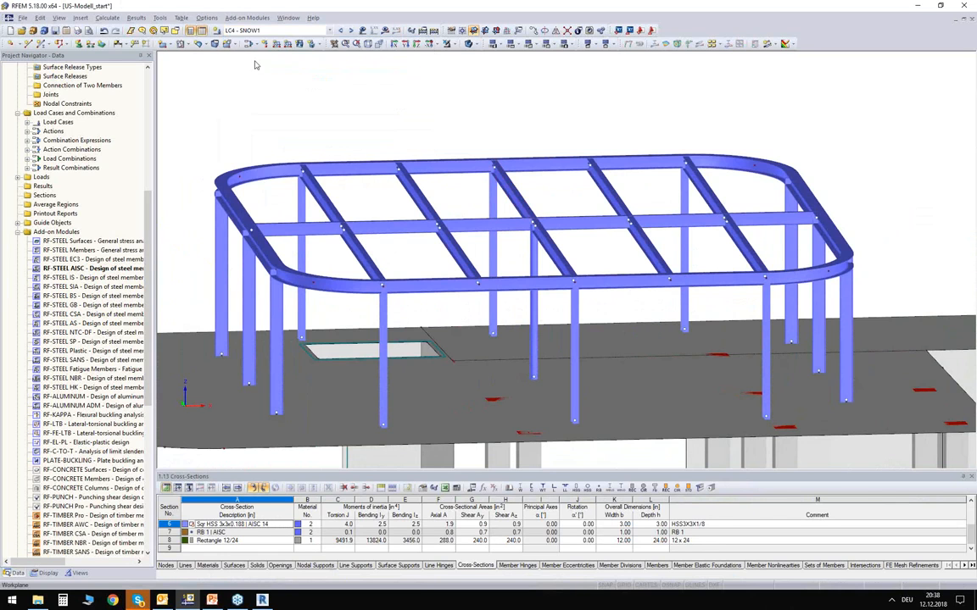
click(362, 30)
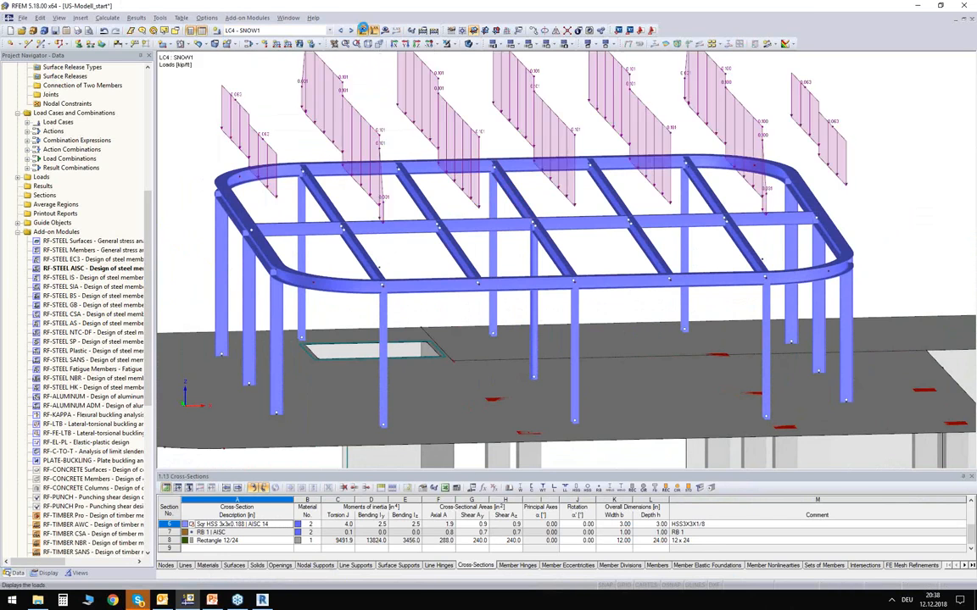
middle_drag(394, 101, 401, 166)
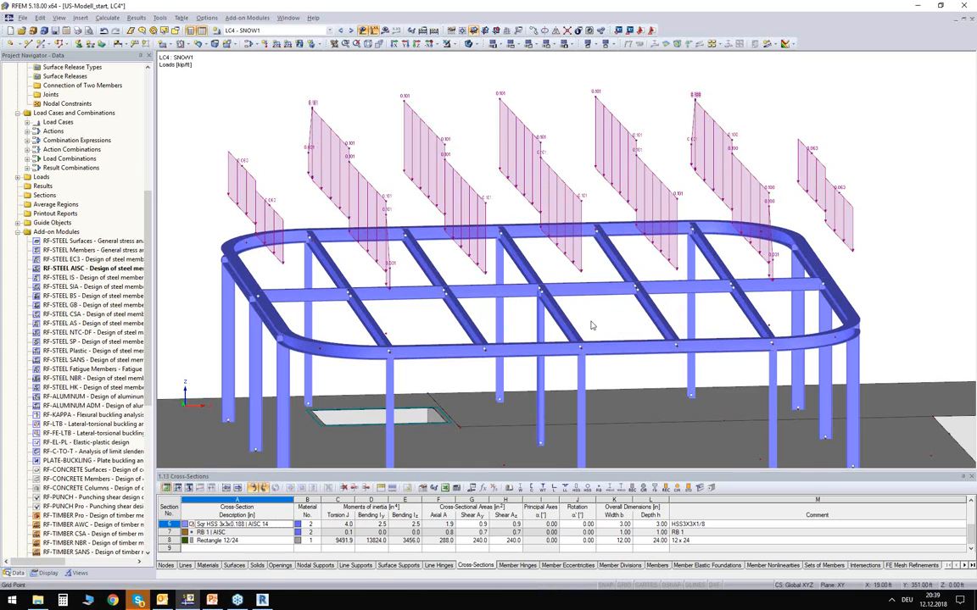
ctrl+middle_drag(539, 248, 541, 246)
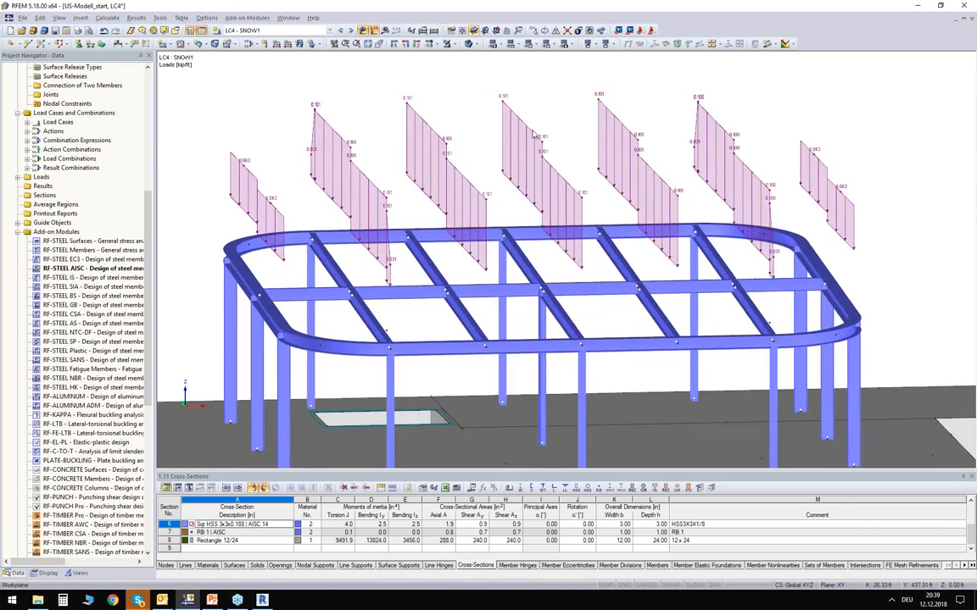
click(519, 265)
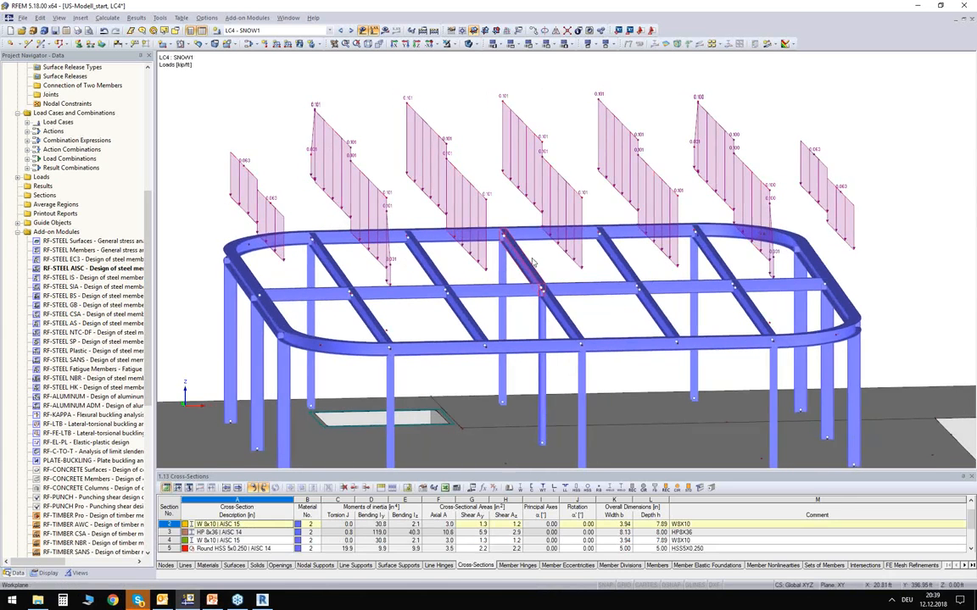
Step: Reopen the RF-STEEL AISC design case, review the W 8x10 cross-section and run the calculation
double_click(63, 268)
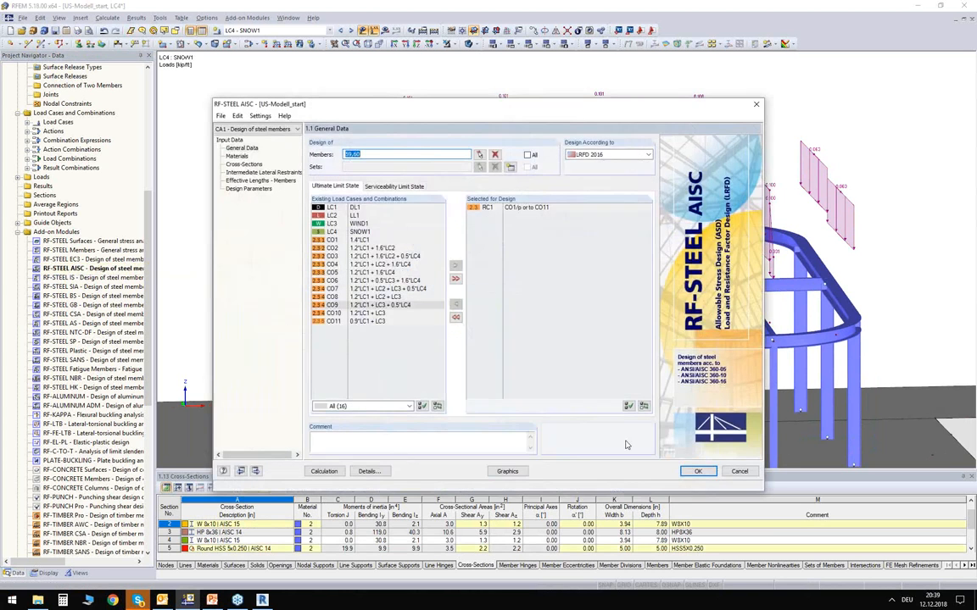
click(246, 163)
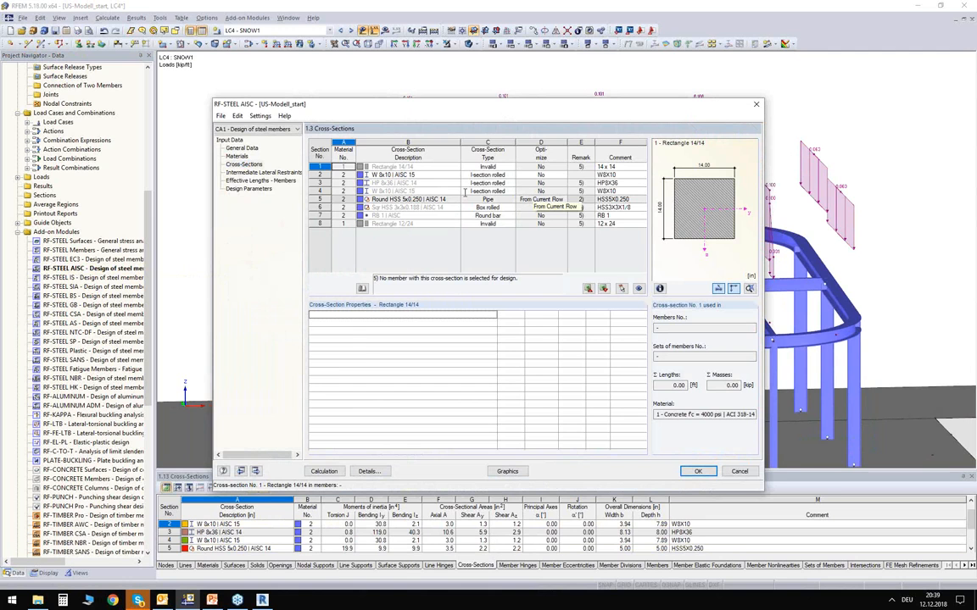
click(423, 175)
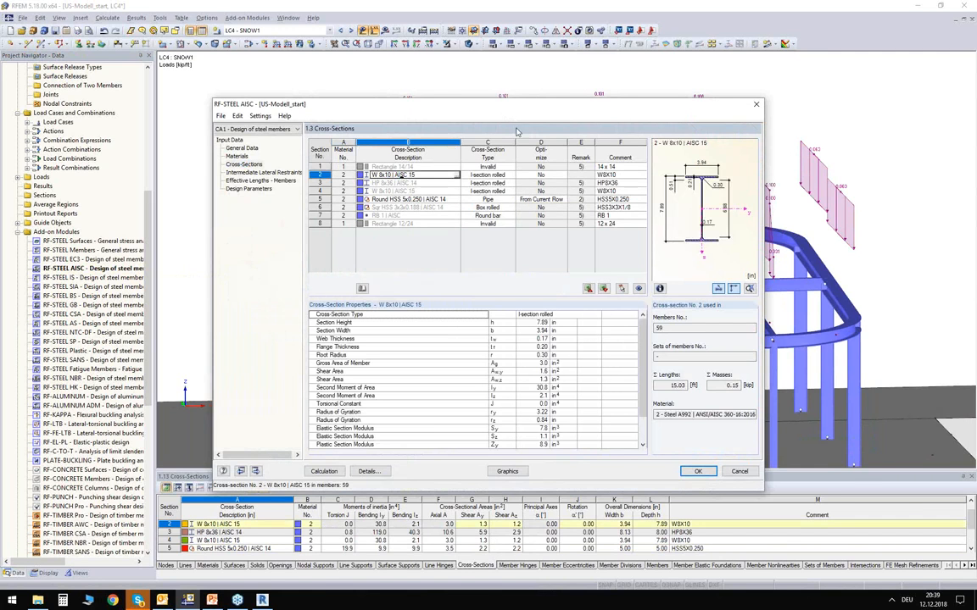
mouse_move(501, 109)
mouse_down()
mouse_move(528, 174)
mouse_move(593, 277)
mouse_move(539, 333)
mouse_move(549, 247)
mouse_move(503, 103)
mouse_up()
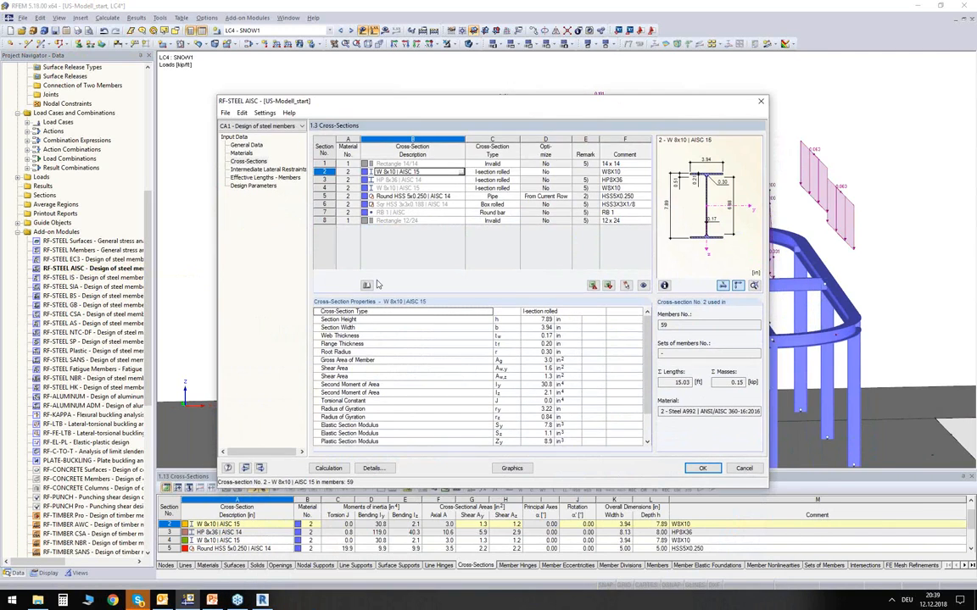
click(329, 469)
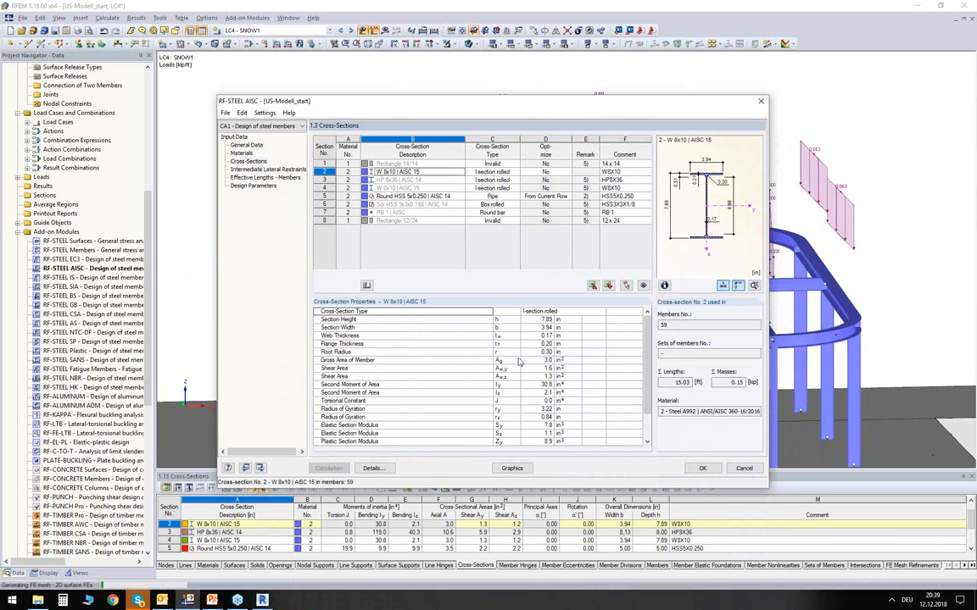
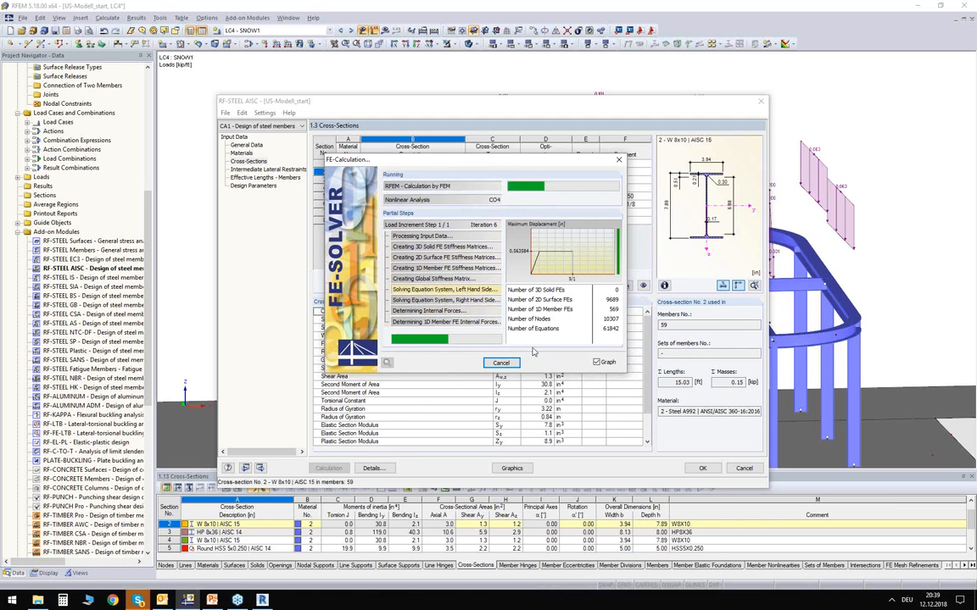
Step: Check the processor load in the Windows Task Manager while the FE calculation runs, and close it again
right_click(503, 600)
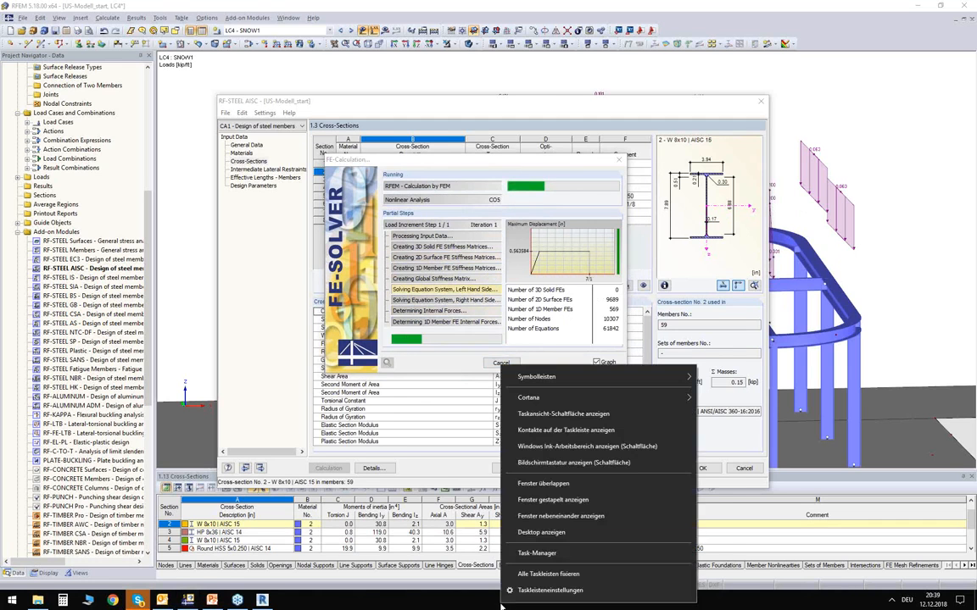
click(543, 552)
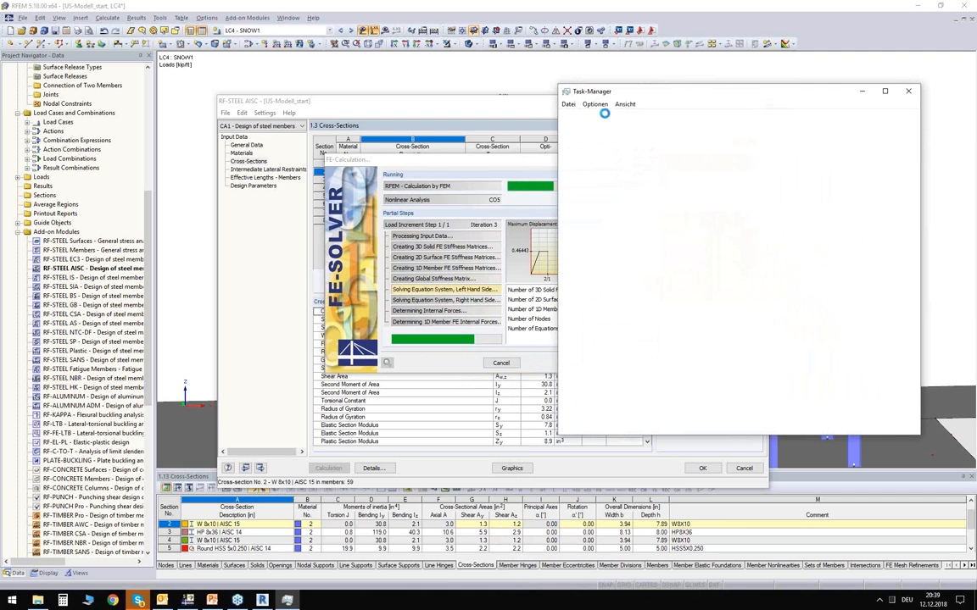
click(607, 119)
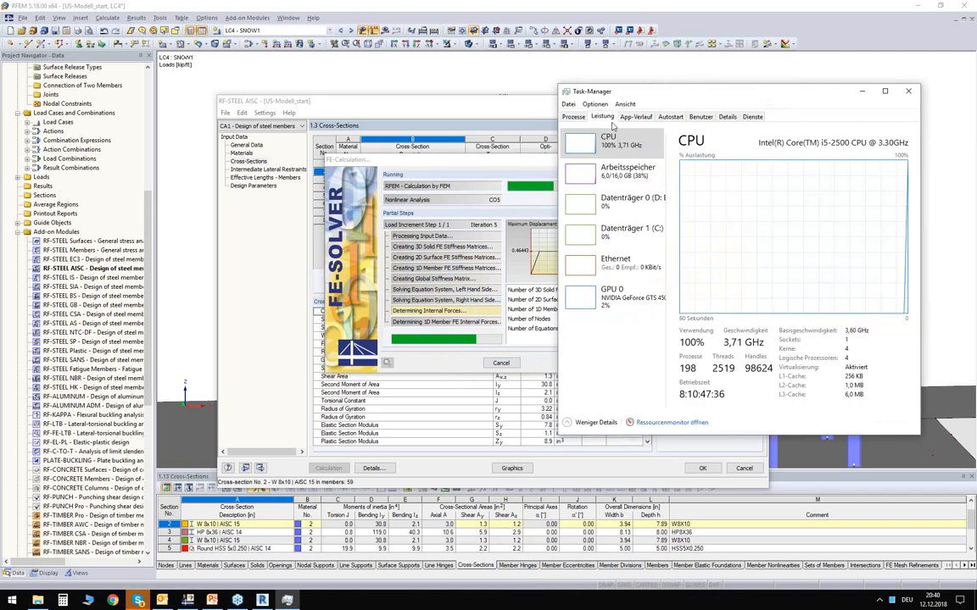
drag(649, 92, 626, 77)
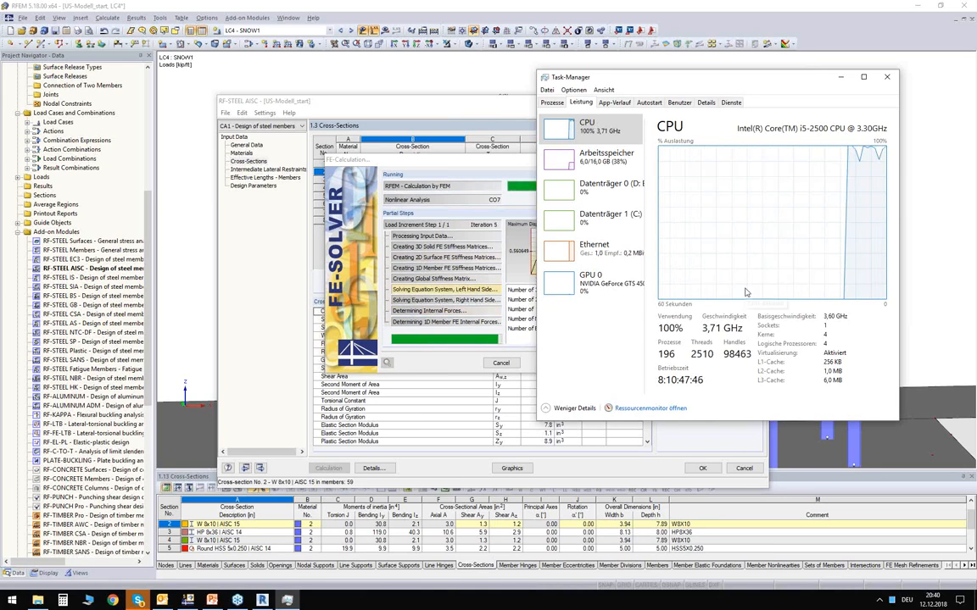
drag(714, 83, 694, 117)
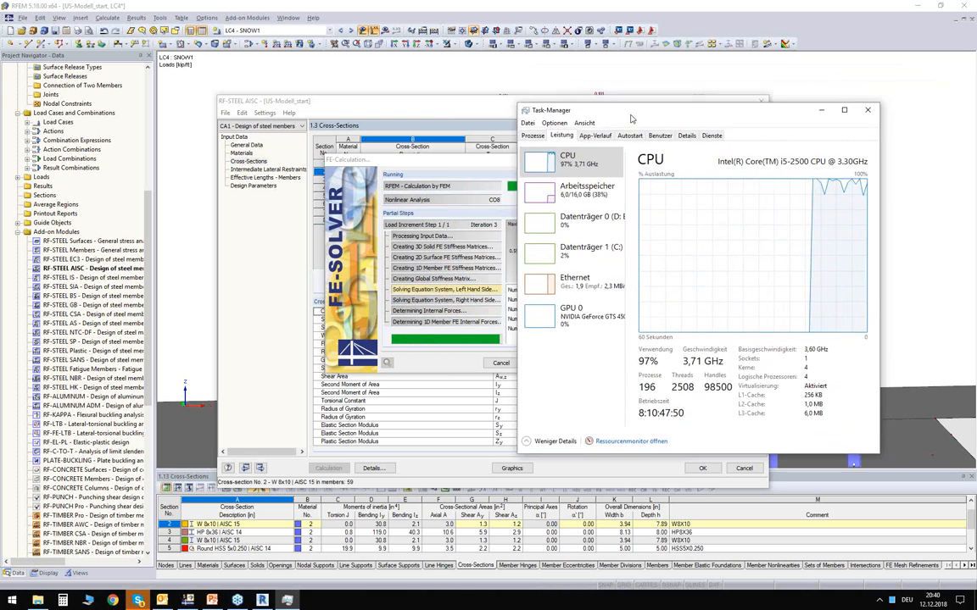
drag(631, 119, 626, 123)
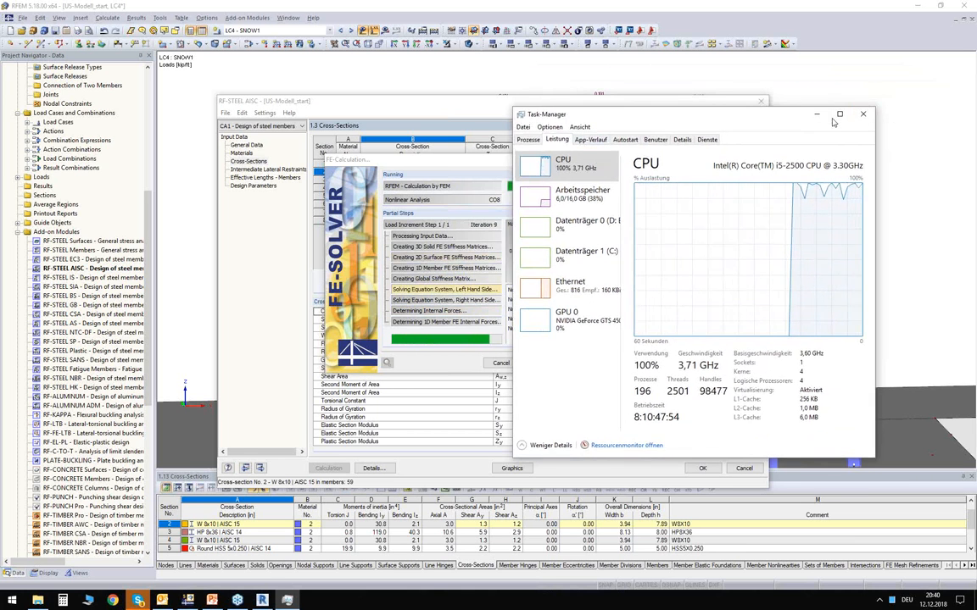
click(862, 114)
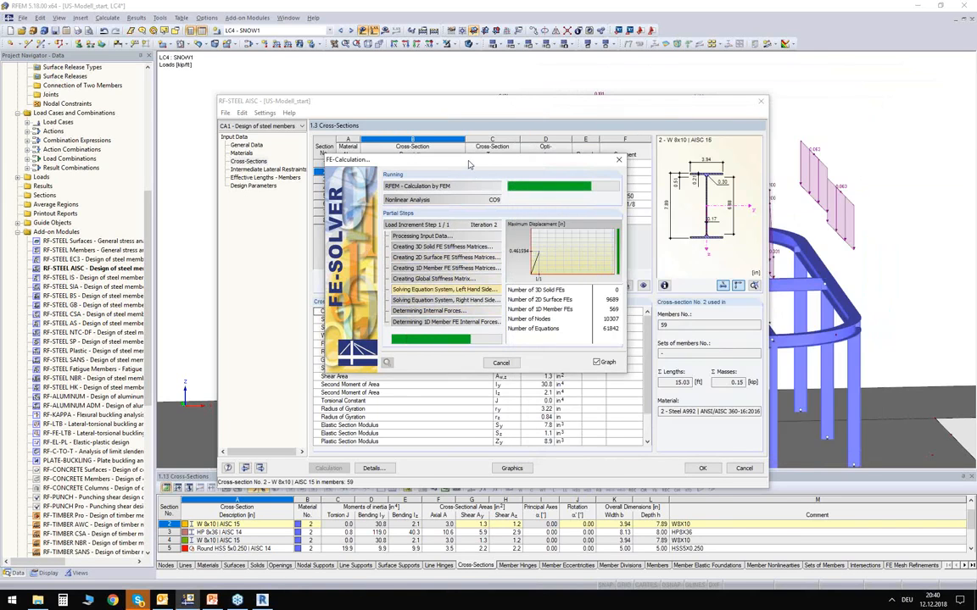
drag(469, 164, 479, 139)
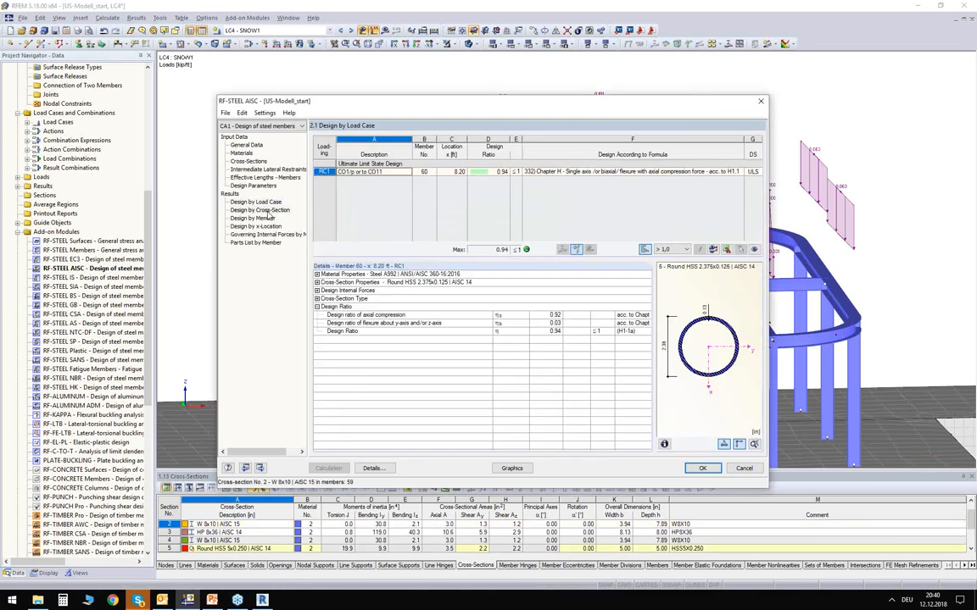
Step: Review the design ratios by cross-section for W 8x10 lateral-torsional buckling and the round HSS under combined flexure and axial compression
click(260, 209)
click(433, 182)
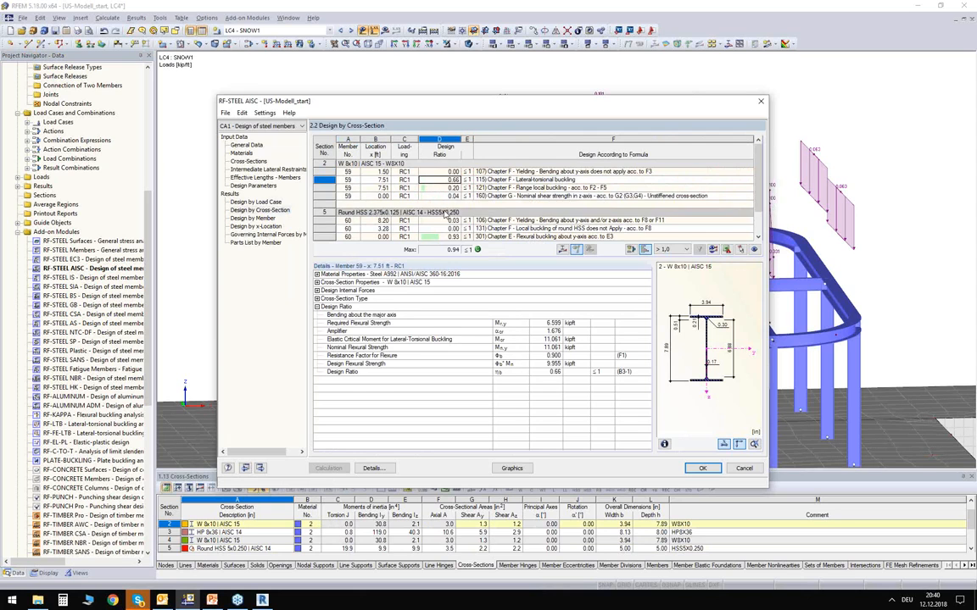
scroll(436, 235, down, 1)
click(439, 237)
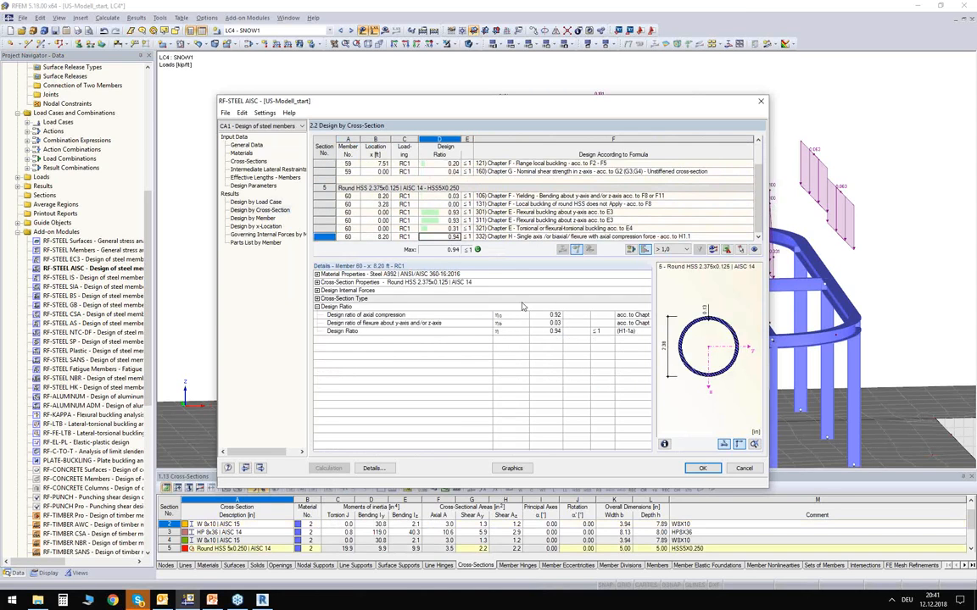
Step: Compare the cross-sections with their members in the roof frame and inspect the available options for Round HSS 2.375x0.125
click(248, 161)
drag(448, 106, 481, 262)
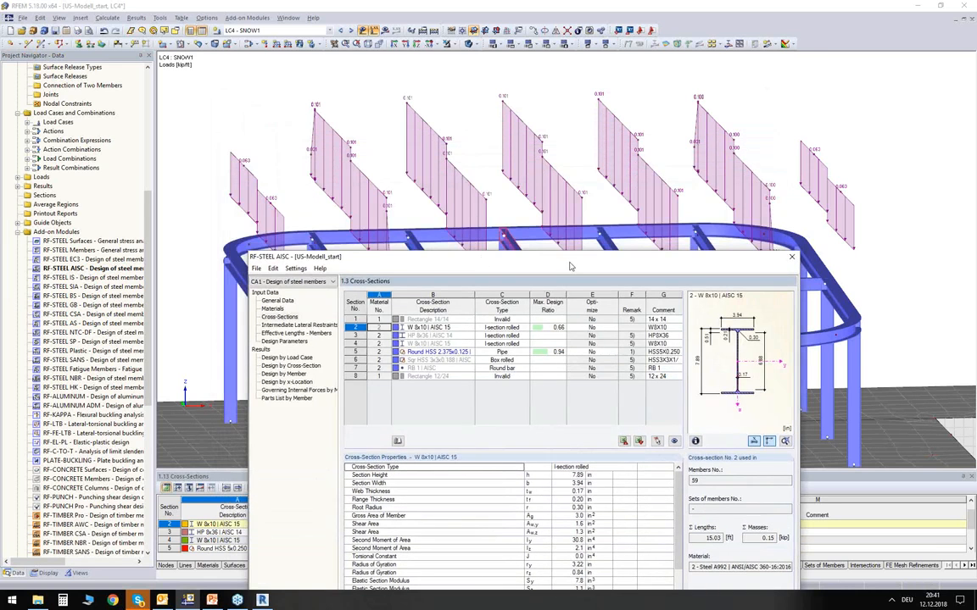
drag(565, 268, 567, 366)
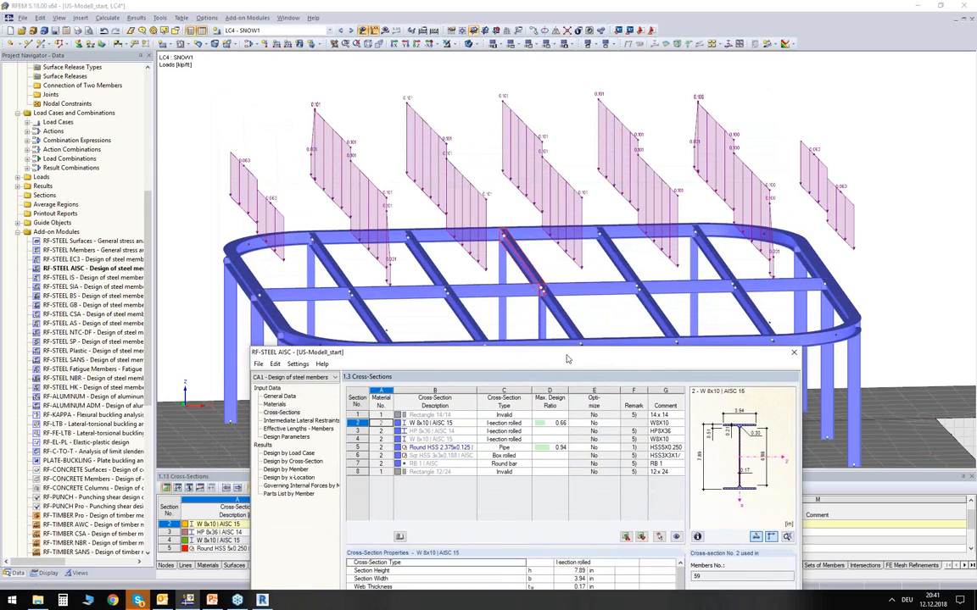
click(439, 449)
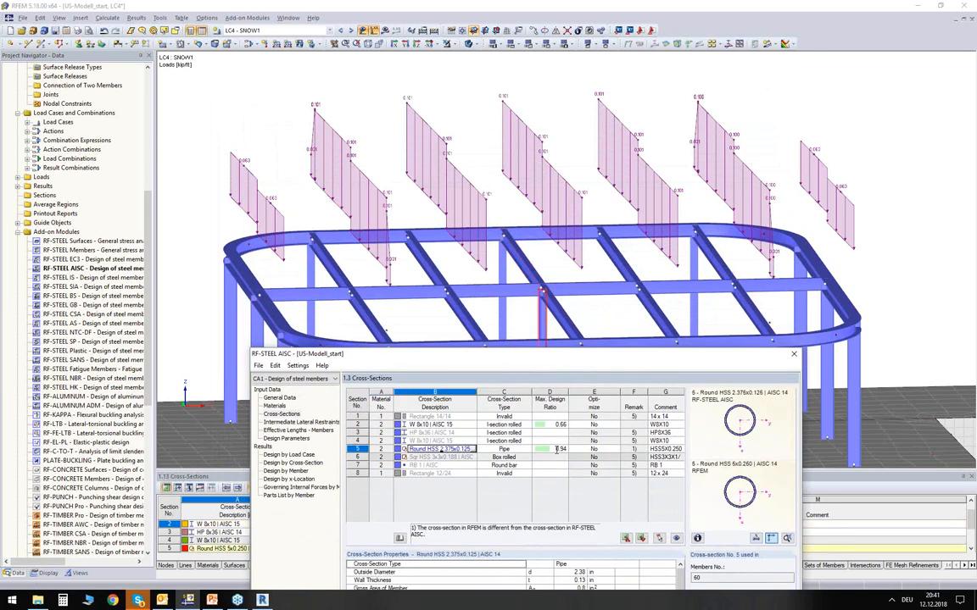
drag(559, 354, 562, 369)
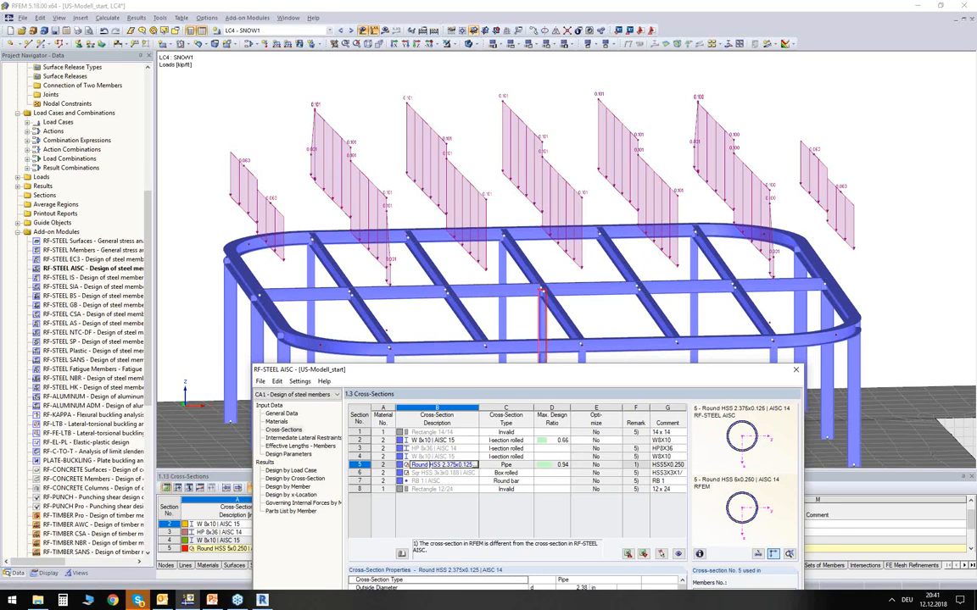
right_click(440, 465)
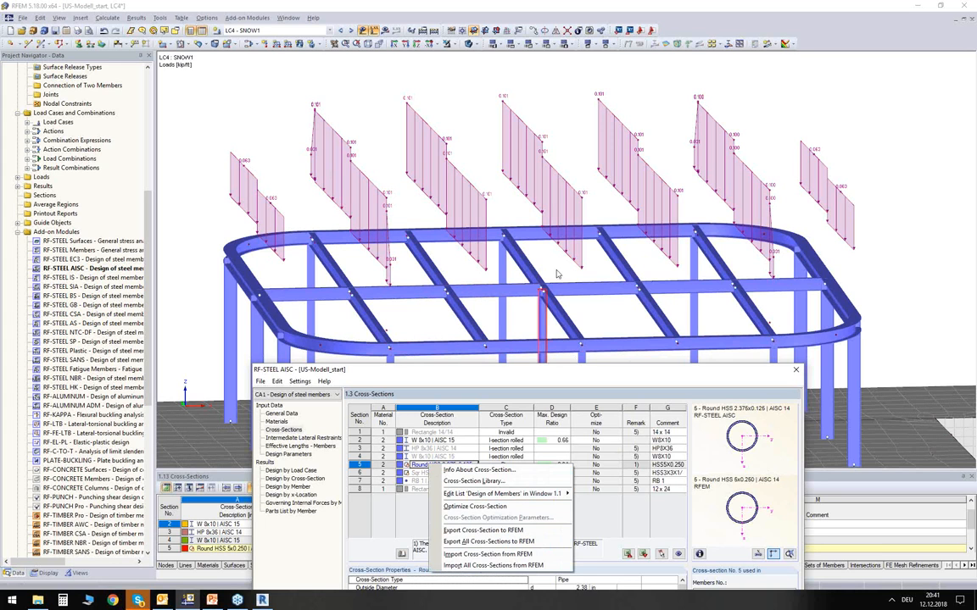
click(540, 372)
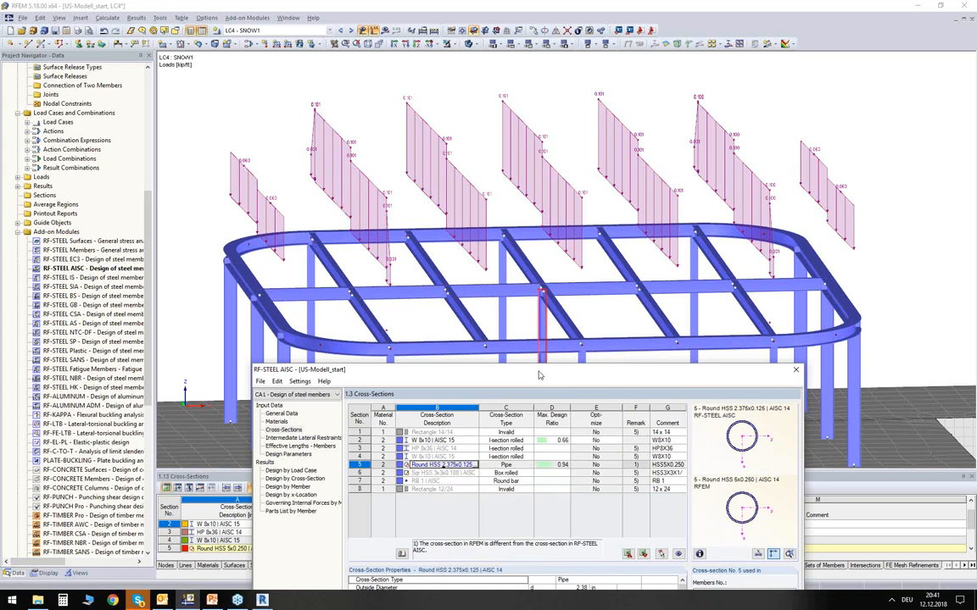
drag(540, 373, 529, 230)
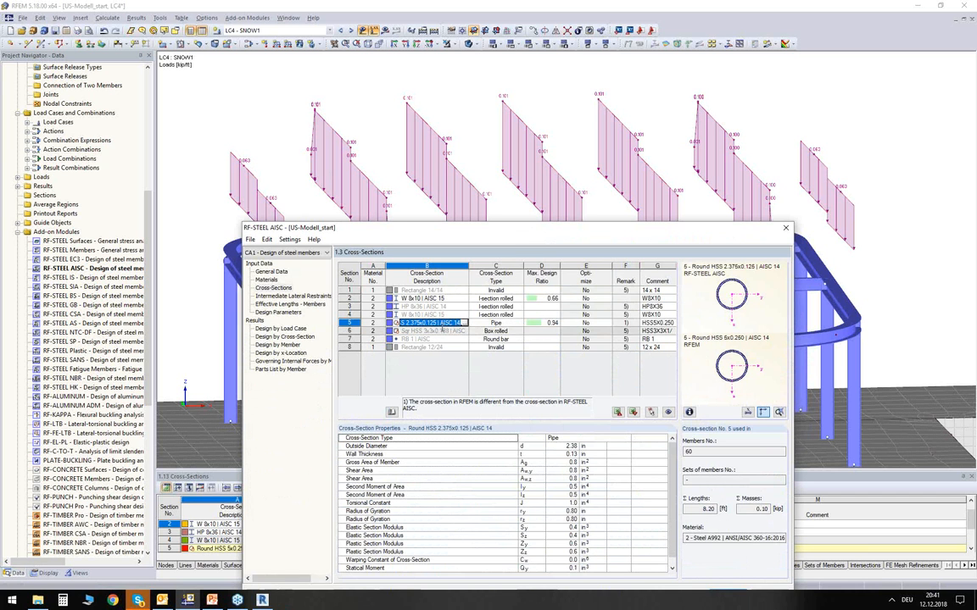
drag(445, 237, 435, 82)
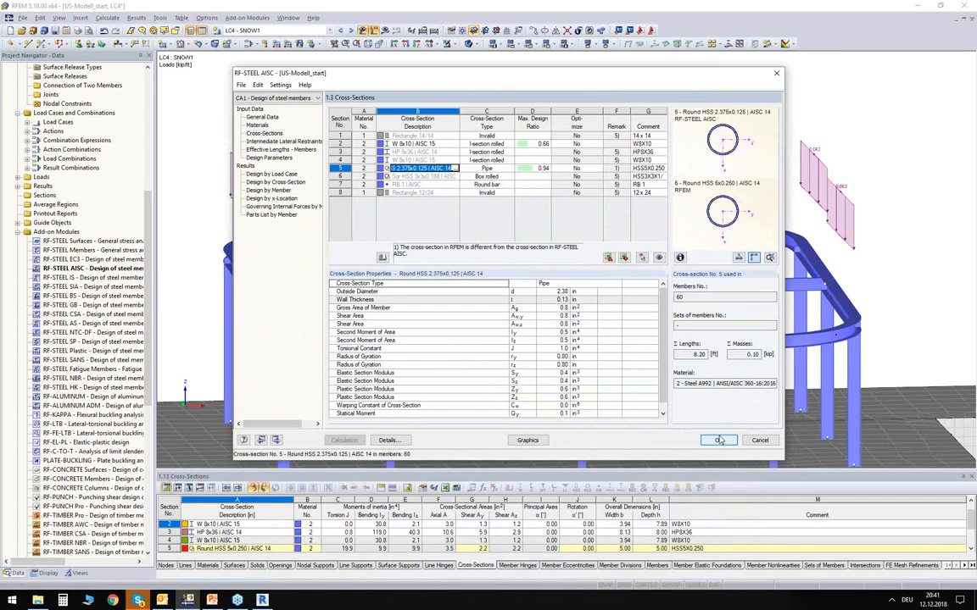
Step: Display the member design ratios graphically on the roof frame and return to the design case
click(528, 440)
ctrl+middle_drag(400, 225, 434, 285)
scroll(419, 229, up, 4)
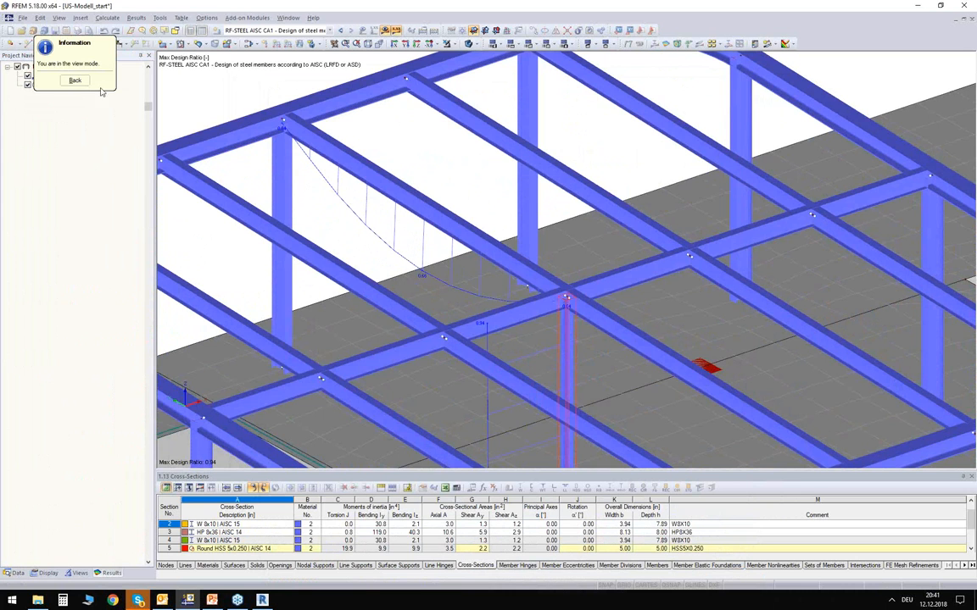
click(74, 80)
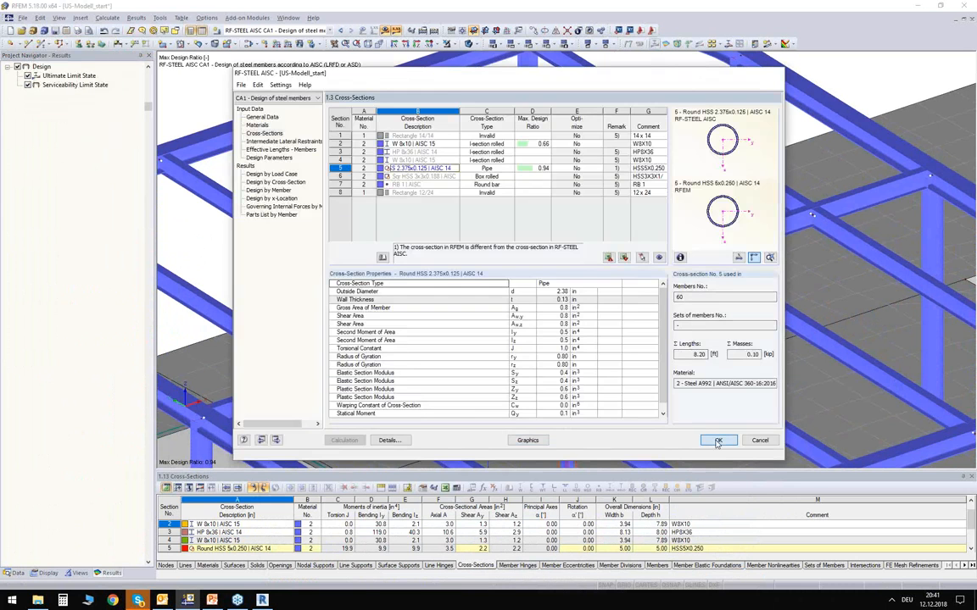
Step: Accept the steel design case and select the entire upper roof frame with its columns
click(719, 441)
ctrl+middle_drag(616, 225, 523, 181)
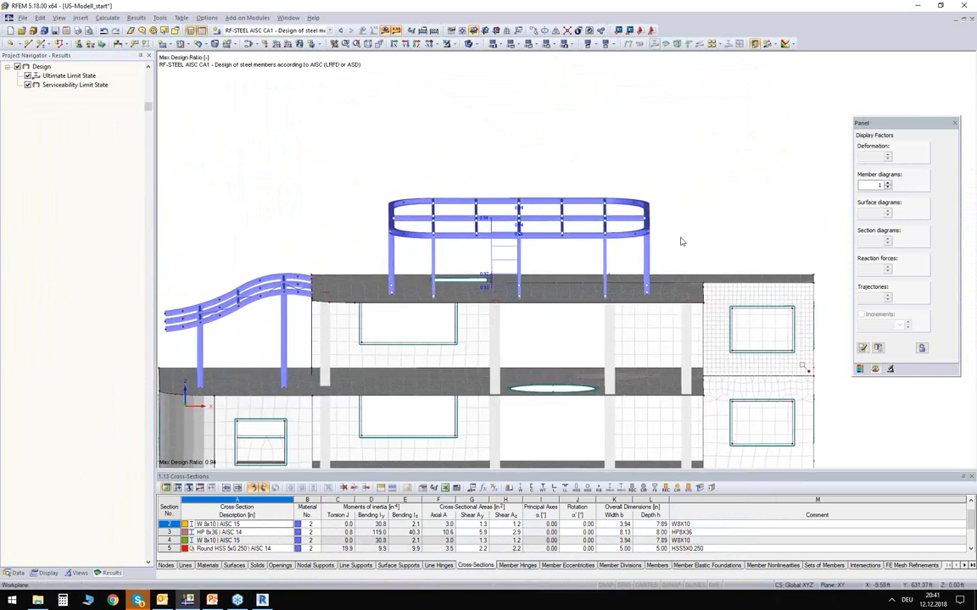
drag(677, 258, 347, 147)
ctrl+middle_drag(347, 147, 318, 148)
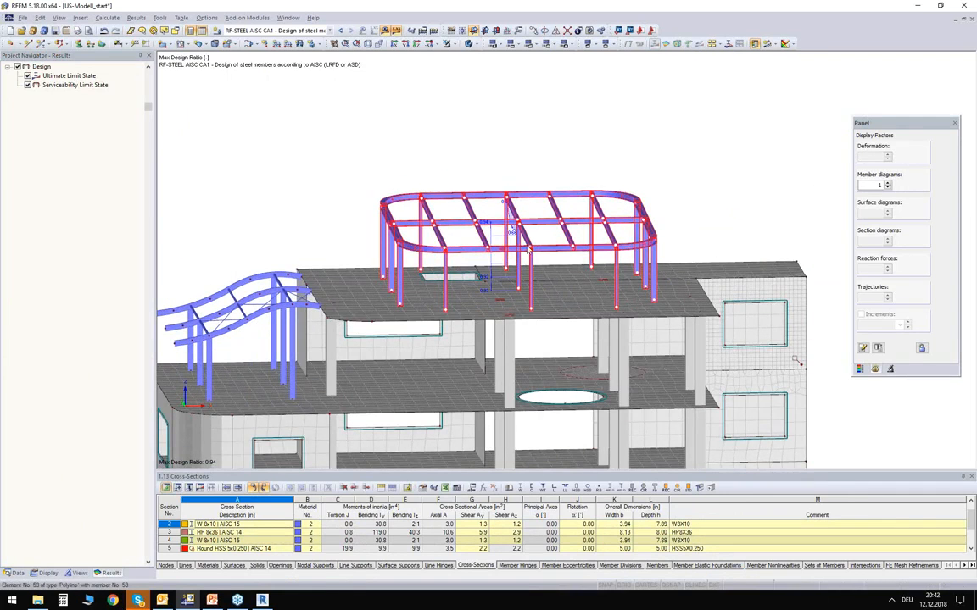
scroll(508, 222, up, 3)
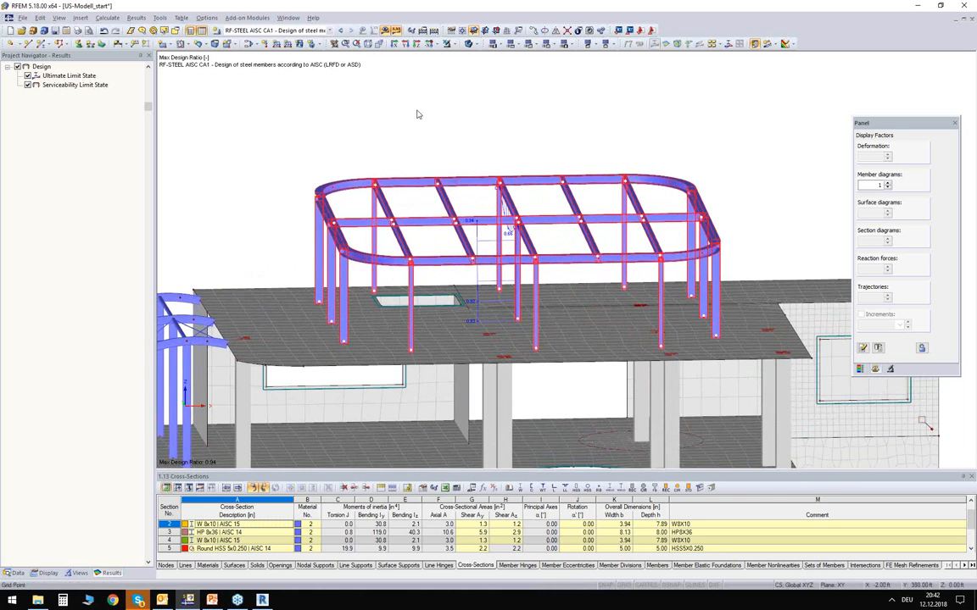
ctrl+middle_drag(439, 146, 408, 107)
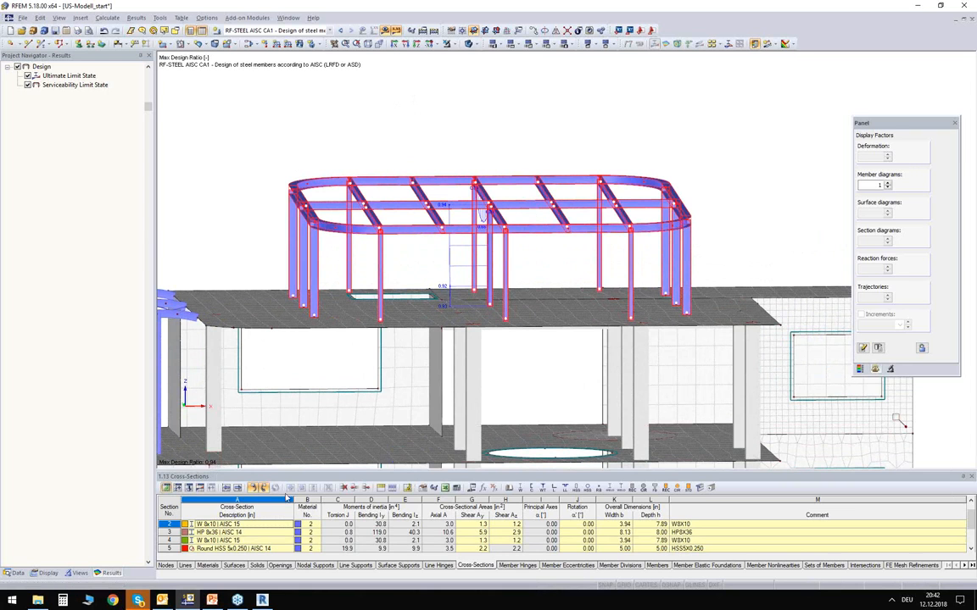
Step: Switch to Revit's 3D view and set up an RFEM model import of only selected objects, without member eccentricities
click(262, 600)
click(171, 93)
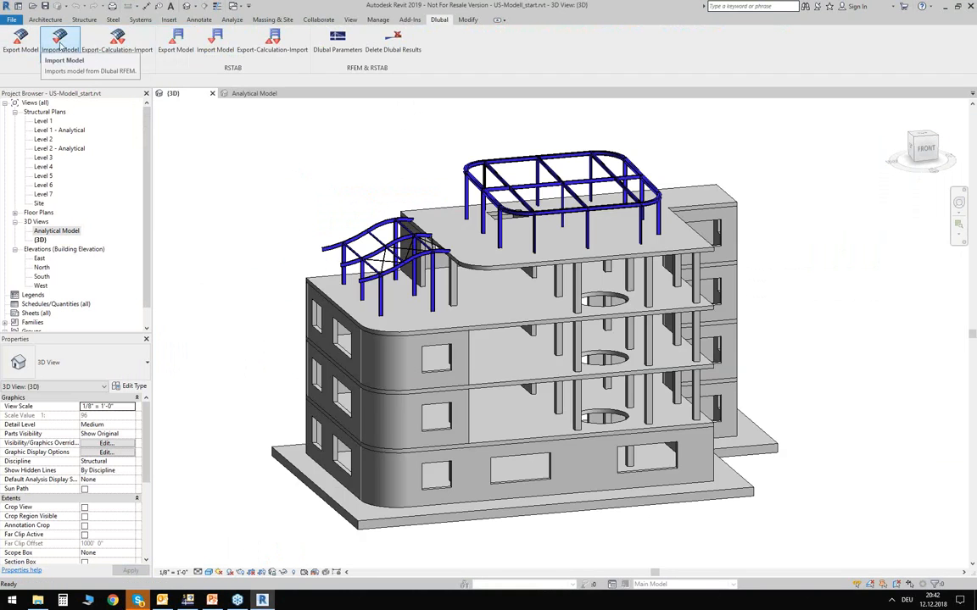
click(60, 40)
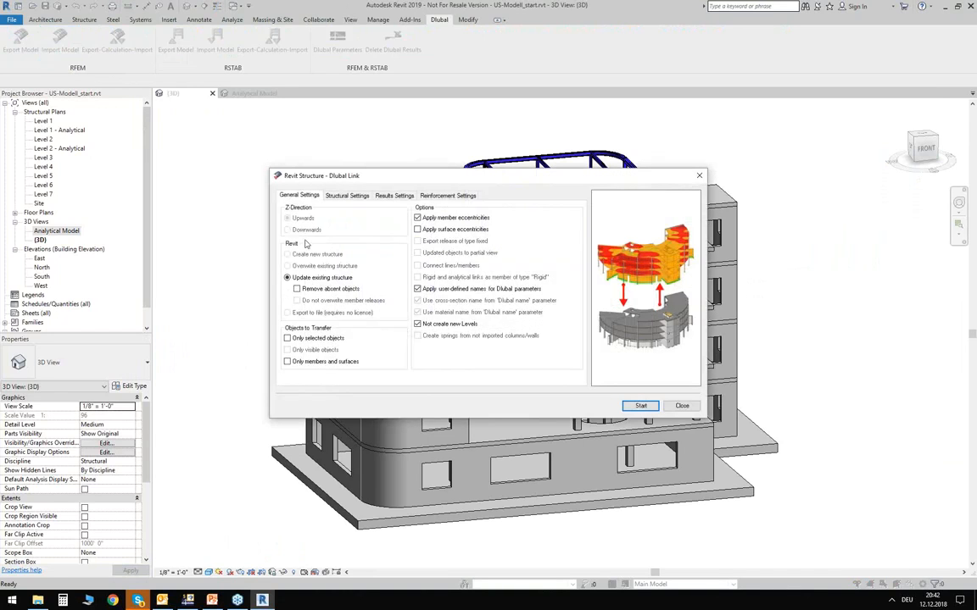
click(293, 339)
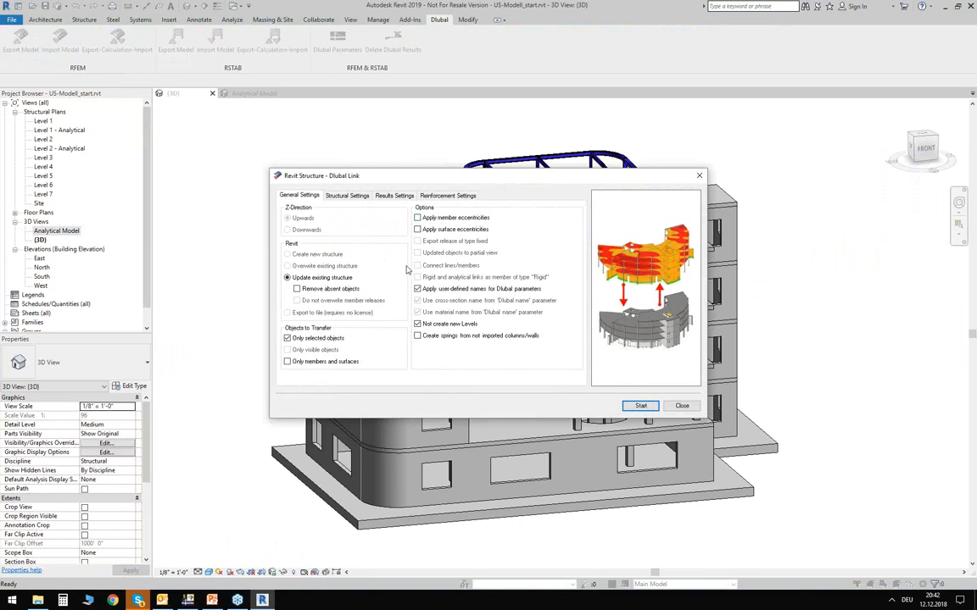
Step: Review the structural, results and reinforcement settings of the Dlubal import
click(346, 196)
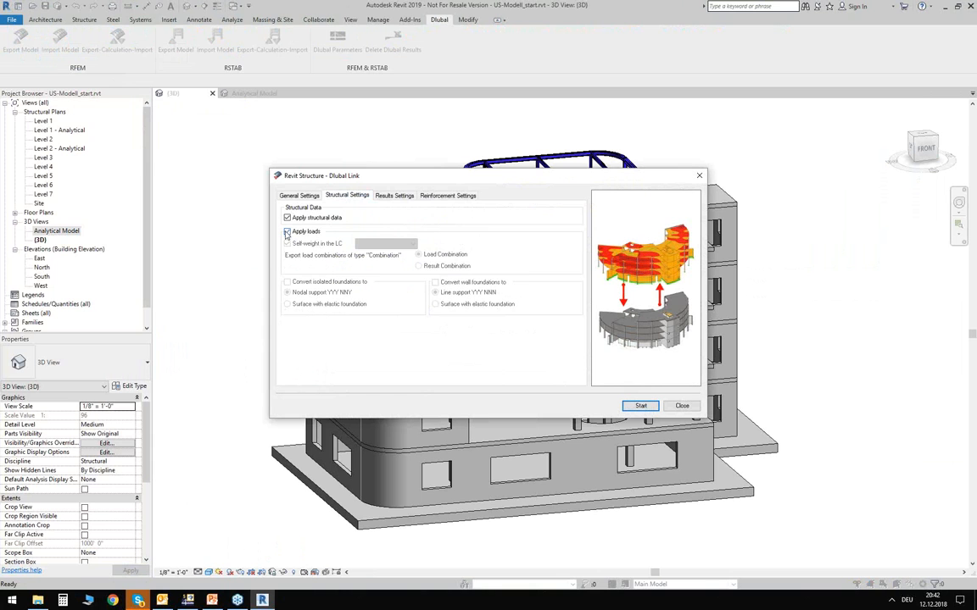
click(409, 198)
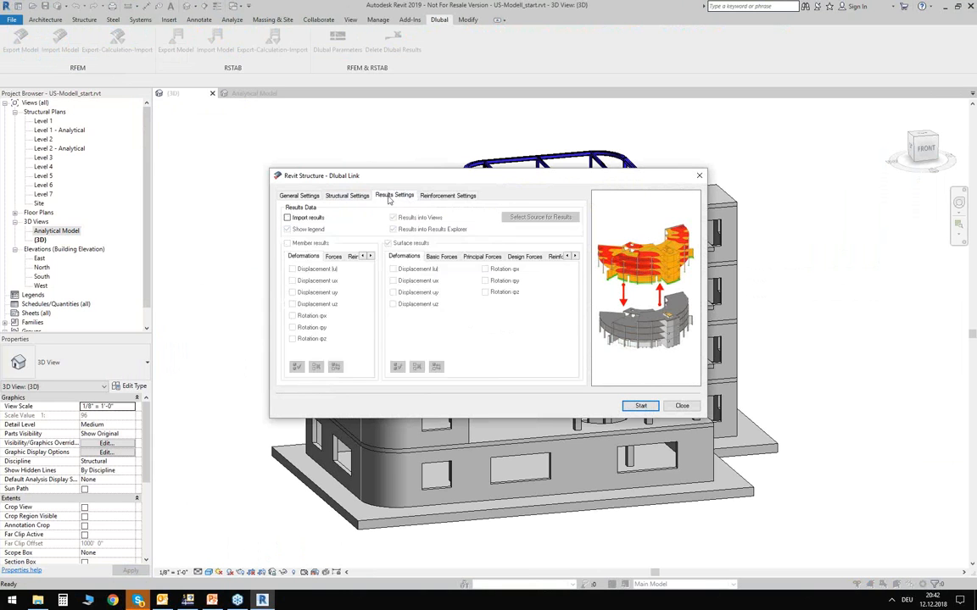
click(446, 198)
click(406, 197)
click(305, 198)
Step: Run the import from RFEM, dismiss the ignored-objects report and the import log, and inspect the updated roof frame
drag(550, 182, 342, 286)
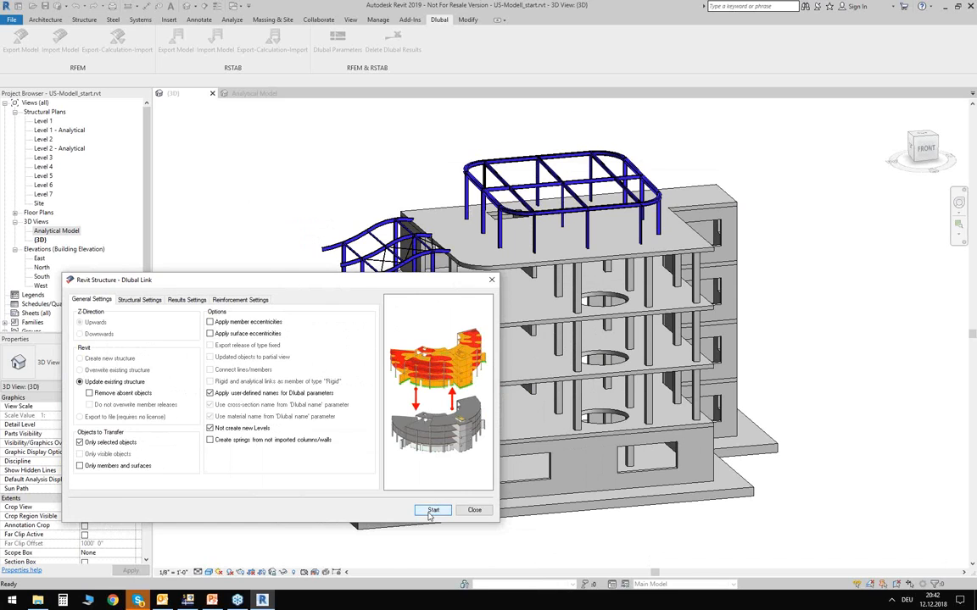
click(432, 511)
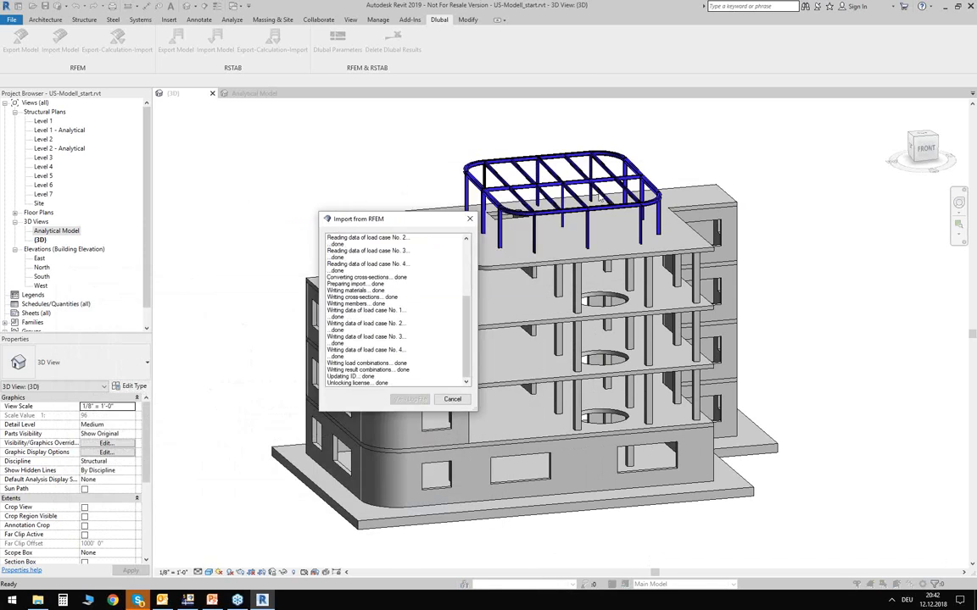
drag(431, 183, 432, 227)
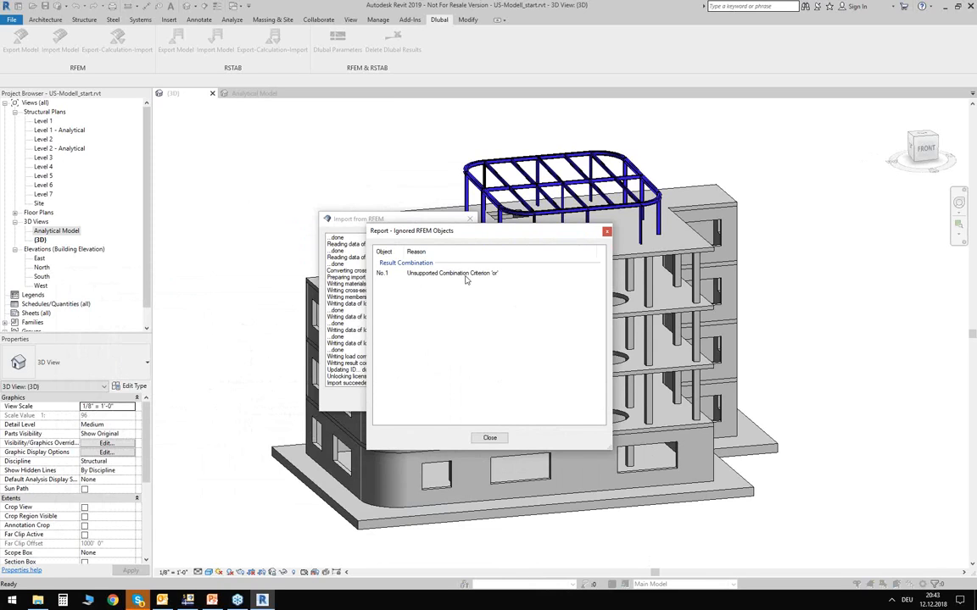
click(490, 438)
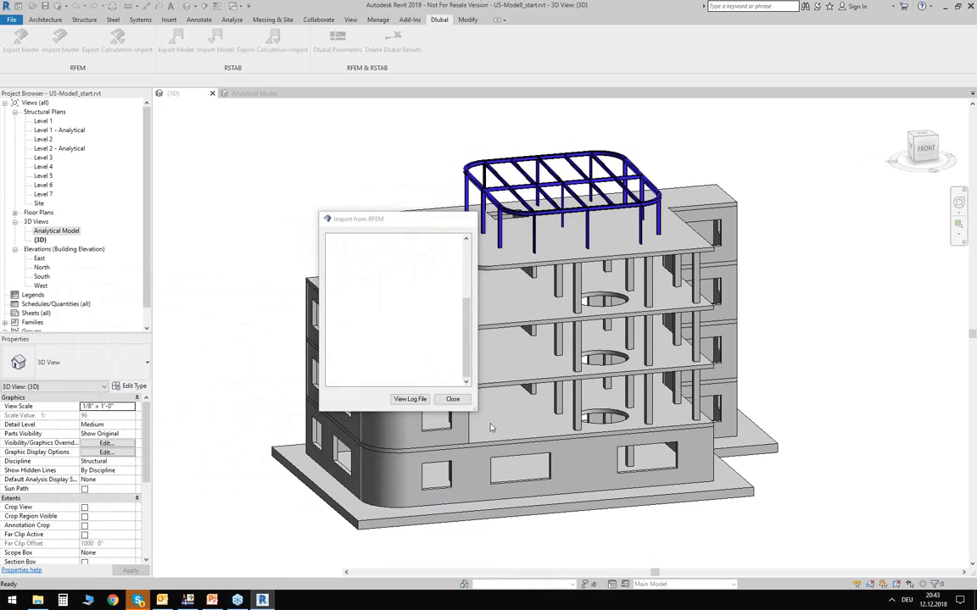
click(451, 398)
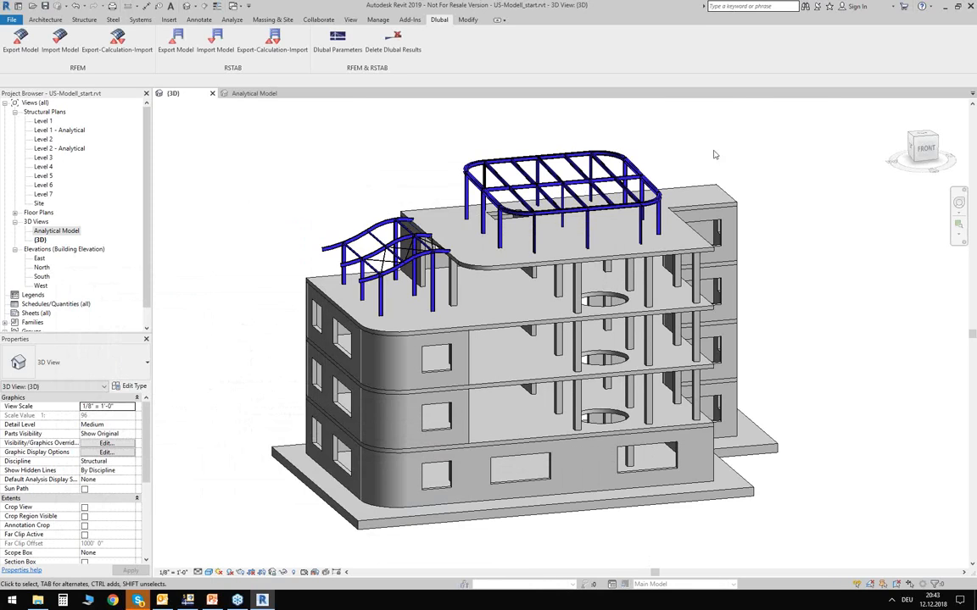
scroll(571, 136, up, 5)
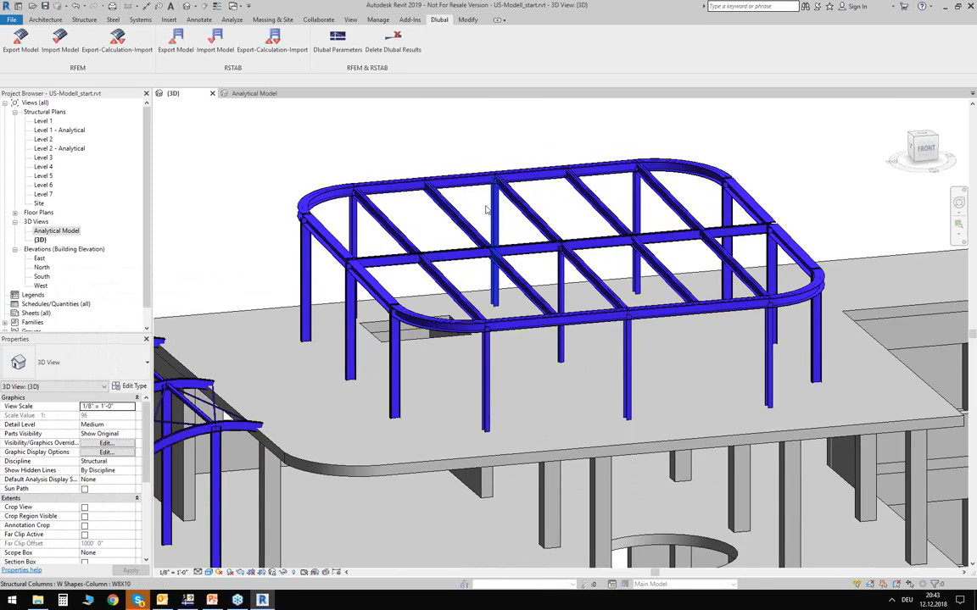
Step: Inspect the analytical properties of a rear roof frame column, including its base and top releases
middle_drag(485, 209, 474, 211)
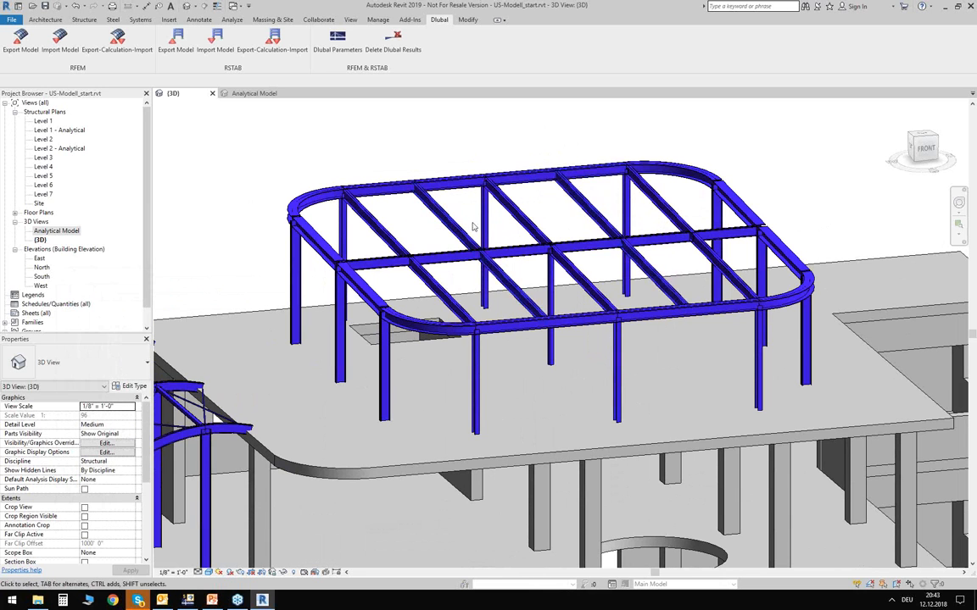
middle_drag(502, 233, 529, 207)
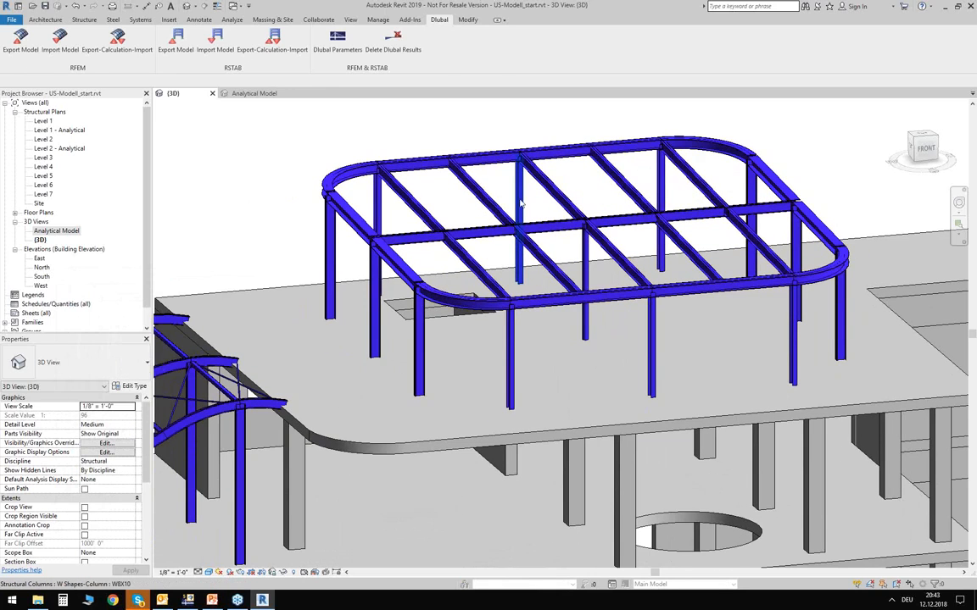
click(520, 203)
click(36, 387)
click(34, 397)
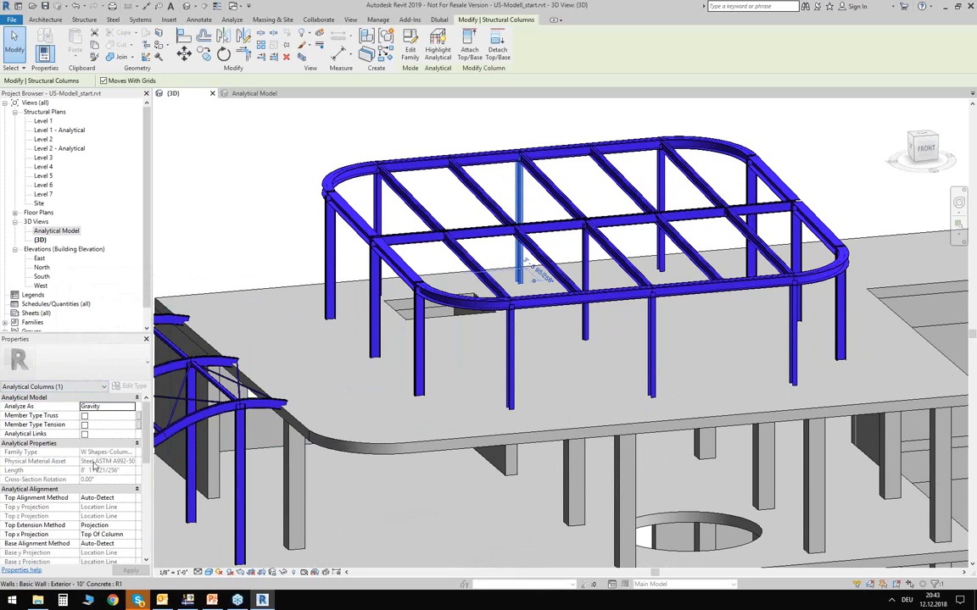
scroll(94, 467, down, 5)
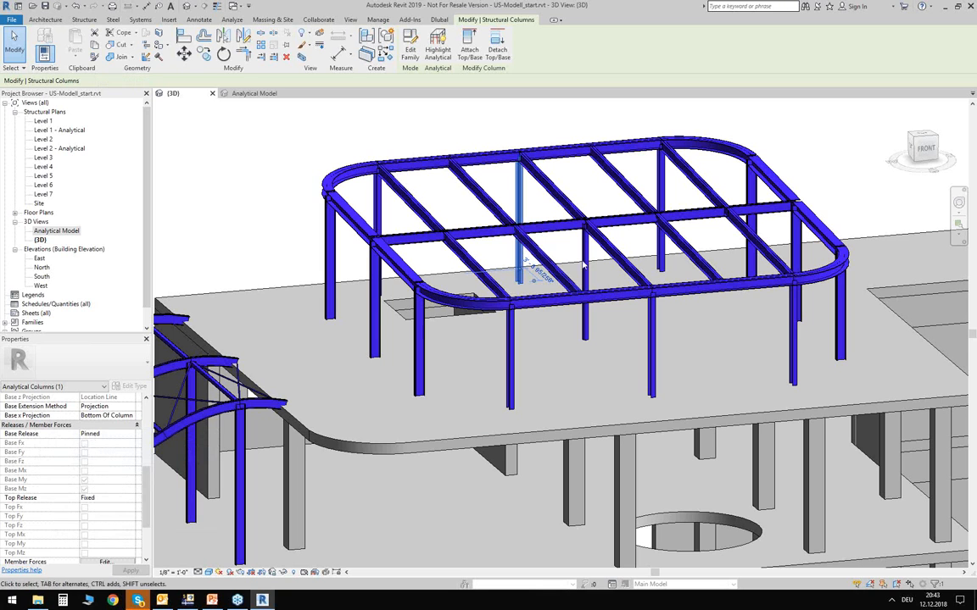
click(233, 212)
Step: Examine the whole building from several sides, including the concrete beams and columns directly below the upper roof slab
scroll(238, 219, down, 2)
middle_drag(234, 221, 239, 237)
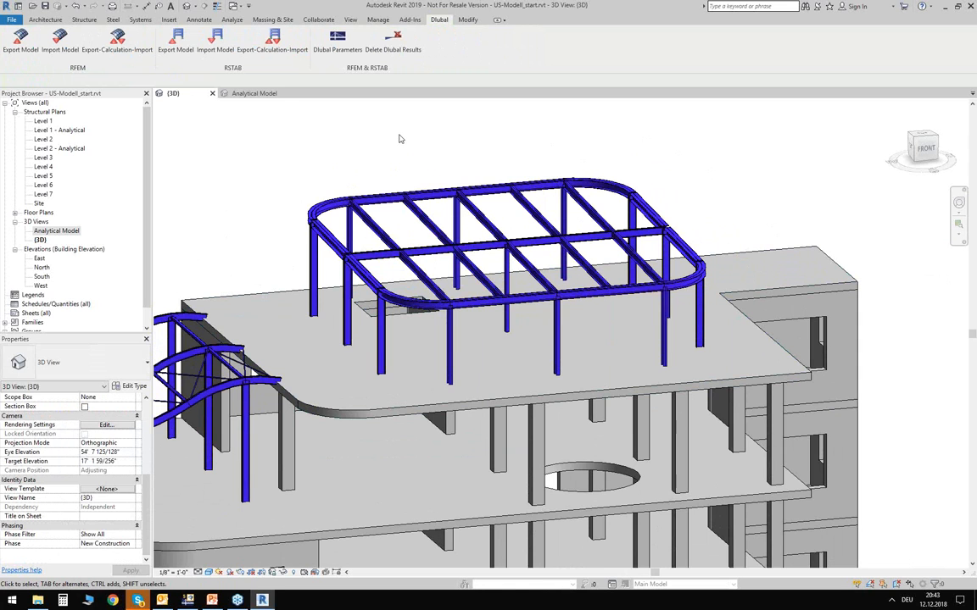
scroll(433, 146, down, 3)
shift+middle_drag(433, 146, 367, 162)
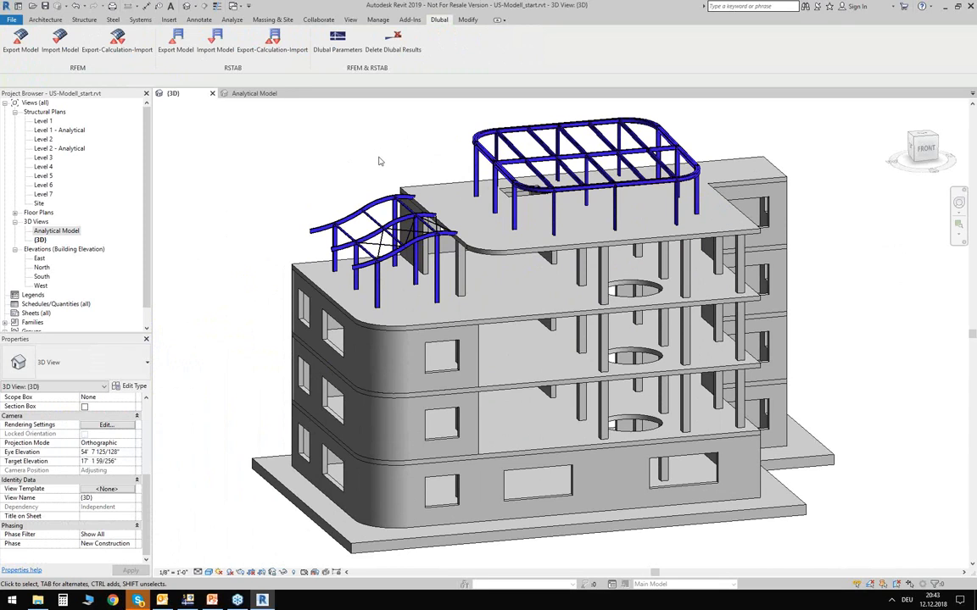
shift+middle_drag(352, 171, 558, 187)
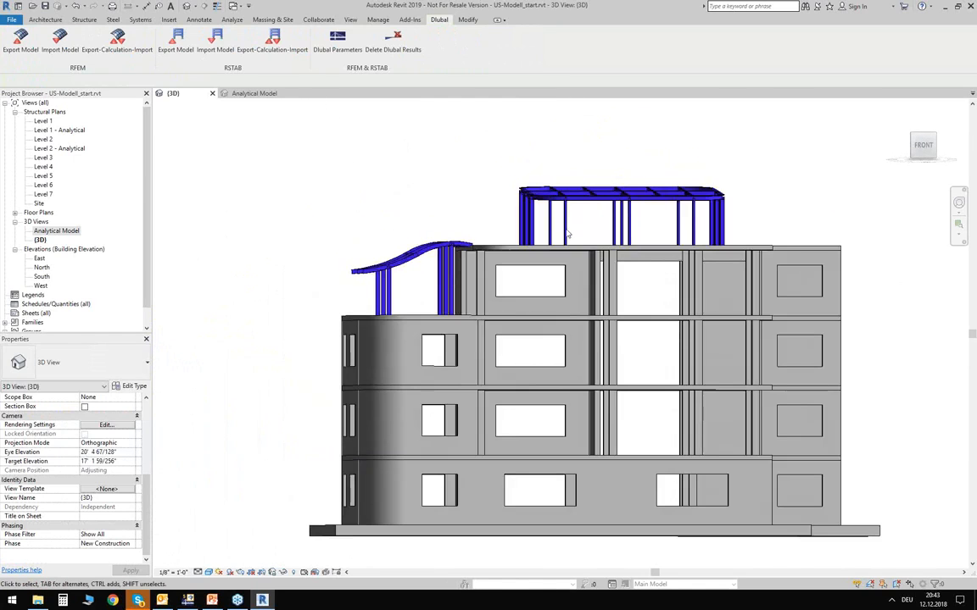
shift+middle_drag(566, 260, 658, 304)
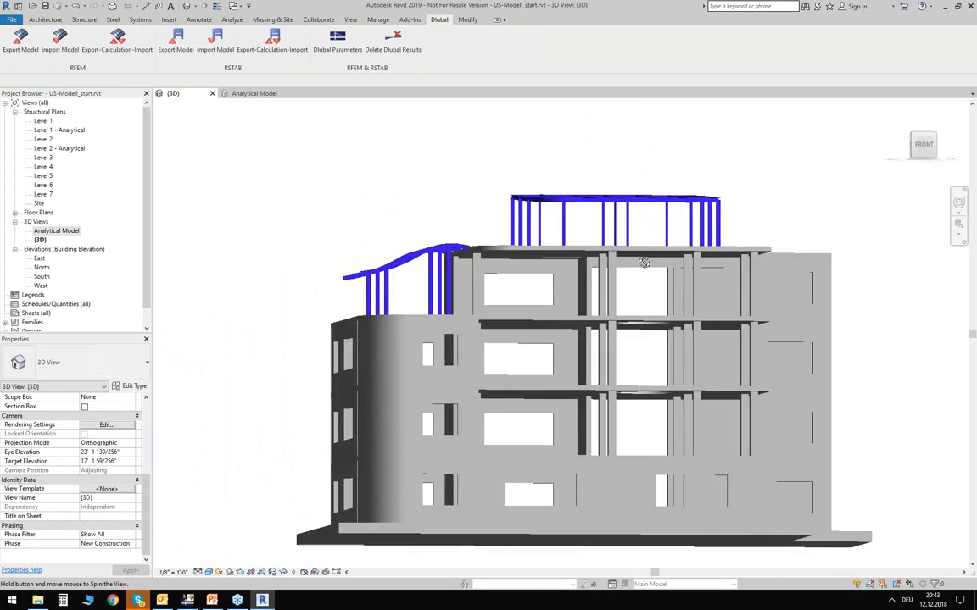
scroll(653, 273, up, 4)
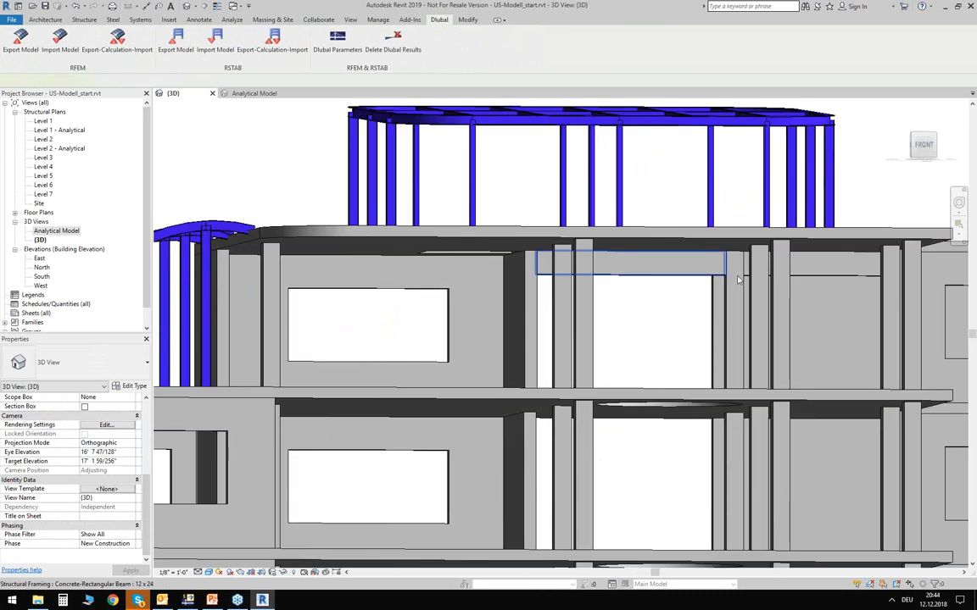
click(658, 272)
shift+middle_drag(670, 335, 647, 340)
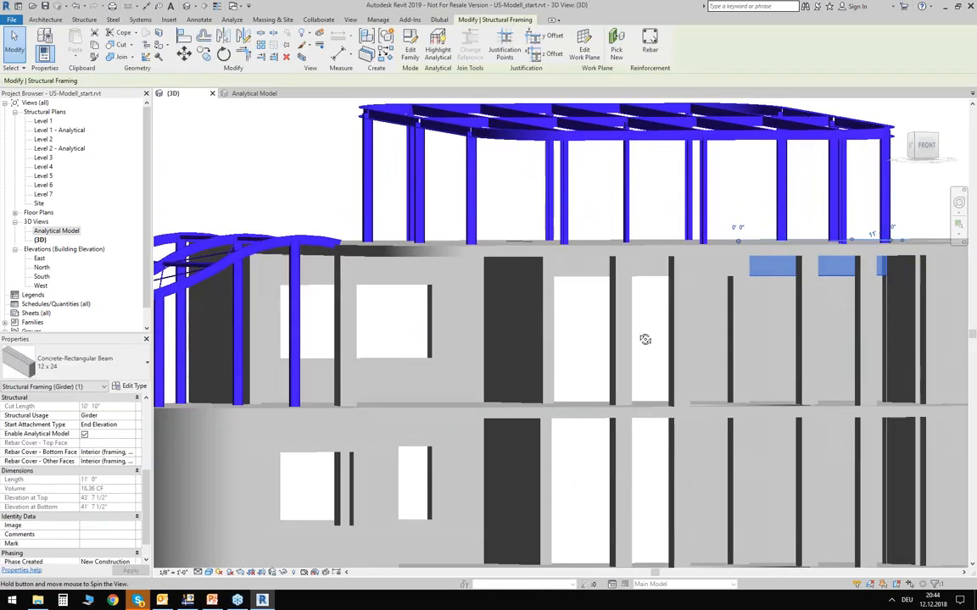
scroll(638, 332, up, 4)
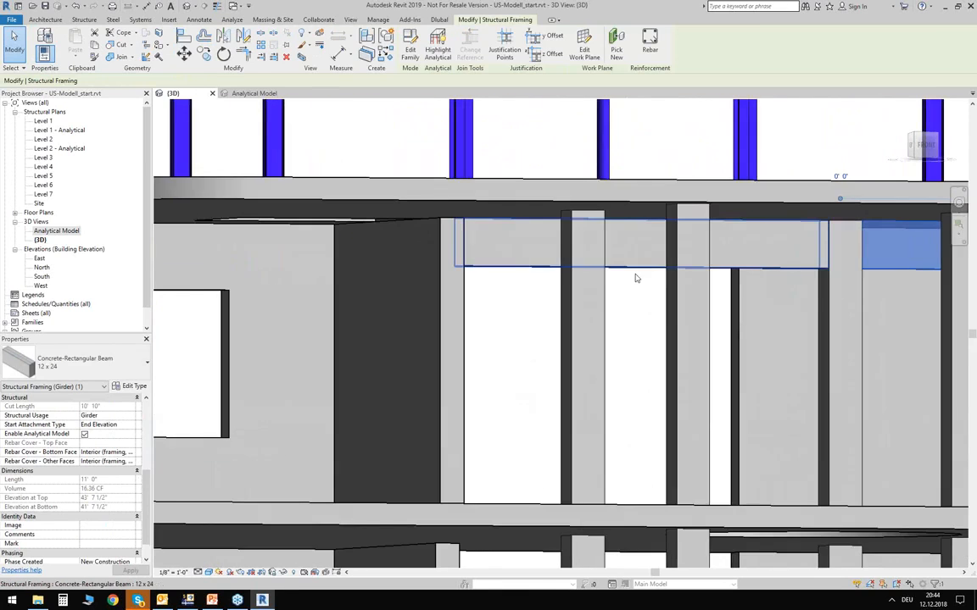
key(Escape)
scroll(606, 283, down, 8)
mouse_move(588, 289)
shift+middle_down()
mouse_move(428, 236)
mouse_move(393, 277)
shift+middle_up()
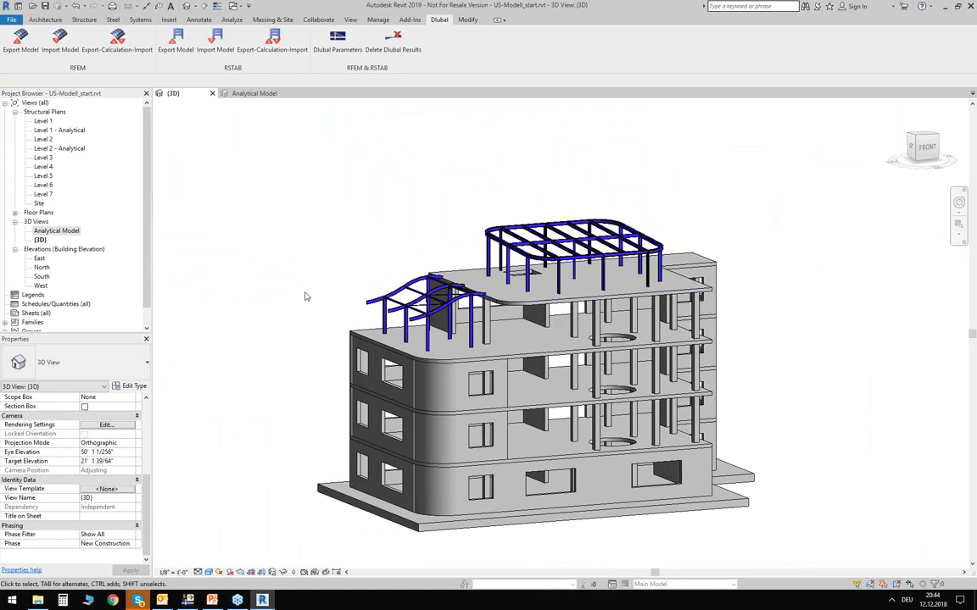
Step: Switch to RFEM and set up an RF-CONCRETE Members design to ACI 318-14 with result combination RC1 selected for the strength limit state
click(188, 601)
ctrl+middle_drag(601, 189, 593, 155)
click(606, 194)
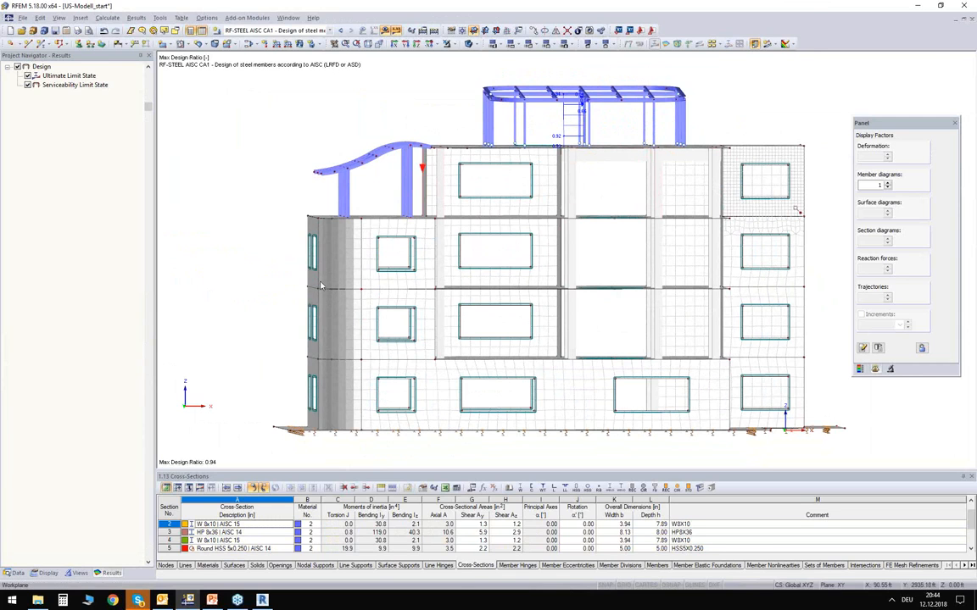
click(15, 573)
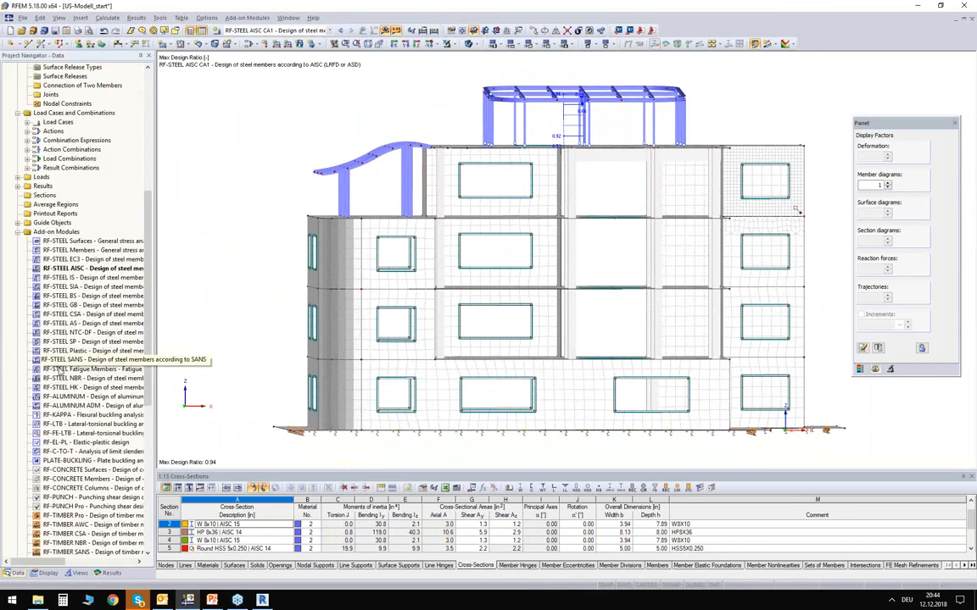
double_click(63, 482)
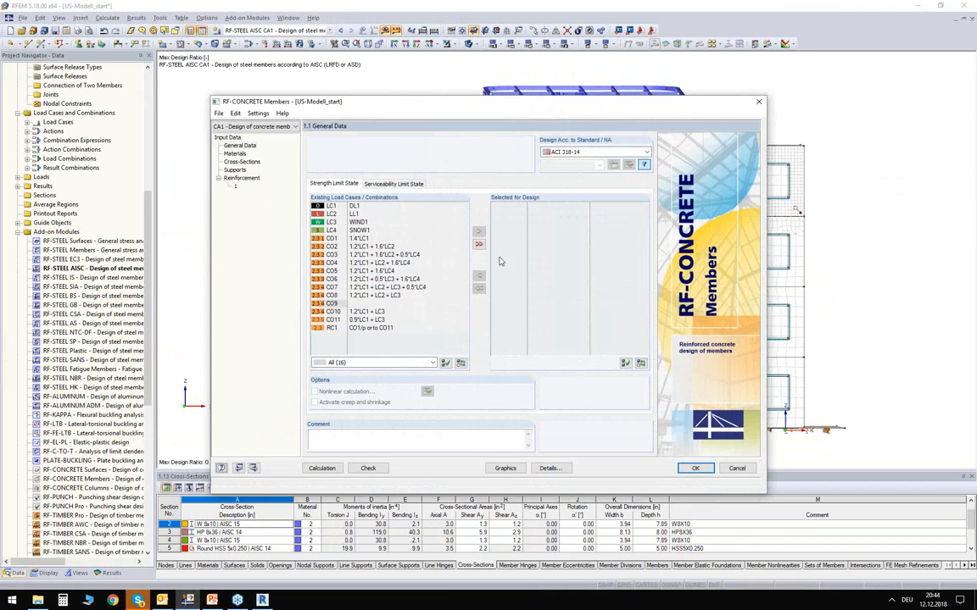
click(581, 153)
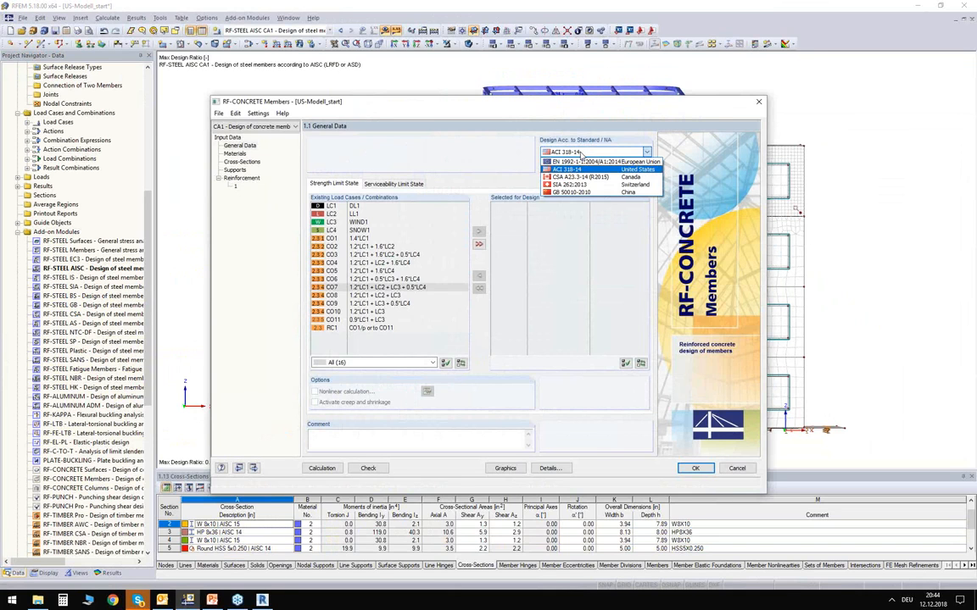
click(568, 168)
click(371, 329)
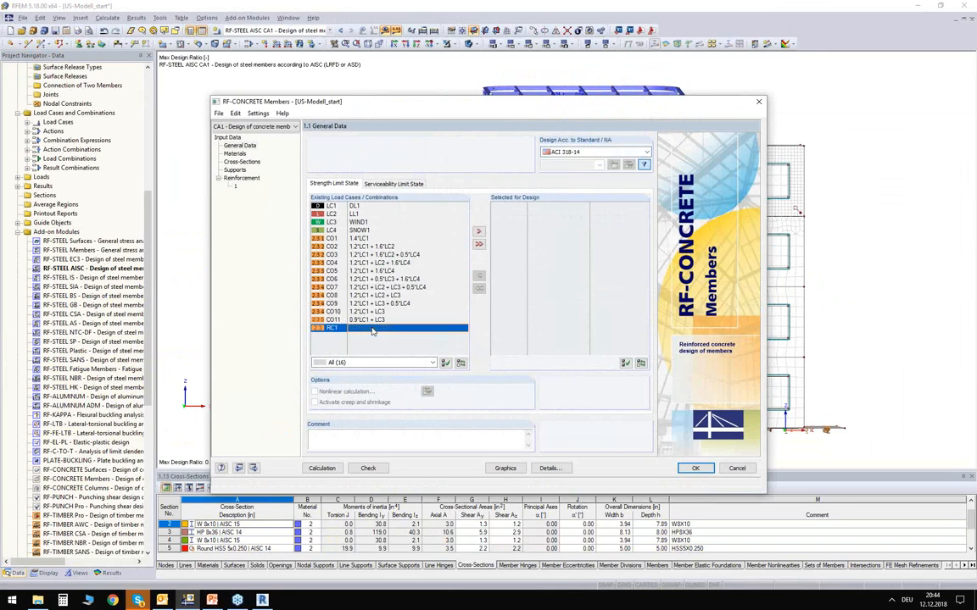
double_click(372, 329)
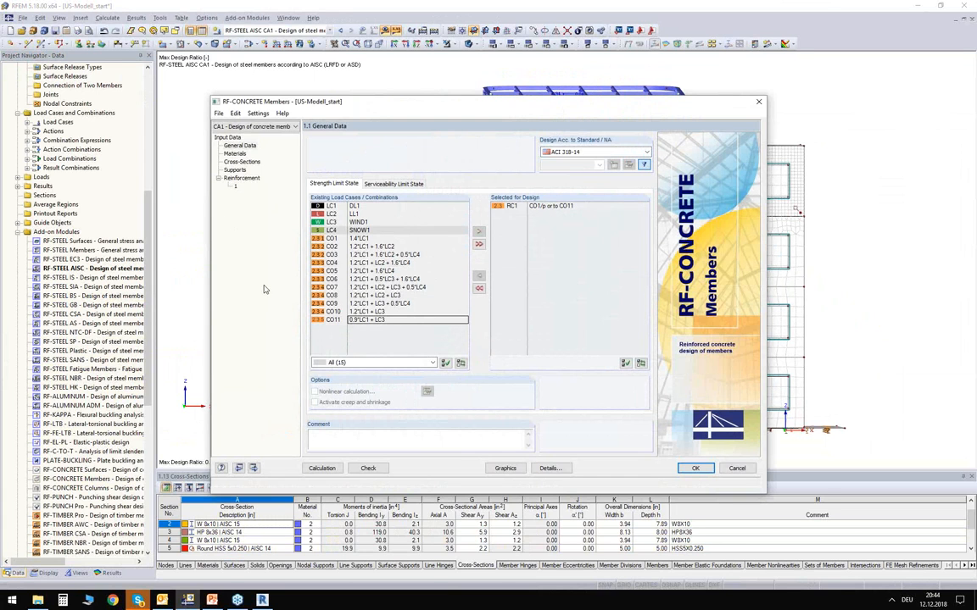
Step: Review the materials, cross-sections, longitudinal reinforcement, stirrups and reinforcement layout of the concrete design case
click(234, 155)
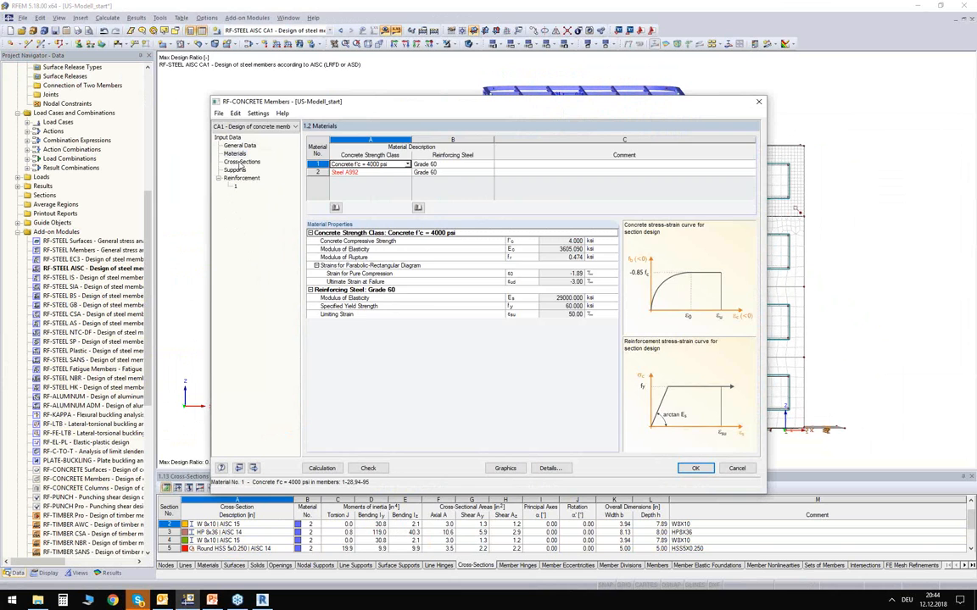
click(241, 163)
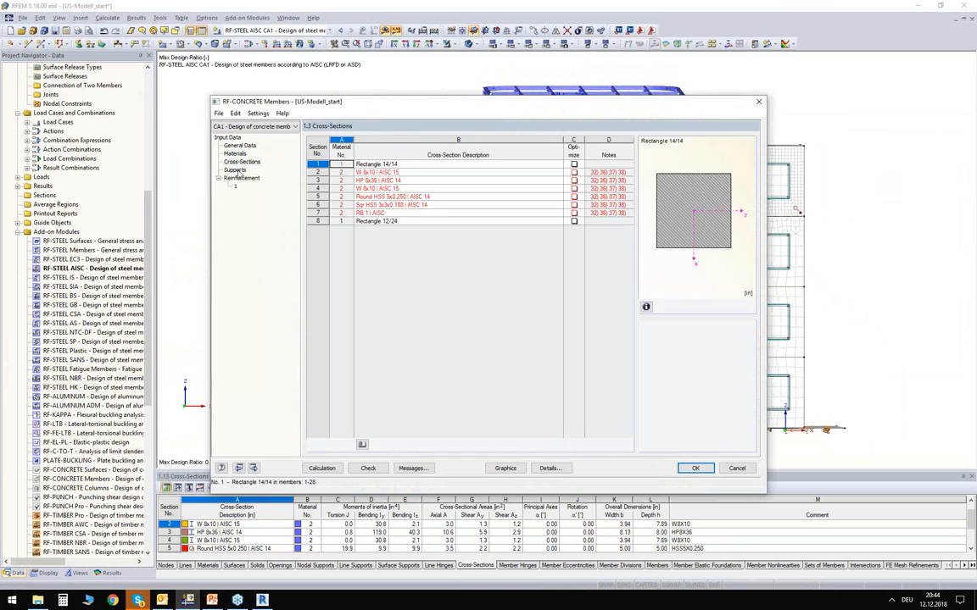
click(237, 179)
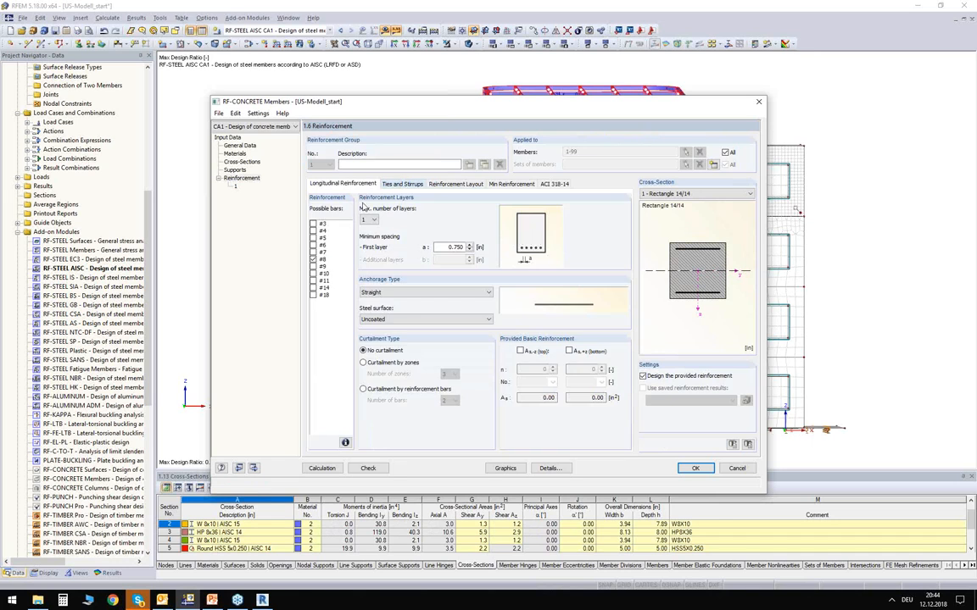
click(402, 185)
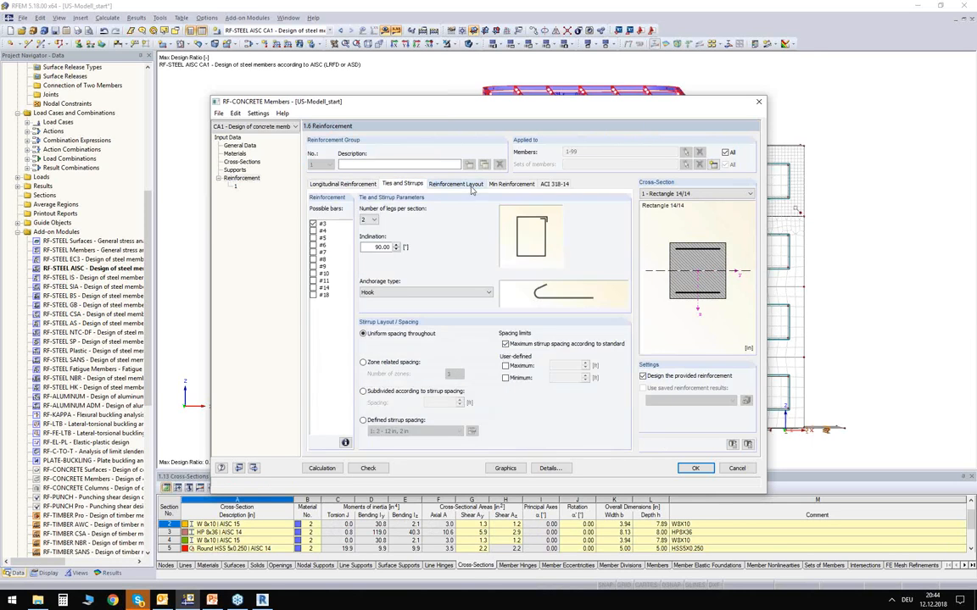
click(432, 183)
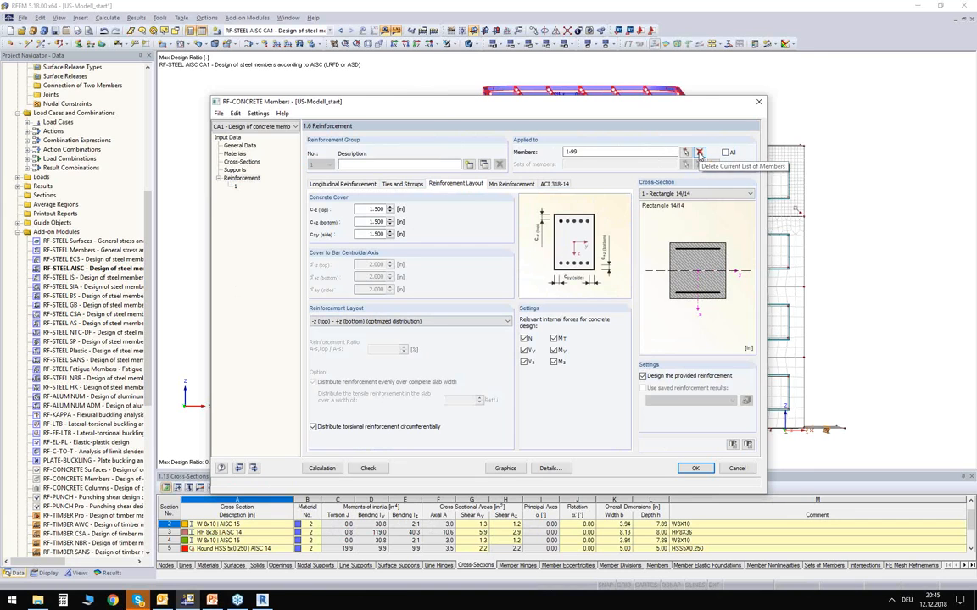
Step: Apply the reinforcement group only to the top-storey concrete columns and beams, members 21-28, 94 and 95
click(685, 152)
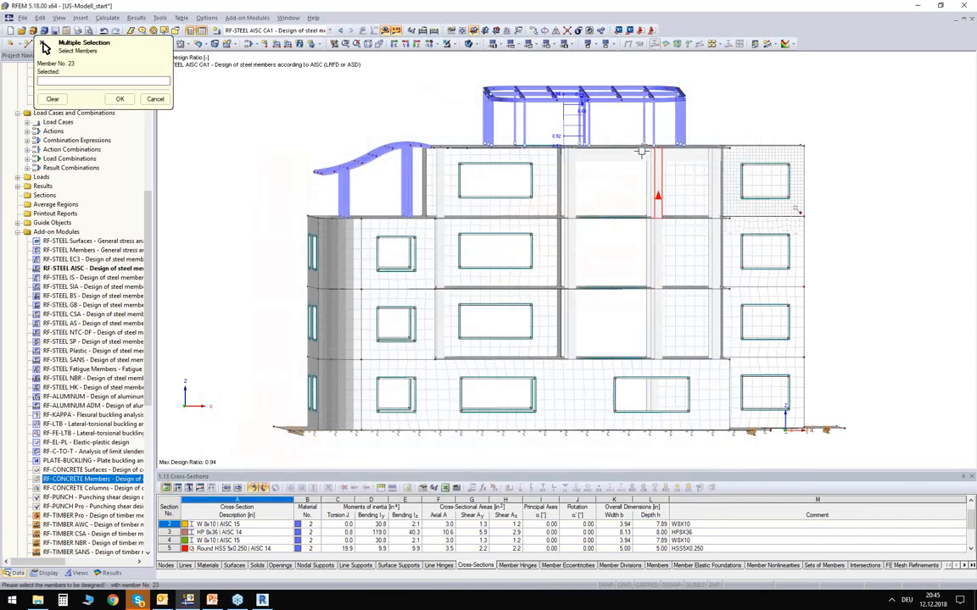
drag(553, 191, 434, 156)
ctrl+middle_drag(601, 190, 558, 191)
scroll(612, 180, up, 1)
scroll(612, 179, up, 2)
click(120, 98)
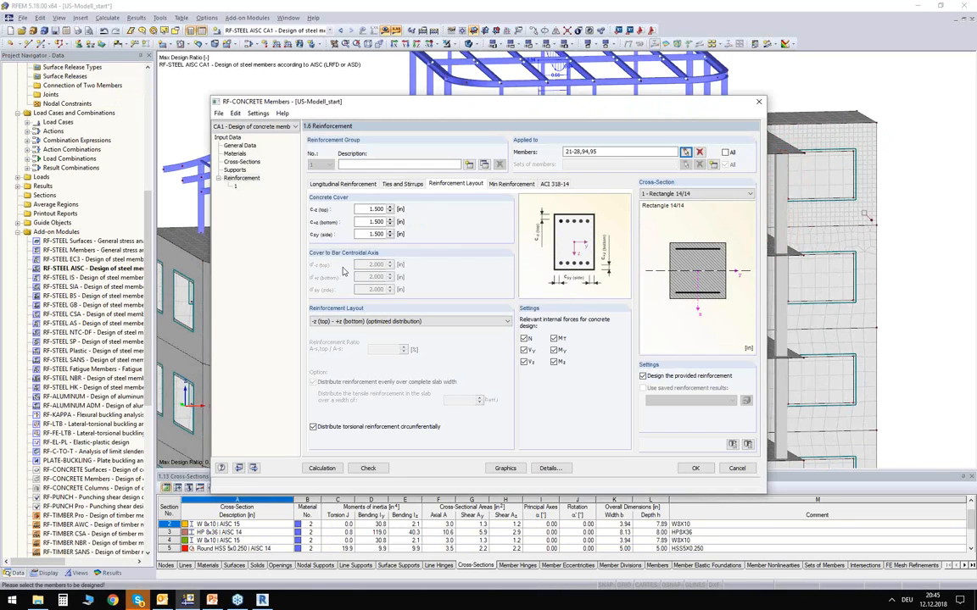
Step: Calculate the concrete design and review the required longitudinal and shear reinforcement by cross-section for the 14/14 columns
click(322, 468)
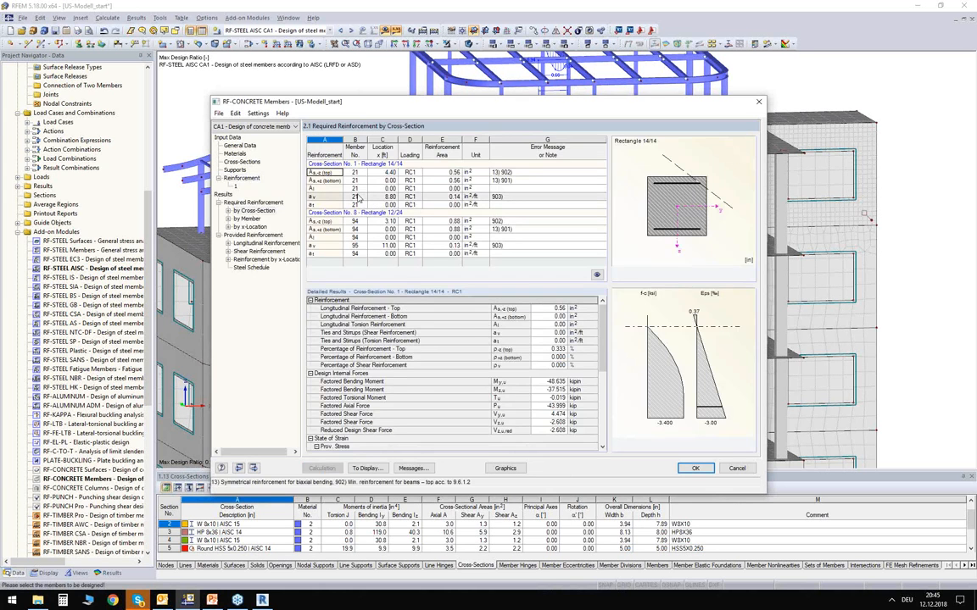
click(244, 211)
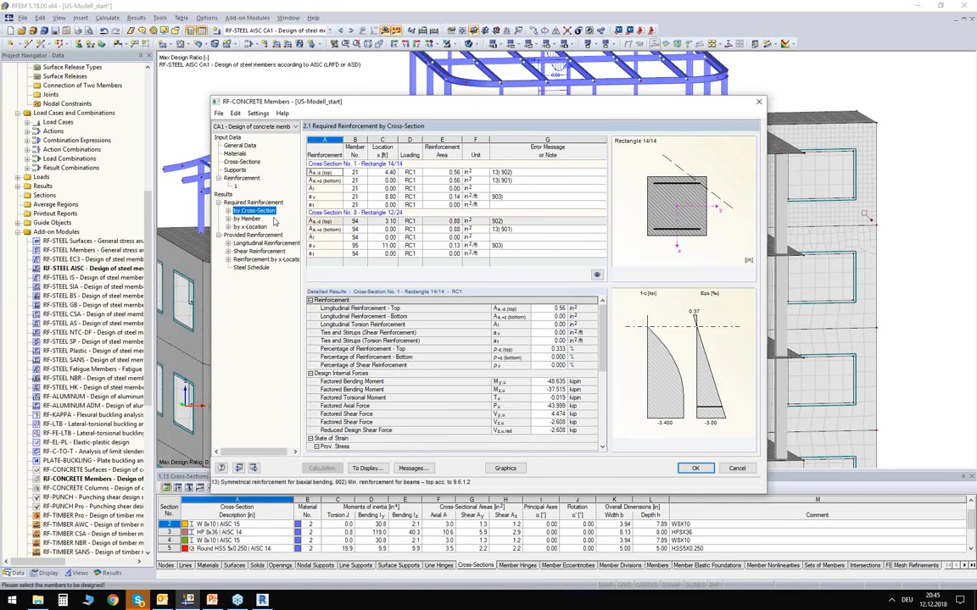
drag(450, 173, 439, 184)
click(438, 174)
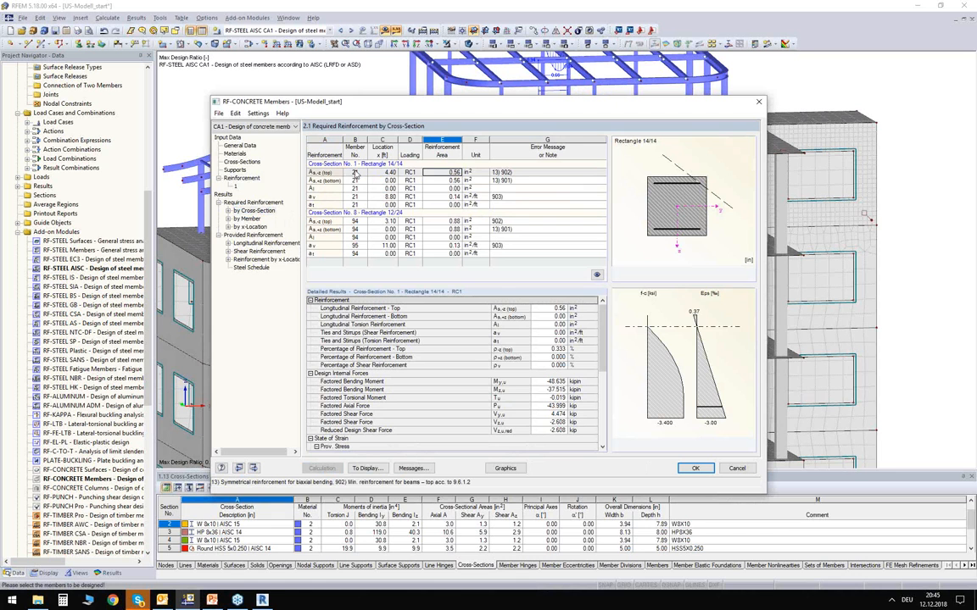
click(354, 173)
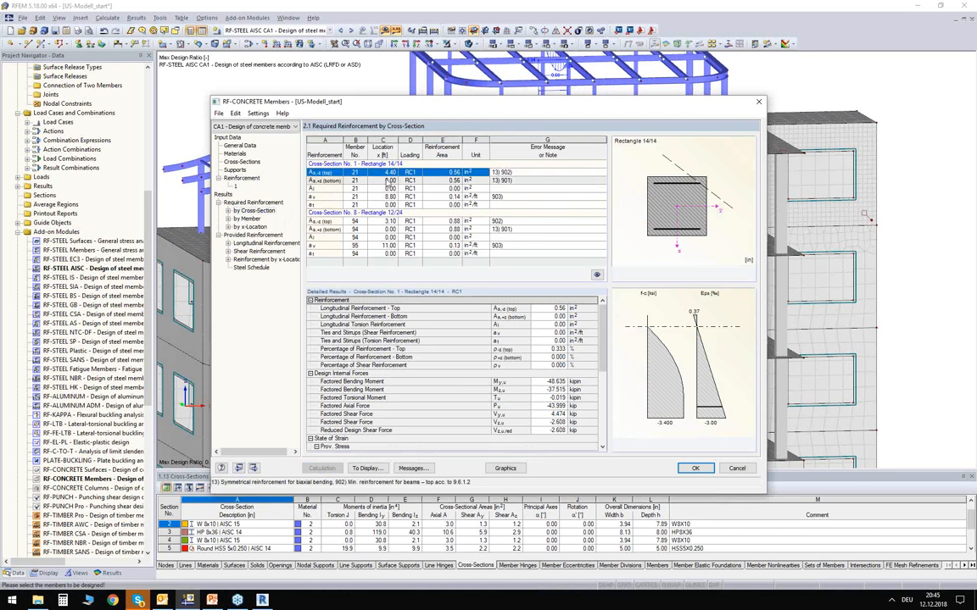
click(386, 181)
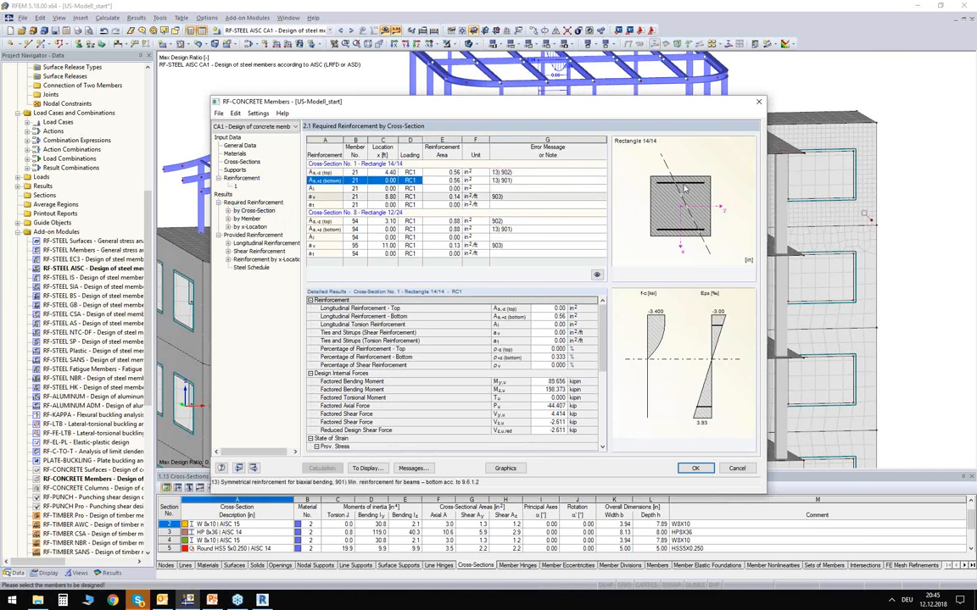
click(447, 198)
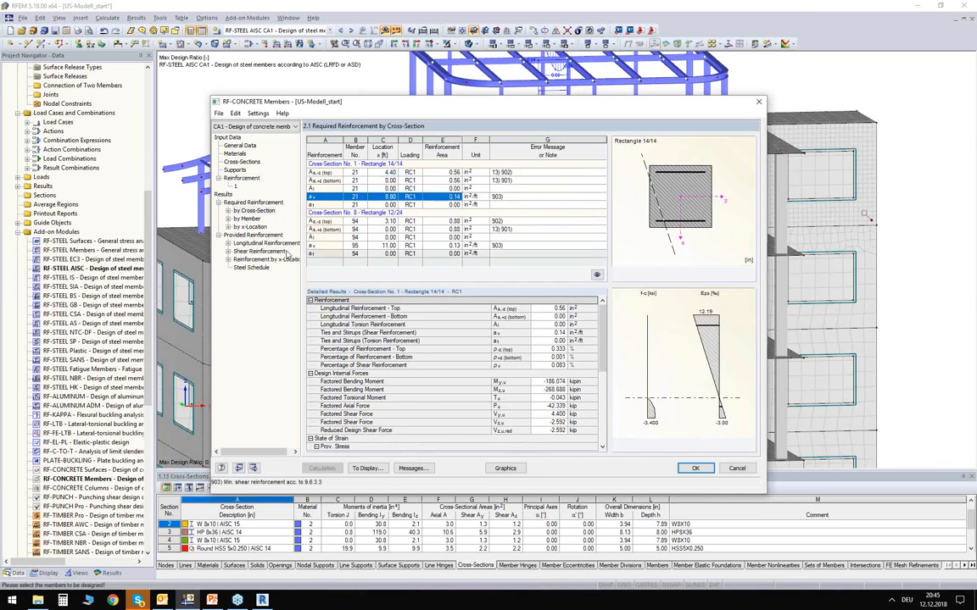
Step: Examine the provided longitudinal reinforcement and the 3D view of the reinforced member
click(251, 245)
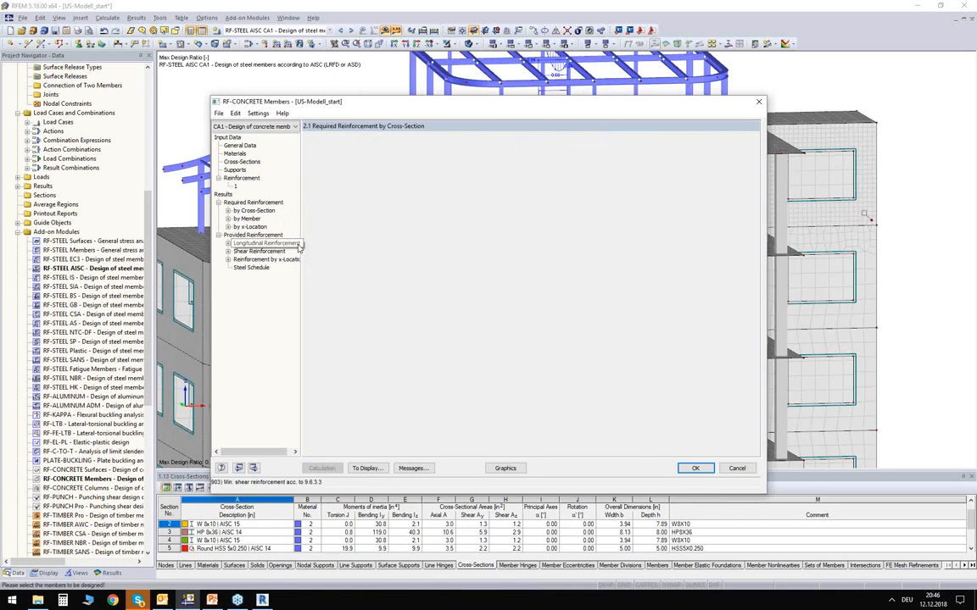
ctrl+middle_drag(416, 358, 517, 351)
scroll(526, 368, up, 3)
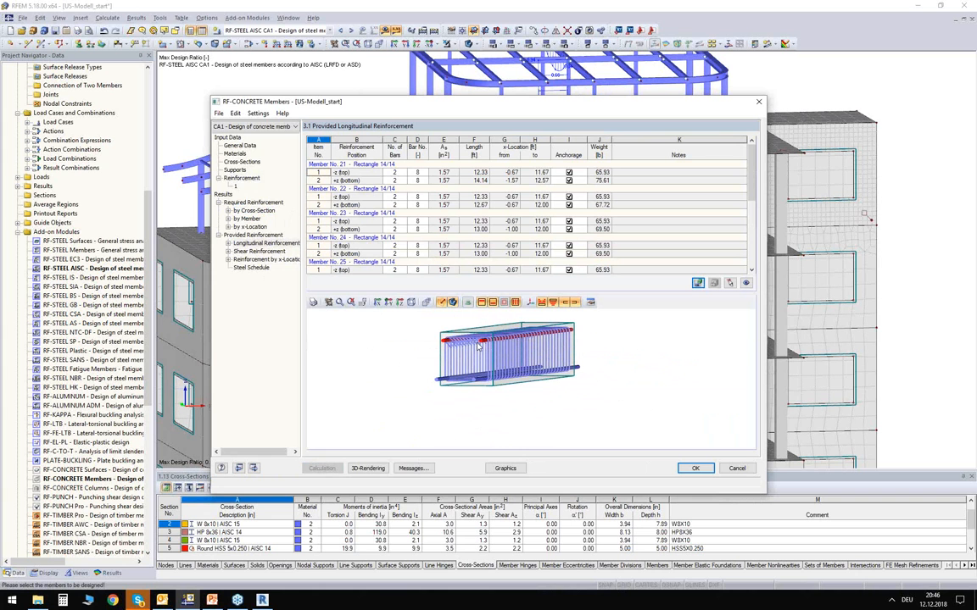
Step: Accept the concrete design and display the results of RF-CONCRETE Members CA1 on the model
click(694, 468)
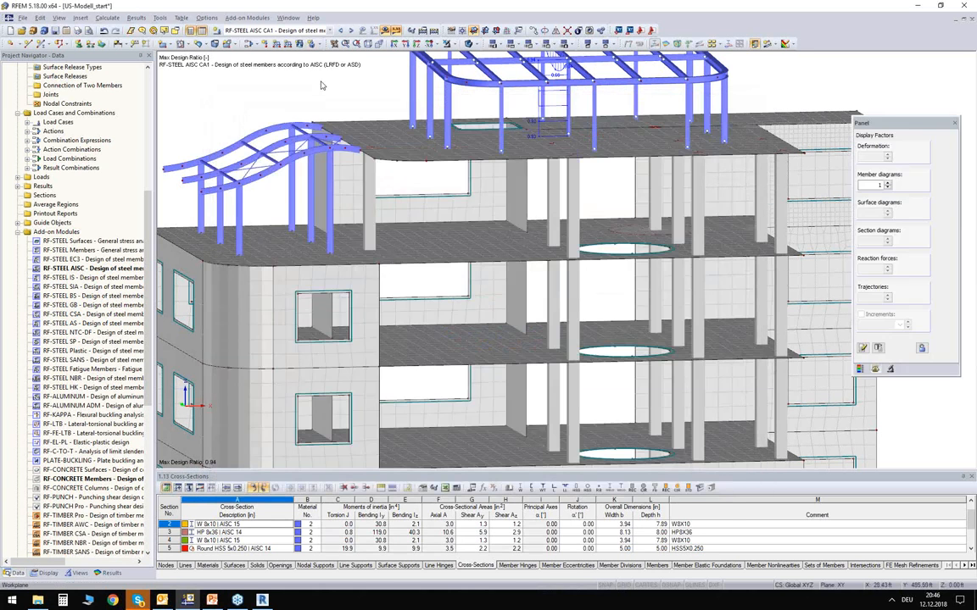
click(329, 31)
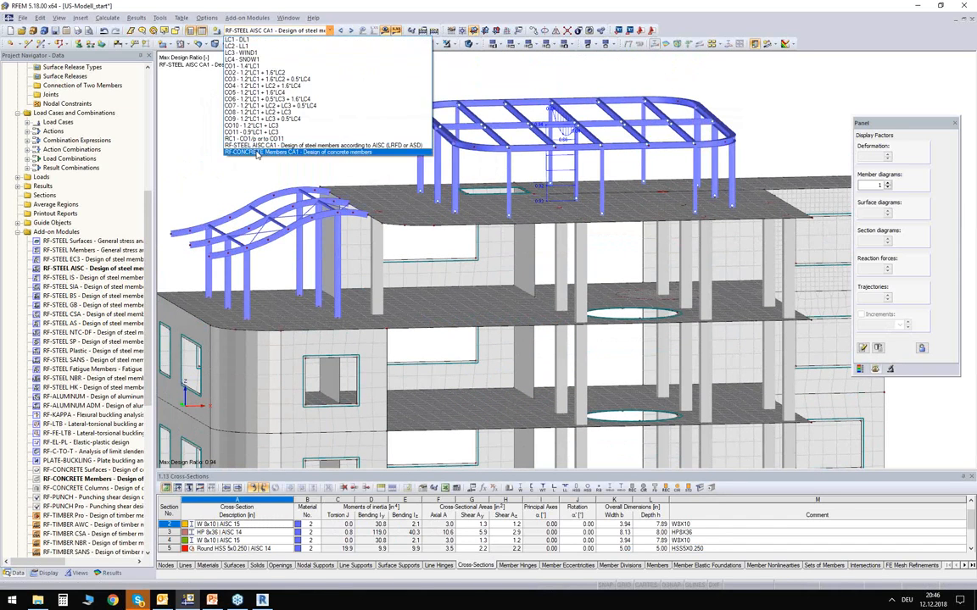
click(269, 152)
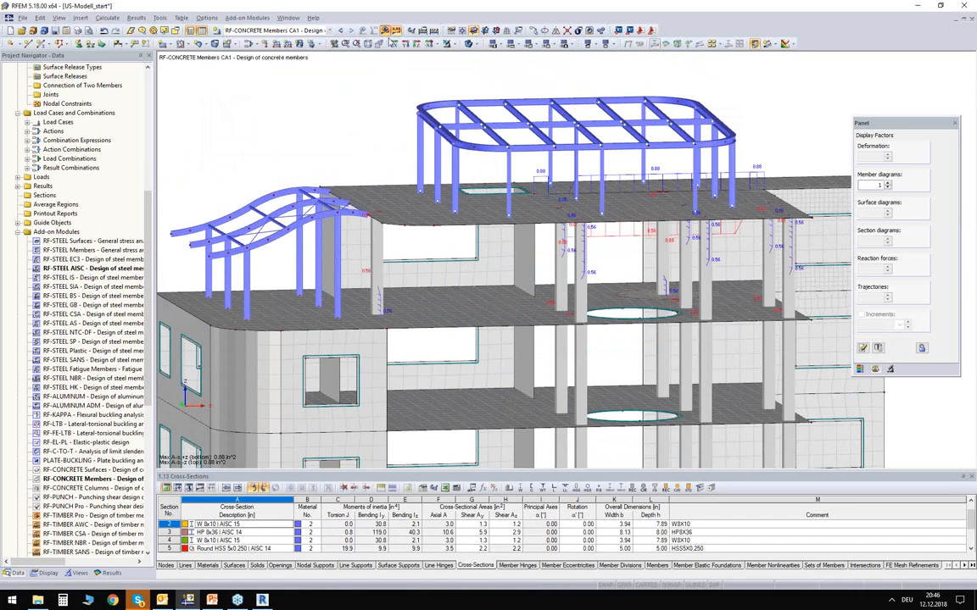
Step: Hide the required top and bottom reinforcement diagrams and turn on the reinforcement rendering for the designed members
click(108, 573)
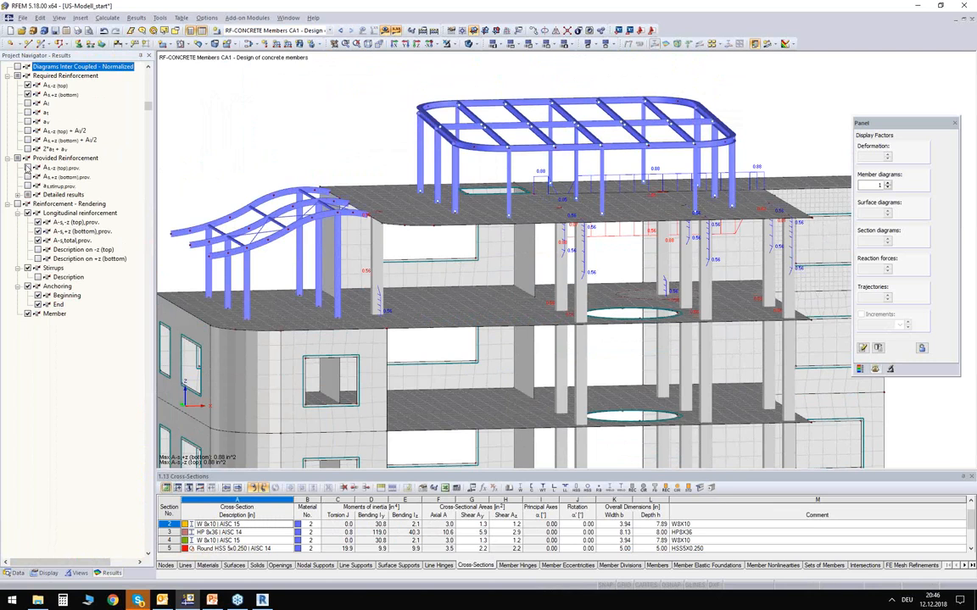
click(28, 95)
click(28, 86)
click(18, 194)
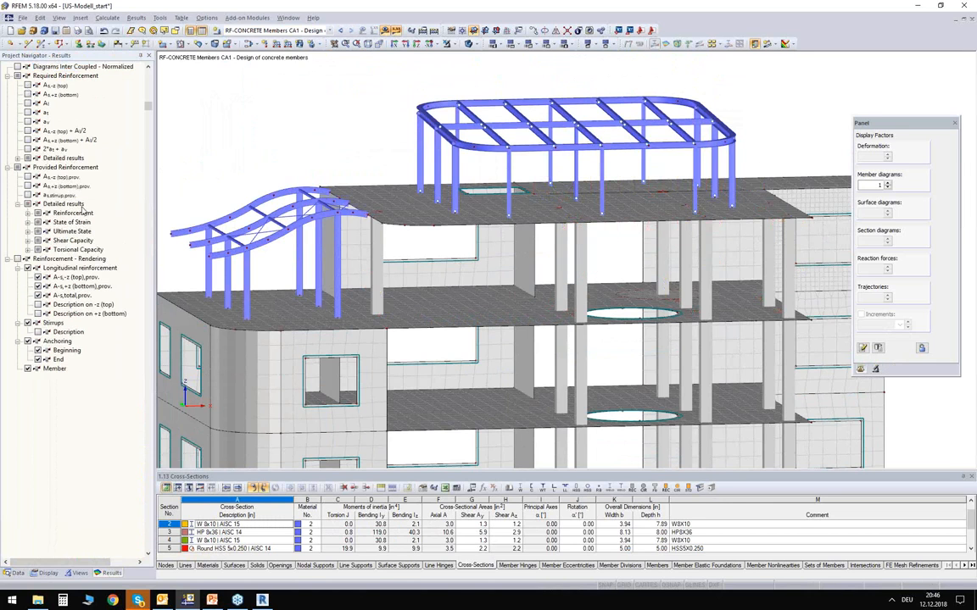
click(18, 259)
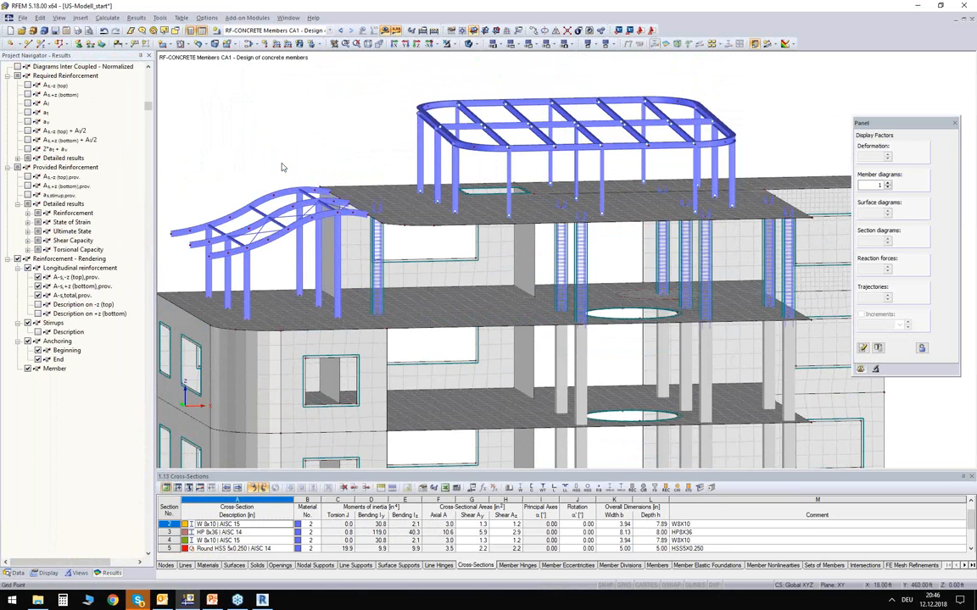
Step: Examine the rendered longitudinal bars and stirrups in the top-storey columns, up close and as a whole
ctrl+middle_drag(337, 177, 318, 132)
ctrl+middle_drag(784, 212, 803, 182)
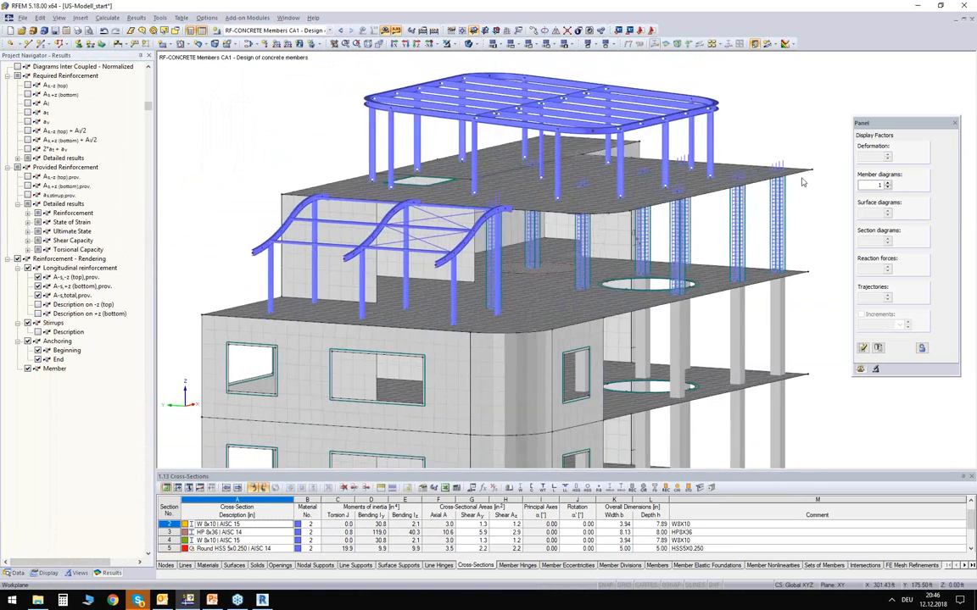
scroll(803, 182, up, 3)
scroll(703, 223, up, 10)
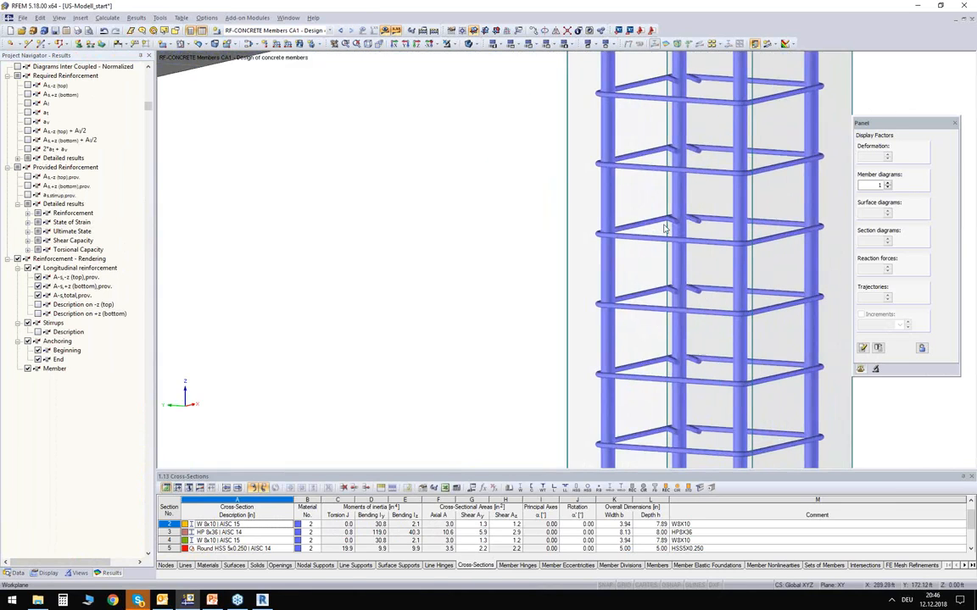
scroll(718, 226, down, 10)
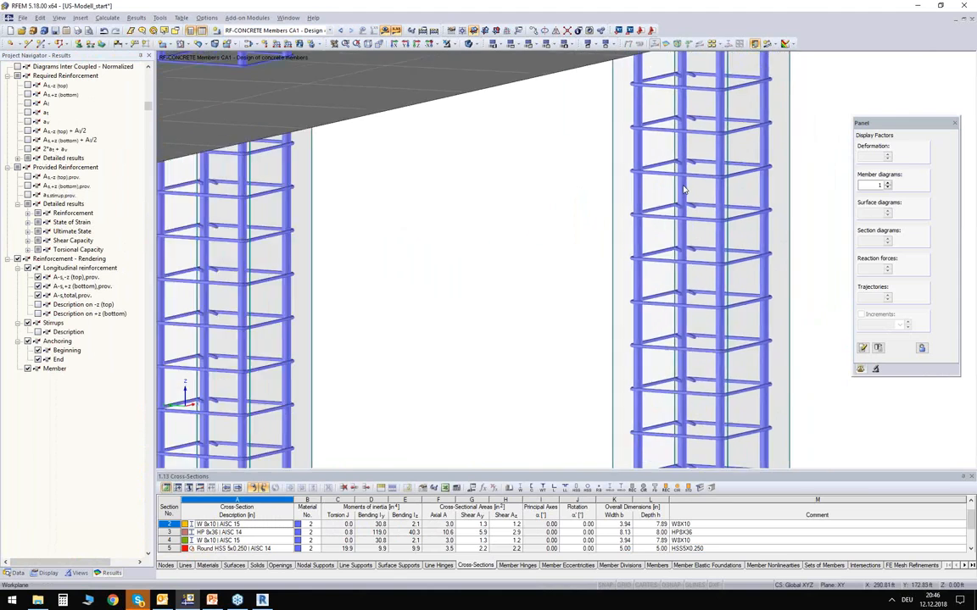
scroll(741, 153, down, 8)
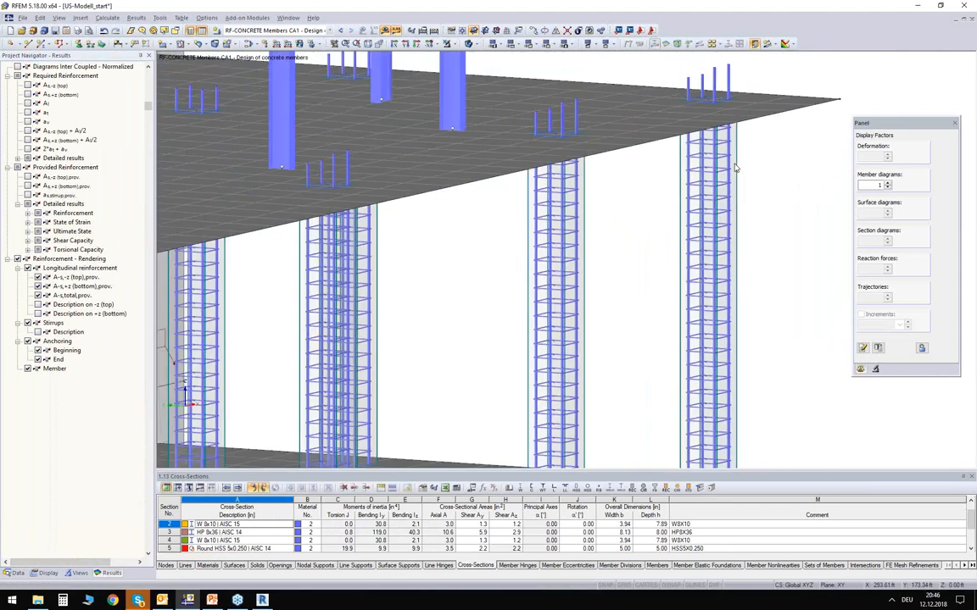
Step: Examine the rendered bars, stirrup hooks and bar ends of the roof beam, and then the whole top storey
mouse_move(393, 268)
ctrl+middle_down()
mouse_move(654, 262)
mouse_move(428, 264)
mouse_move(381, 251)
ctrl+middle_up()
scroll(525, 161, up, 3)
scroll(525, 161, up, 5)
ctrl+middle_drag(527, 207, 533, 228)
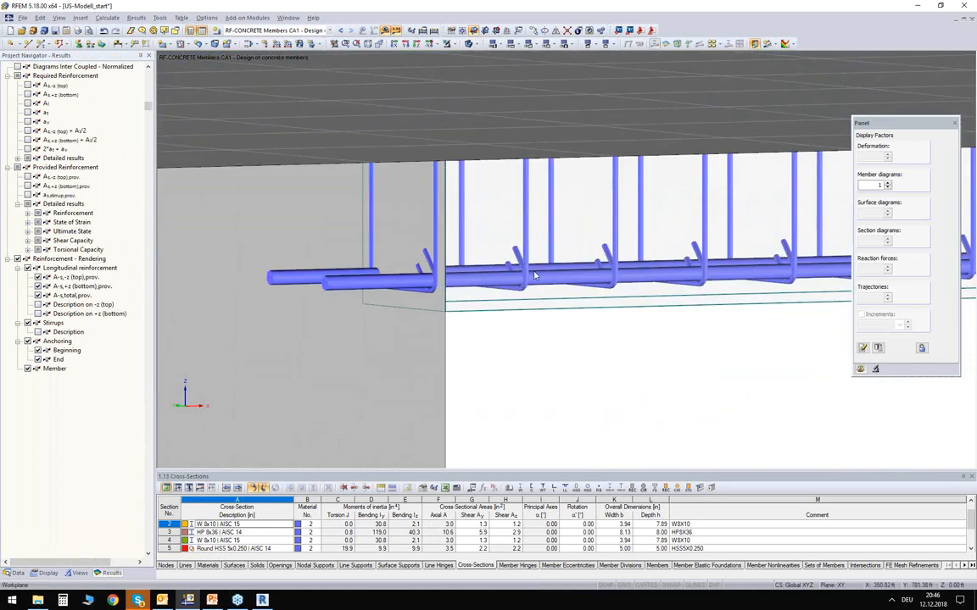
scroll(534, 274, up, 2)
scroll(505, 258, down, 4)
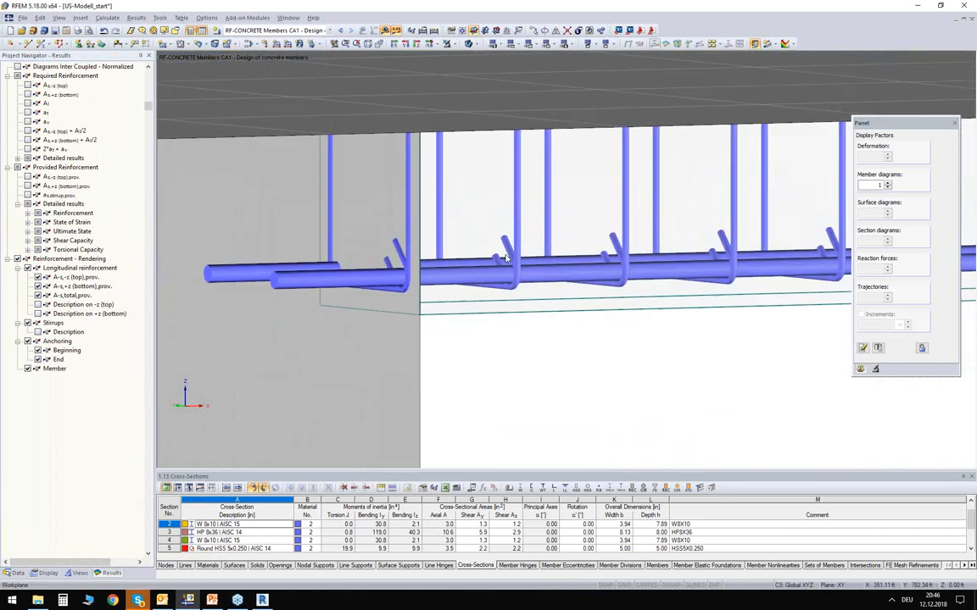
scroll(502, 264, down, 6)
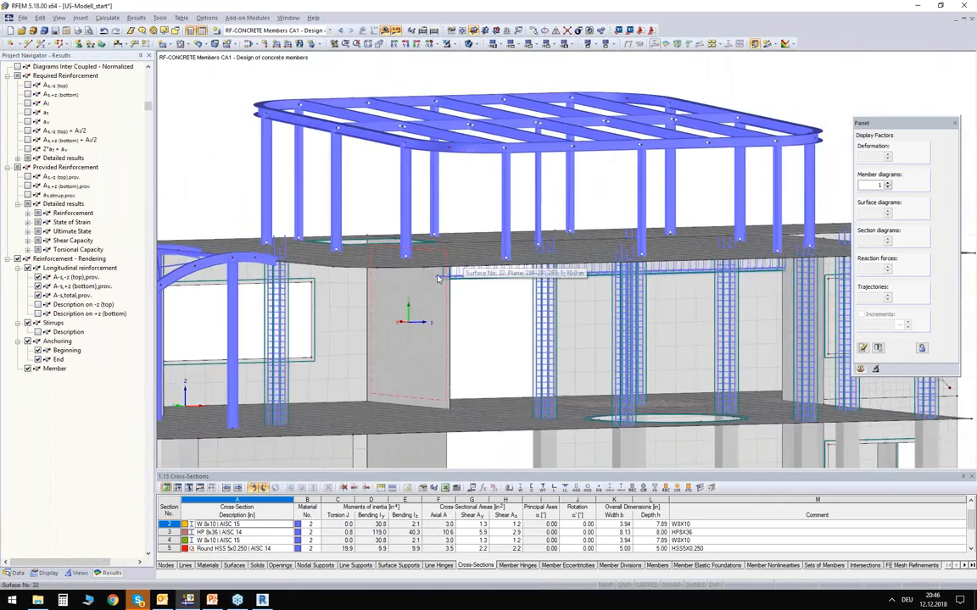
scroll(439, 278, down, 2)
middle_drag(493, 329, 506, 244)
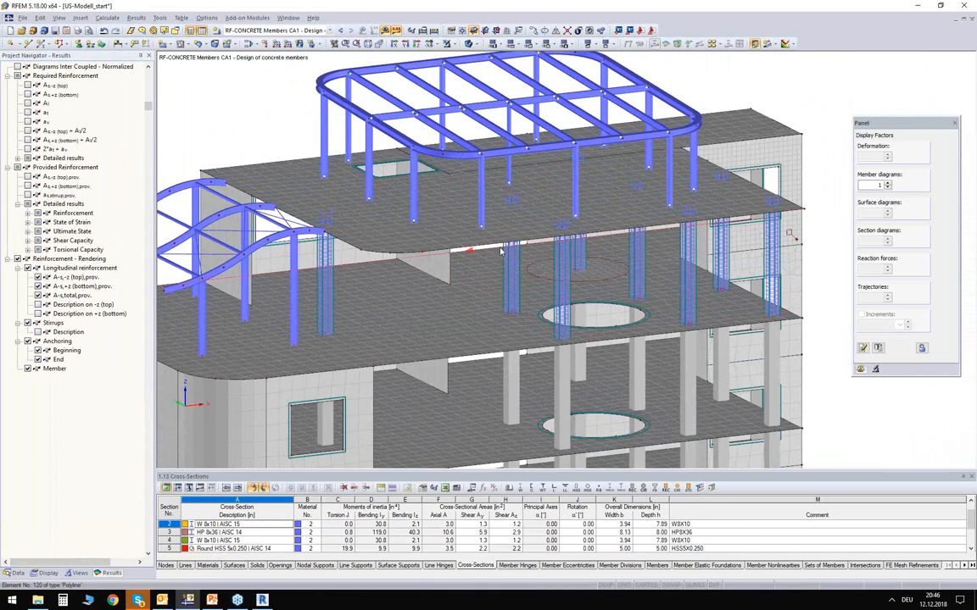
ctrl+middle_drag(535, 301, 518, 269)
ctrl+middle_drag(432, 307, 460, 199)
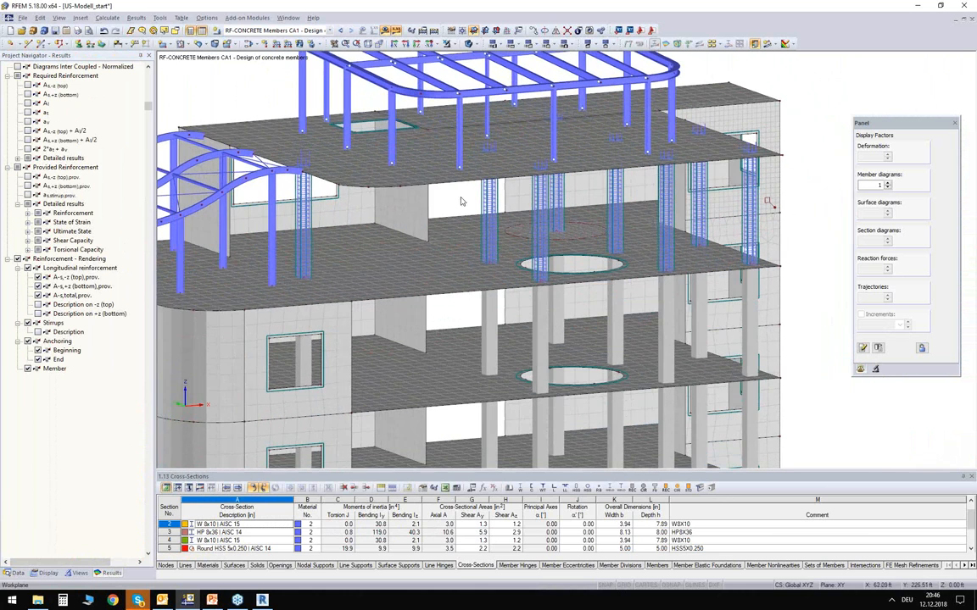
Step: Switch to Revit, start the RFEM model import and review its general, structural, results and reinforcement settings
click(262, 600)
scroll(386, 254, down, 4)
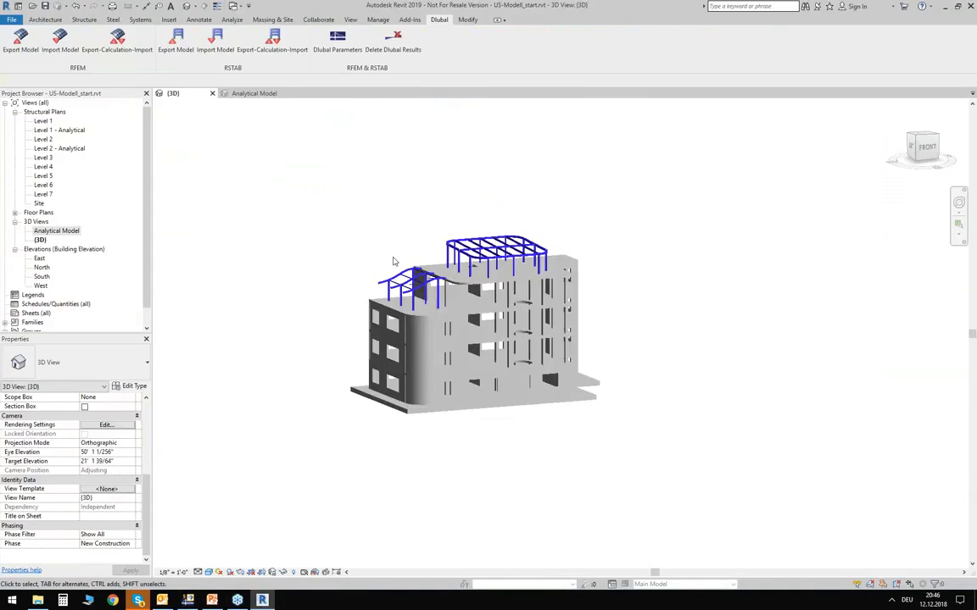
middle_drag(375, 236, 349, 286)
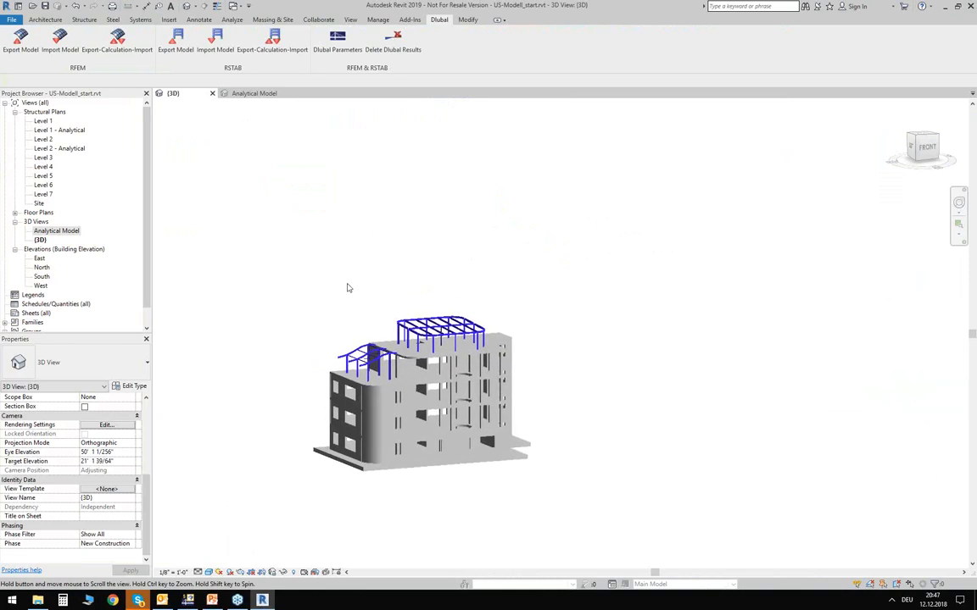
click(20, 43)
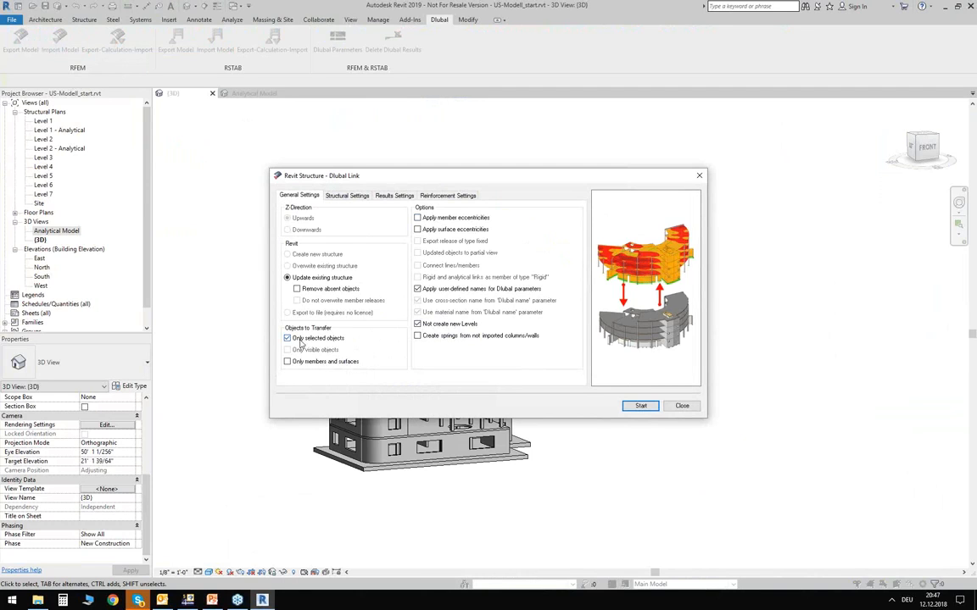
click(344, 197)
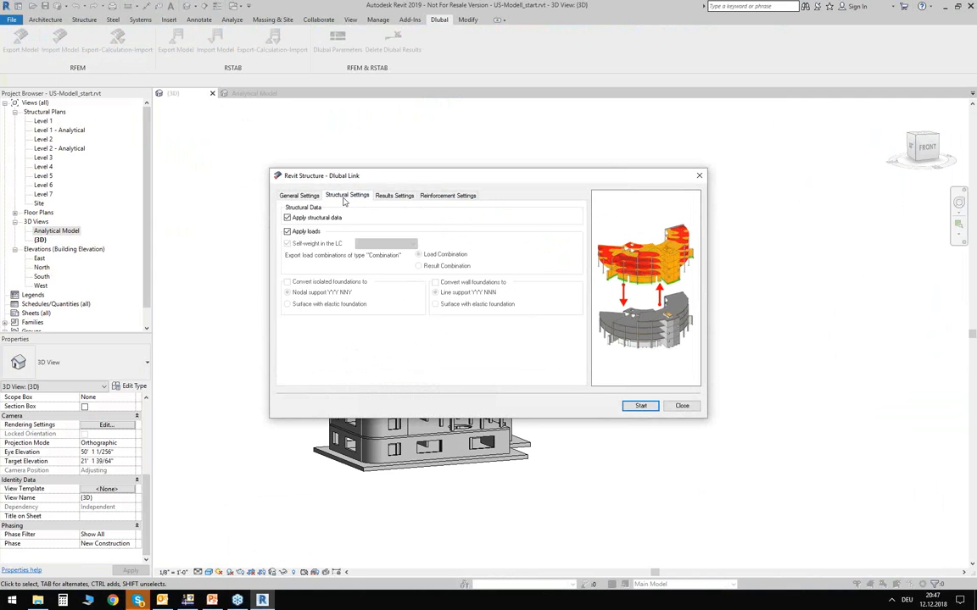
click(397, 196)
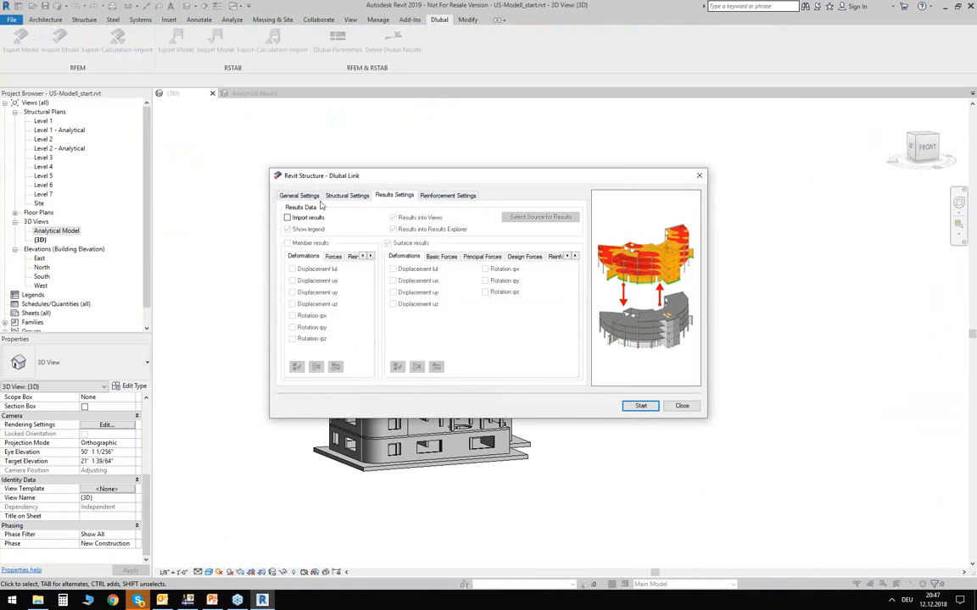
click(444, 197)
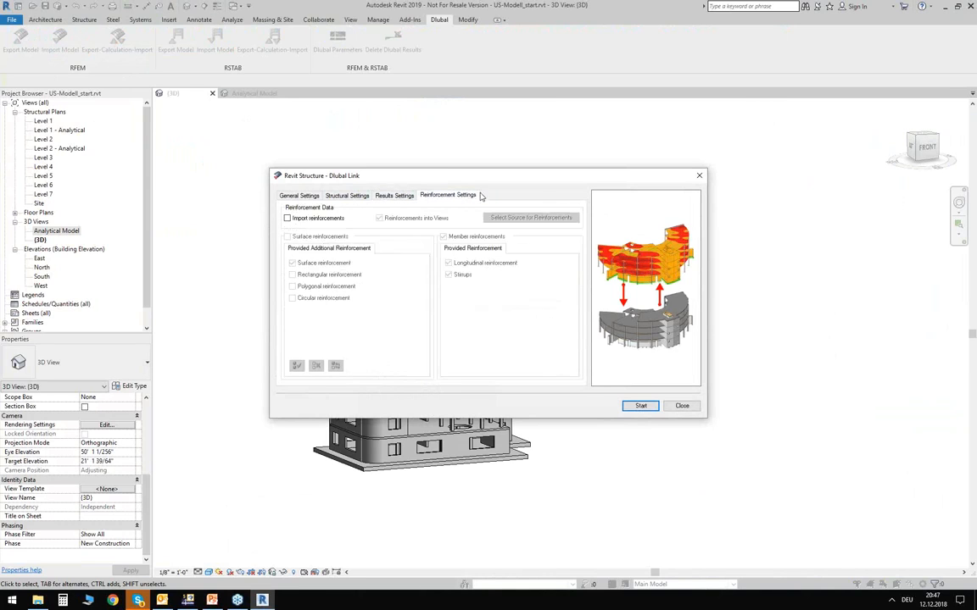
Step: Import the RFEM member reinforcement, both longitudinal bars and stirrups, into Revit views and dismiss the report of ignored objects
click(288, 219)
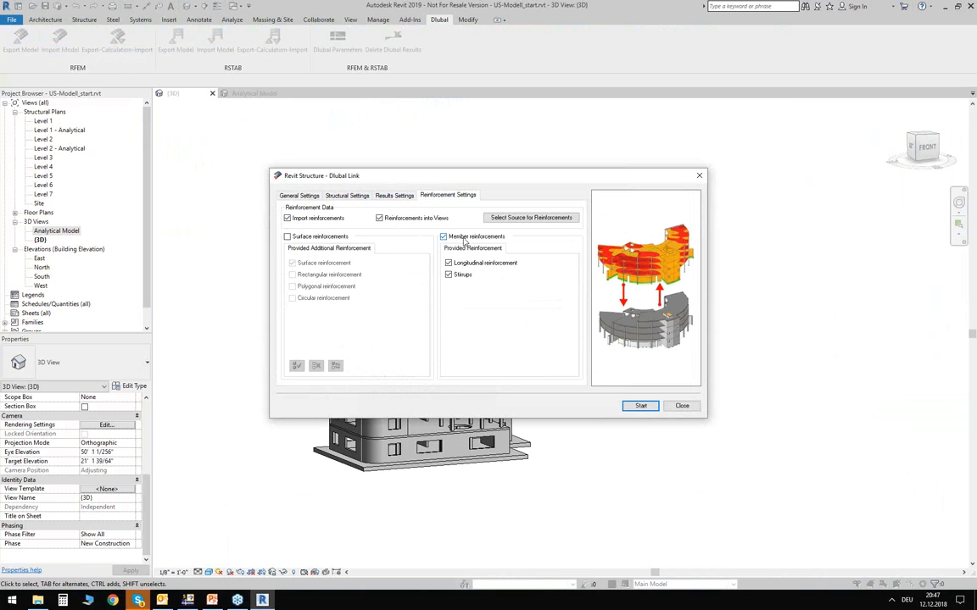
click(641, 405)
drag(505, 208, 461, 227)
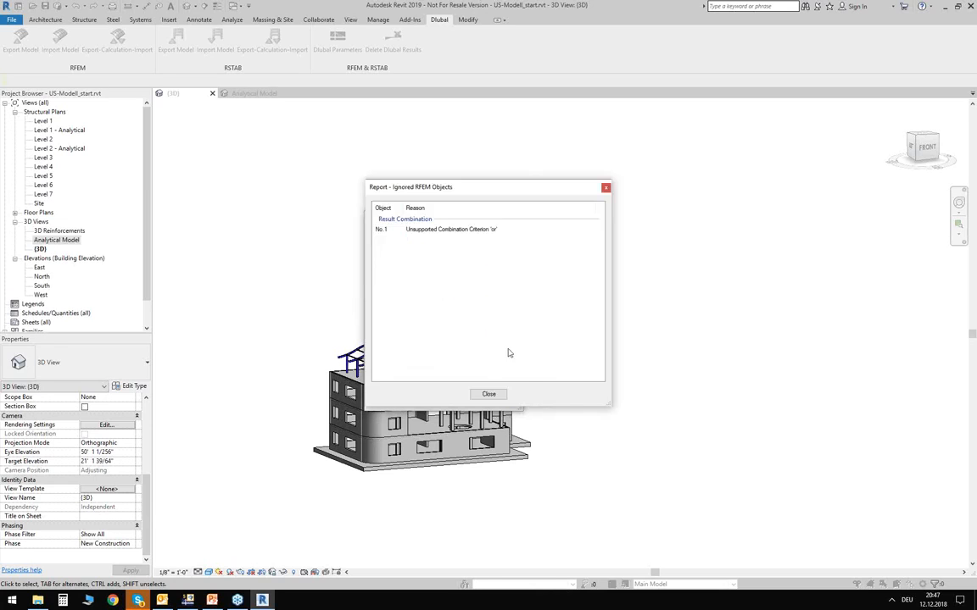
click(489, 396)
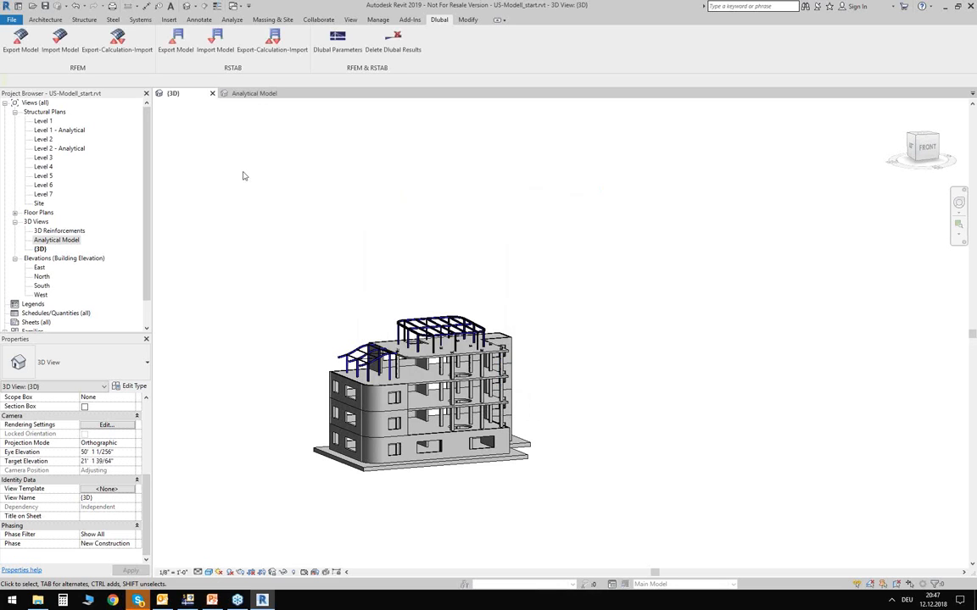
Step: Open the 3D Reinforcements view and inspect the imported column bars and stirrups up close
click(29, 223)
double_click(51, 231)
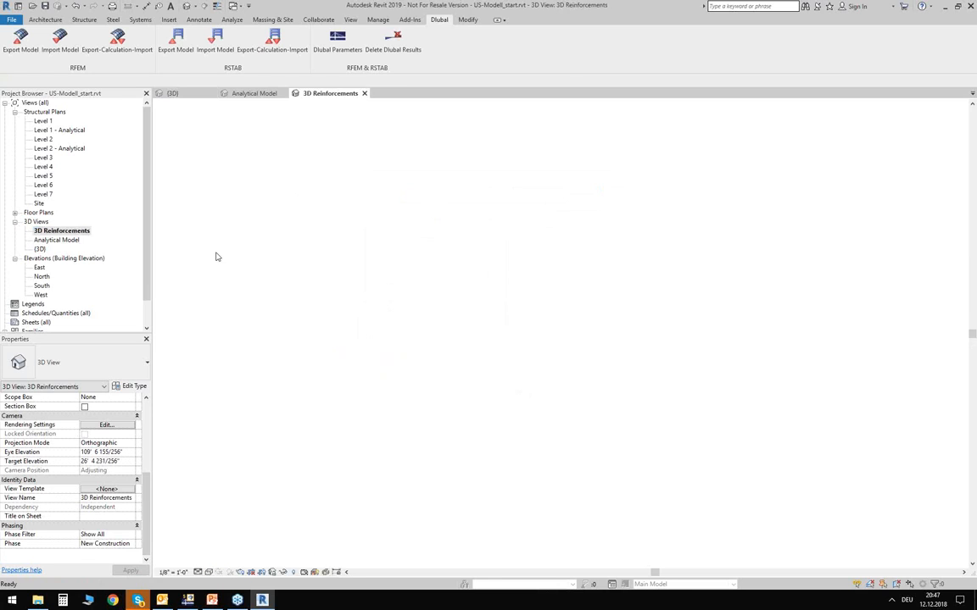
shift+middle_drag(420, 464, 610, 413)
scroll(583, 296, up, 3)
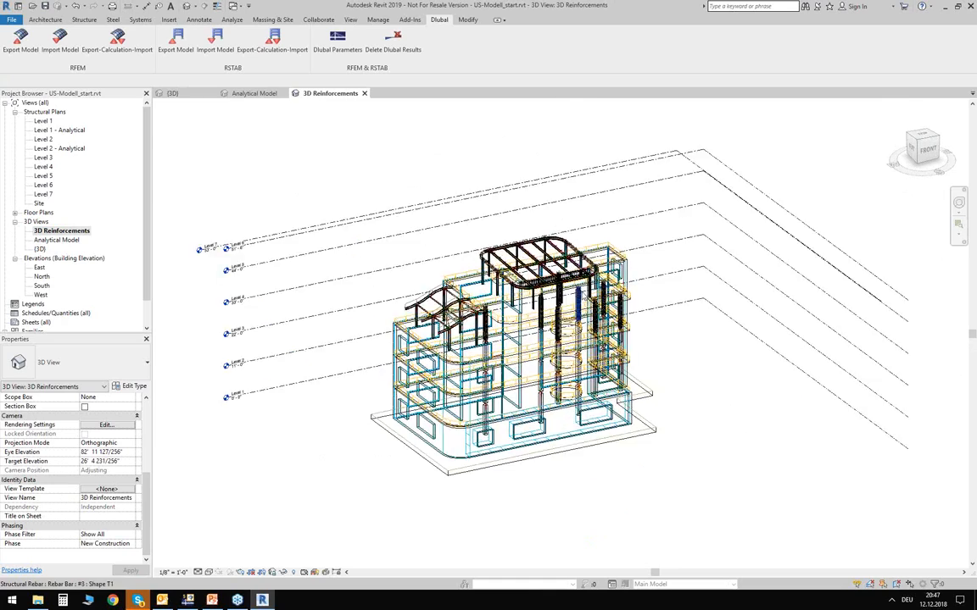
scroll(583, 296, up, 6)
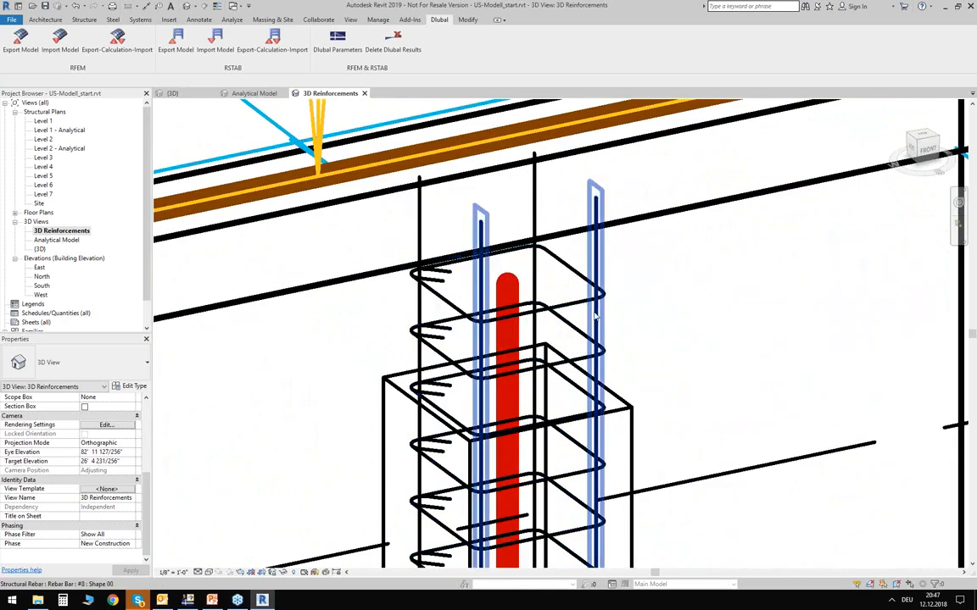
scroll(614, 280, down, 10)
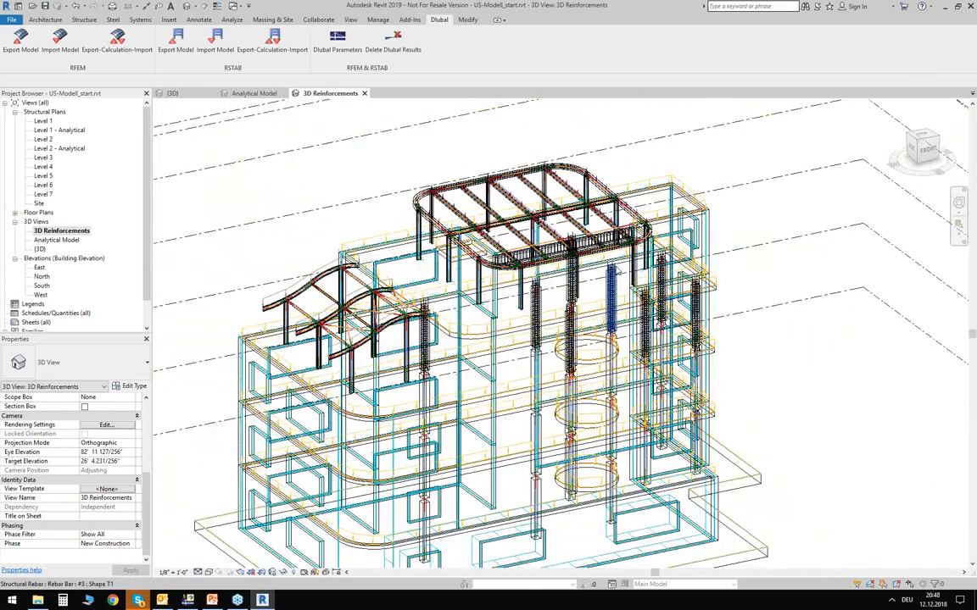
Step: Select the structural rebar in the upper storeys and show it unobscured and as solid in the 3D Reinforcements view
scroll(616, 271, down, 1)
shift+middle_drag(741, 368, 629, 297)
drag(318, 136, 818, 350)
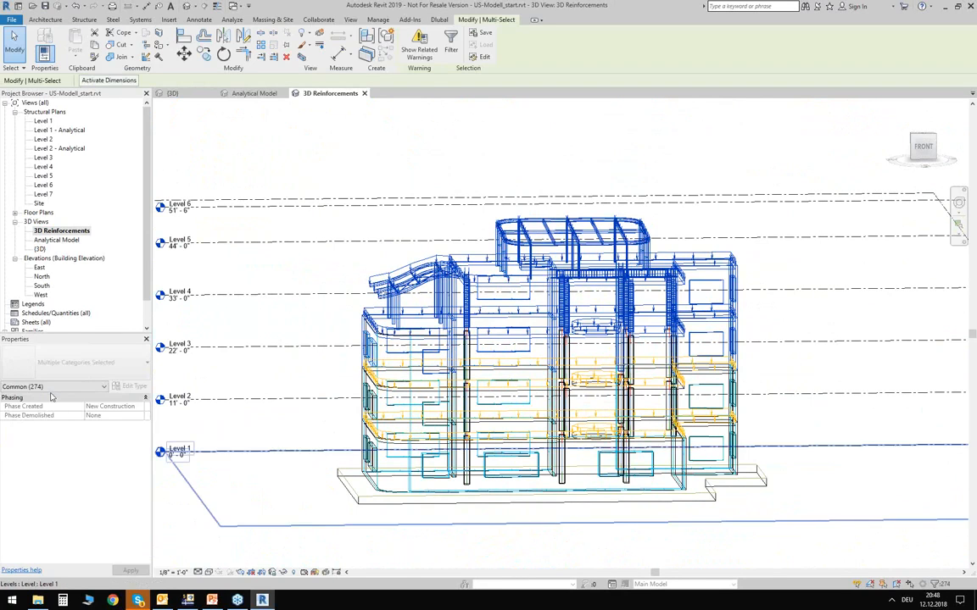
click(50, 387)
click(44, 479)
scroll(44, 480, down, 3)
click(105, 489)
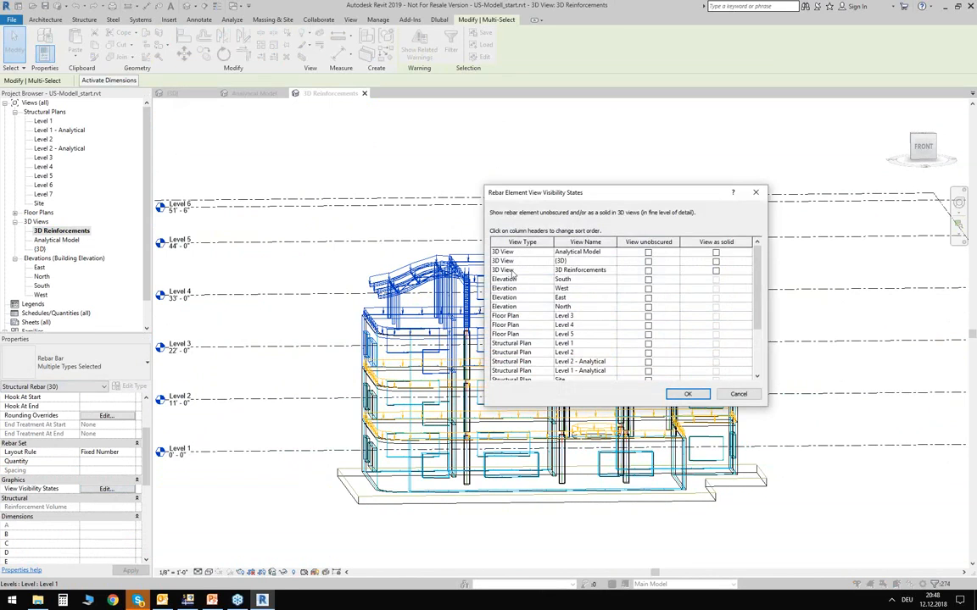
click(647, 271)
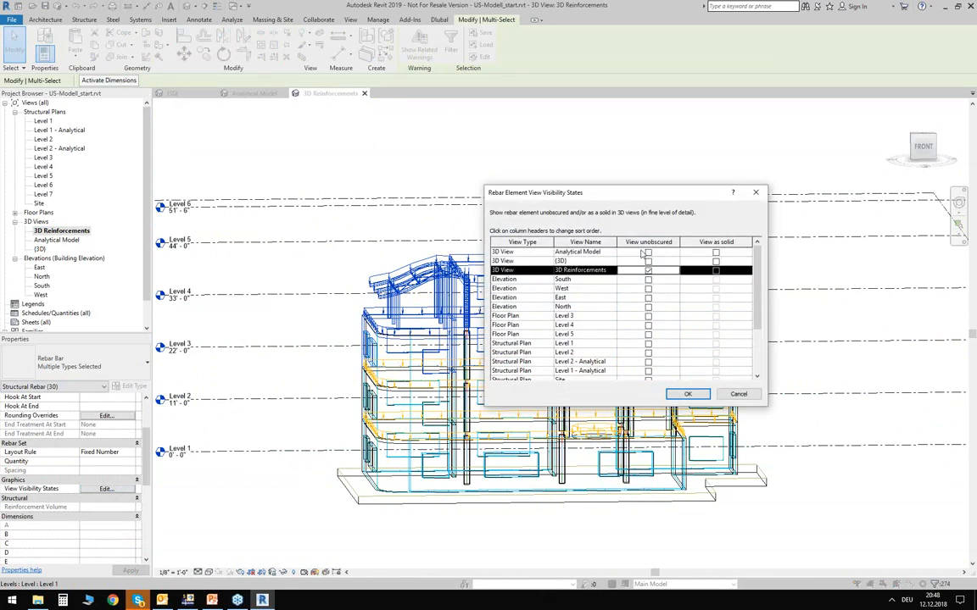
click(716, 270)
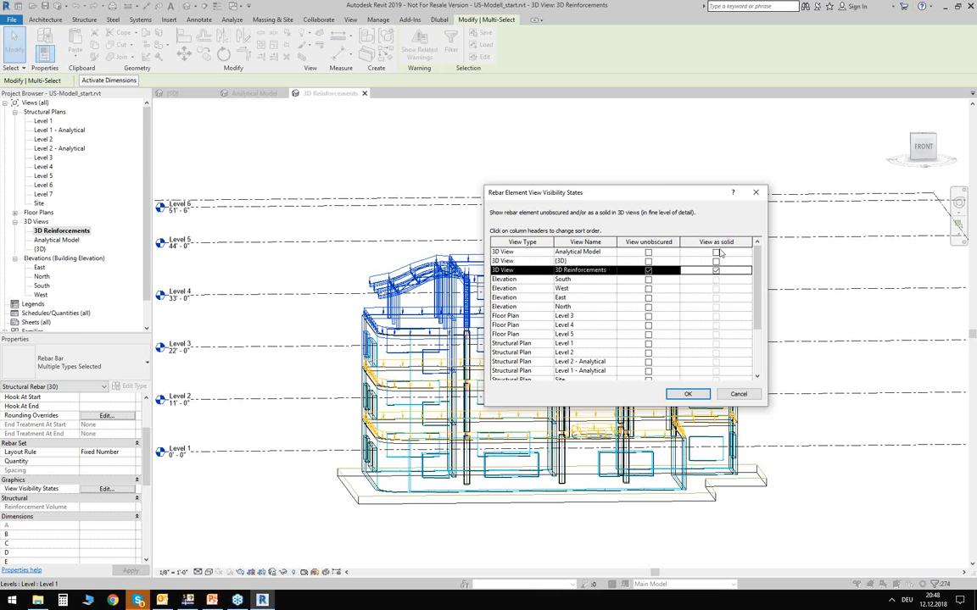
click(688, 394)
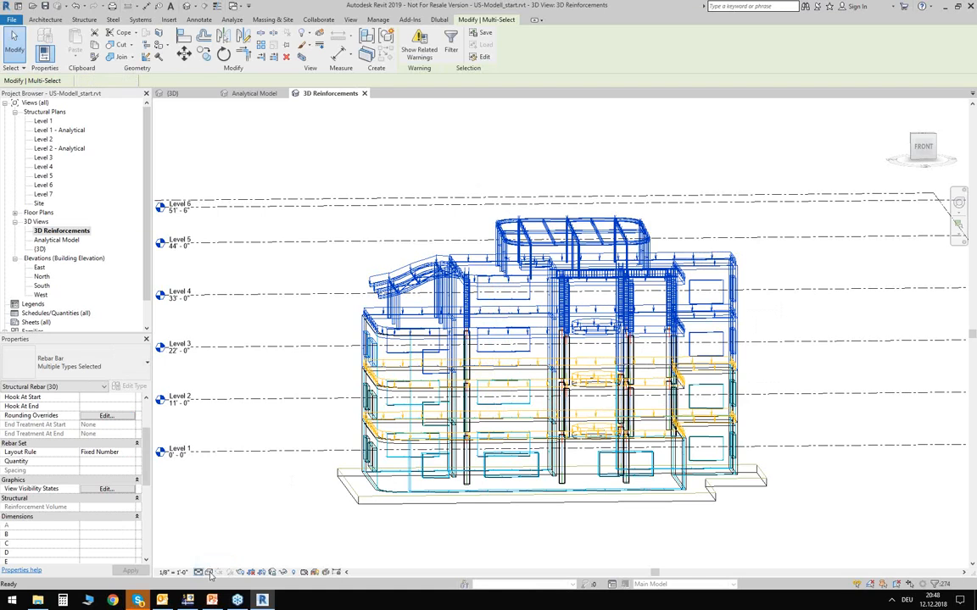
Step: Display the 3D Reinforcements view with shaded surfaces and look at the rebar from the building's front corner
click(210, 573)
click(225, 488)
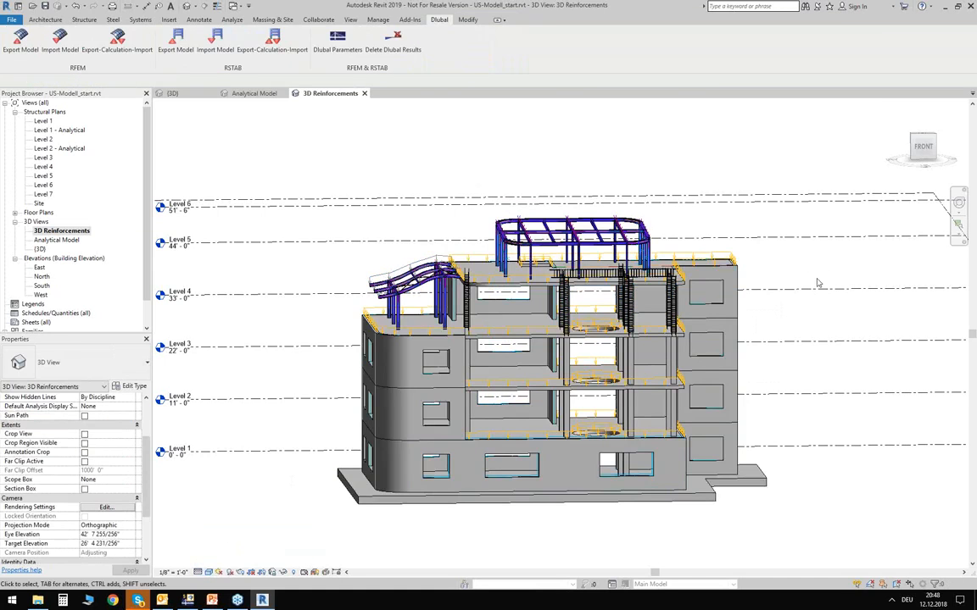
shift+middle_drag(800, 267, 716, 270)
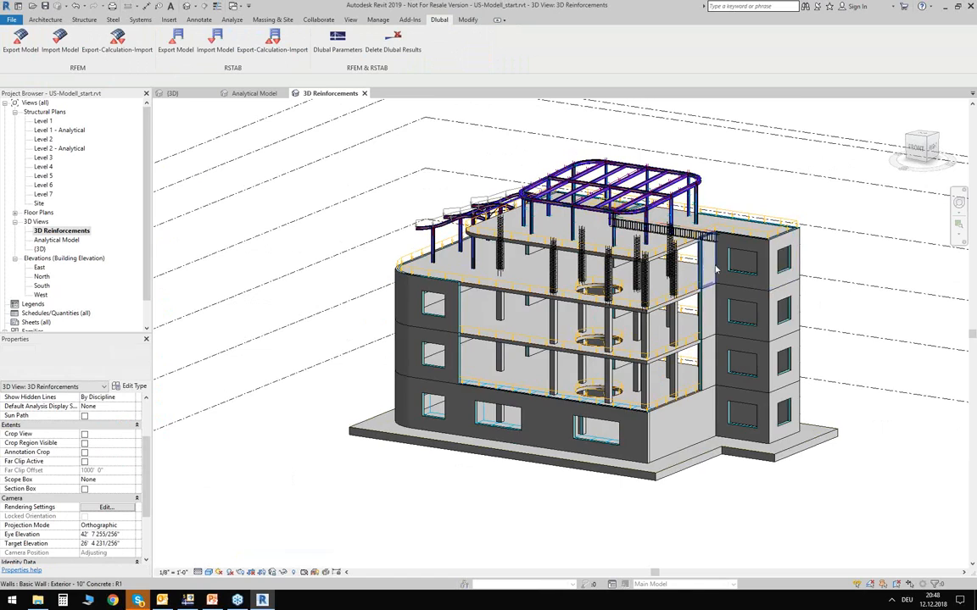
Step: Examine the solid column stirrups and the top-storey beam's bars up close, viewing the reinforced columns from several angles
scroll(528, 270, up, 3)
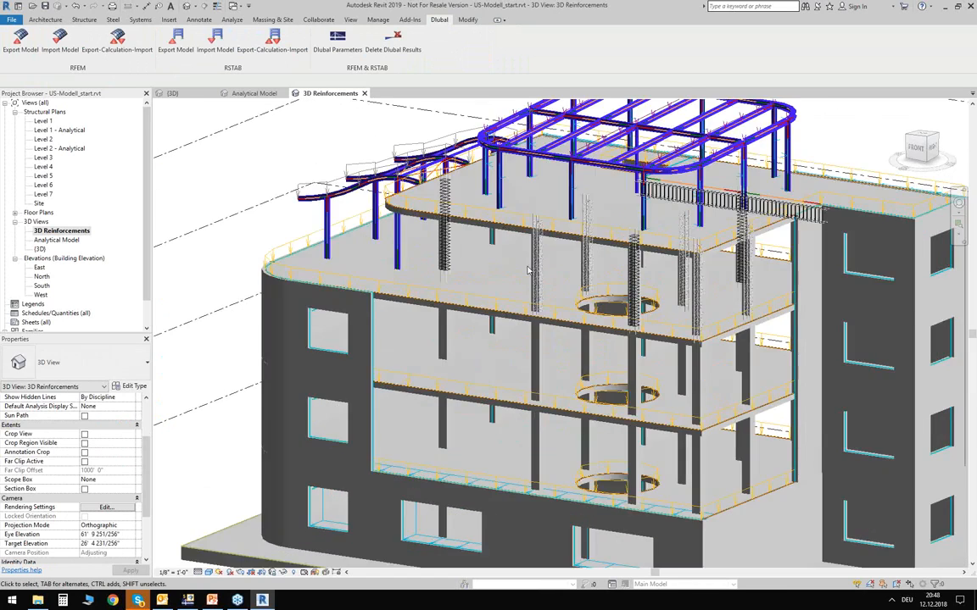
scroll(527, 269, up, 8)
scroll(558, 291, up, 5)
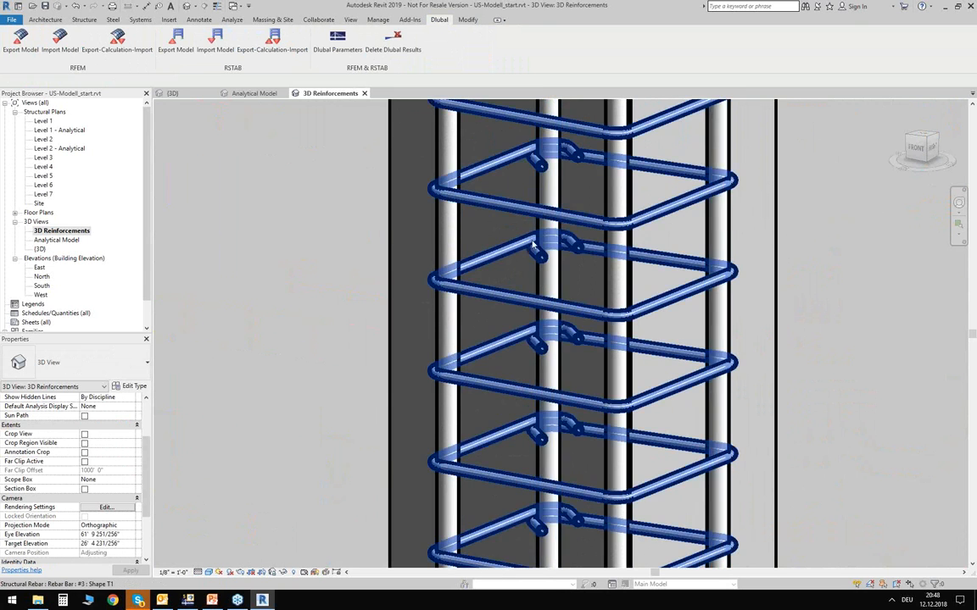
scroll(533, 245, down, 6)
scroll(580, 202, down, 6)
middle_drag(613, 260, 670, 180)
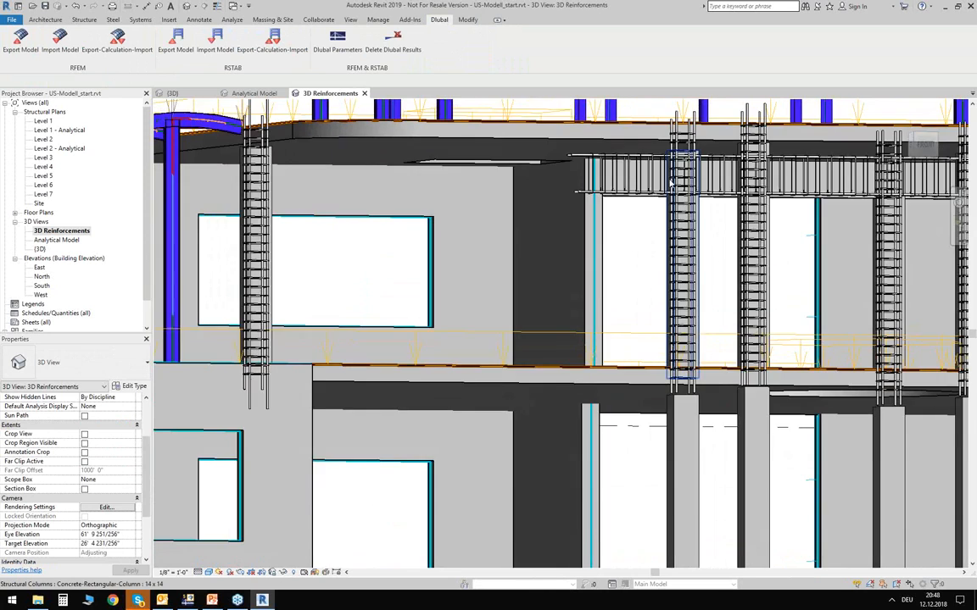
scroll(671, 182, up, 6)
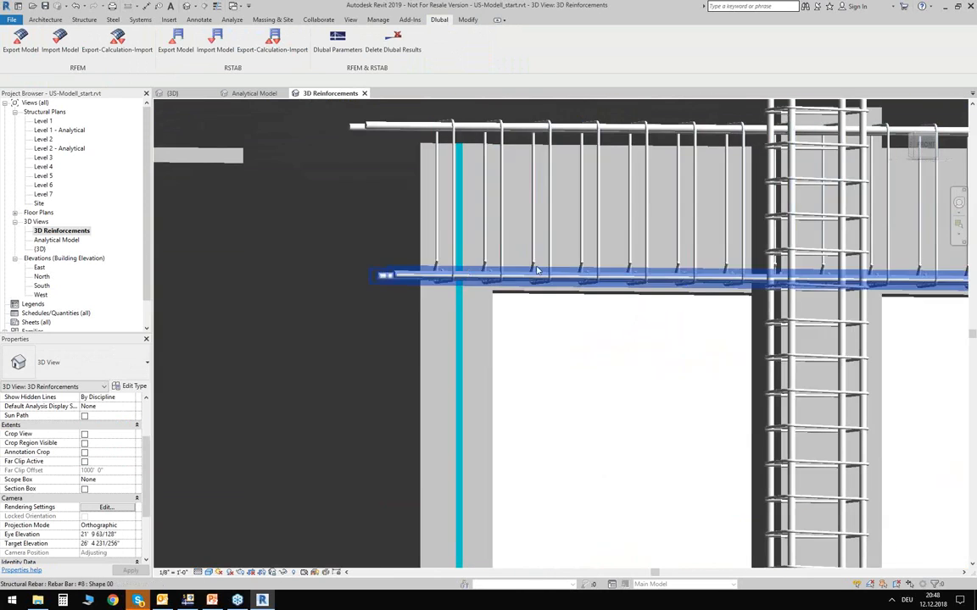
scroll(570, 351, down, 4)
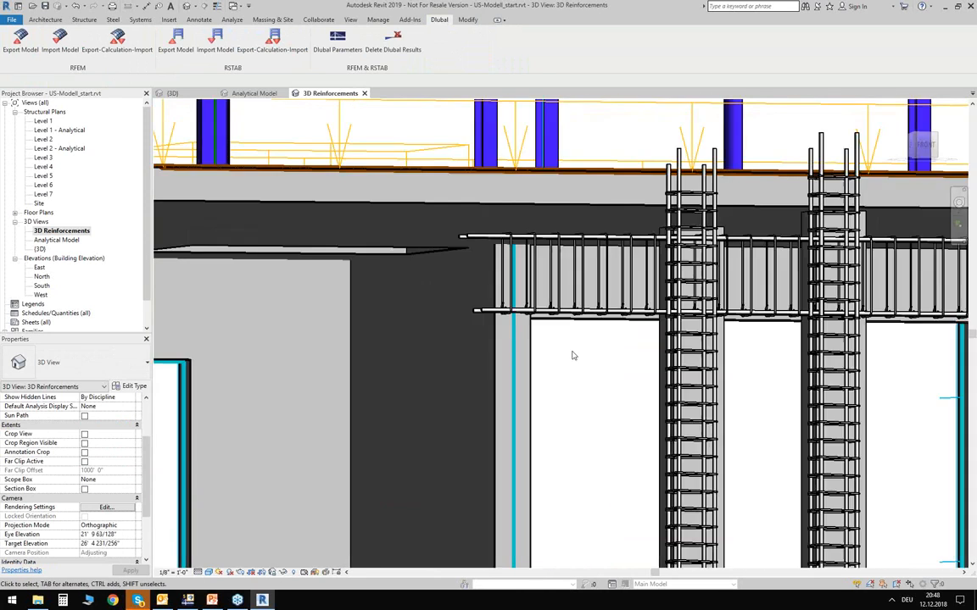
scroll(573, 356, down, 3)
mouse_move(572, 356)
shift+middle_down()
mouse_move(584, 397)
mouse_move(599, 329)
mouse_move(541, 363)
mouse_move(425, 370)
mouse_move(566, 367)
shift+middle_up()
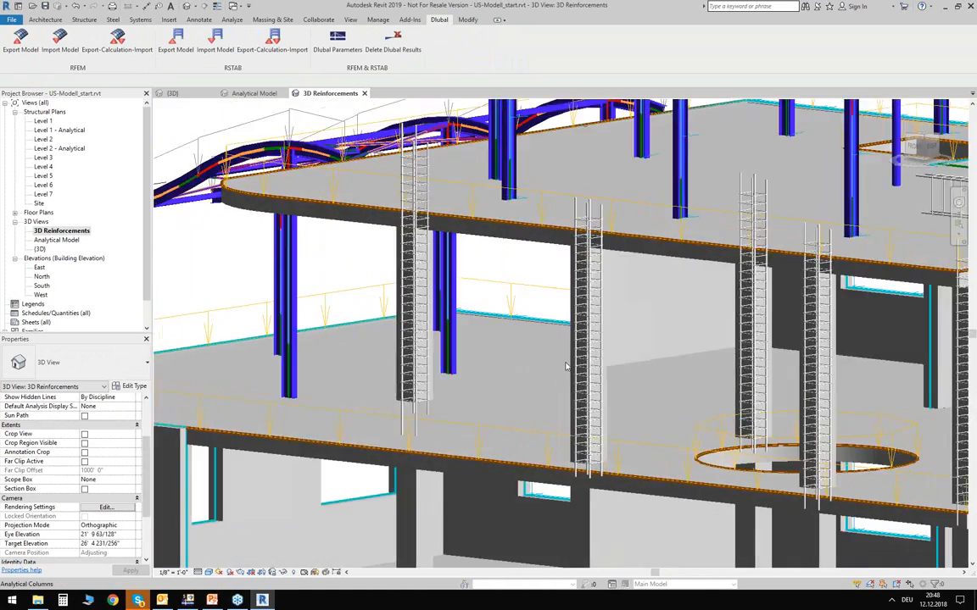
Step: Select the stirrup set of a top-storey column and review its shape, hook and layout properties
scroll(566, 366, up, 5)
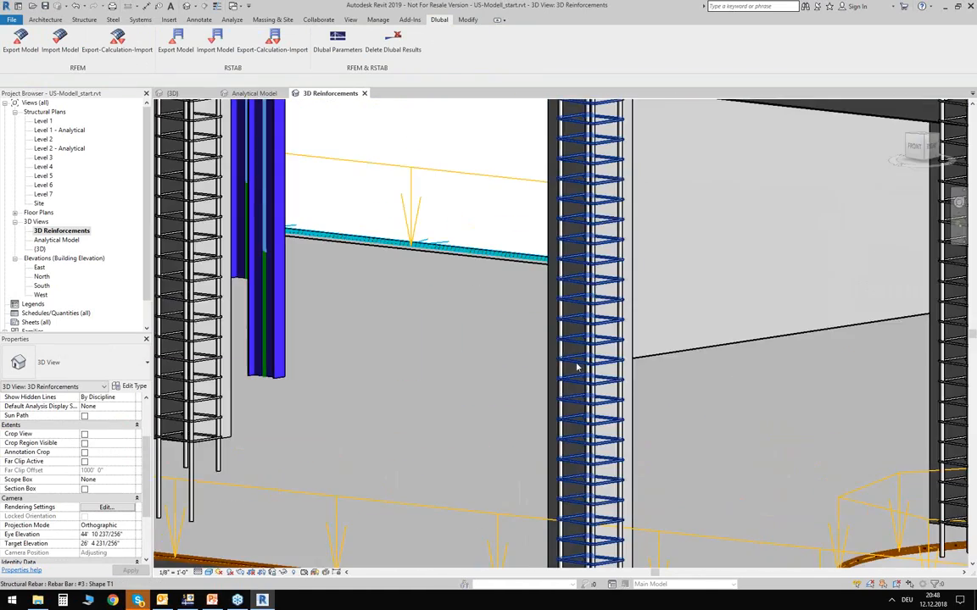
click(577, 367)
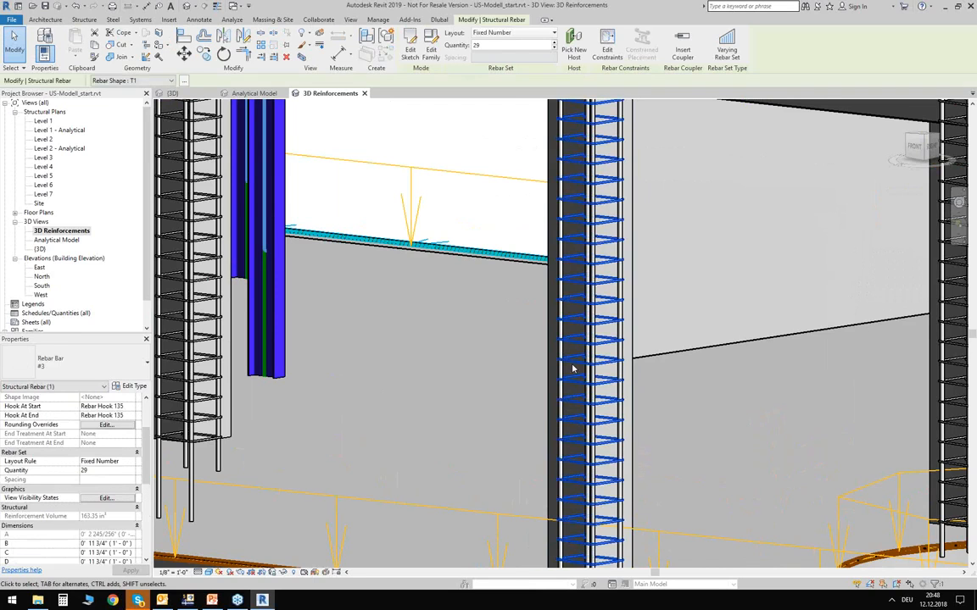
scroll(122, 435, up, 3)
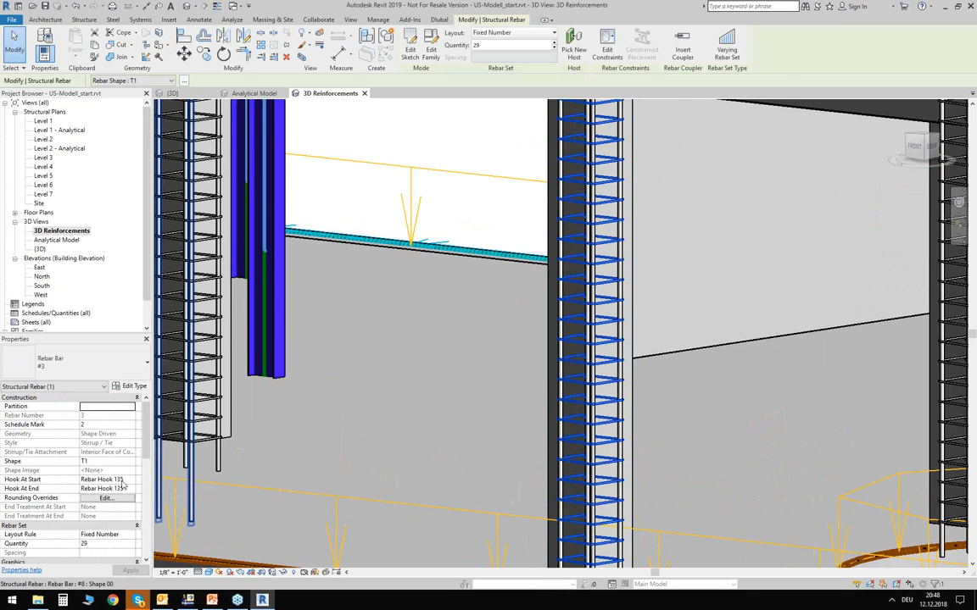
scroll(121, 480, down, 2)
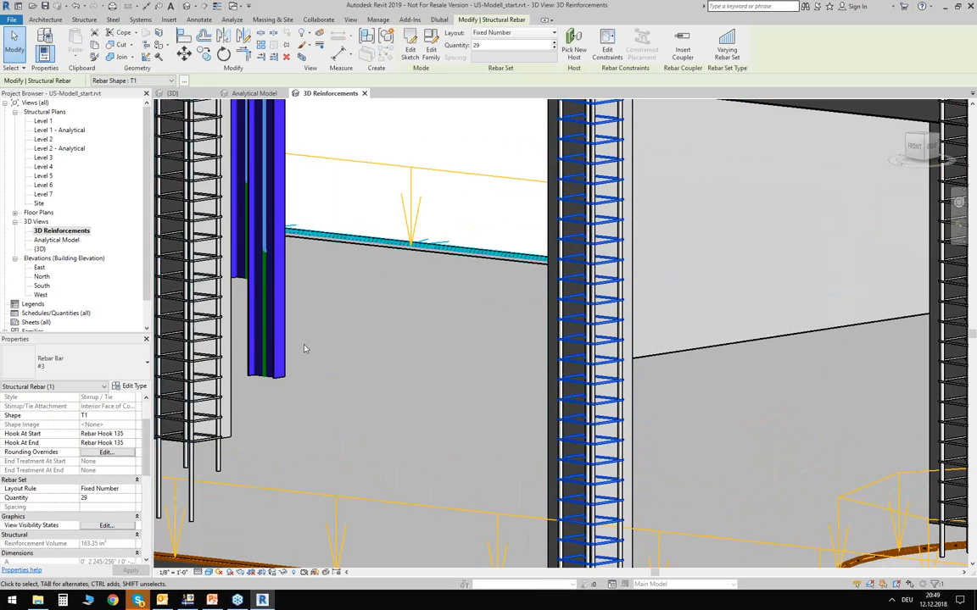
Step: Deselect the stirrups and look over the whole reinforced building from its corner and straight from the front, down to the top storey
scroll(462, 303, down, 5)
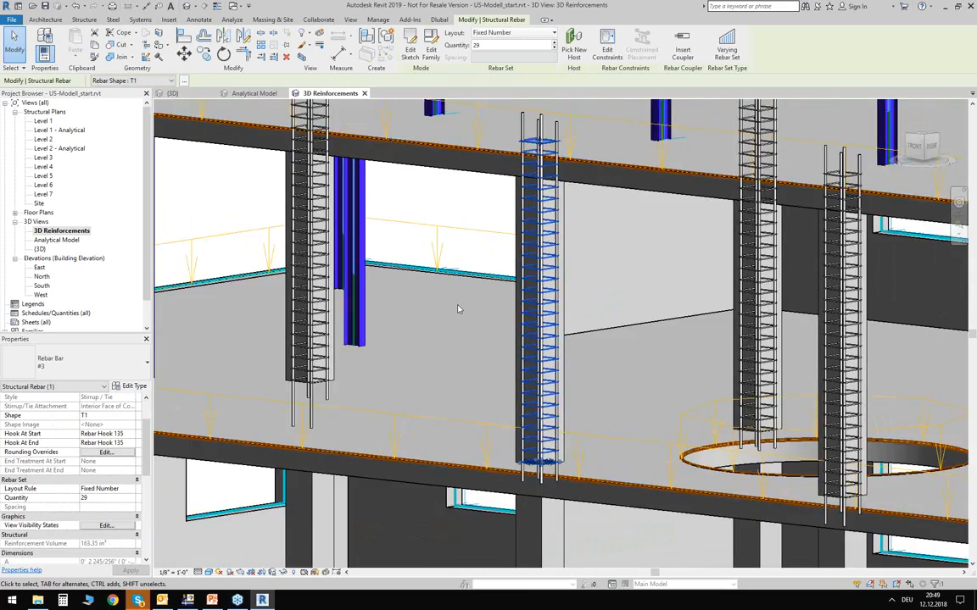
scroll(458, 310, down, 8)
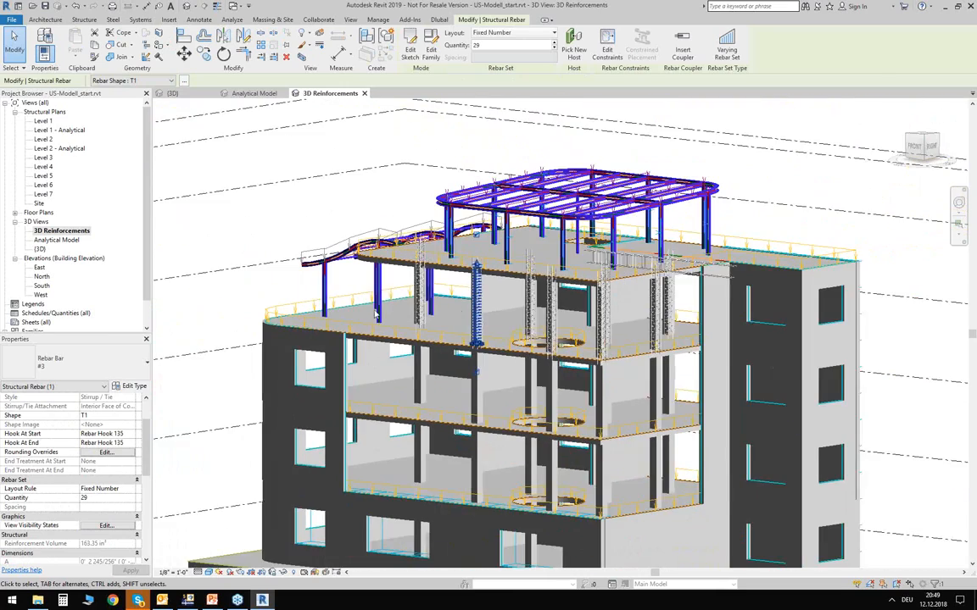
shift+middle_drag(218, 215, 411, 247)
click(679, 269)
middle_drag(681, 271, 774, 264)
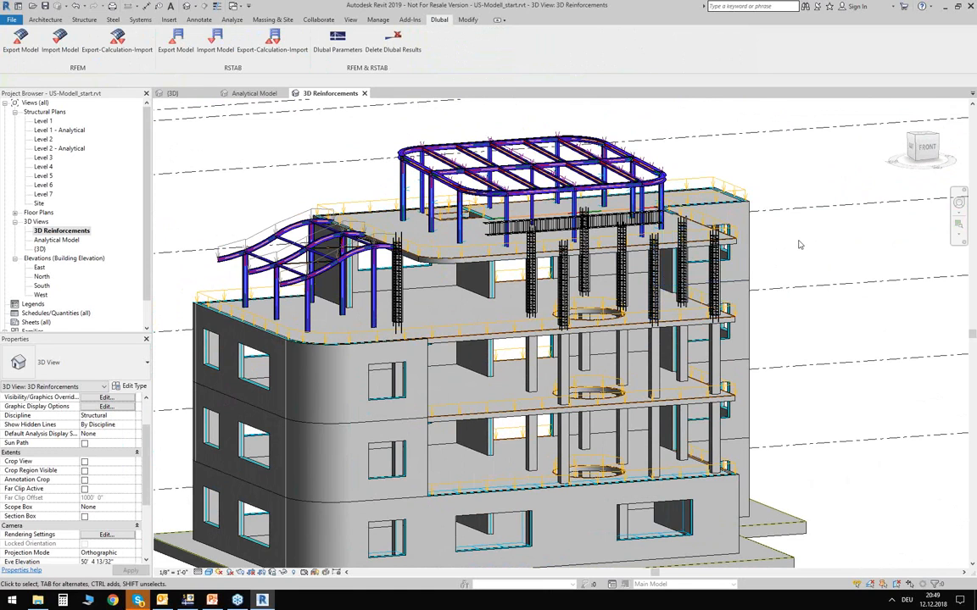
mouse_move(795, 250)
shift+middle_down()
mouse_move(802, 255)
mouse_move(808, 238)
shift+middle_up()
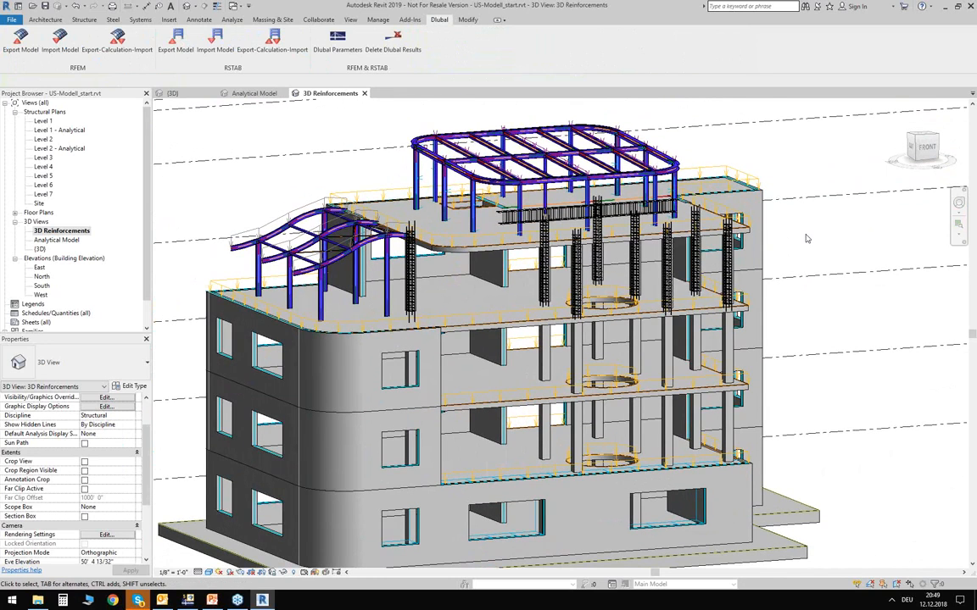
scroll(789, 250, down, 2)
scroll(583, 268, up, 1)
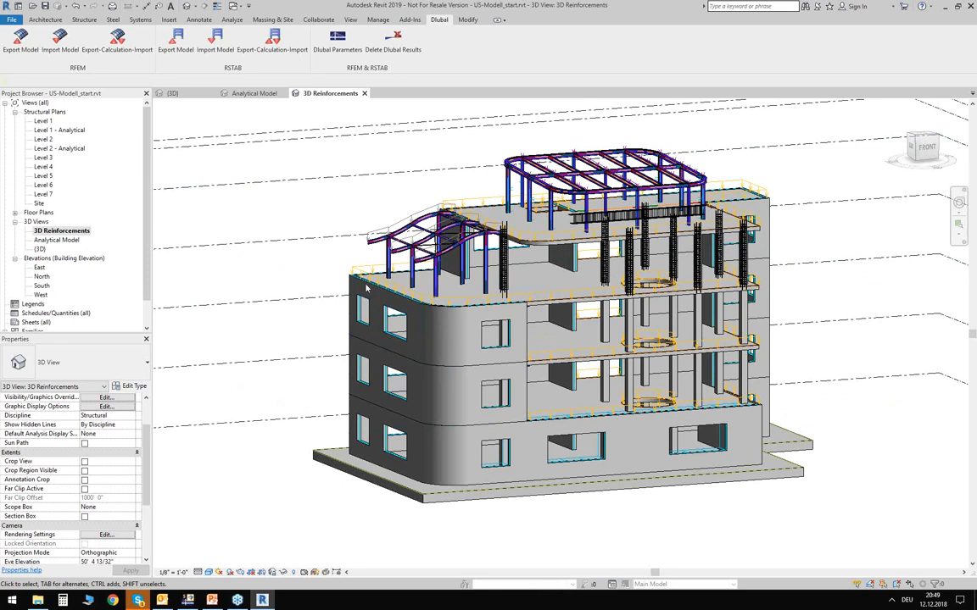
shift+middle_drag(377, 190, 424, 246)
shift+middle_drag(811, 319, 770, 279)
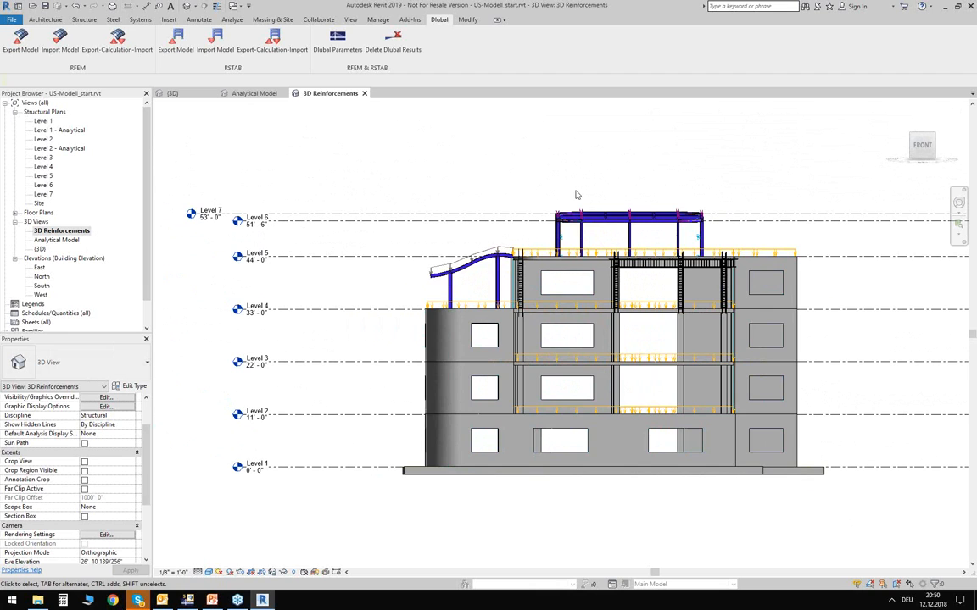
middle_drag(575, 195, 495, 182)
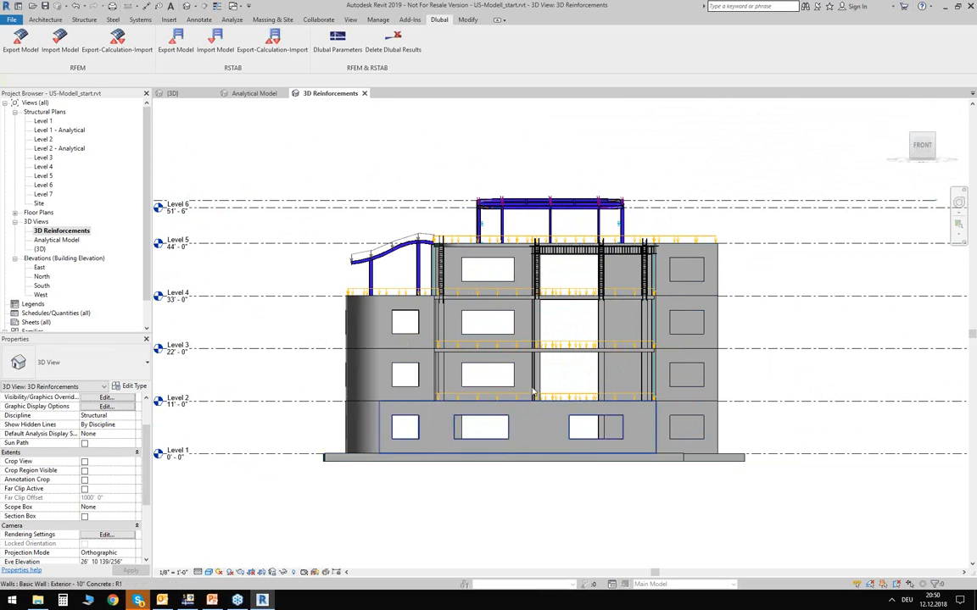
scroll(503, 172, up, 2)
scroll(503, 172, up, 2)
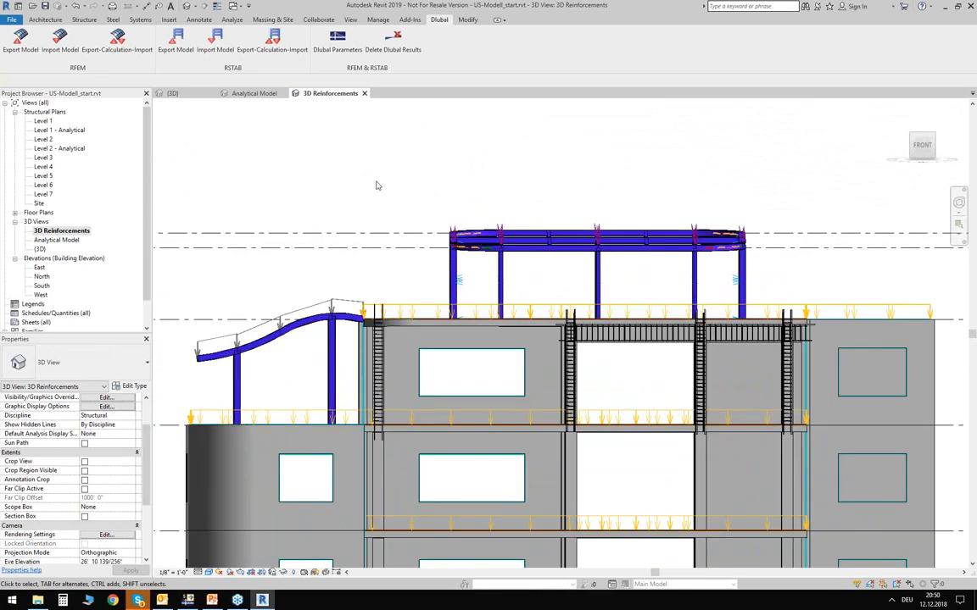
Step: Switch to RFEM and open the model Pavilion.rf5 from the Webinar US folder
drag(773, 283, 809, 272)
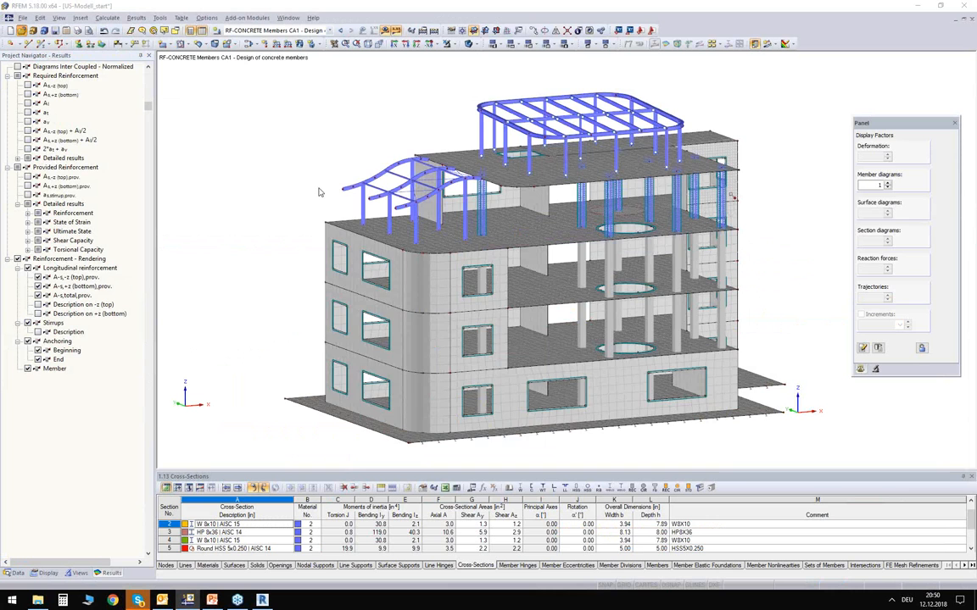
key(ctrl+o)
click(356, 195)
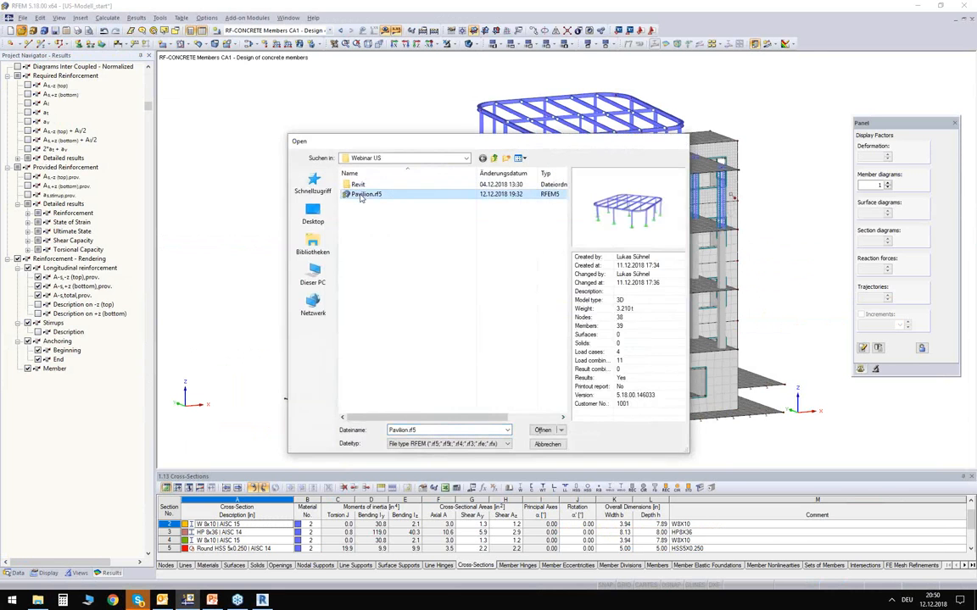
double_click(361, 196)
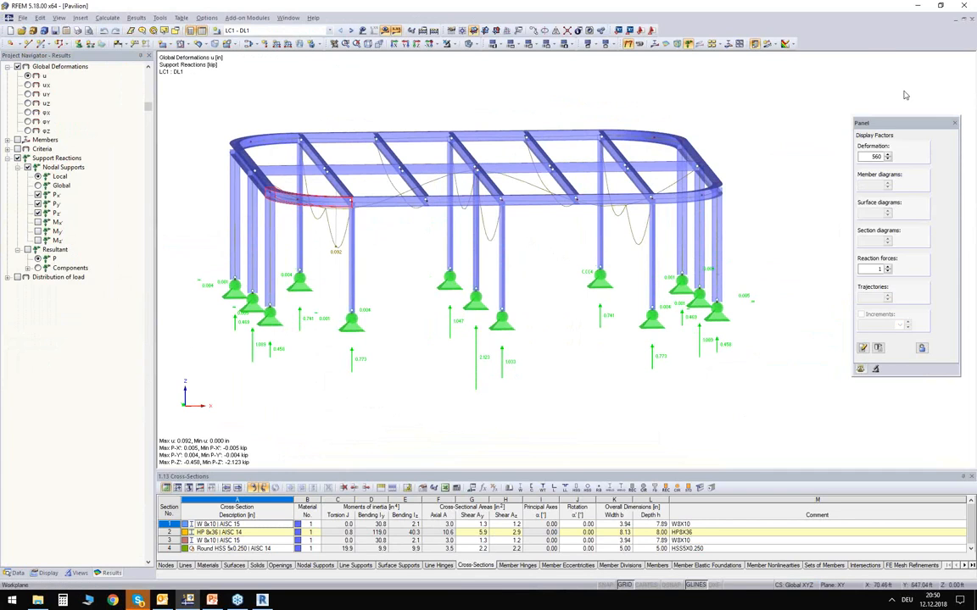
Step: Return to Revit and select the top storey's walls, columns, slab and loads in the Analytical Model view seen from the front
click(263, 600)
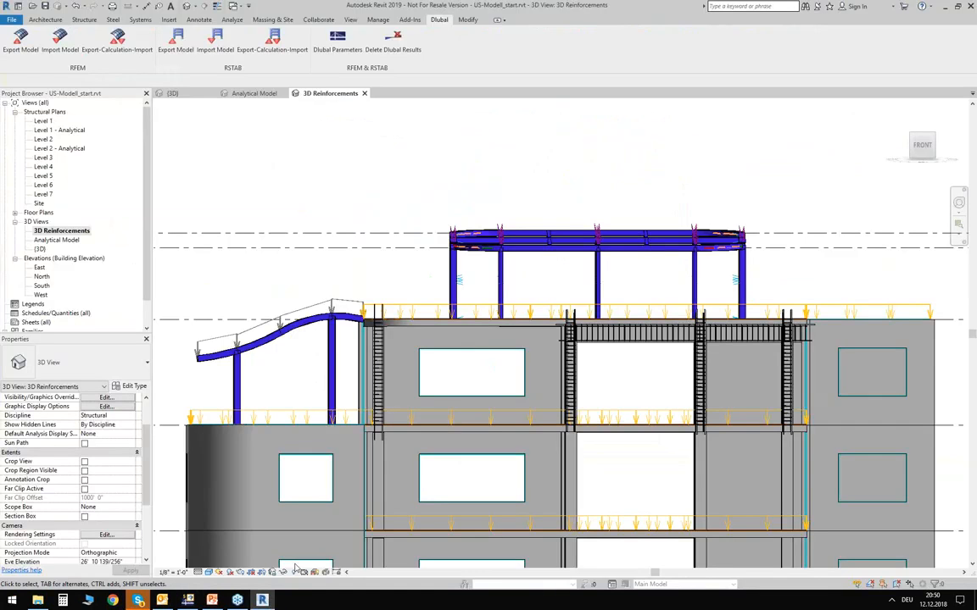
middle_drag(414, 208, 408, 136)
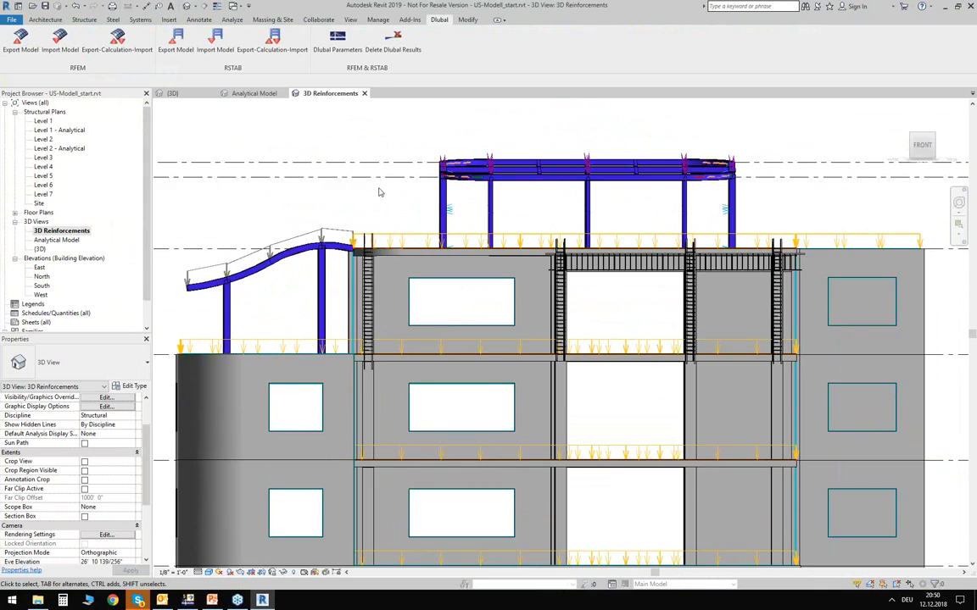
click(254, 93)
shift+middle_drag(759, 312, 694, 247)
scroll(496, 224, up, 4)
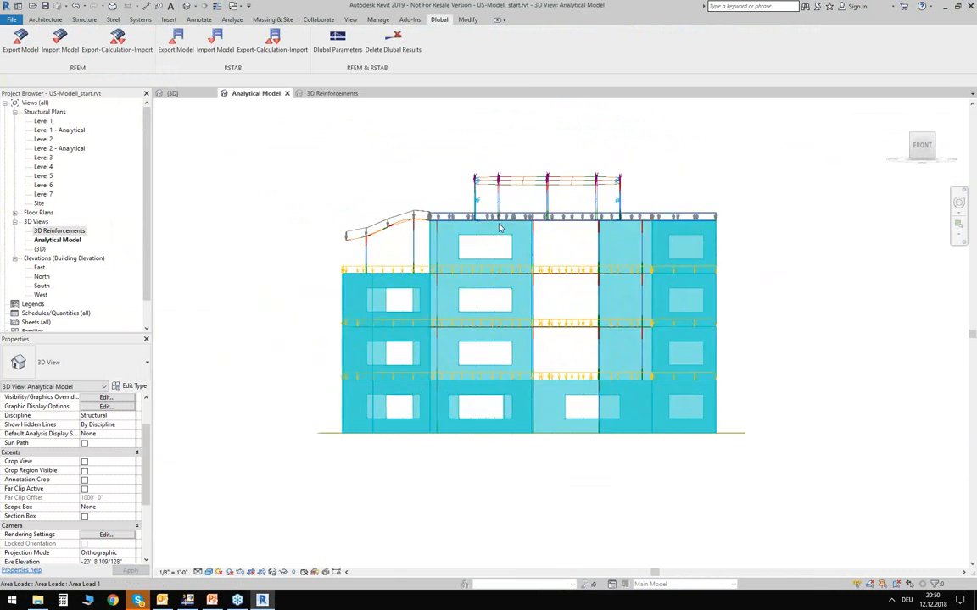
drag(362, 194, 906, 323)
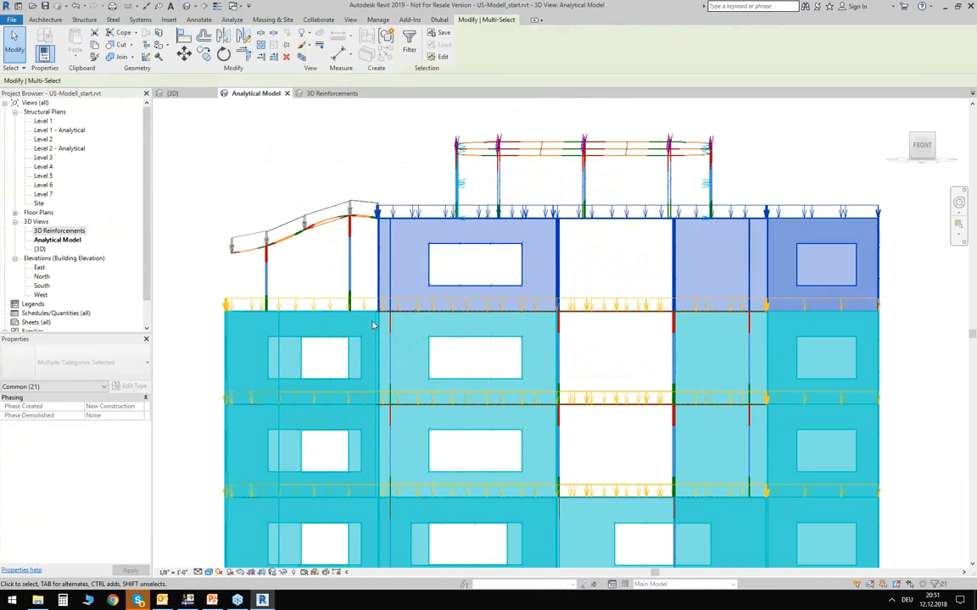
shift+middle_drag(257, 191, 327, 235)
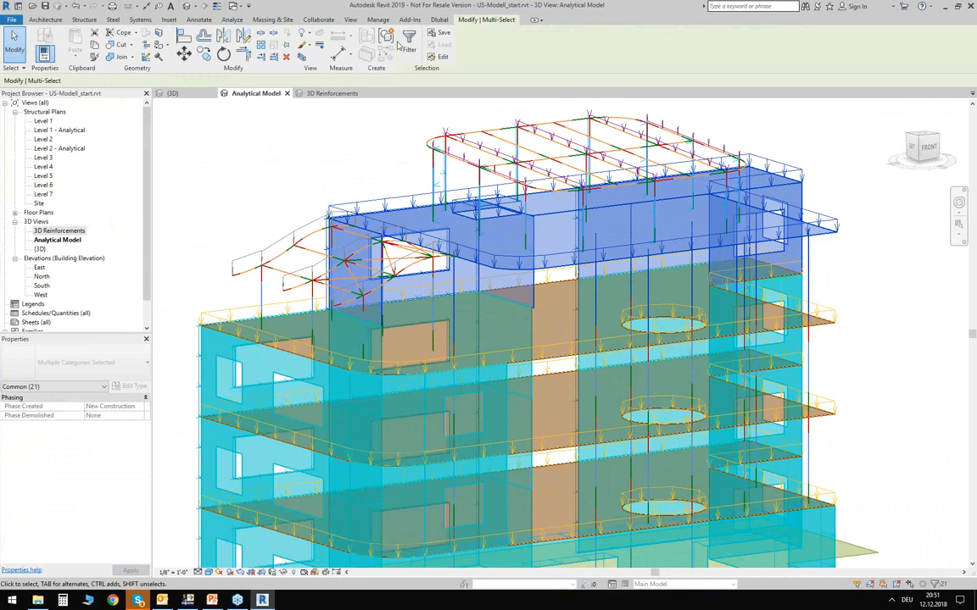
Step: Export only the selected objects with their structural data and loads to RFEM as a new structure, and close the export report
click(438, 19)
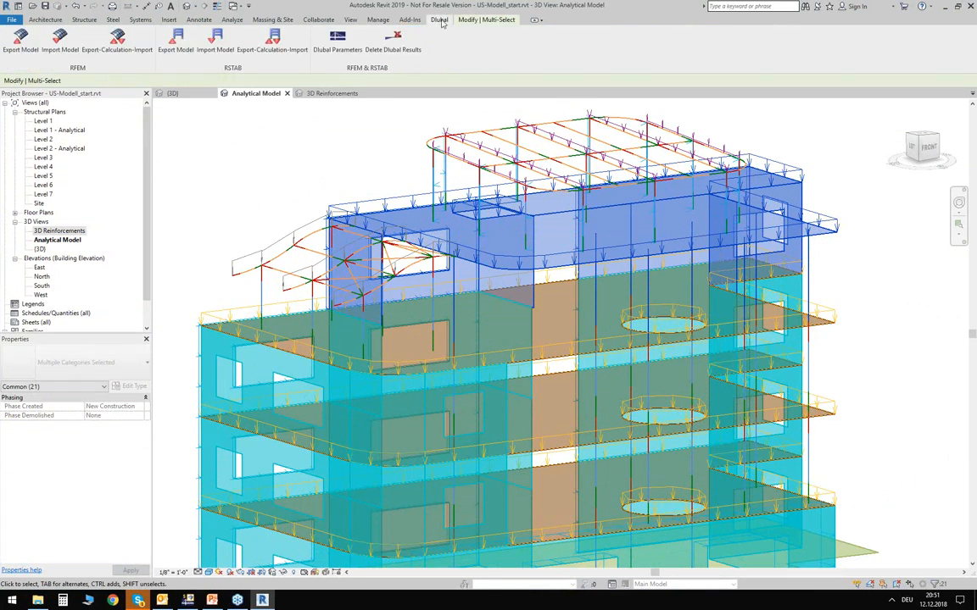
click(25, 53)
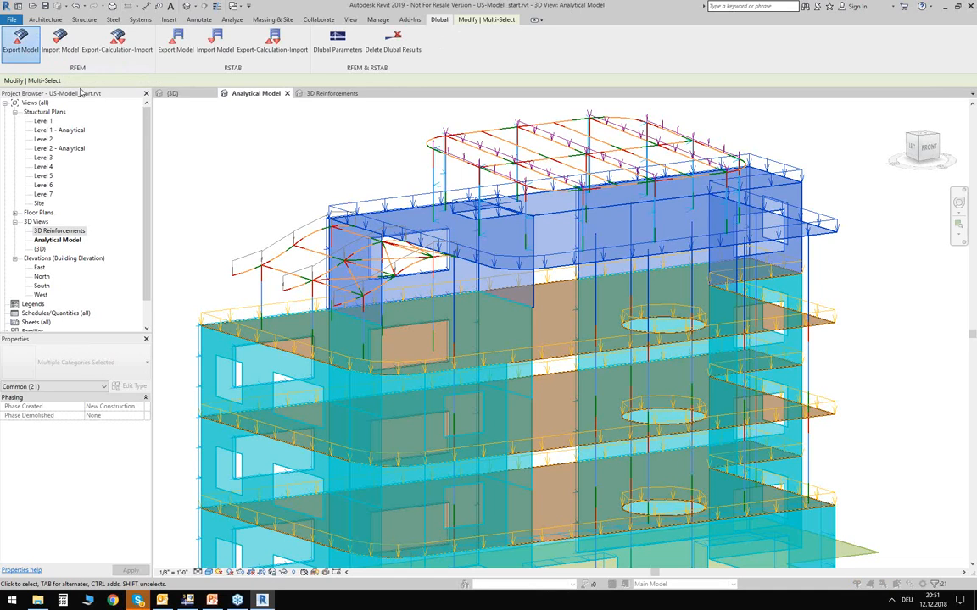
click(313, 256)
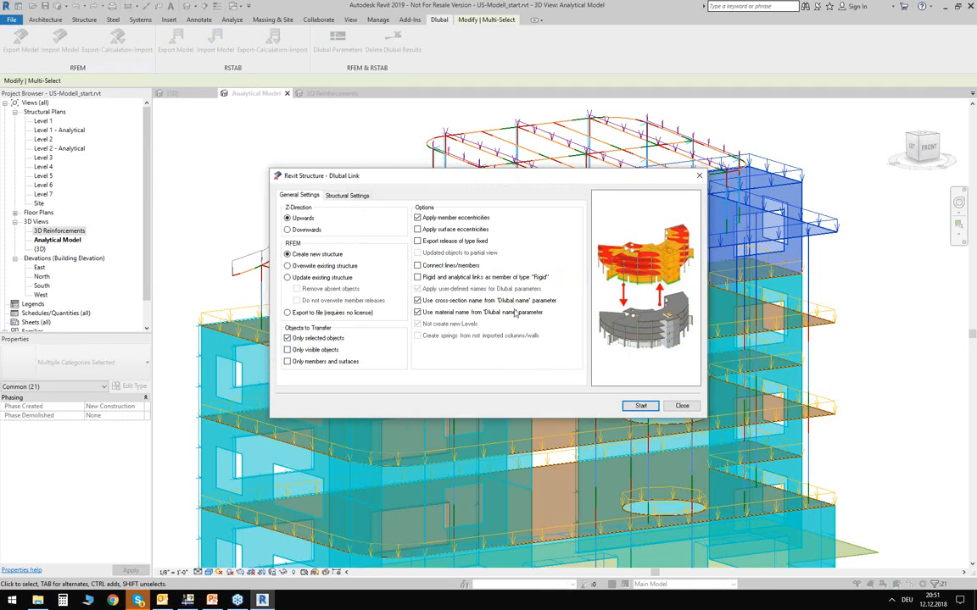
click(357, 195)
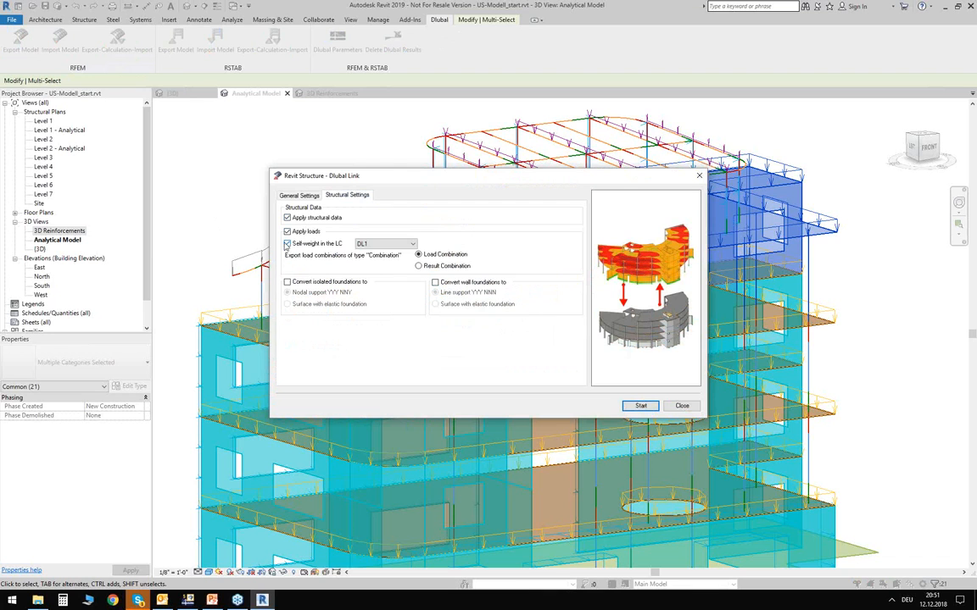
click(641, 407)
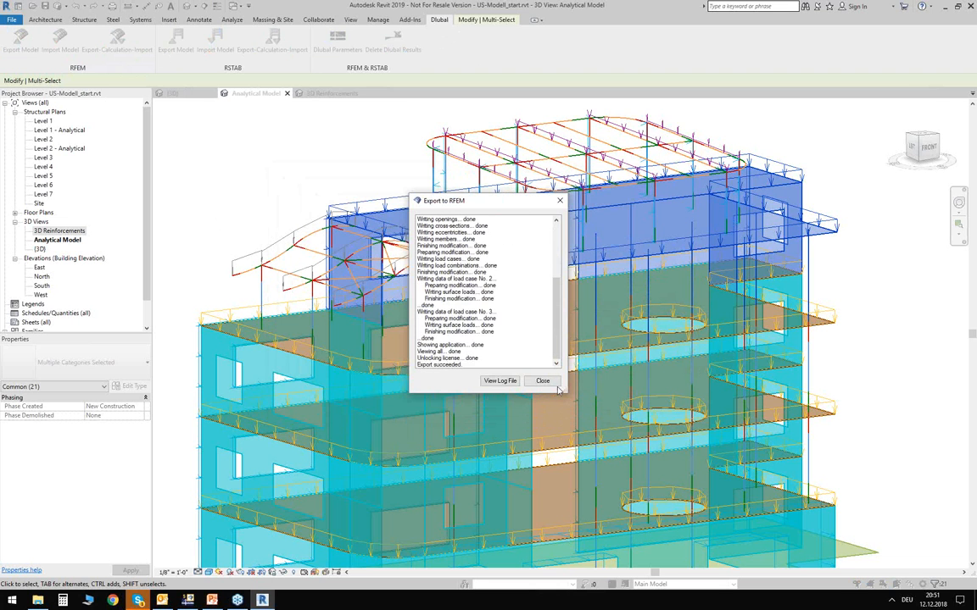
click(542, 380)
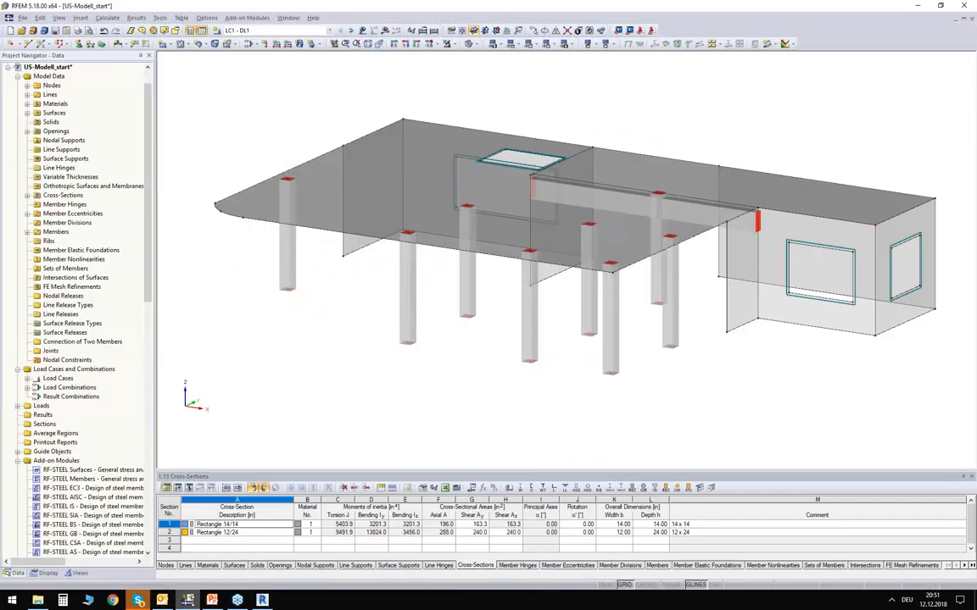
Step: Add nodal supports at the base nodes of all columns in the exported storey
shift+middle_drag(308, 368, 426, 380)
shift+middle_drag(343, 367, 543, 381)
scroll(363, 268, down, 2)
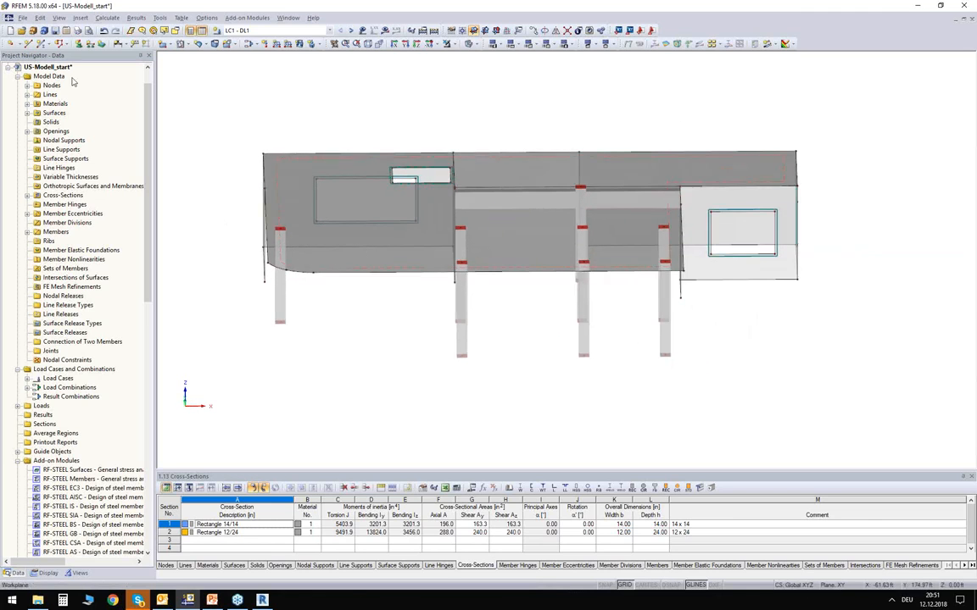
click(579, 391)
drag(245, 302, 626, 377)
ctrl+middle_drag(564, 330, 621, 331)
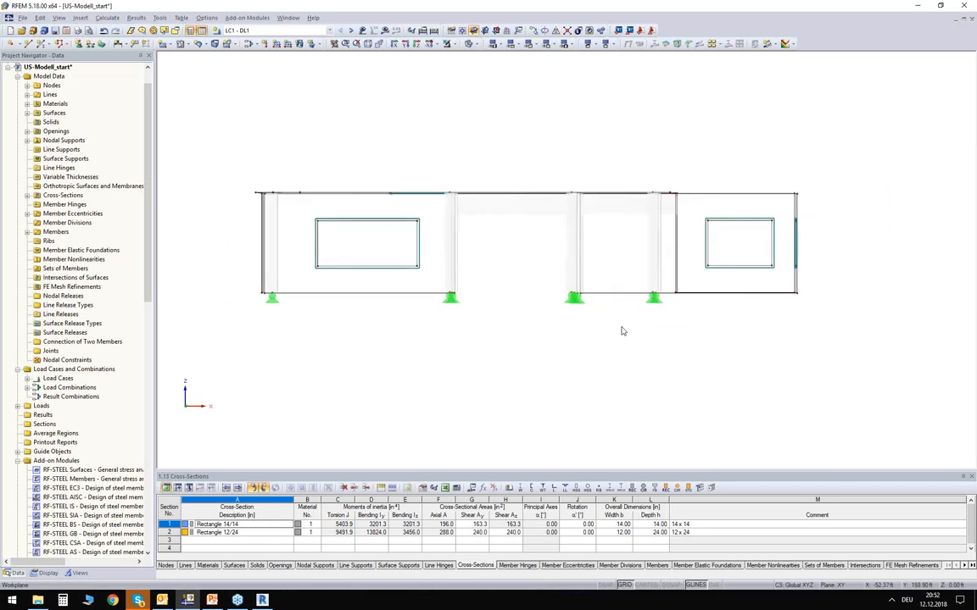
Step: Add hinged line supports along the base lines of all walls in the exported storey
click(87, 42)
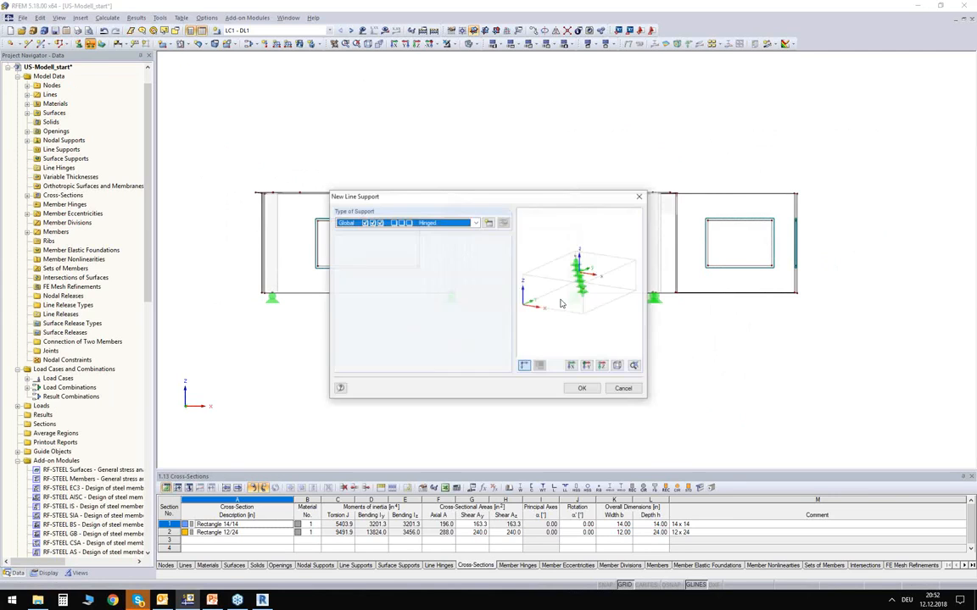
click(579, 389)
drag(224, 281, 825, 326)
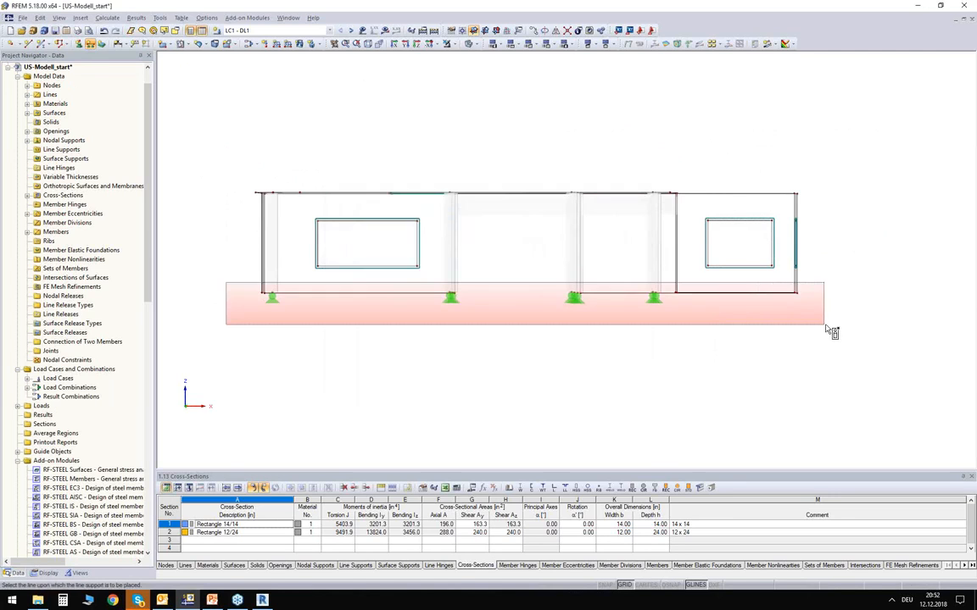
ctrl+middle_drag(458, 340, 489, 394)
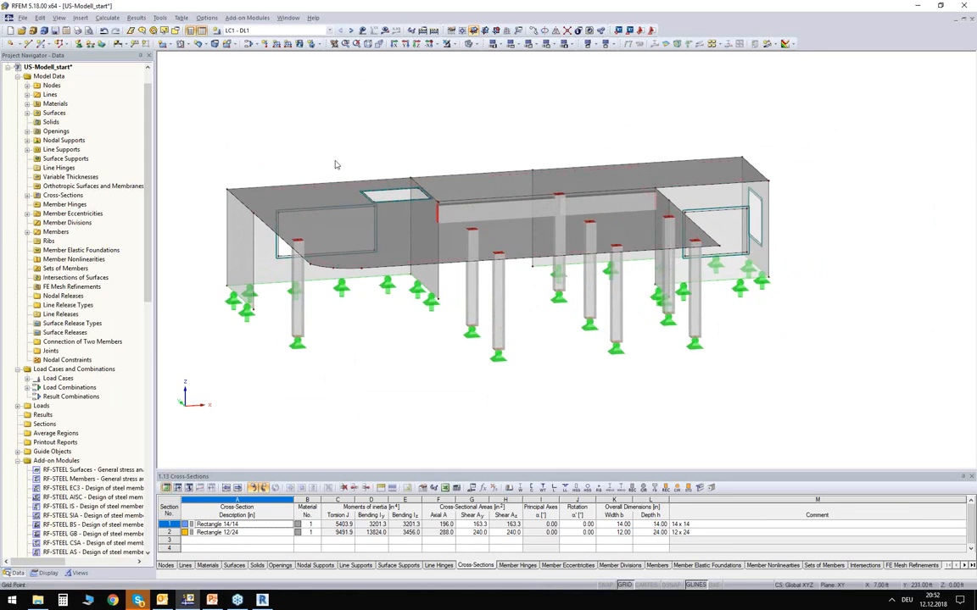
Step: Show the loads and review load cases LL1 and WIND1 on the model, finishing with LC1 - DL1 active
click(265, 32)
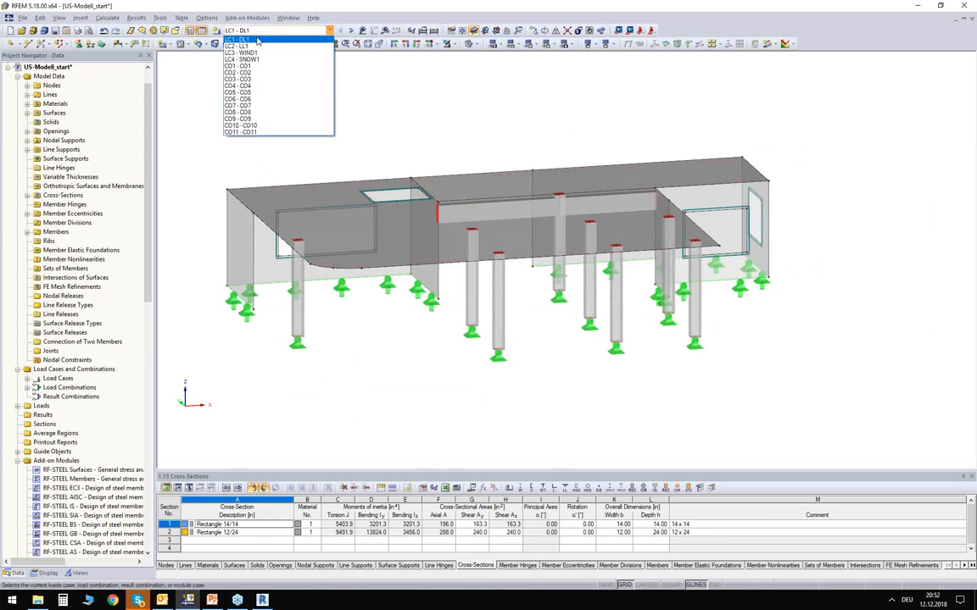
click(254, 40)
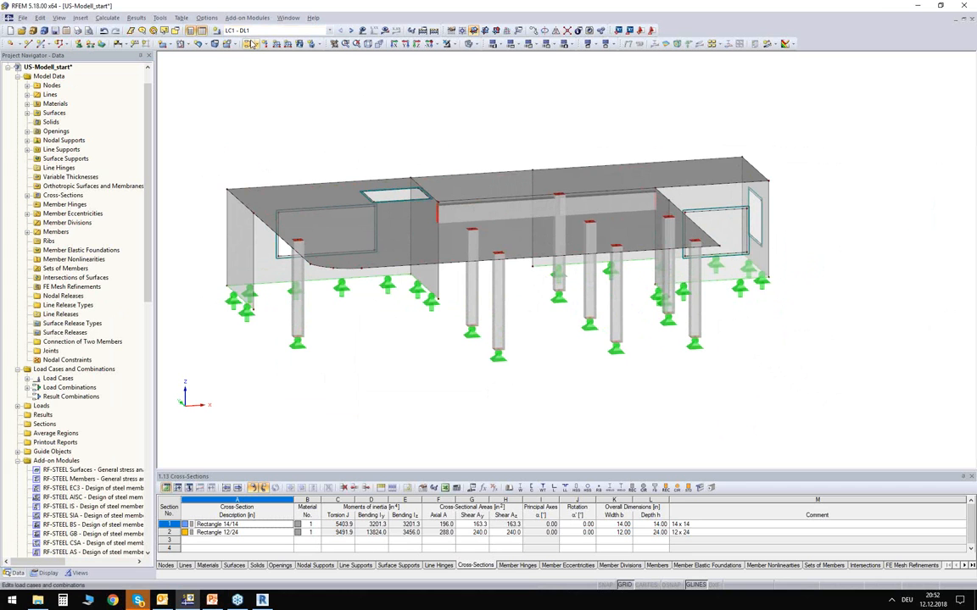
click(350, 31)
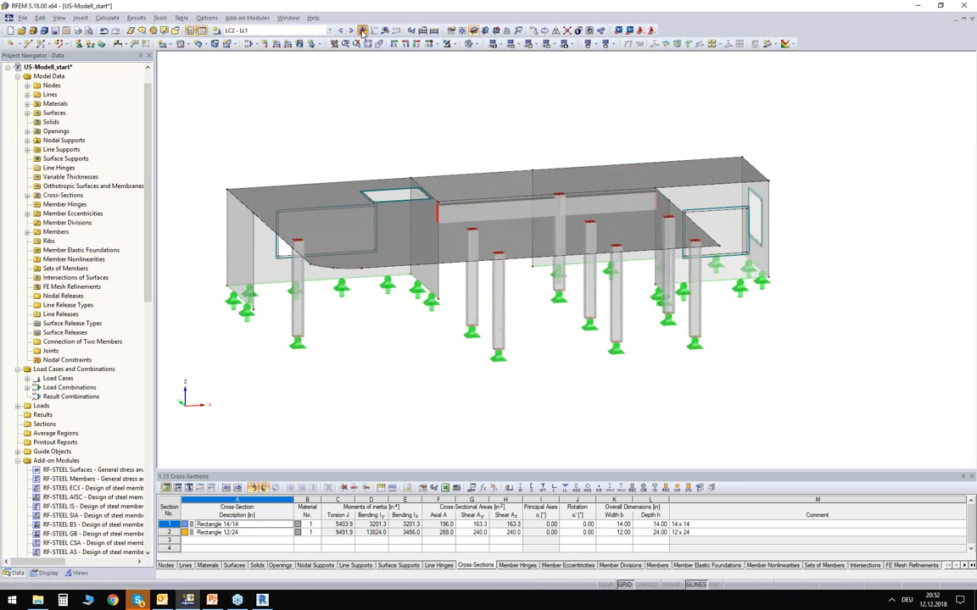
click(362, 31)
ctrl+middle_drag(292, 126, 413, 175)
click(351, 32)
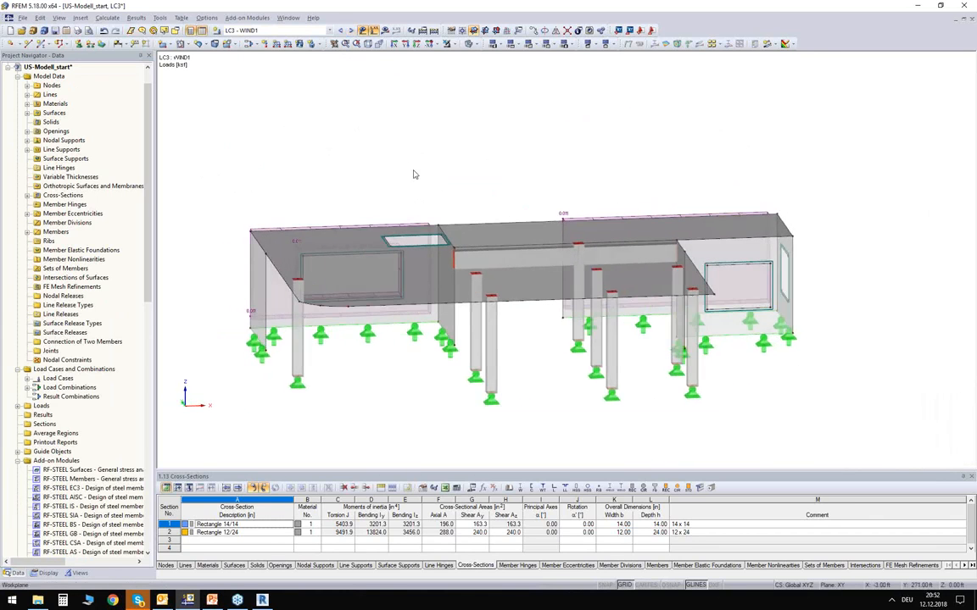
click(265, 32)
click(237, 39)
ctrl+middle_drag(467, 157, 518, 161)
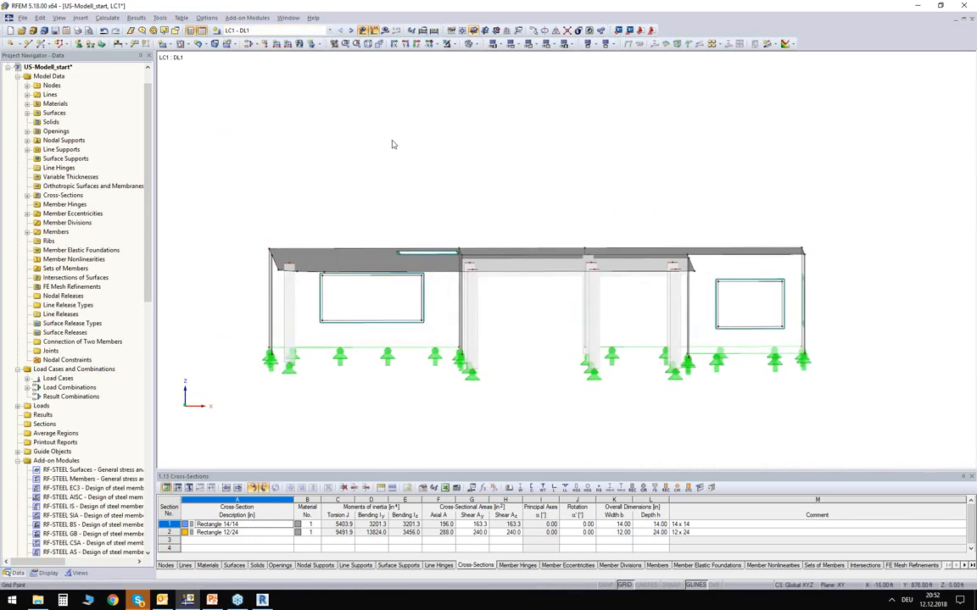
ctrl+middle_drag(437, 183, 398, 168)
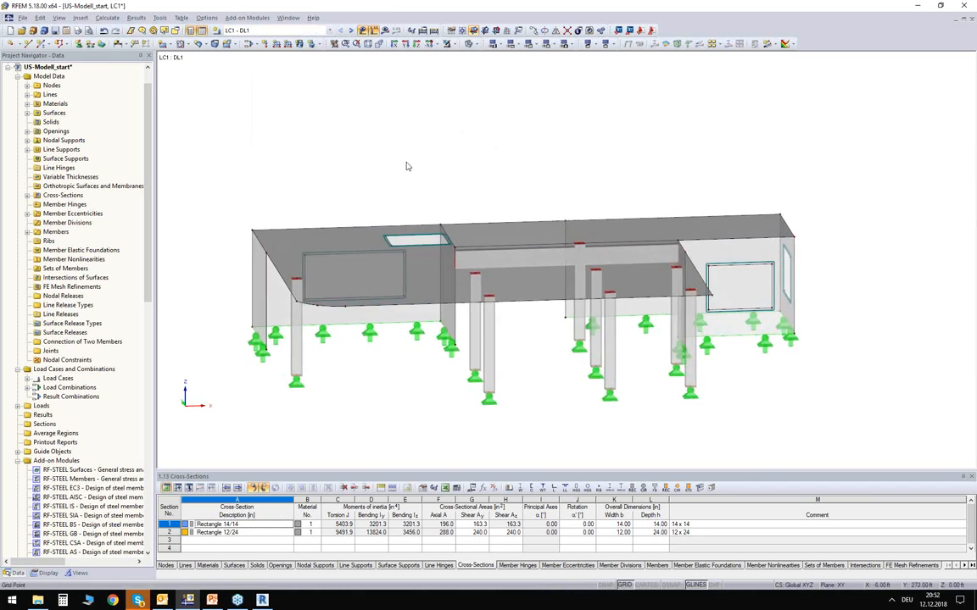
Step: Set up an import of support reactions as loads from Pavilion.rf5, using all supported nodes and load case LC1 - DL1
click(158, 18)
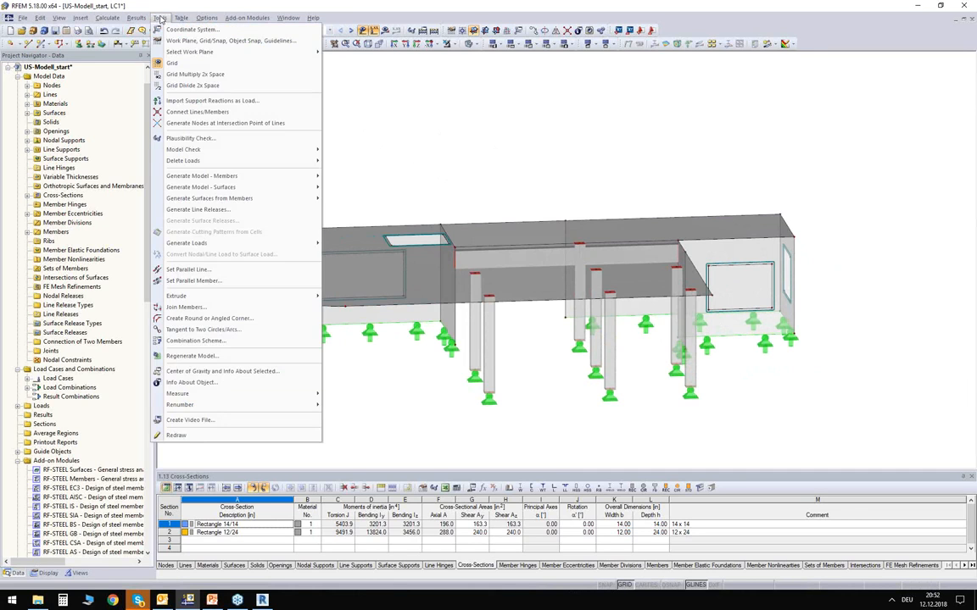
click(199, 101)
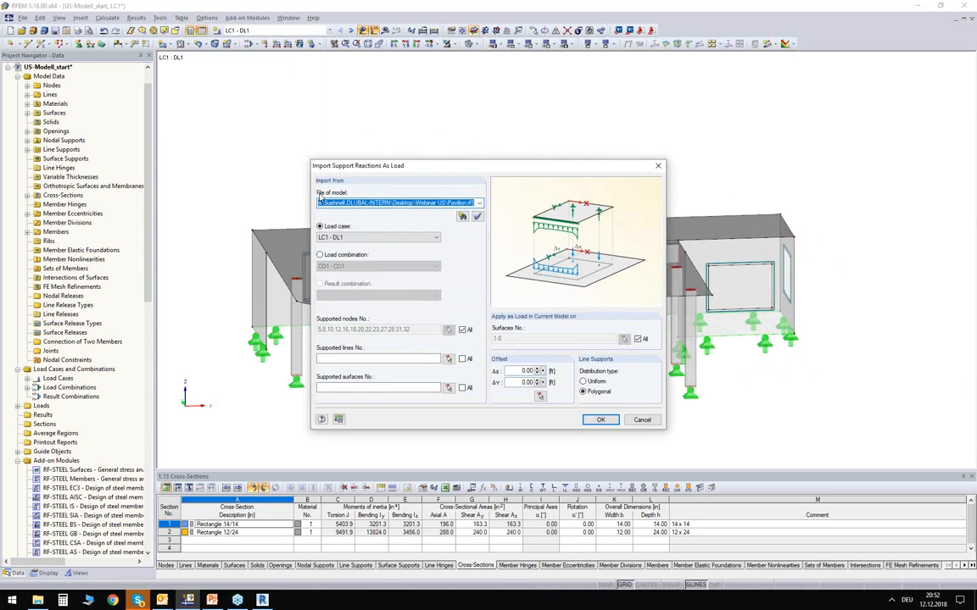
click(462, 216)
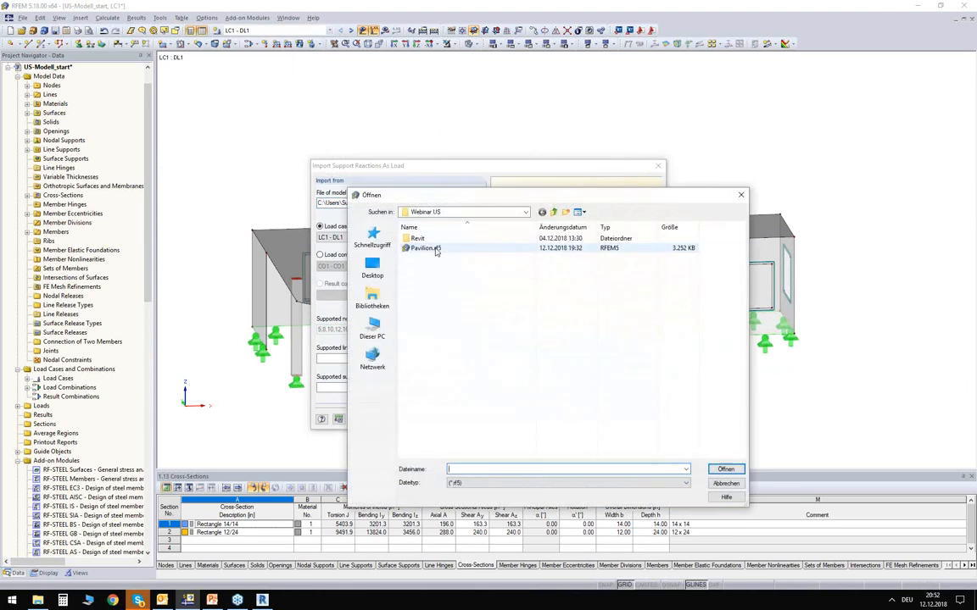
double_click(436, 248)
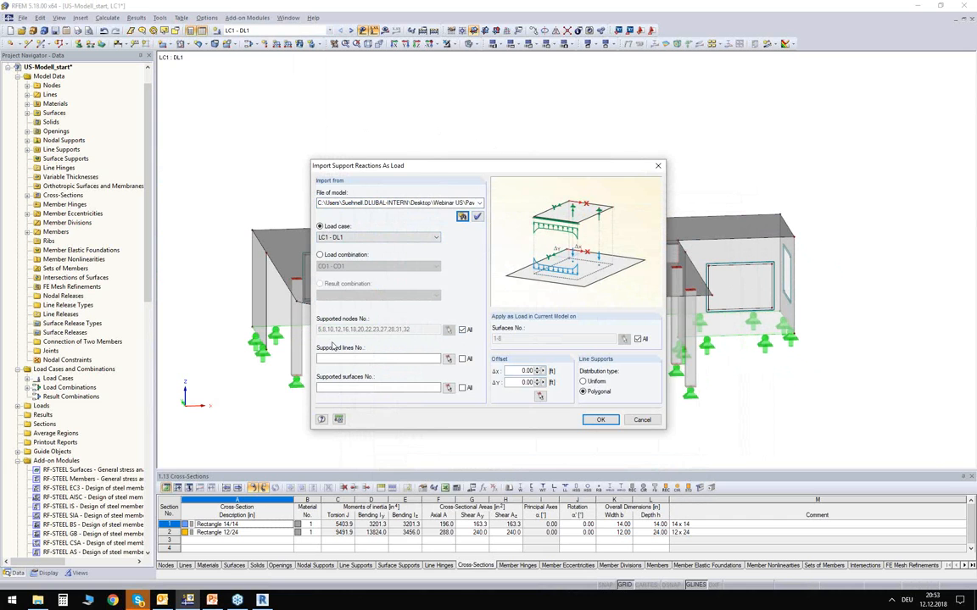
click(351, 239)
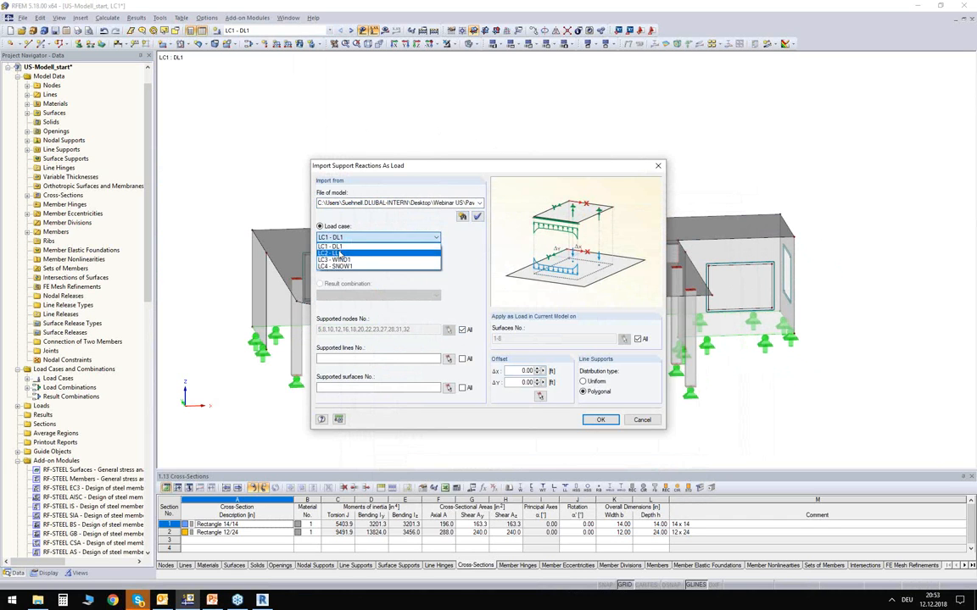
click(344, 241)
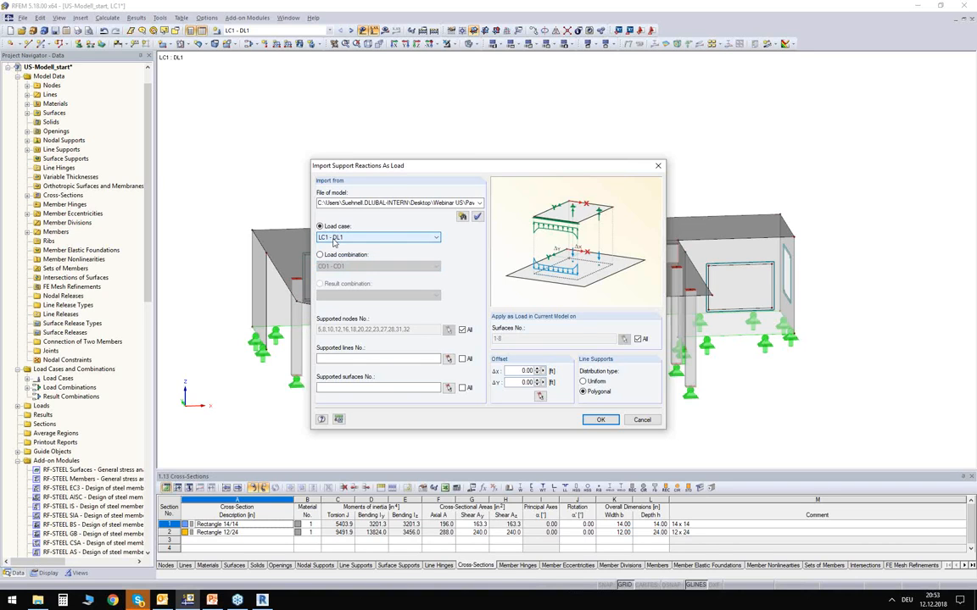
Step: Apply the imported support reactions only to the roof slab, surface 1, and run the import
click(638, 338)
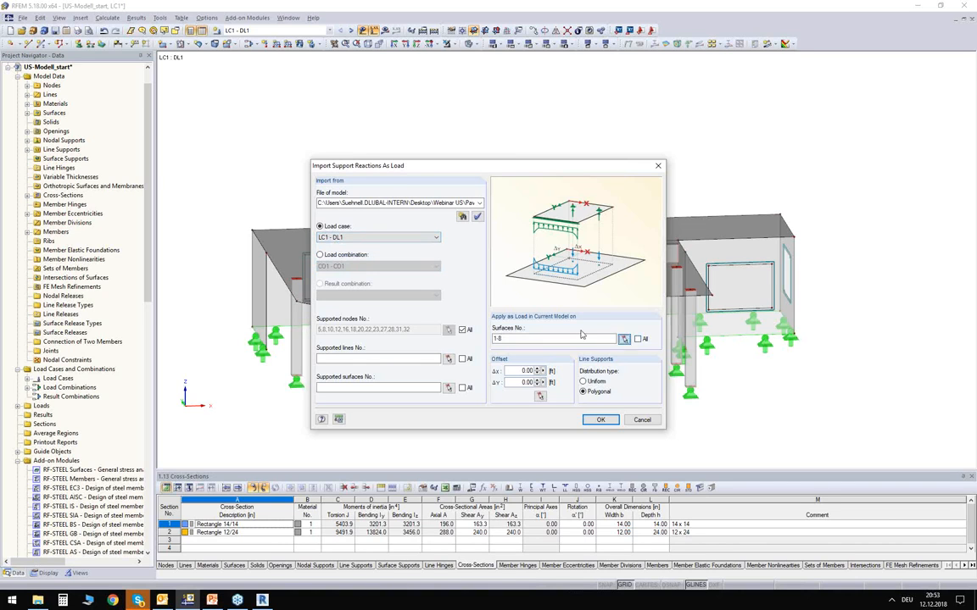
click(624, 338)
click(283, 161)
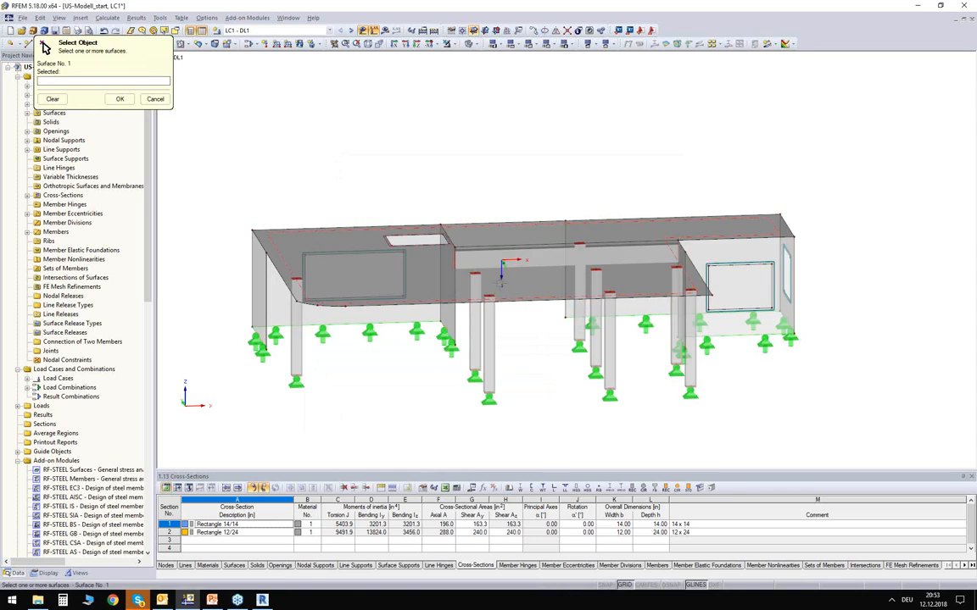
click(119, 99)
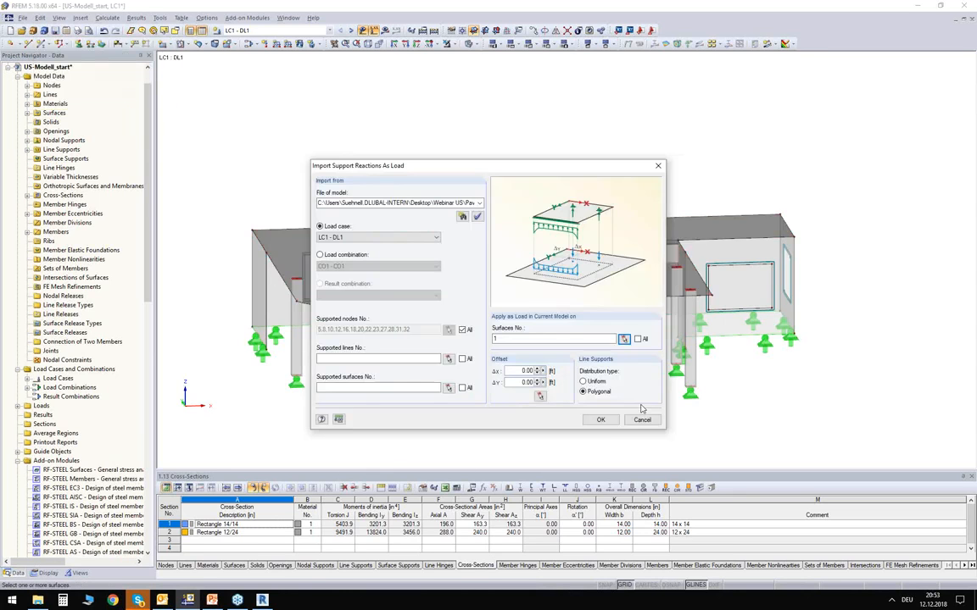
click(609, 422)
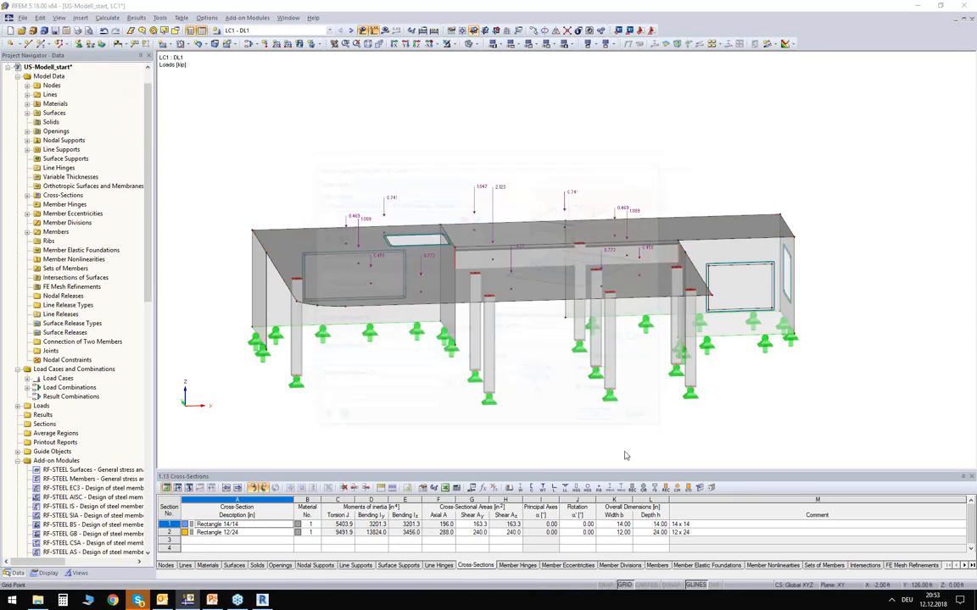
Step: Examine the imported point loads on the roof slab and switch briefly to the Pavilion model for comparison
ctrl+middle_drag(546, 387, 525, 318)
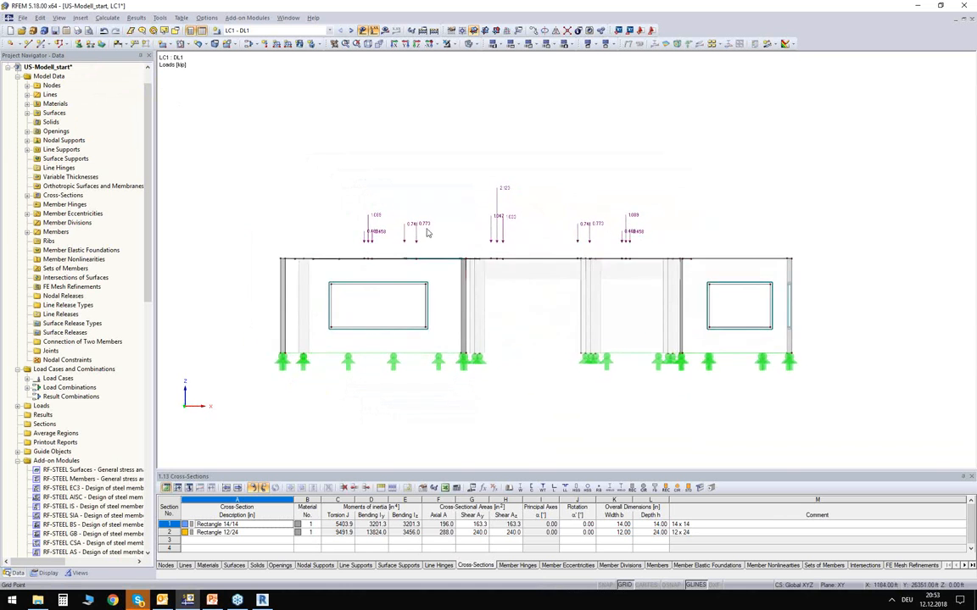
scroll(426, 232, up, 4)
ctrl+middle_drag(439, 220, 462, 270)
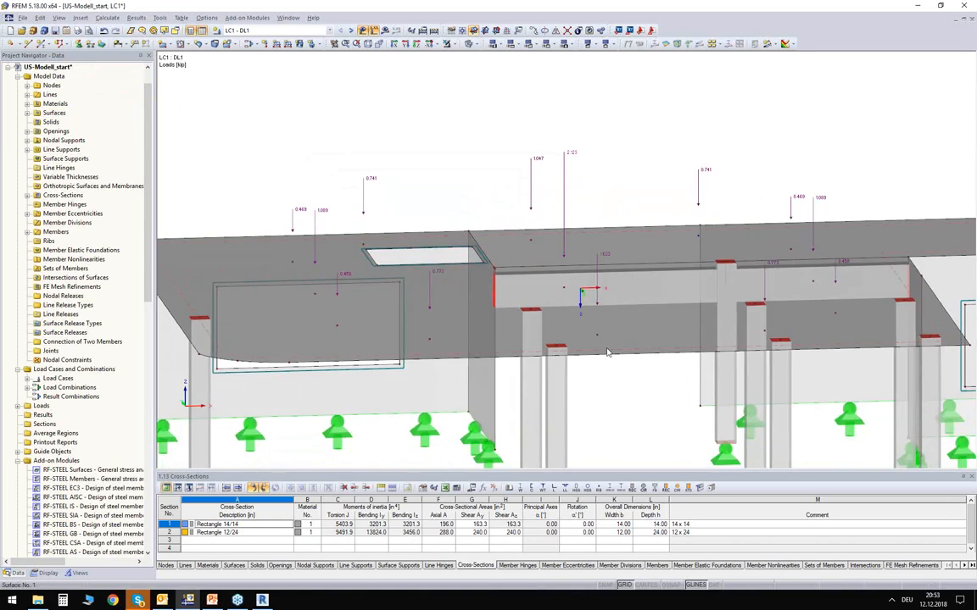
ctrl+middle_drag(420, 188, 447, 198)
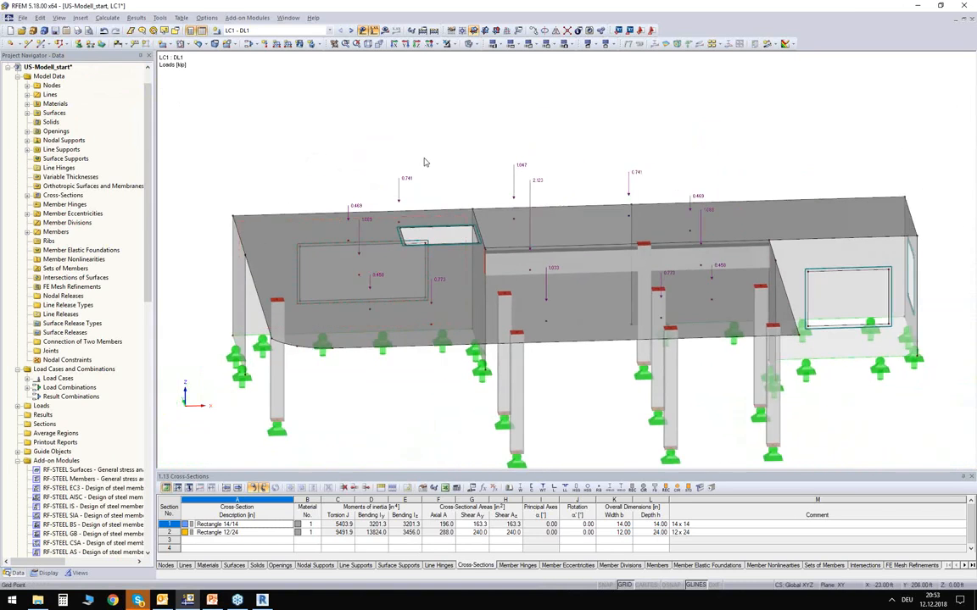
scroll(524, 168, up, 3)
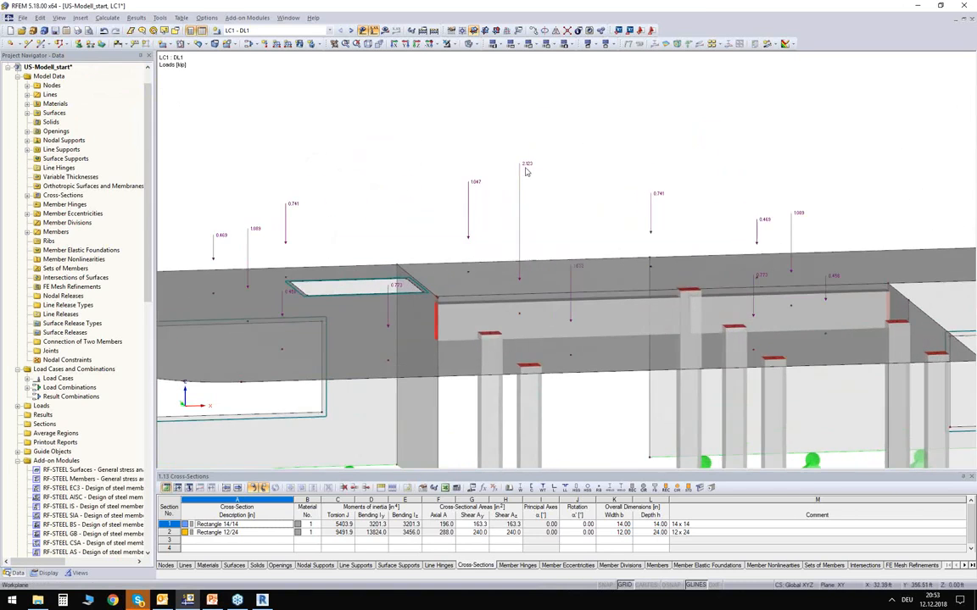
mouse_move(441, 161)
ctrl+middle_down()
mouse_move(436, 150)
mouse_move(441, 176)
ctrl+middle_up()
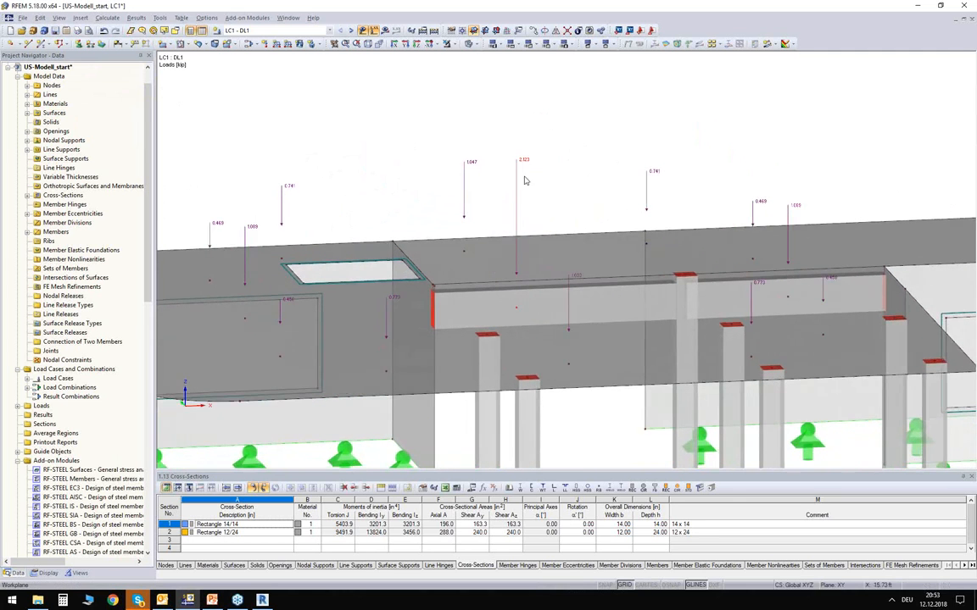
click(288, 17)
click(270, 146)
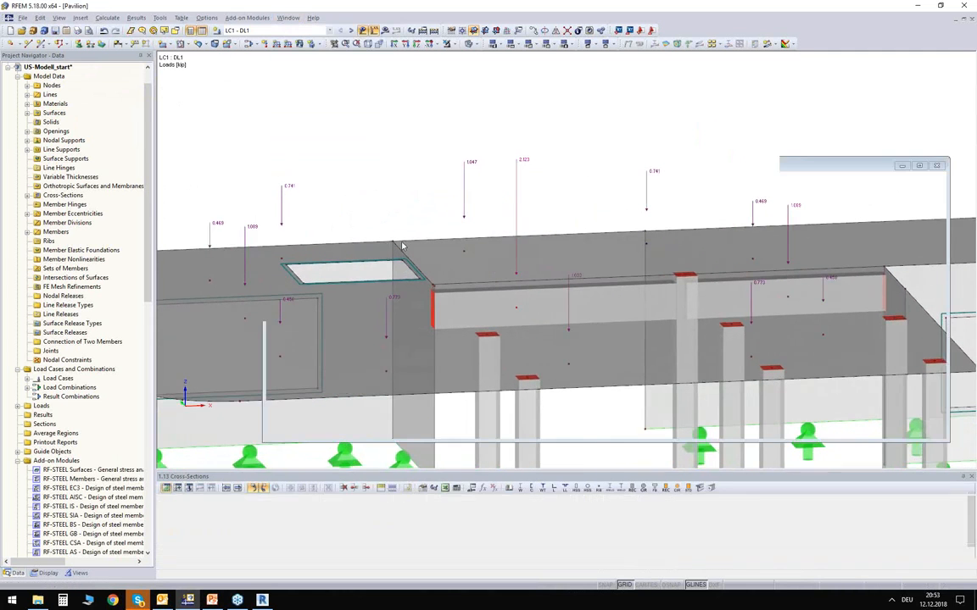
click(288, 18)
click(297, 153)
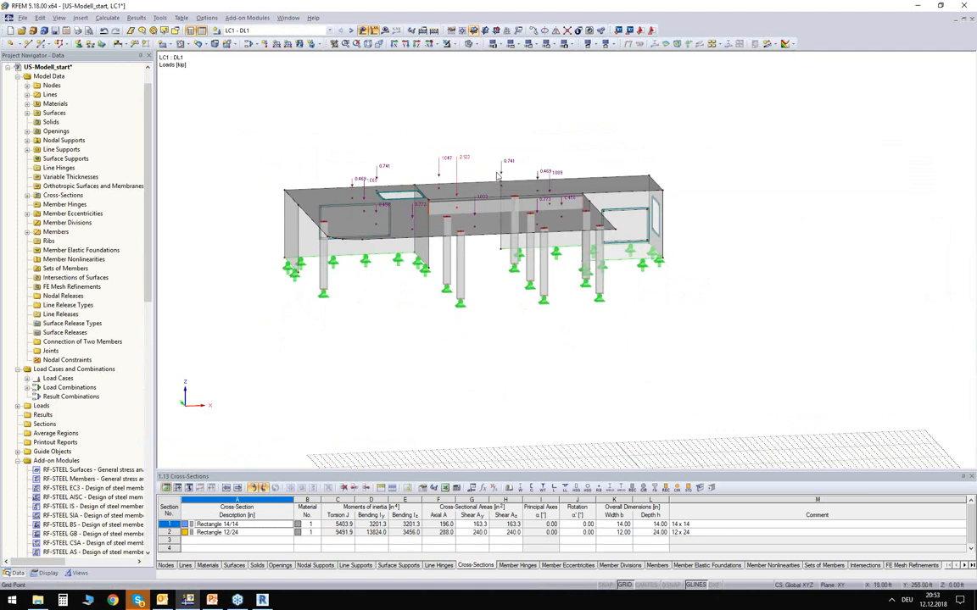
Step: Display load combination CO3 to examine its combined loads on the roof slab, and hide the loads
click(269, 30)
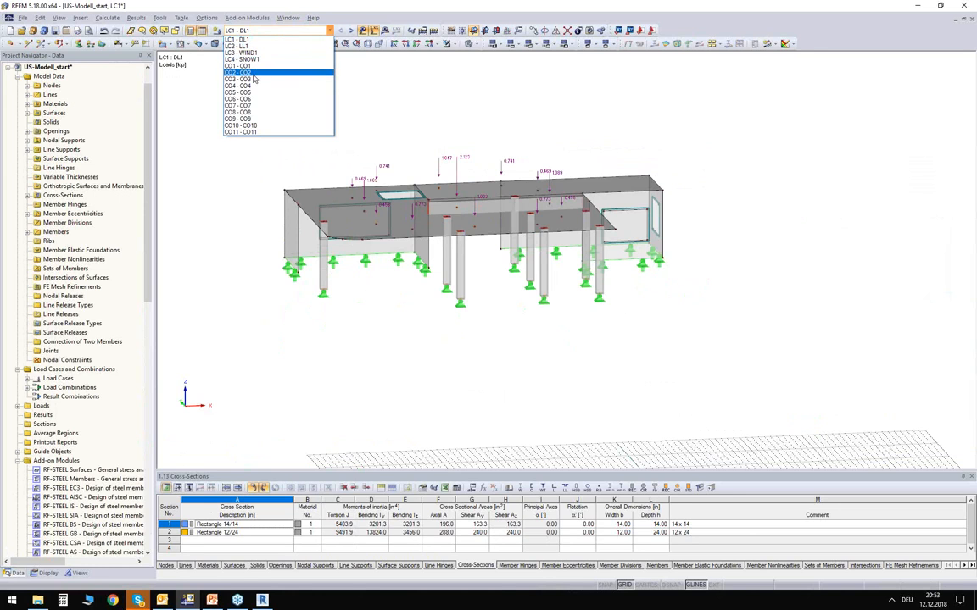
click(253, 79)
mouse_move(437, 128)
ctrl+middle_down()
mouse_move(443, 83)
mouse_move(442, 119)
ctrl+middle_up()
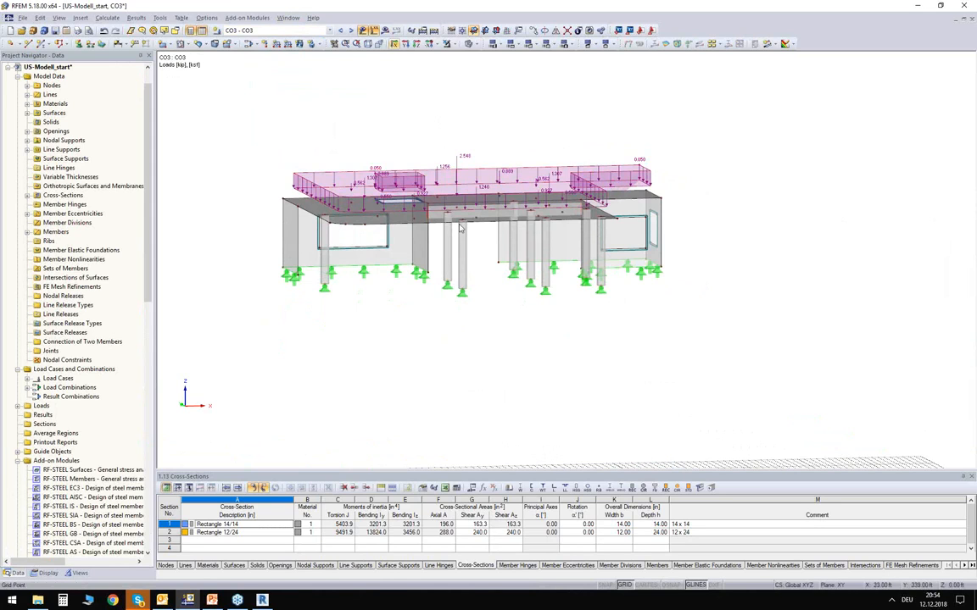
ctrl+middle_drag(407, 132, 408, 154)
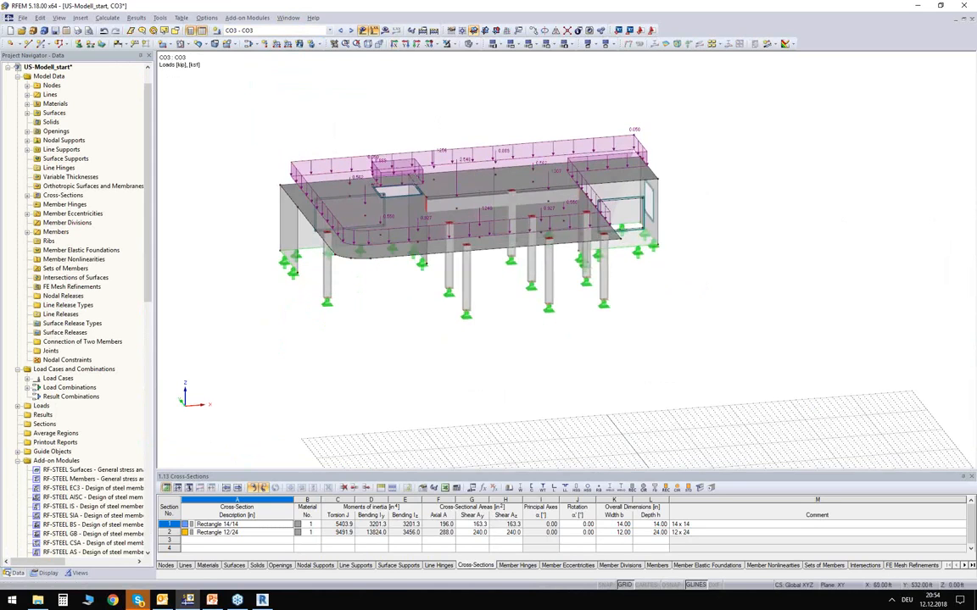
click(364, 31)
Step: Open the RF-CONCRETE Surfaces add-on module and select load combination CO3 for the strength limit state design
scroll(65, 387, down, 7)
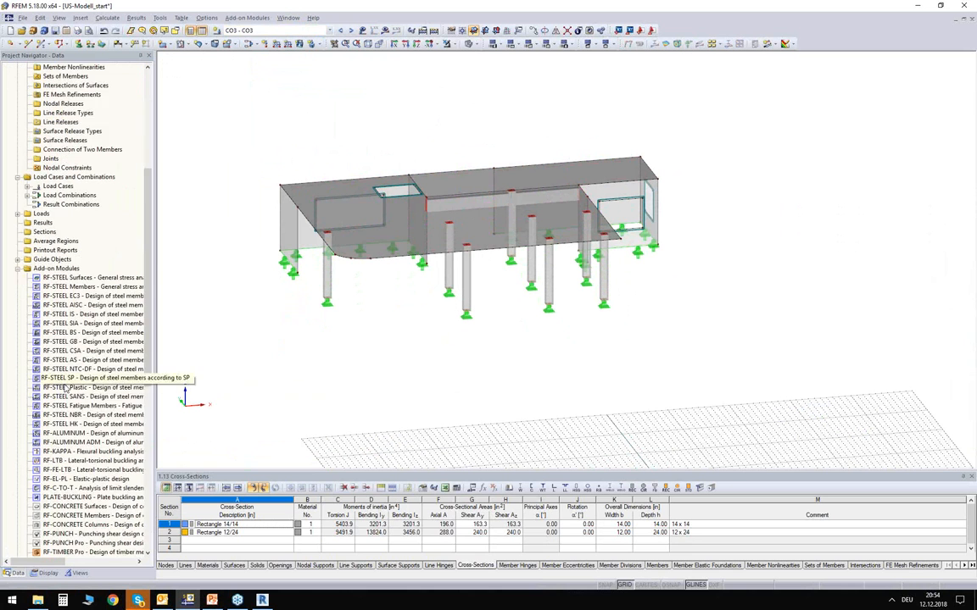
scroll(65, 388, down, 8)
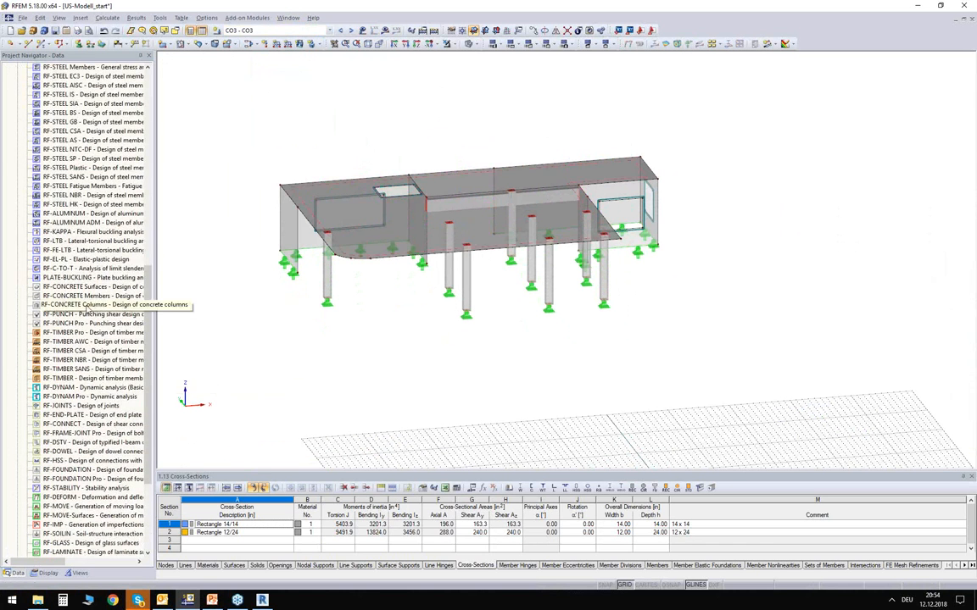
click(76, 287)
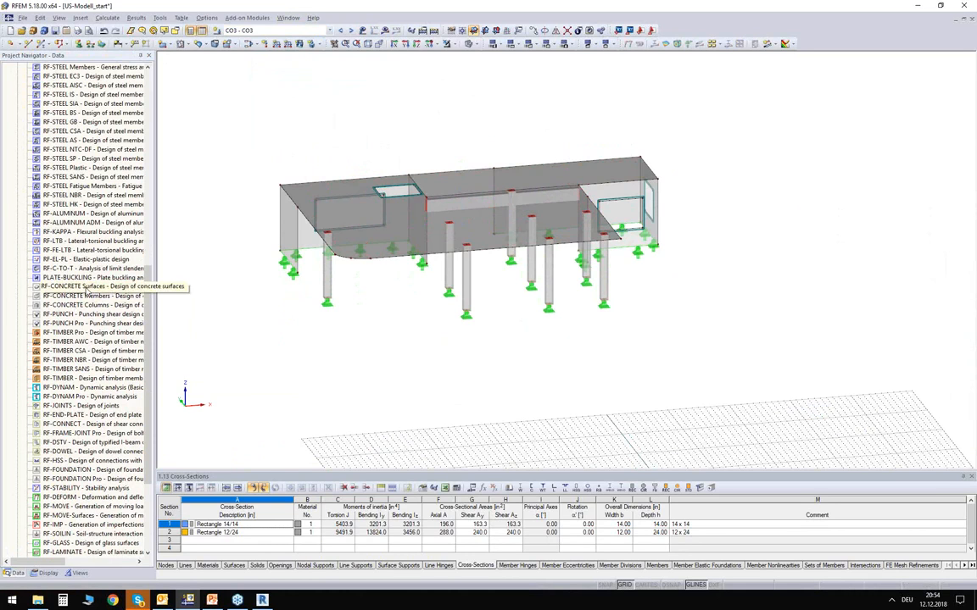
double_click(87, 289)
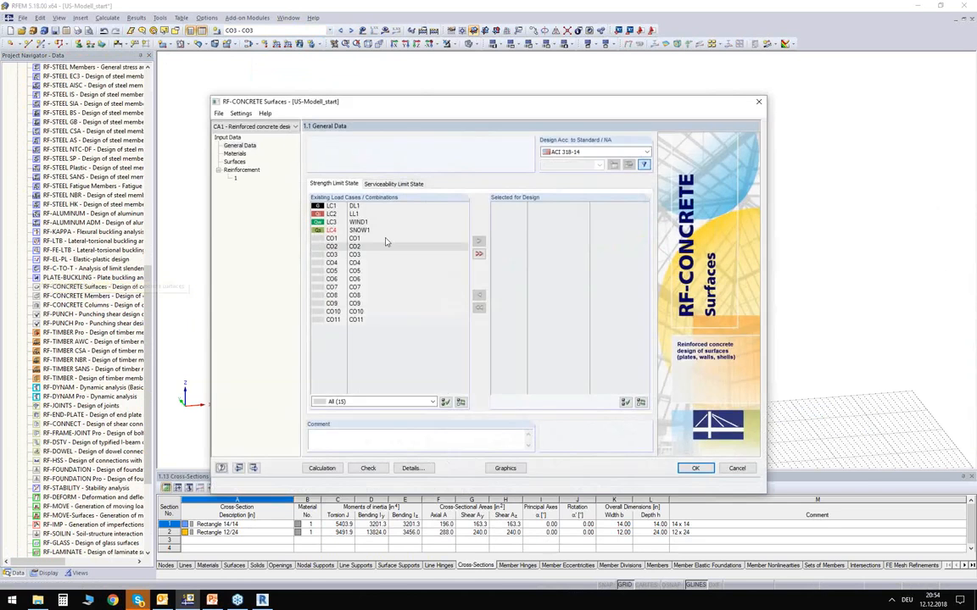
double_click(357, 255)
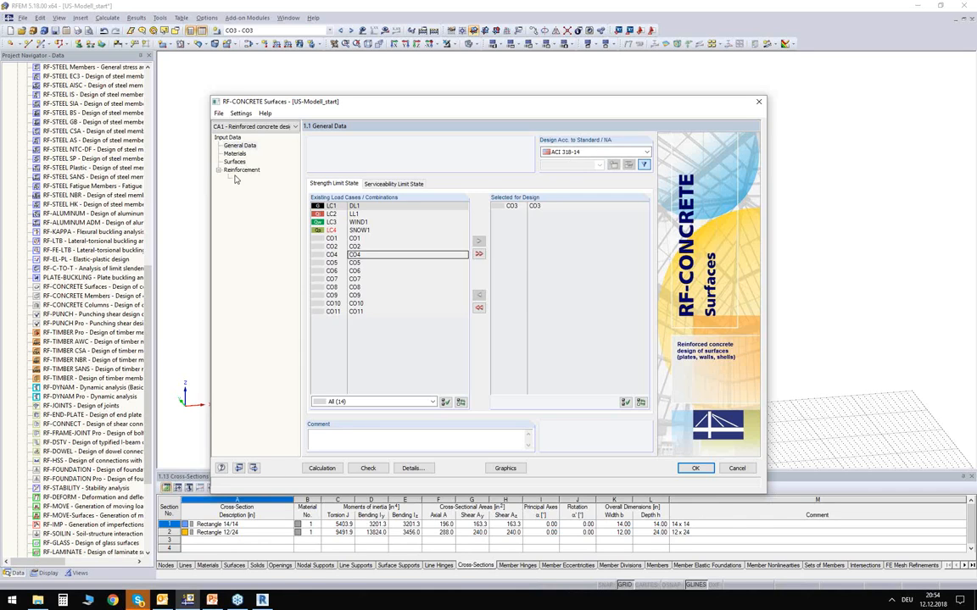
Step: Assign reinforcement group 1 to the roof slab, surface 1, and run the RF-CONCRETE Surfaces calculation
click(235, 177)
click(724, 163)
click(696, 162)
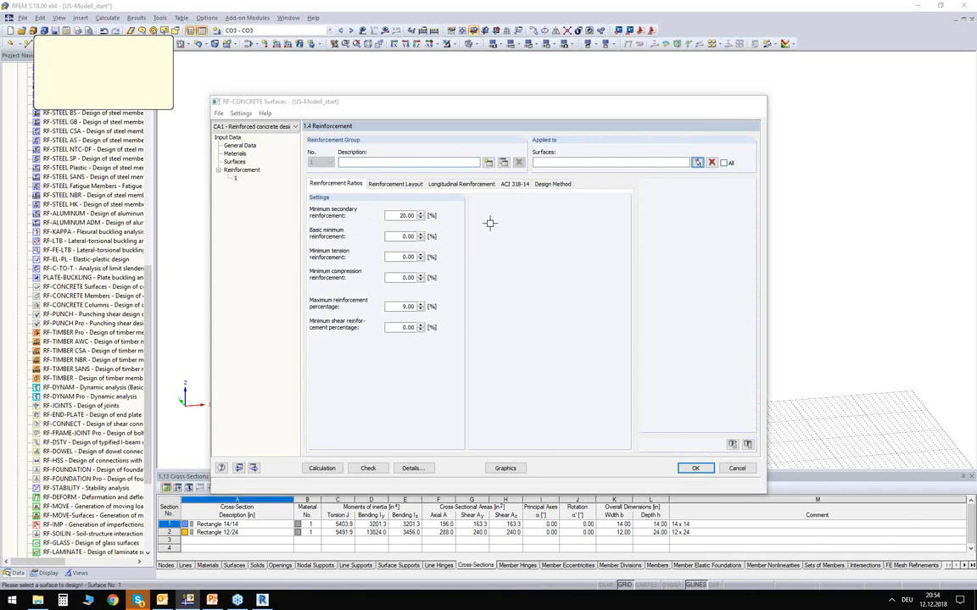
click(607, 245)
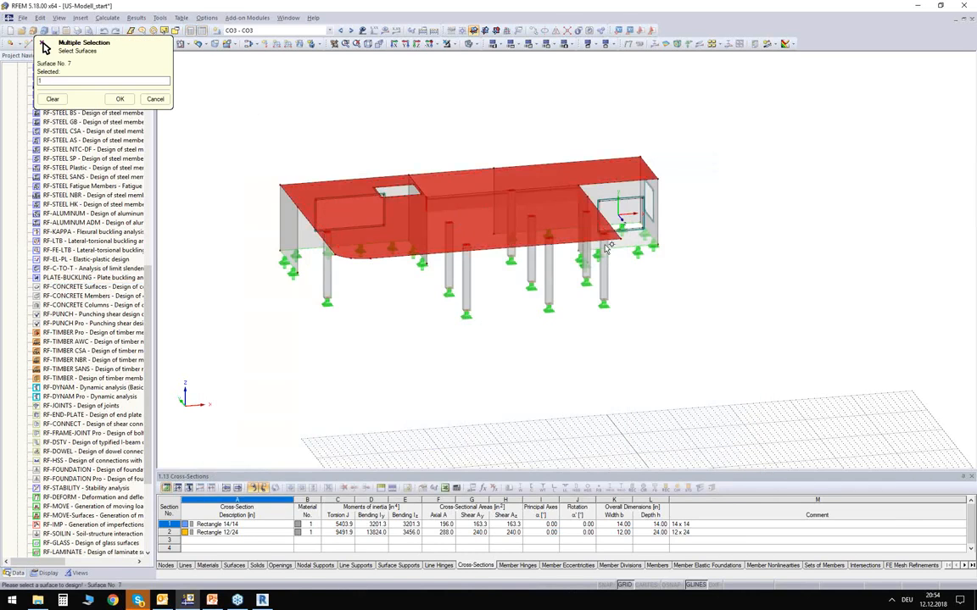
click(118, 99)
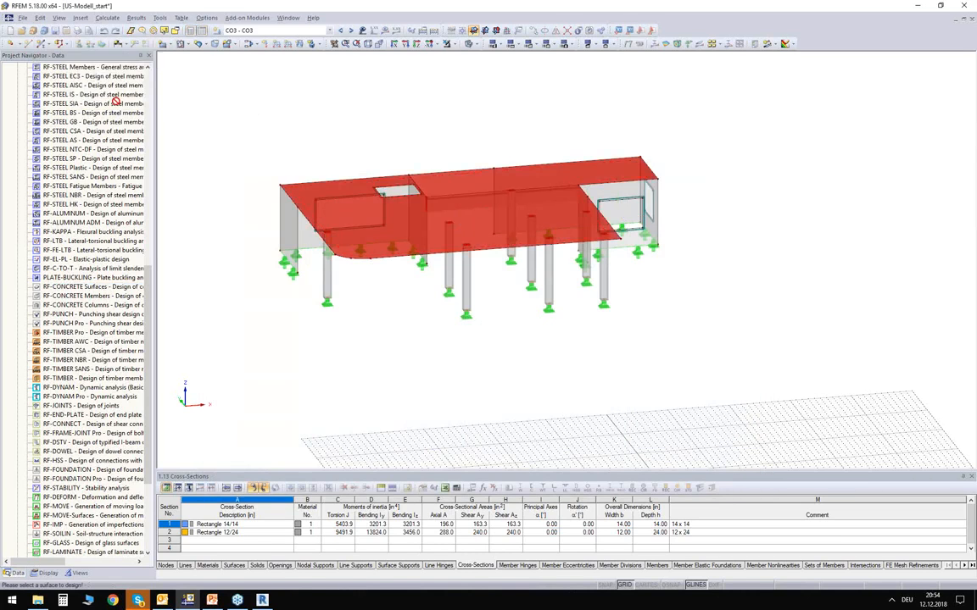
click(321, 468)
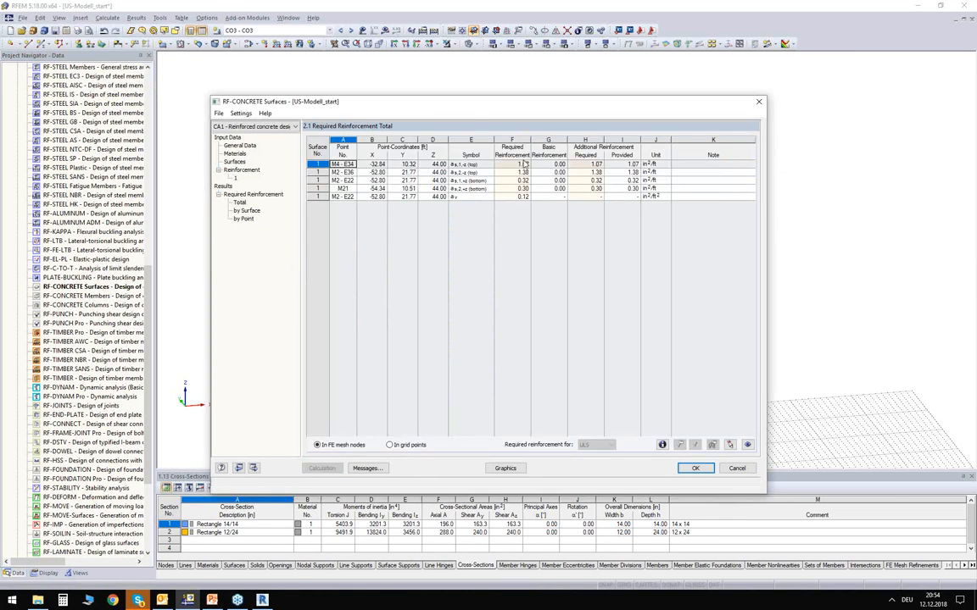
Step: Review the table of total required reinforcement and display the required top reinforcement graphically on the roof slab
drag(513, 164, 511, 202)
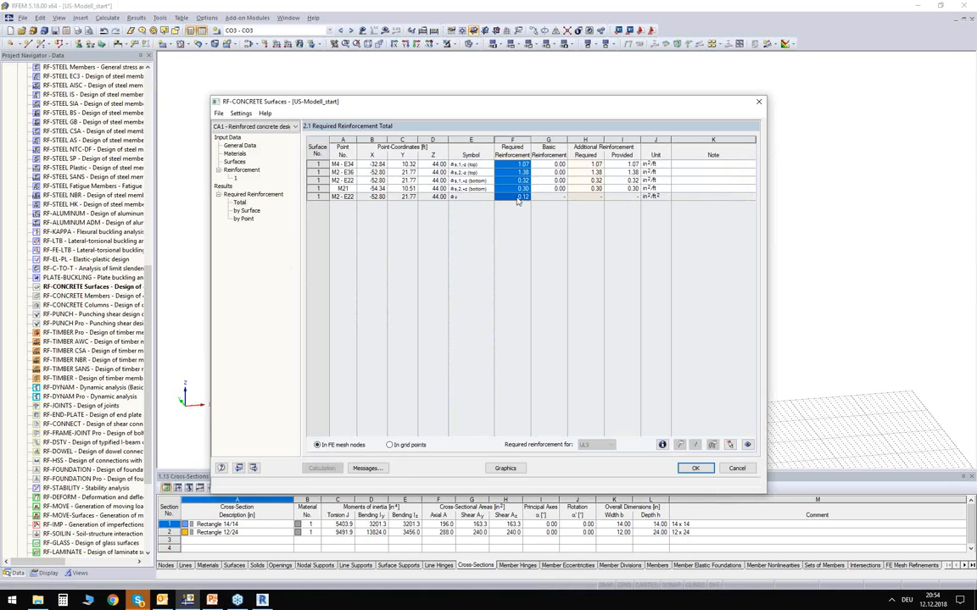
click(518, 470)
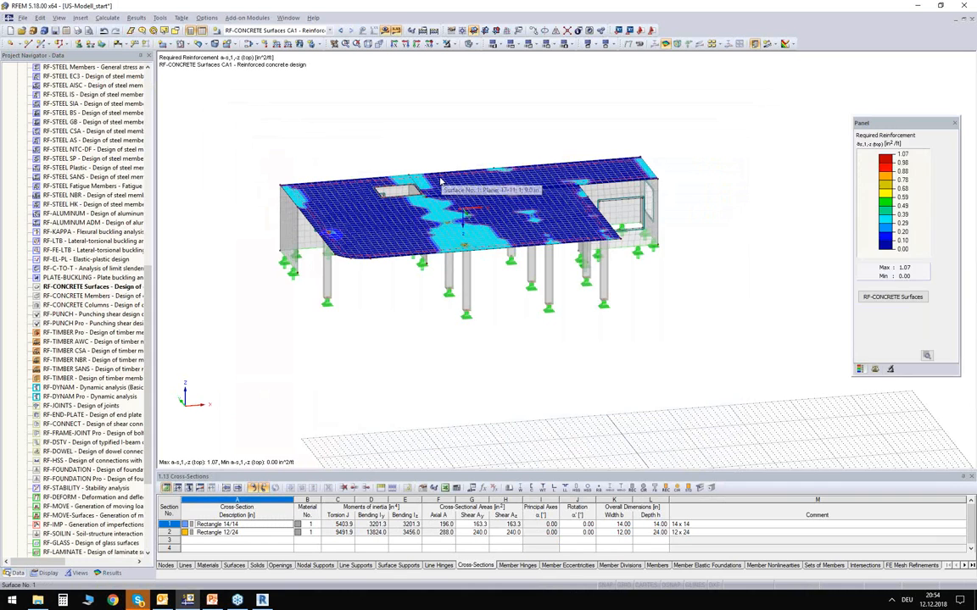
scroll(443, 178, up, 4)
scroll(442, 178, up, 2)
scroll(418, 155, down, 1)
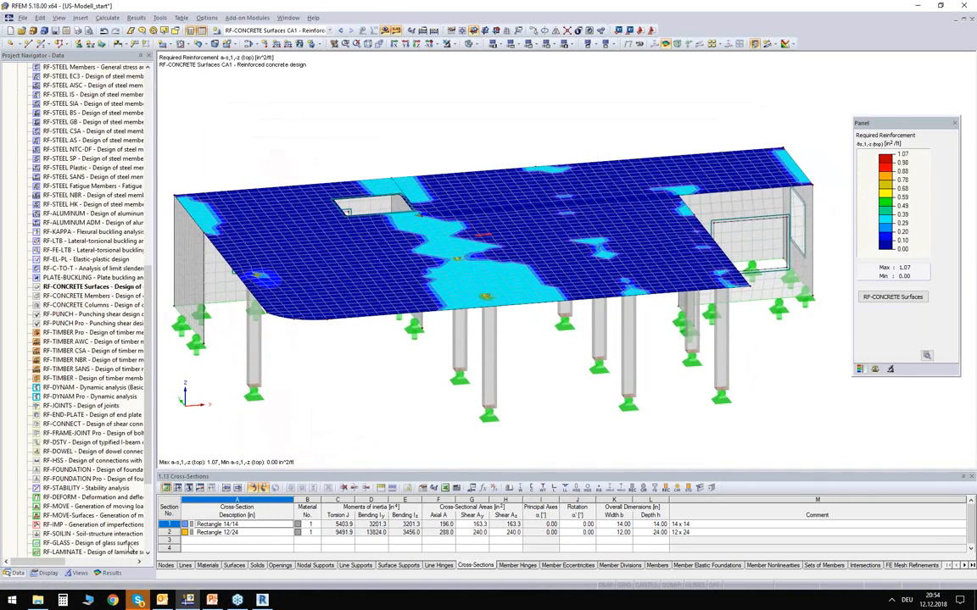
Step: Display the required bottom reinforcement as,1,+z on the roof slab and examine its distribution from several angles
click(111, 574)
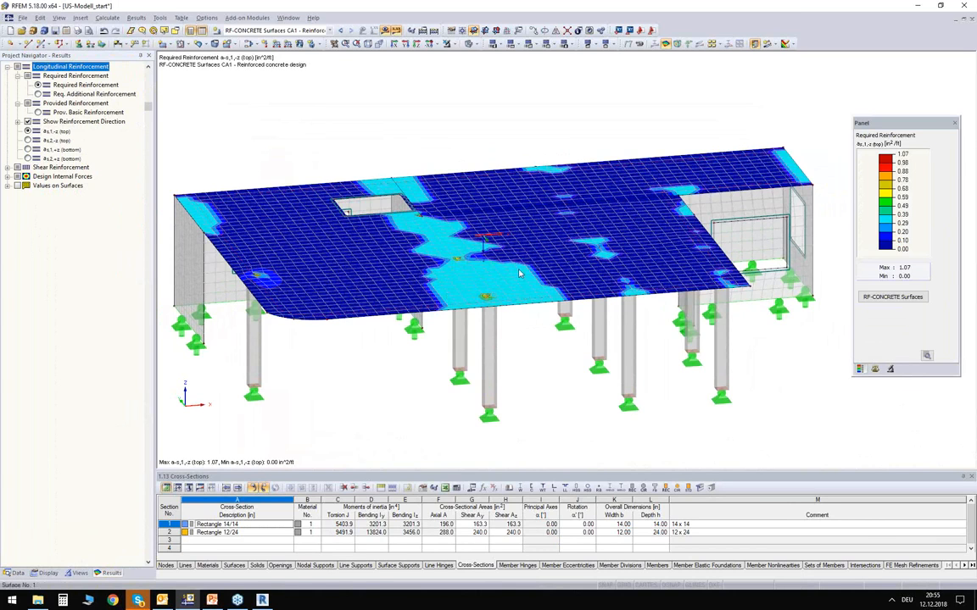
click(28, 149)
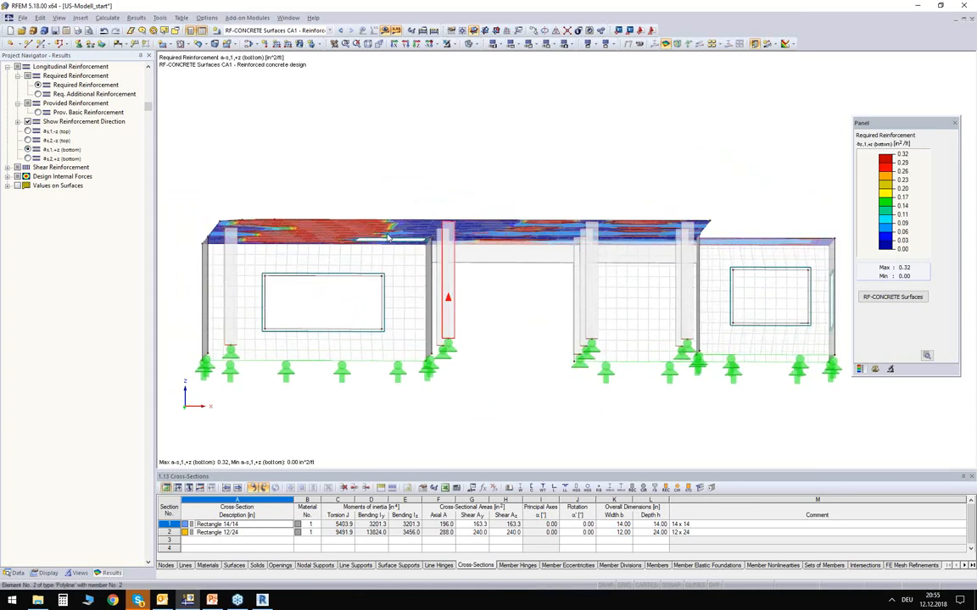
ctrl+middle_drag(356, 152, 408, 268)
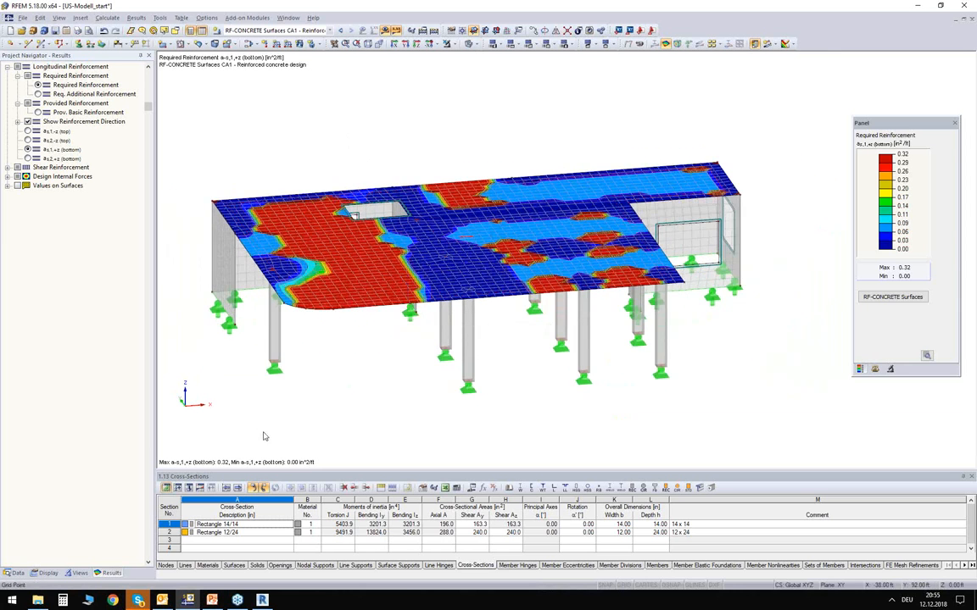
mouse_move(331, 401)
ctrl+middle_down()
mouse_move(329, 389)
mouse_move(346, 395)
ctrl+middle_up()
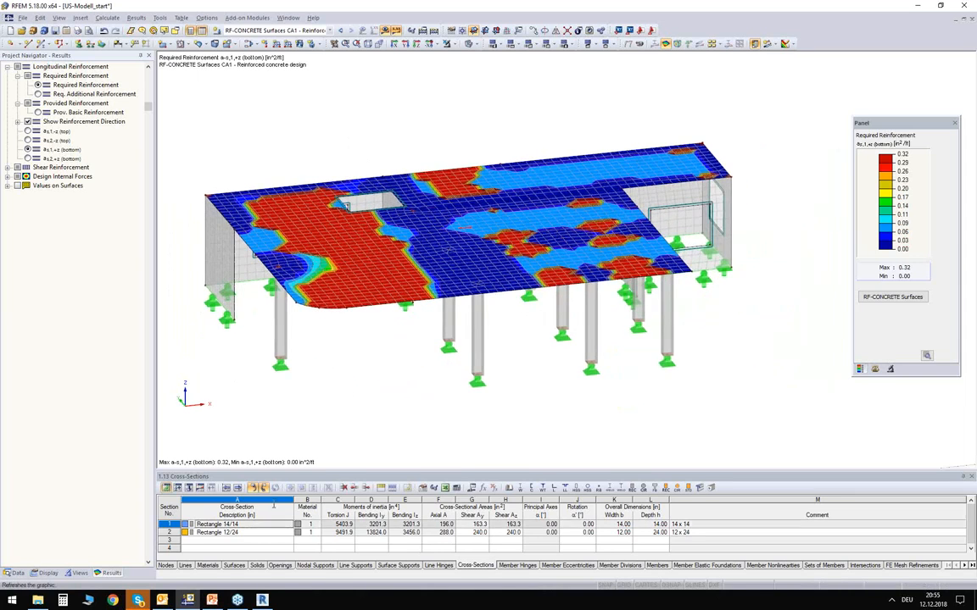
Step: Switch to Revit, start importing the model from RFEM, and turn off the restriction to only selected objects
click(262, 601)
scroll(316, 149, down, 2)
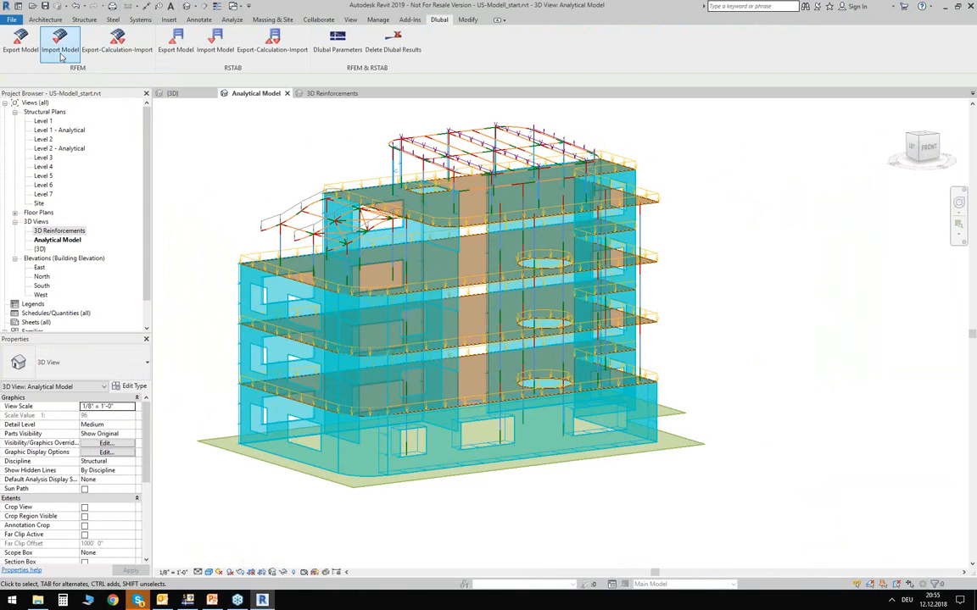
click(60, 49)
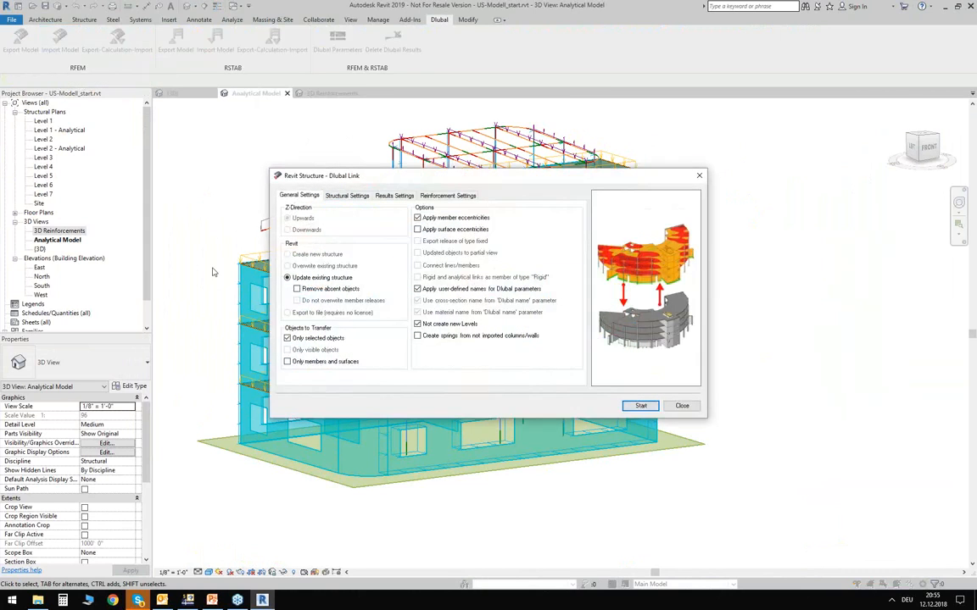
click(312, 340)
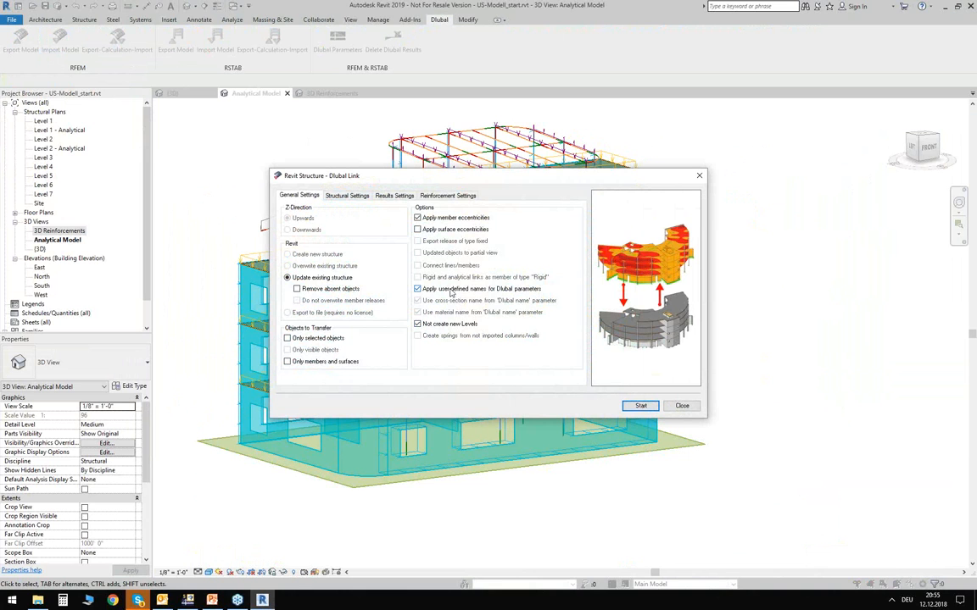
Step: Review the structural and results import settings, and turn off the import of reinforcements
click(346, 196)
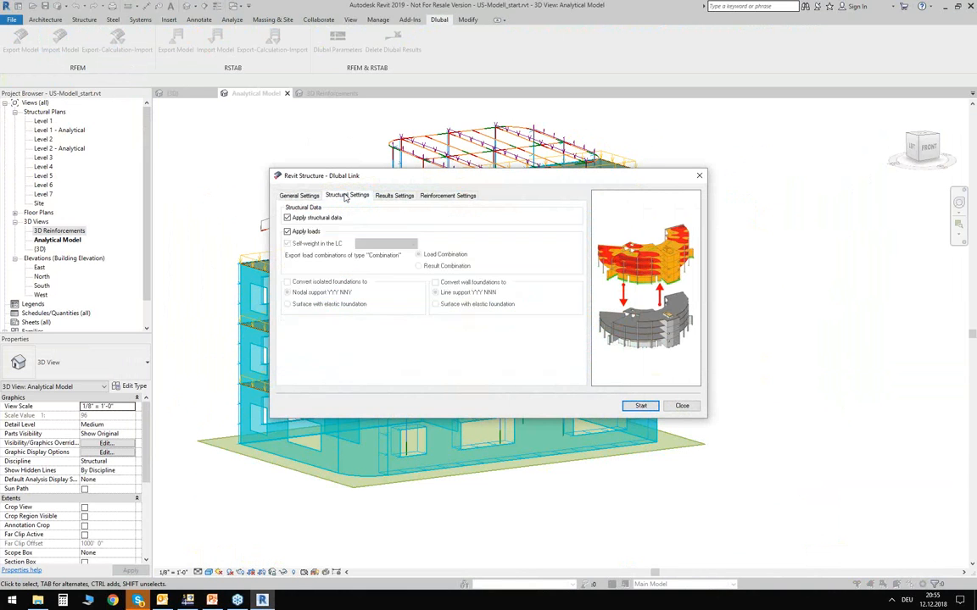
click(404, 197)
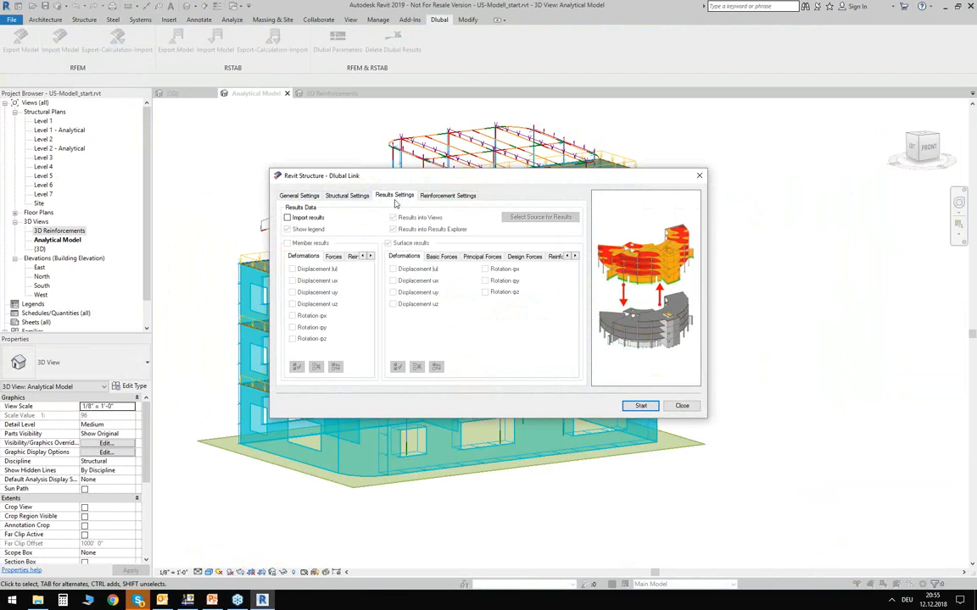
click(458, 197)
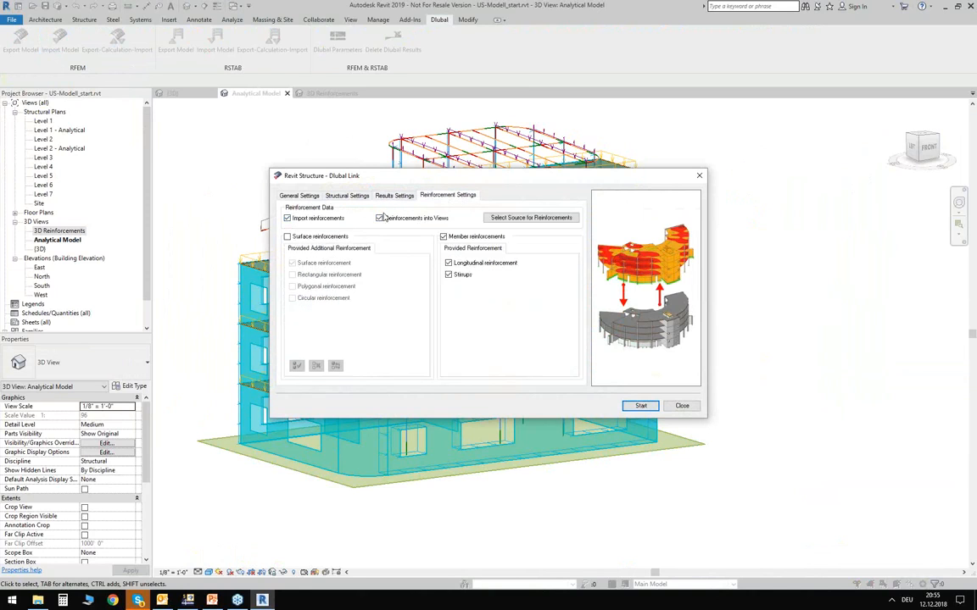
click(330, 220)
Step: Enable the import of results and open the surface reinforcement result options
click(393, 197)
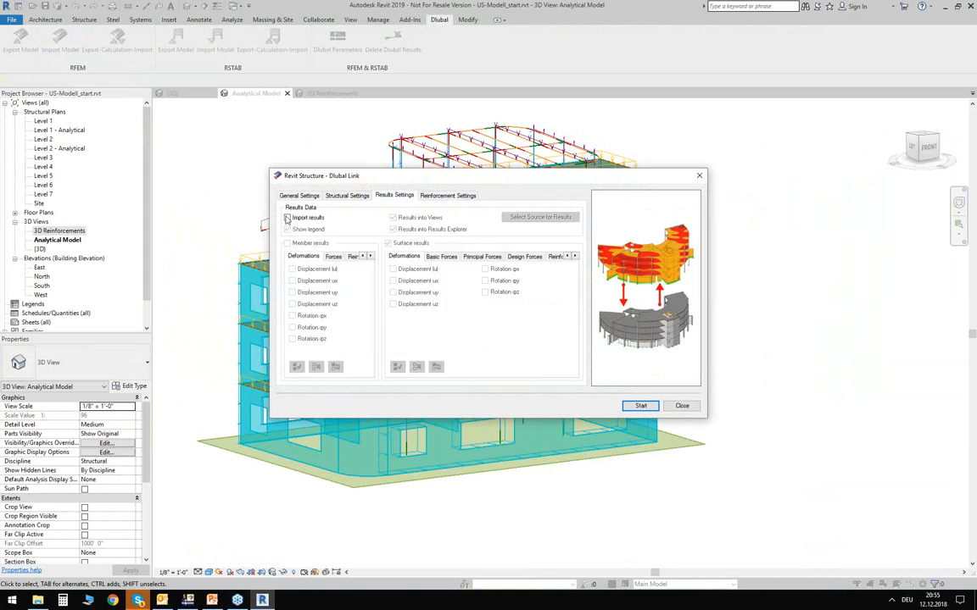
click(288, 217)
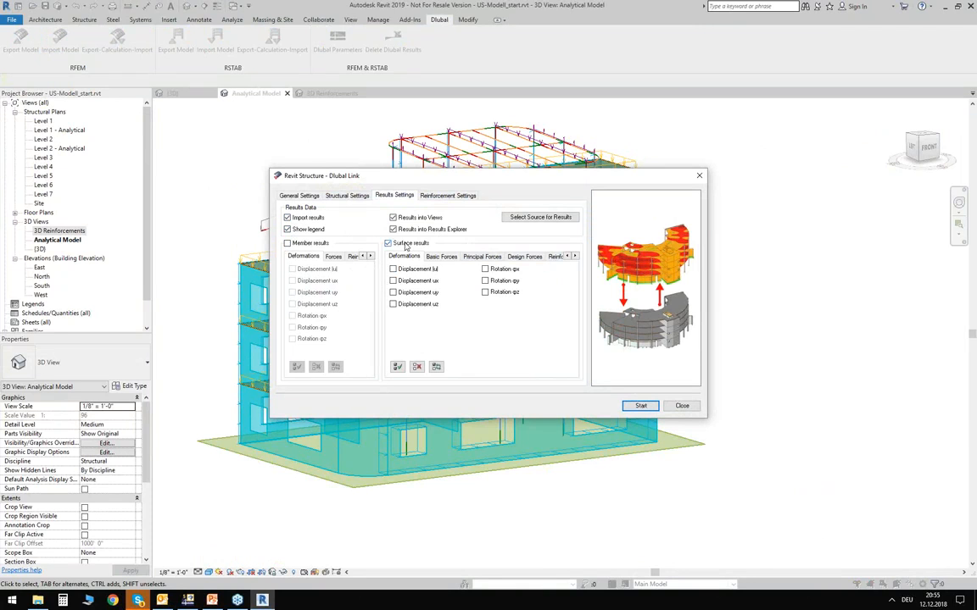
click(556, 257)
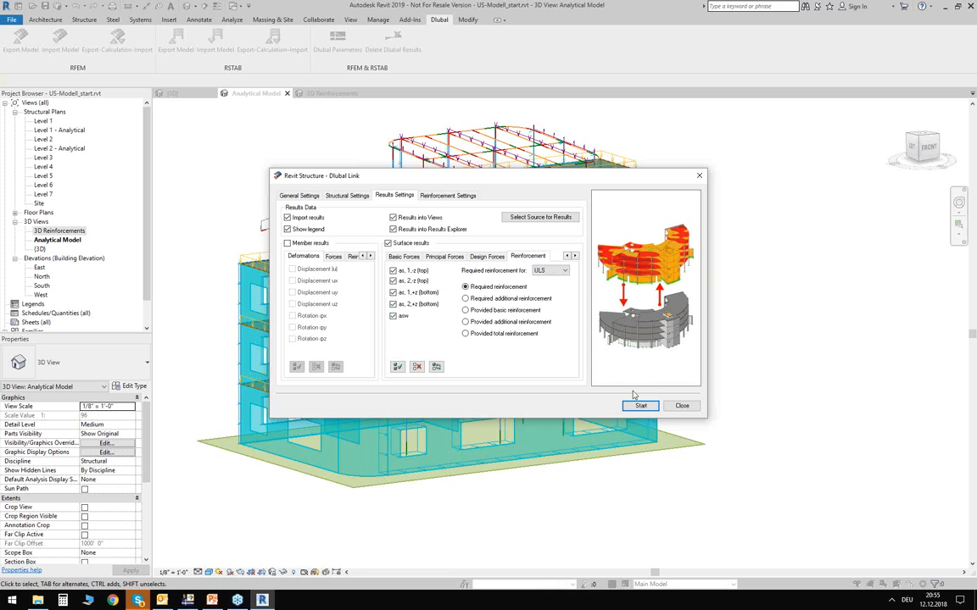
Step: Use RF-CONCRETE Surfaces CA1 as the source for results, run the import from RFEM, and close its log
click(547, 220)
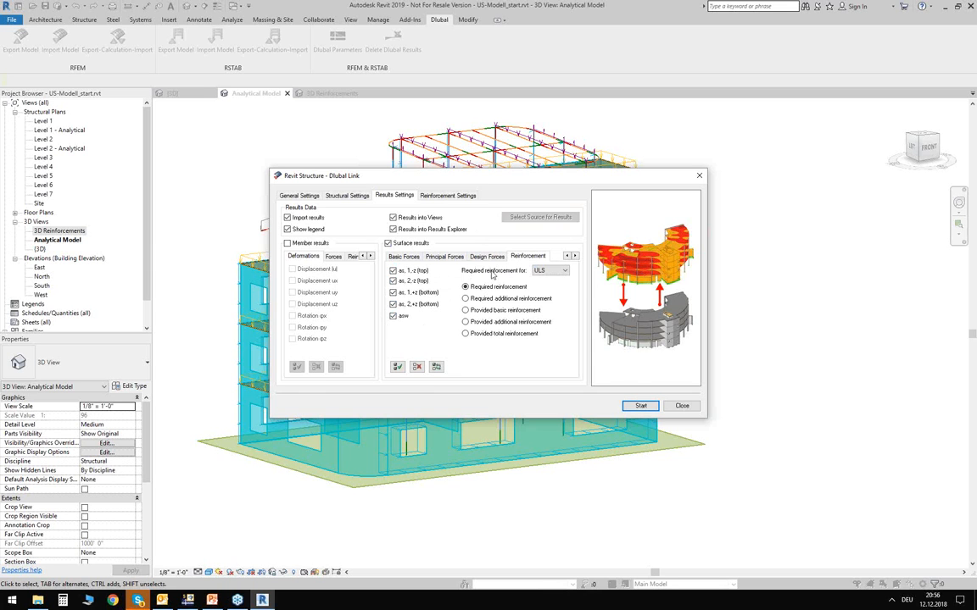
double_click(61, 78)
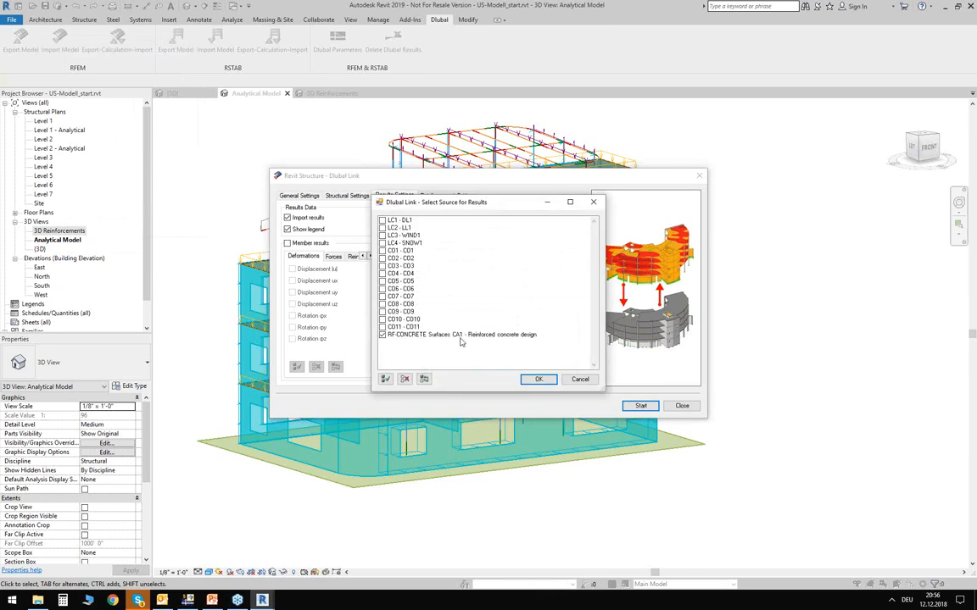
click(538, 379)
click(640, 406)
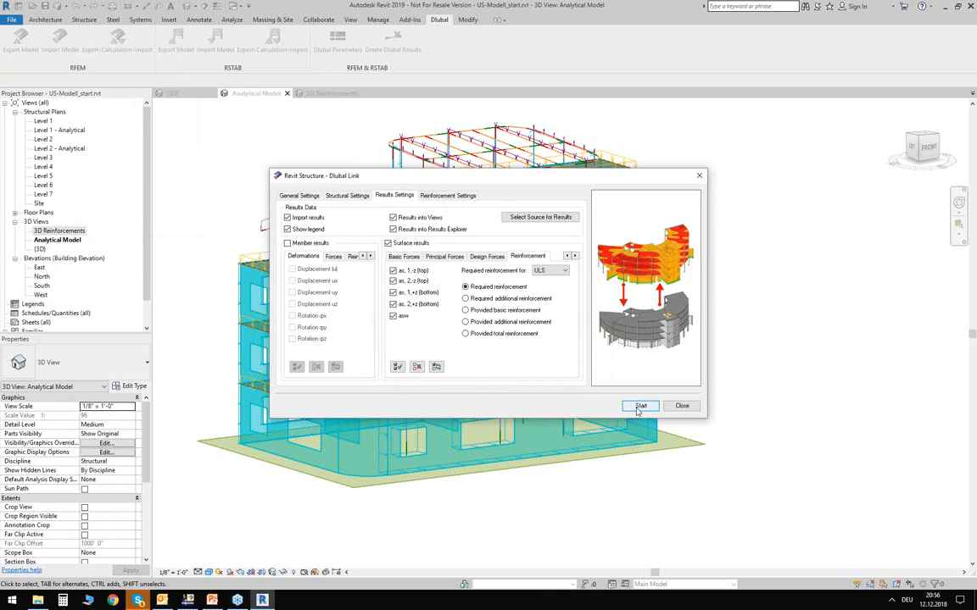
double_click(446, 231)
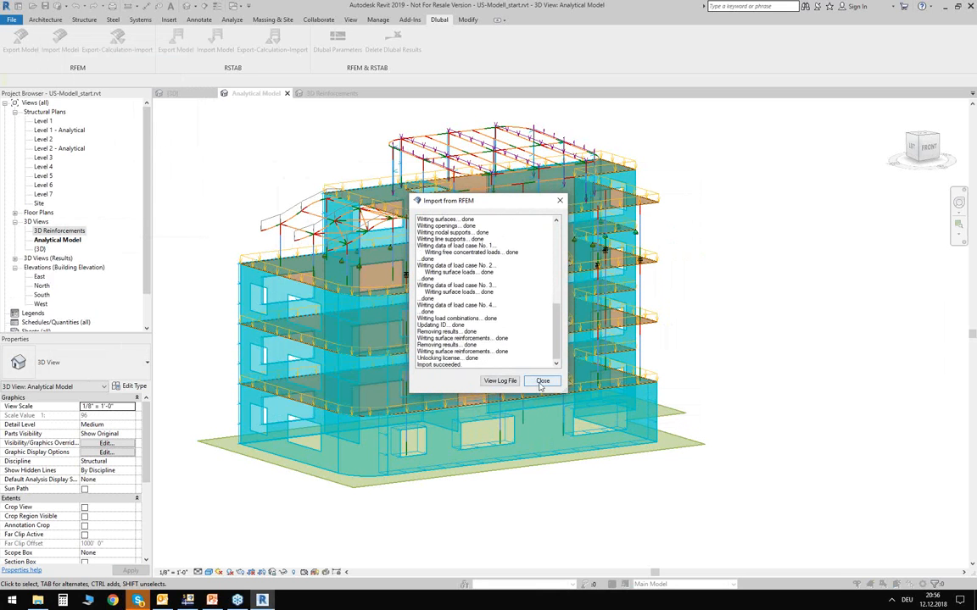
click(542, 381)
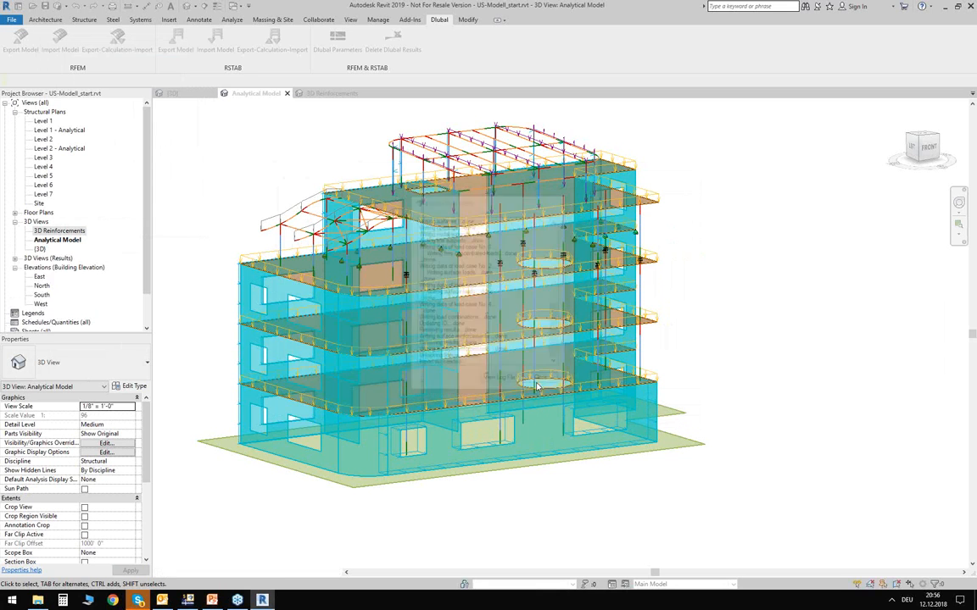
Step: Open the imported RF-CONCRETE Surfaces CA1 view from the 3D results views
click(50, 259)
click(15, 258)
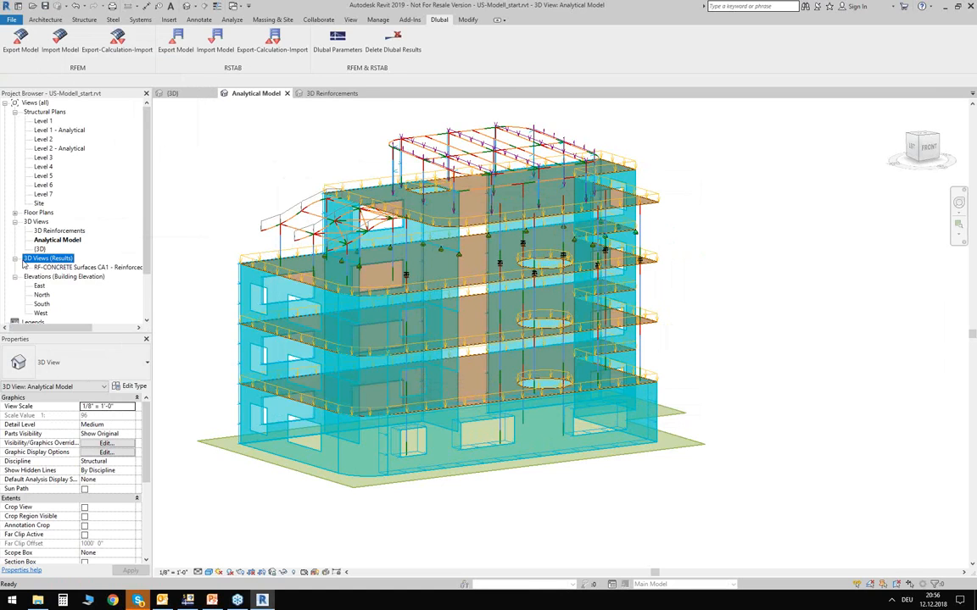
double_click(84, 267)
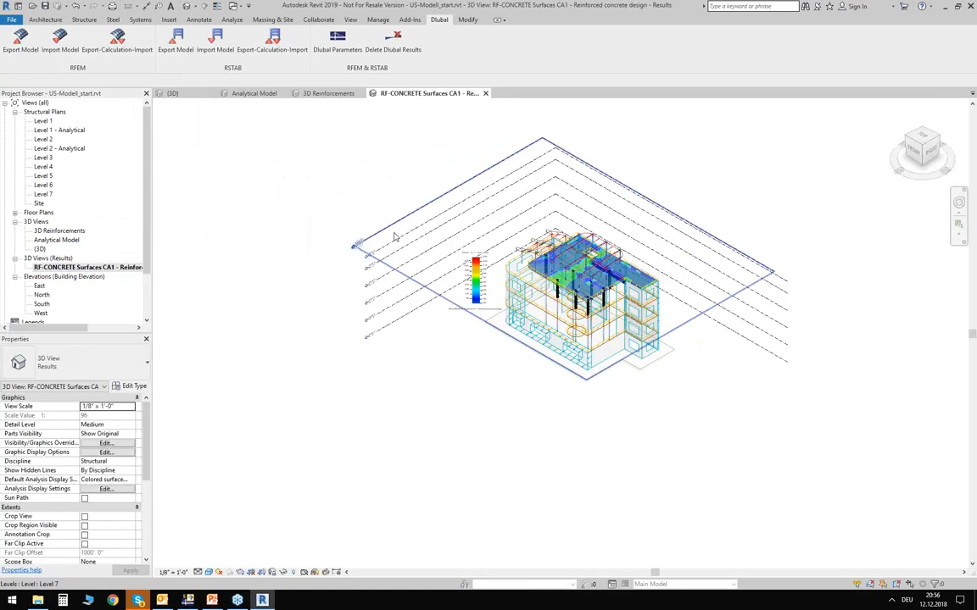
Step: Move the reinforcement results legend beside the upper part of the building
shift+middle_drag(453, 389, 643, 271)
scroll(643, 271, up, 2)
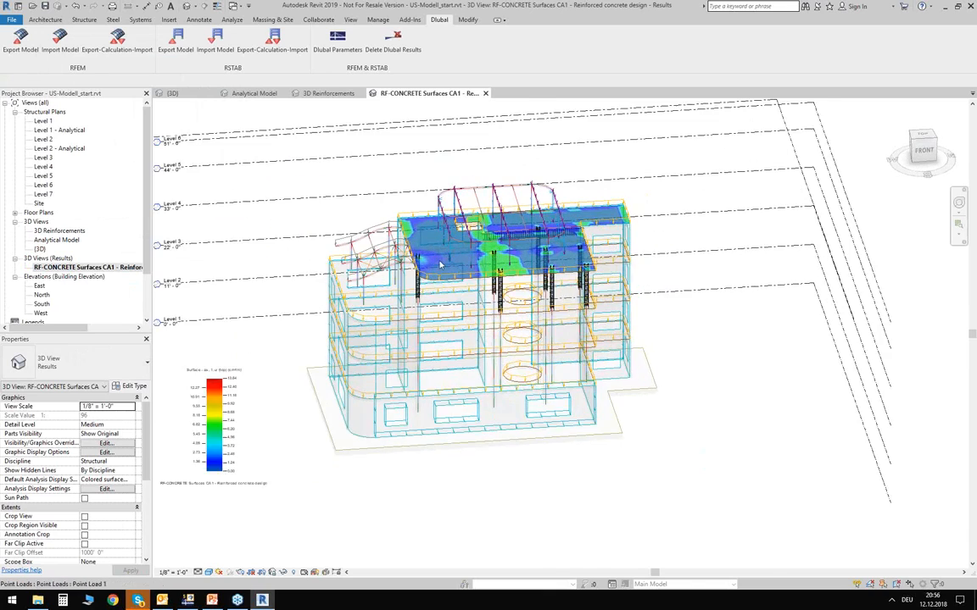
scroll(670, 268, up, 2)
click(720, 265)
drag(721, 265, 746, 144)
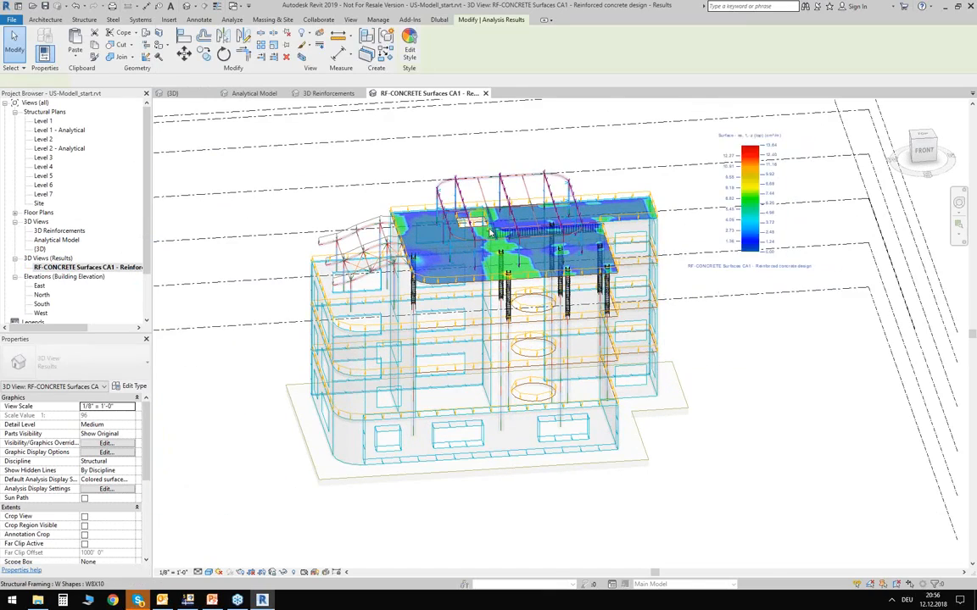
Step: Examine the colored top reinforcement results on the roof slab together with their legend
scroll(496, 241, up, 3)
scroll(496, 242, down, 4)
shift+middle_drag(496, 242, 787, 199)
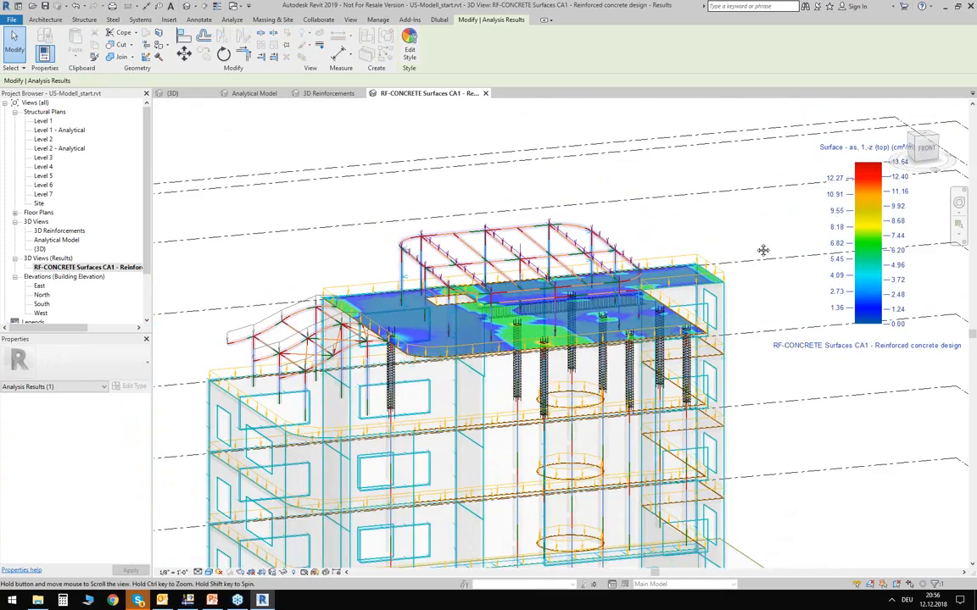
scroll(737, 235, up, 3)
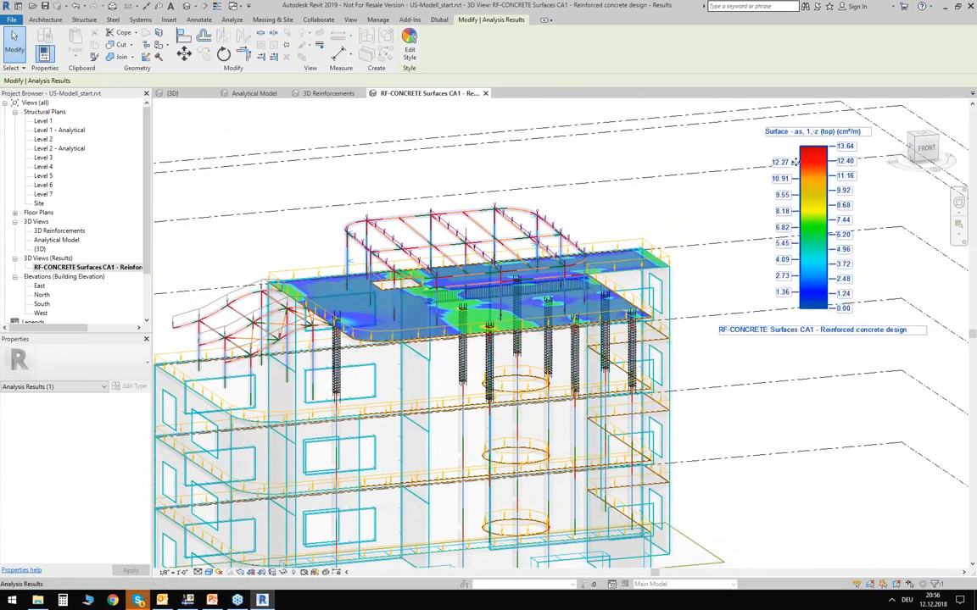
scroll(709, 224, up, 2)
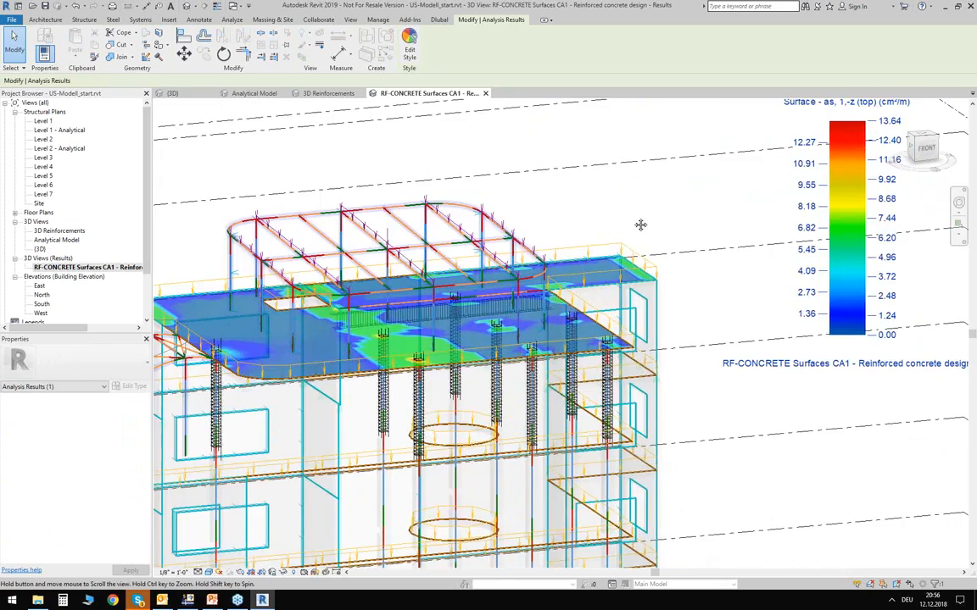
scroll(669, 246, down, 1)
shift+middle_drag(669, 235, 500, 339)
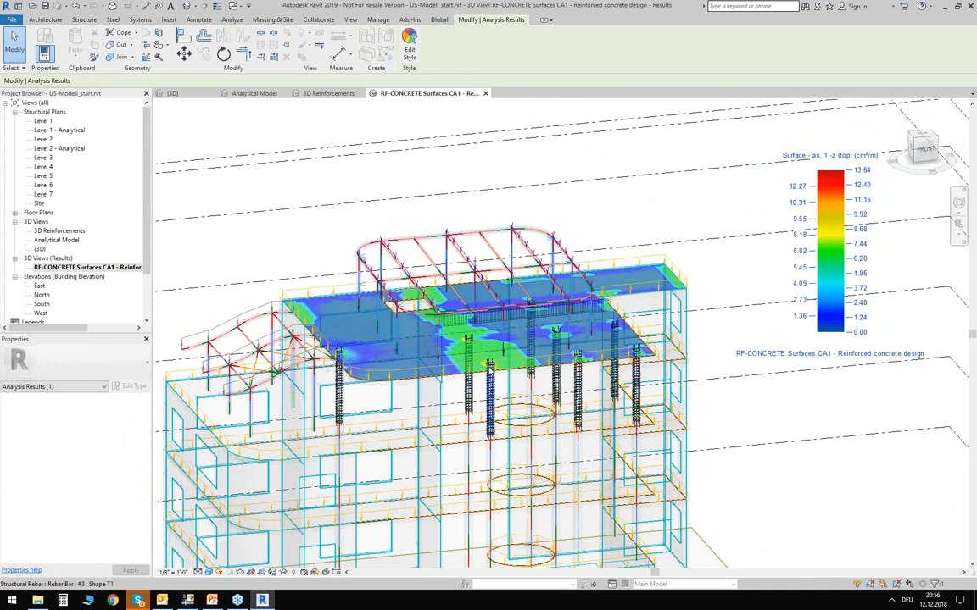
Step: Display the Area AXX Bottom required surface reinforcement in the Colored surfaces - Dlubal style through the structural analysis results settings
click(231, 20)
click(959, 50)
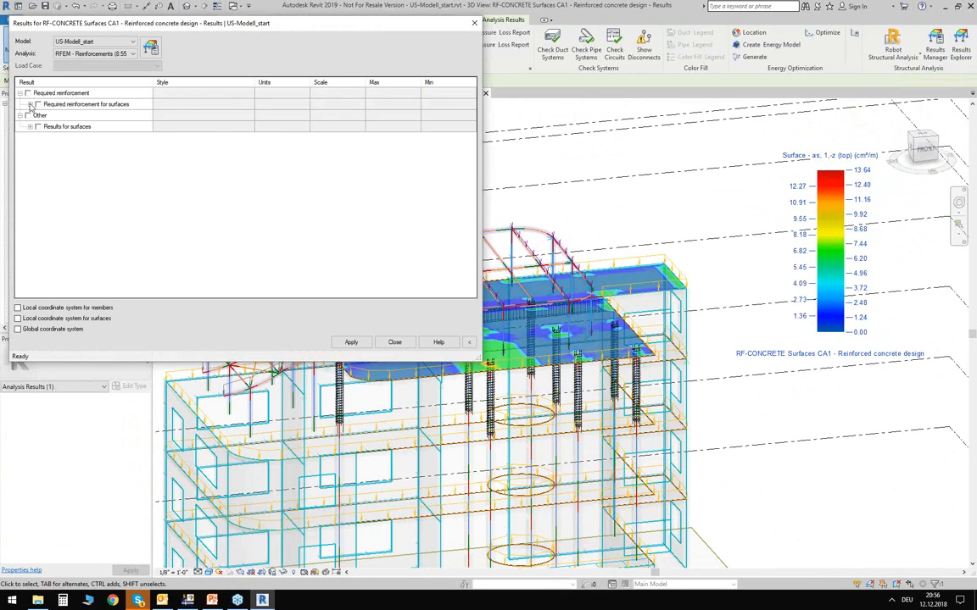
click(29, 104)
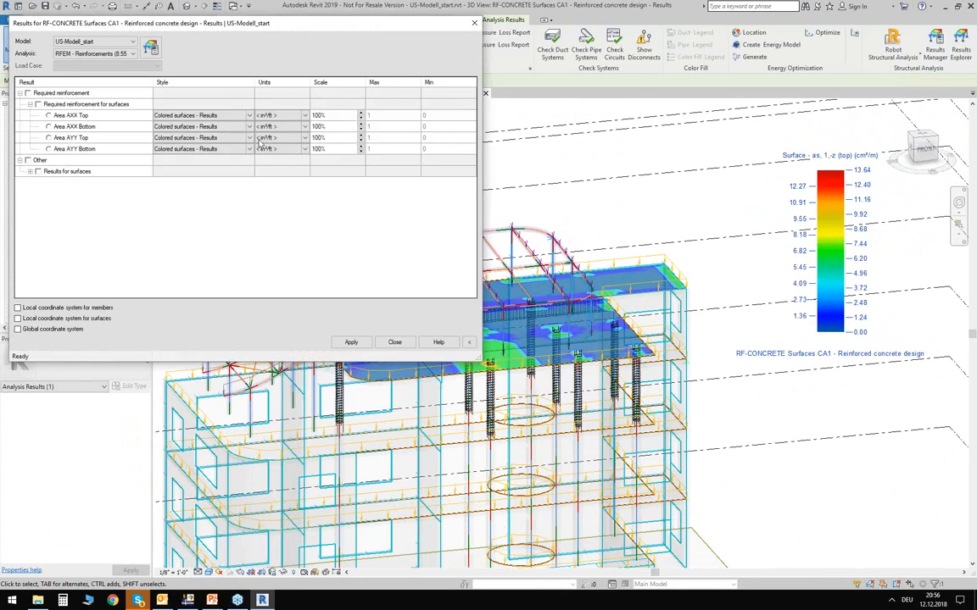
click(49, 126)
click(248, 127)
click(204, 143)
click(351, 343)
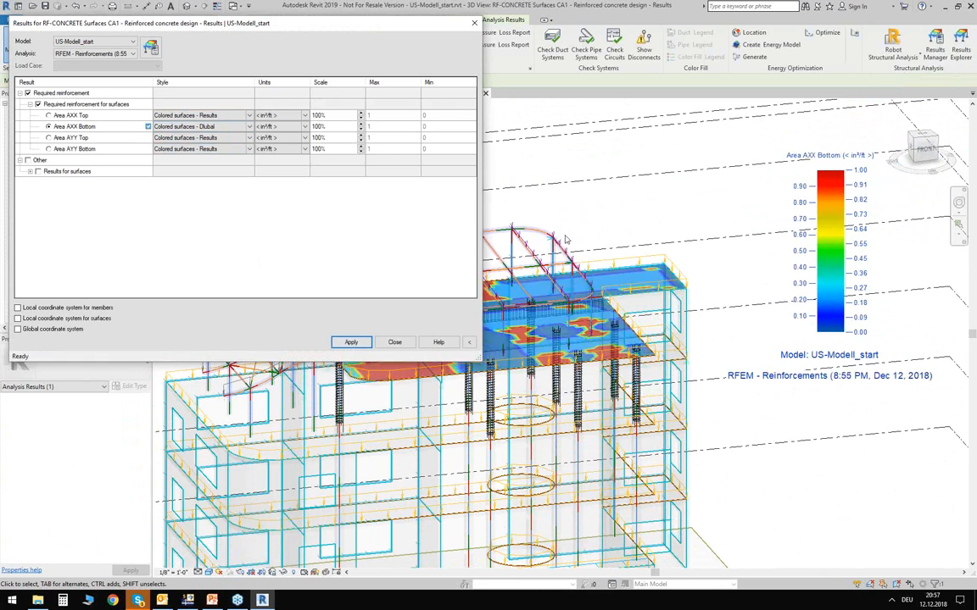
Step: Close the results settings and examine the bottom reinforcement contours on the roof slab together with the column rebar cages
drag(421, 28, 580, 457)
scroll(320, 370, up, 5)
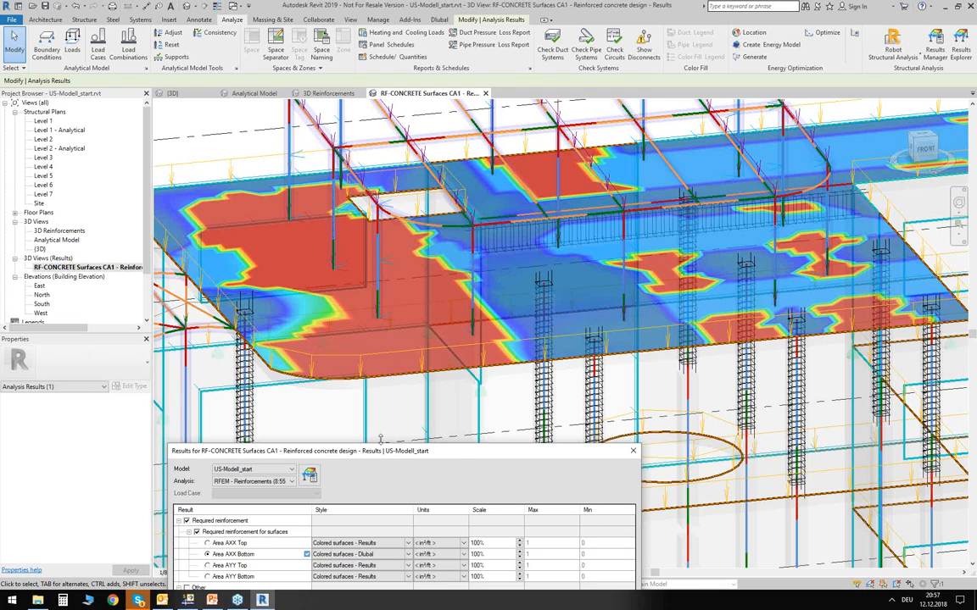
drag(378, 453, 430, 194)
click(604, 510)
scroll(552, 348, down, 5)
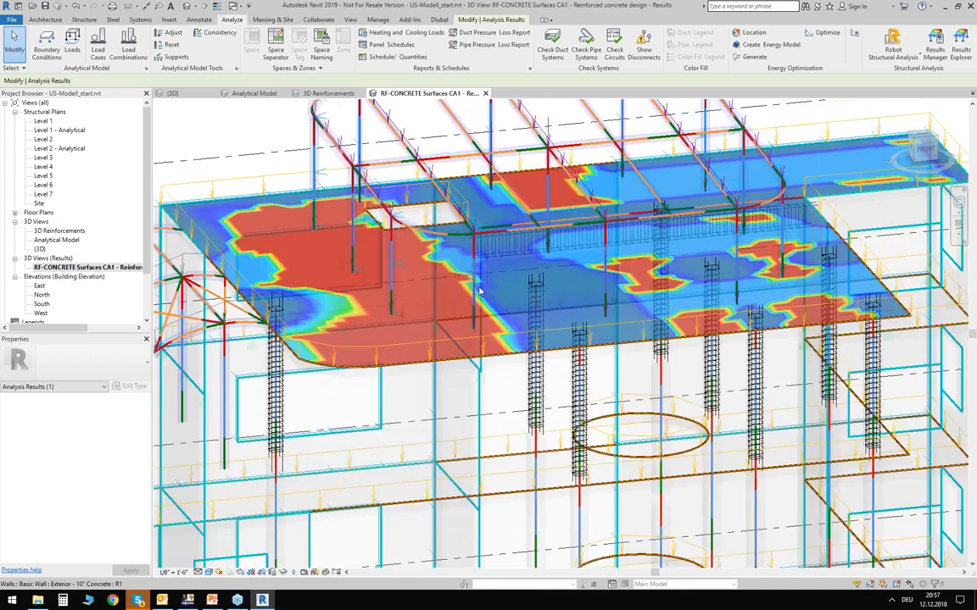
scroll(552, 347, up, 5)
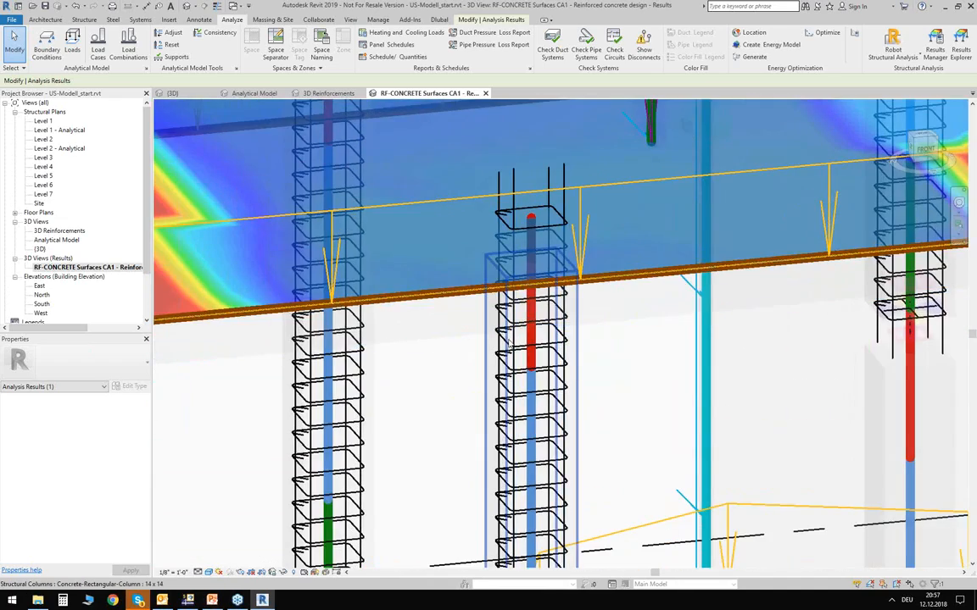
scroll(530, 343, down, 3)
scroll(529, 344, down, 2)
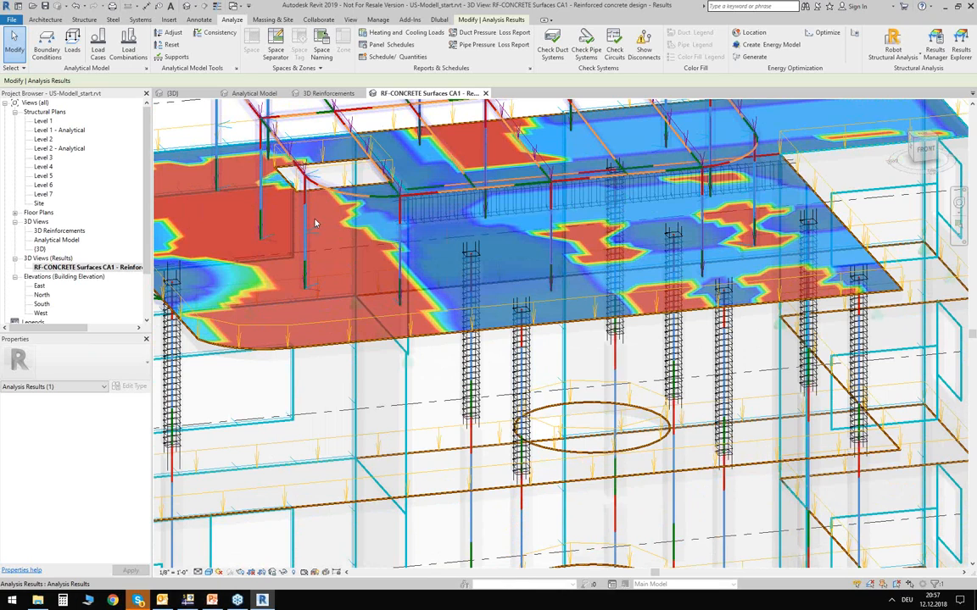
scroll(388, 240, down, 5)
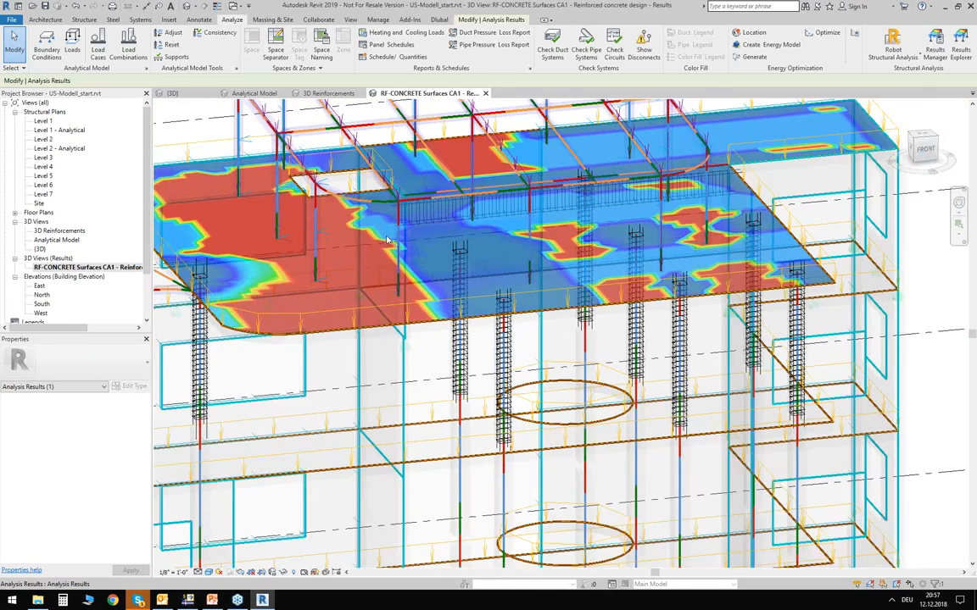
middle_drag(288, 173, 317, 229)
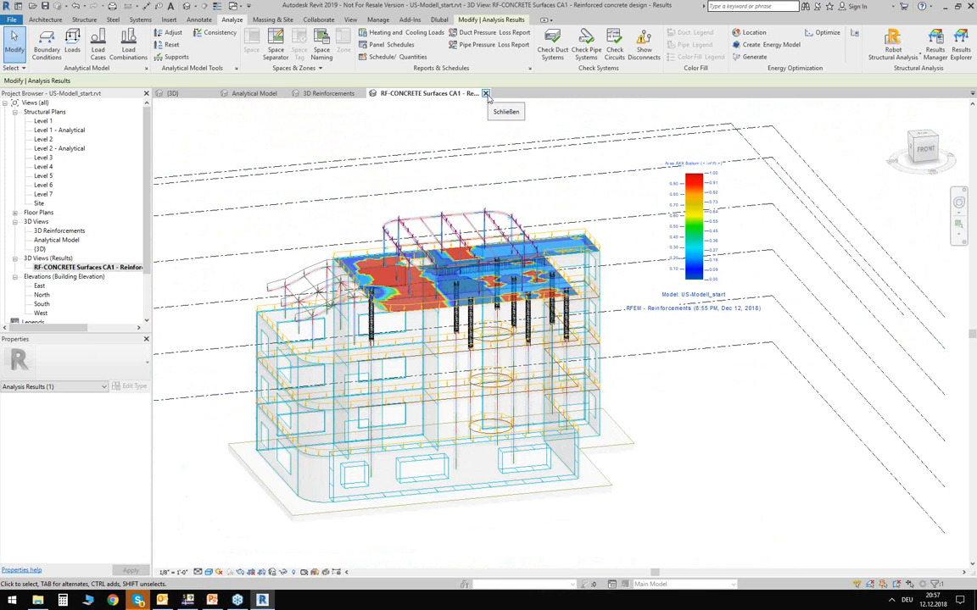
Step: Close all open views of US-Modell_start and leave the project without saving its changes
click(486, 93)
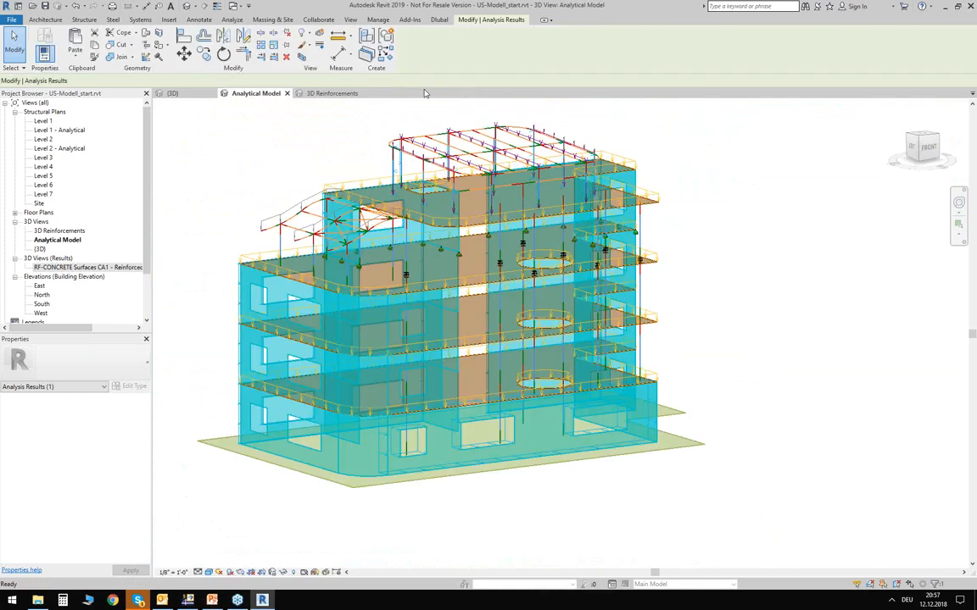
click(365, 93)
click(286, 94)
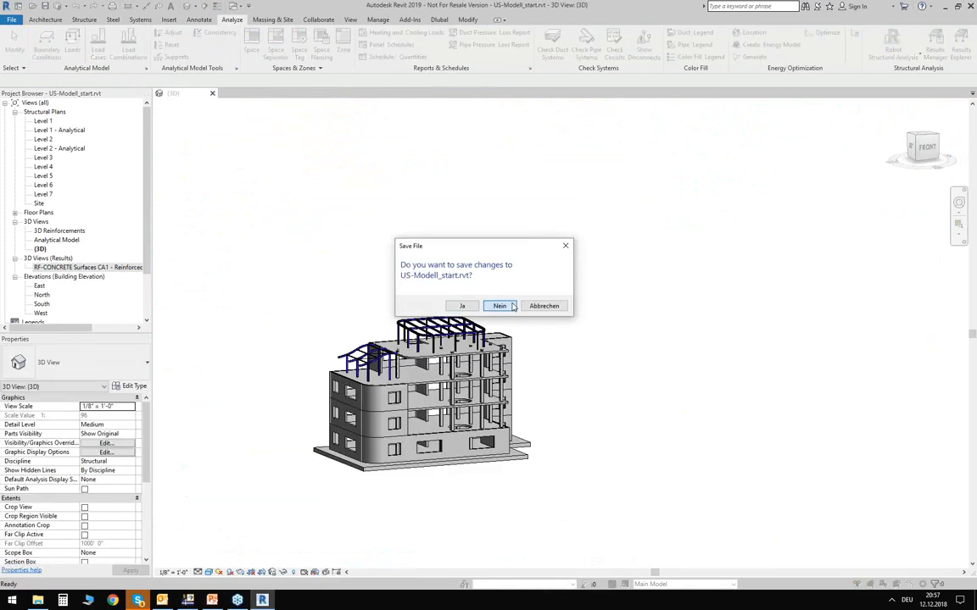
click(511, 306)
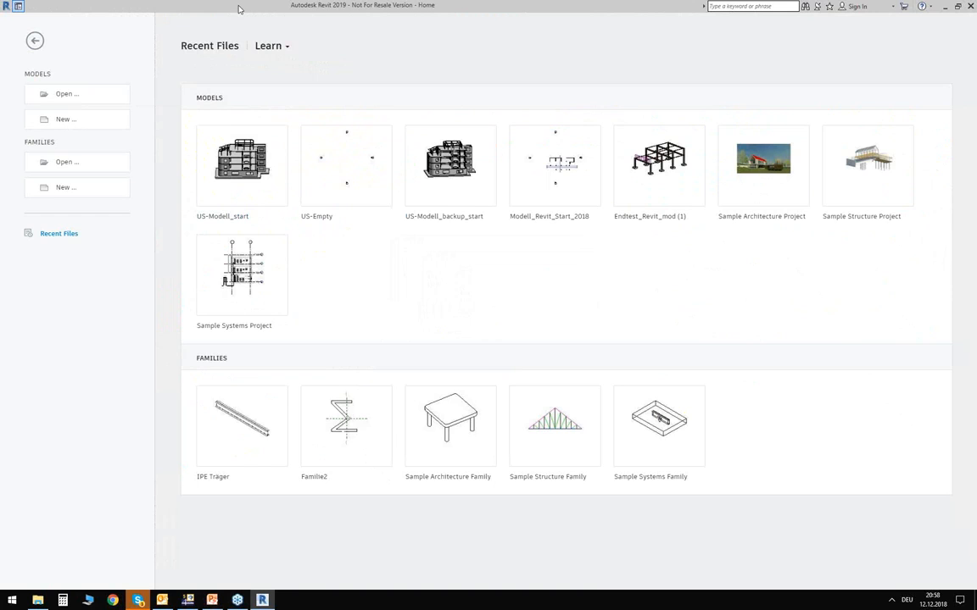
Step: Switch to RFEM and close the partial roof slab model without saving its changes
click(188, 600)
click(972, 18)
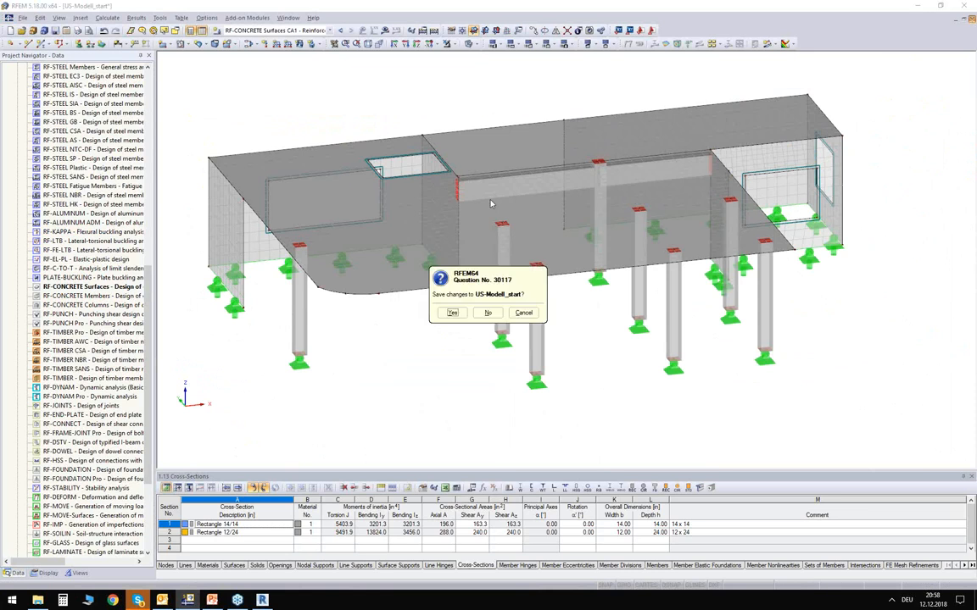
click(489, 314)
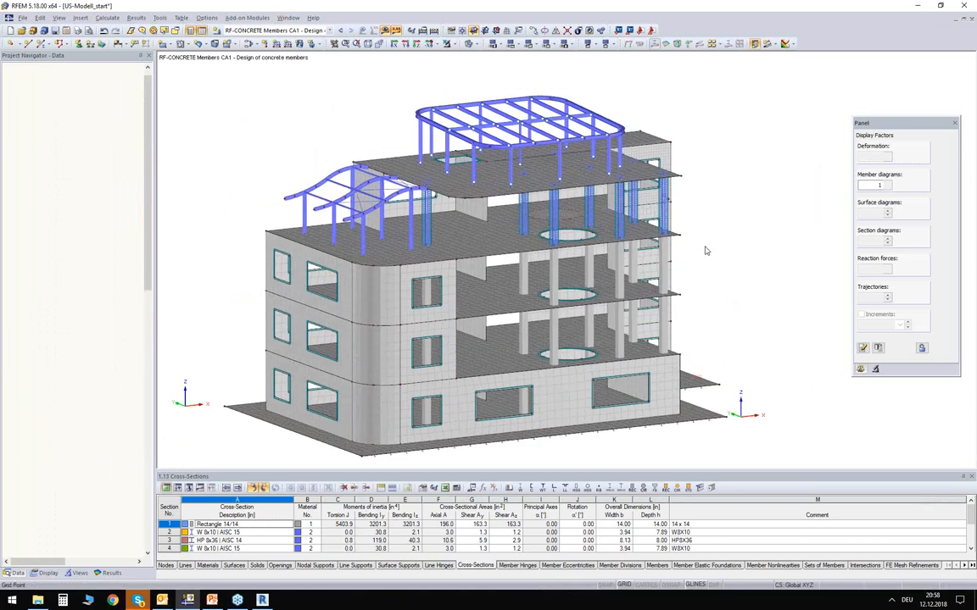
Step: Look over the complete building model in RFEM from several angles, including its steel roof structures
click(284, 34)
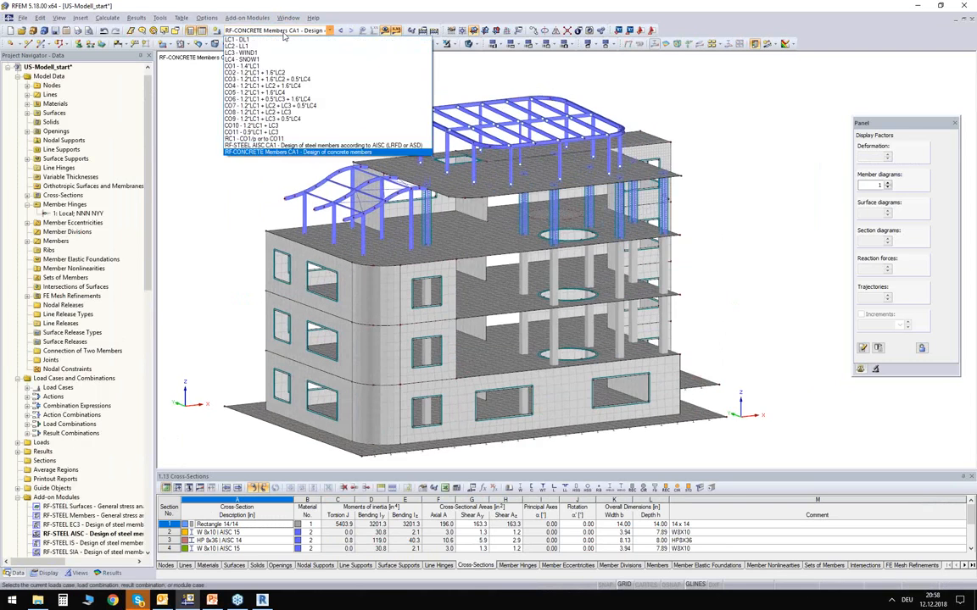
click(284, 34)
click(289, 19)
click(288, 18)
click(288, 19)
click(205, 149)
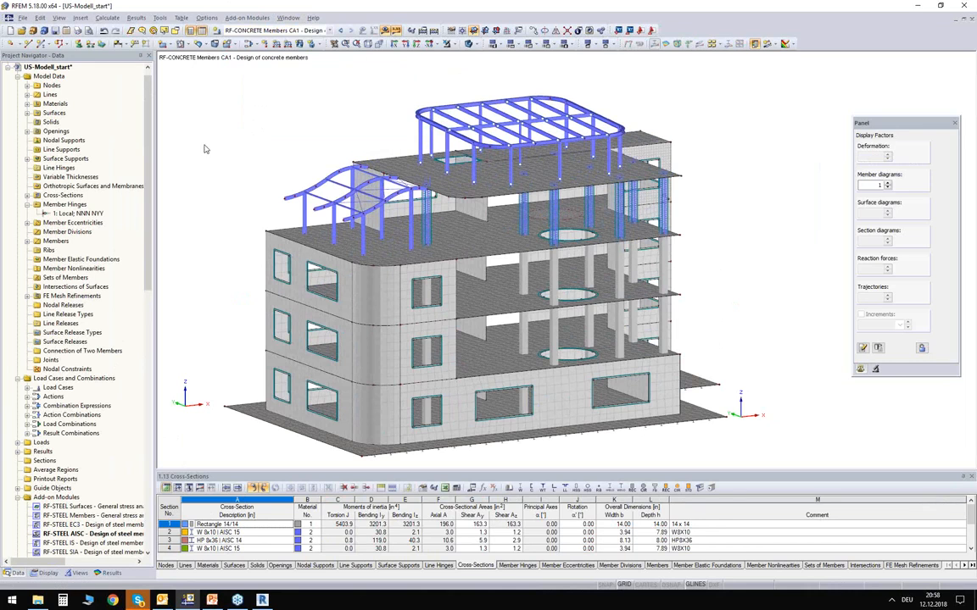
ctrl+middle_drag(236, 172, 236, 150)
ctrl+middle_drag(754, 283, 695, 266)
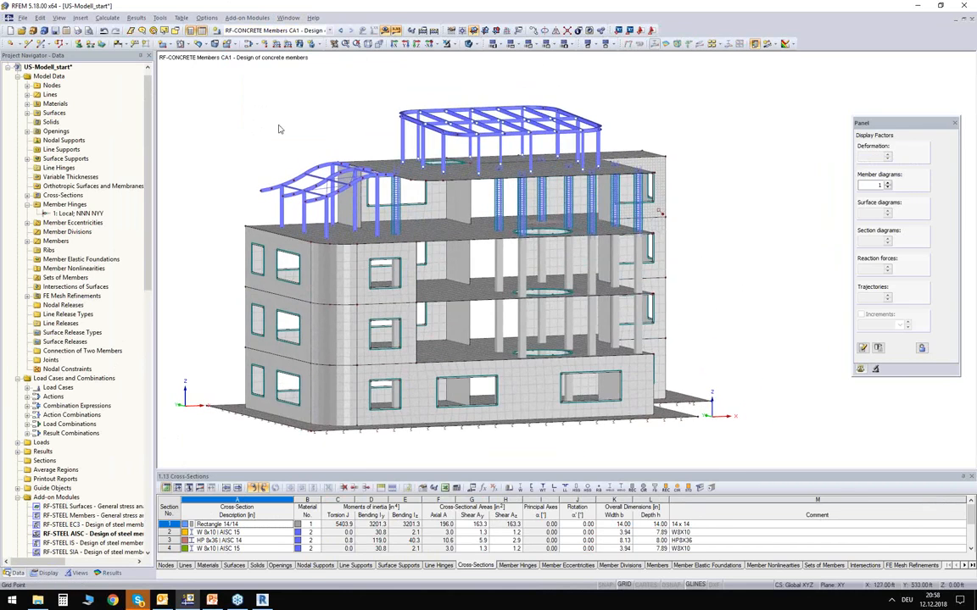
drag(182, 83, 556, 343)
mouse_move(714, 412)
mouse_down()
mouse_move(736, 416)
mouse_move(714, 395)
mouse_up()
ctrl+middle_drag(197, 258, 202, 263)
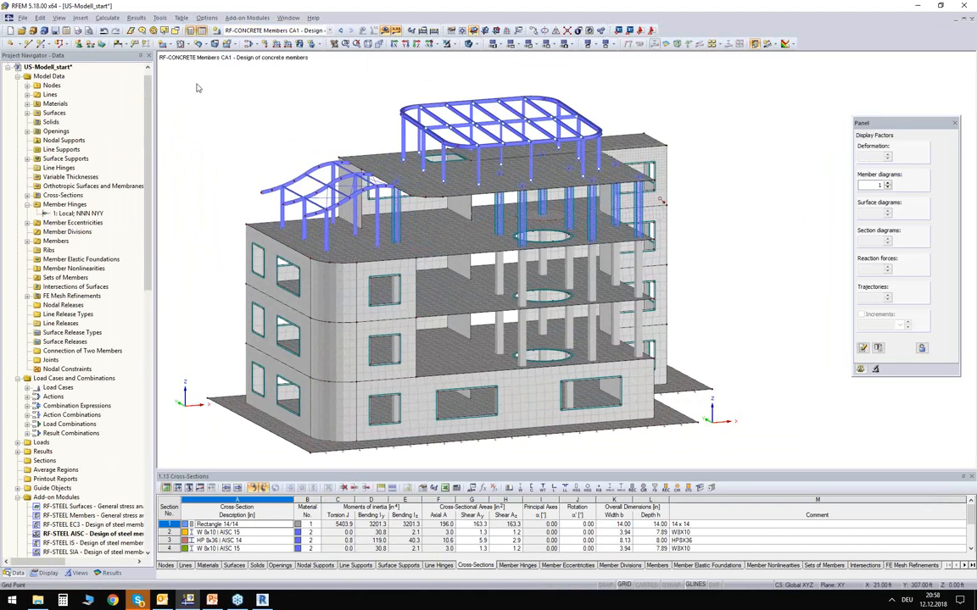
drag(170, 72, 259, 135)
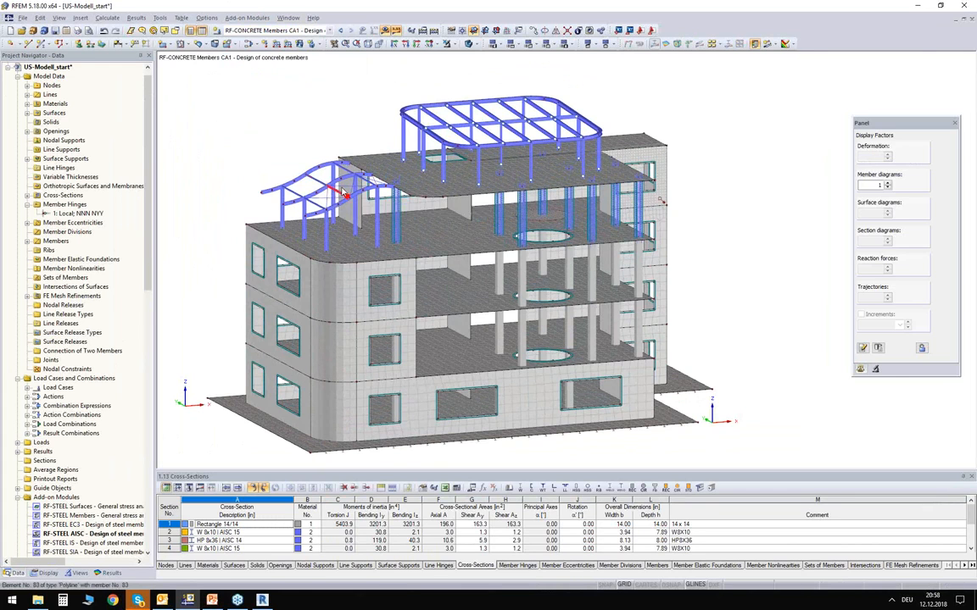
Step: Switch to Revit and create a new project from the last Structural Analysis template in the list
click(262, 600)
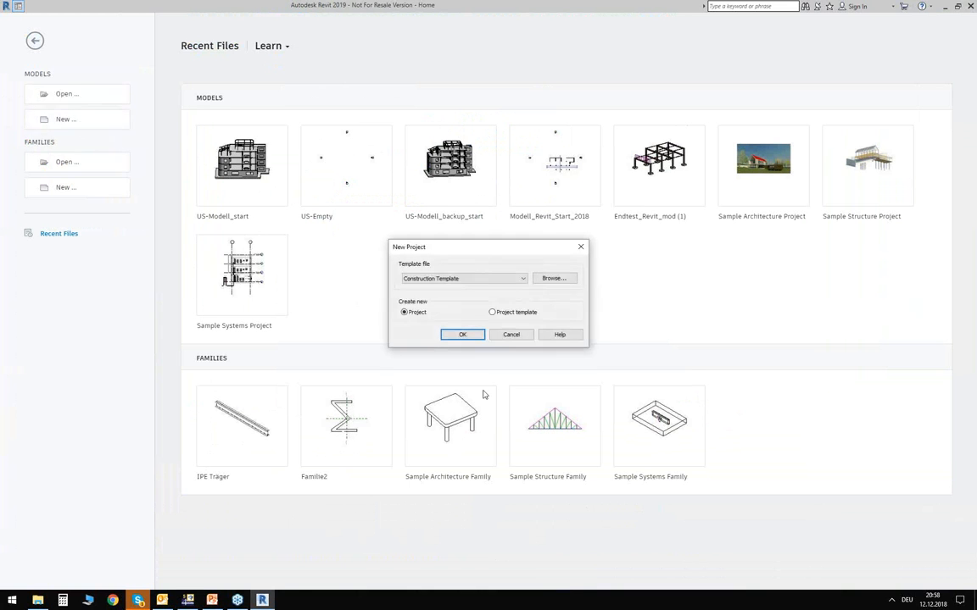
click(428, 286)
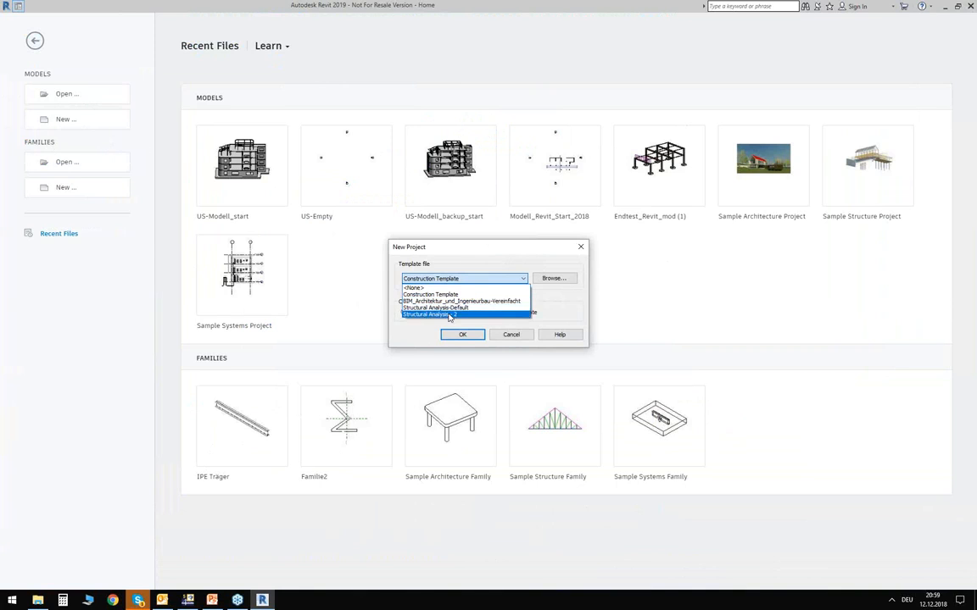
click(495, 314)
click(483, 334)
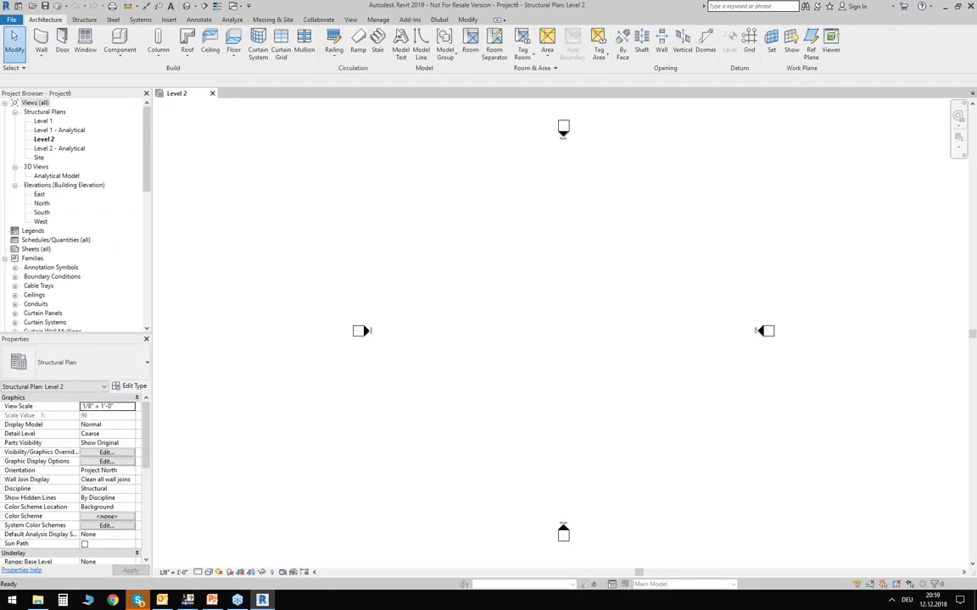
Step: Start importing the RFEM model into the empty project with member eccentricities applied and loads left out
click(440, 20)
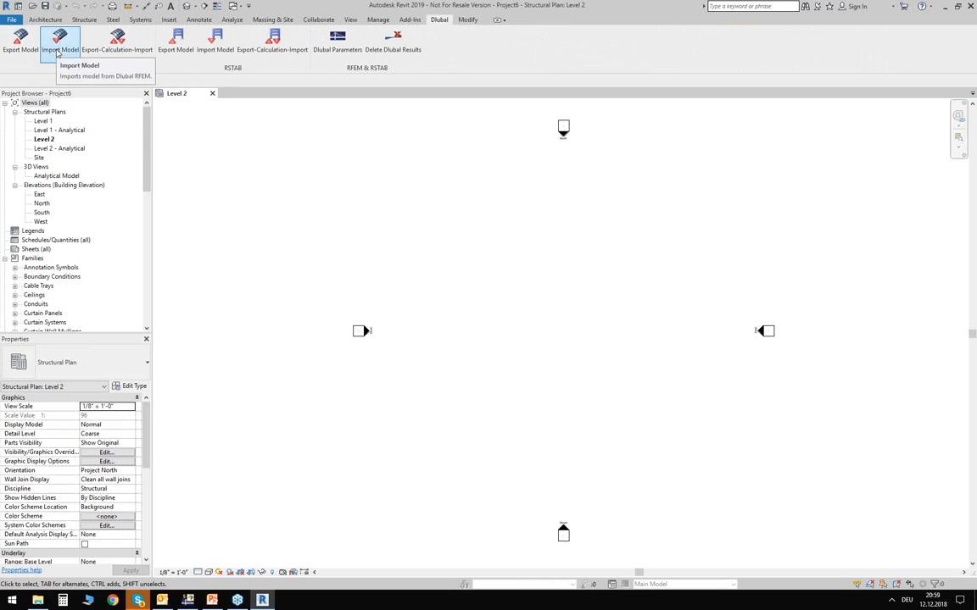
click(57, 53)
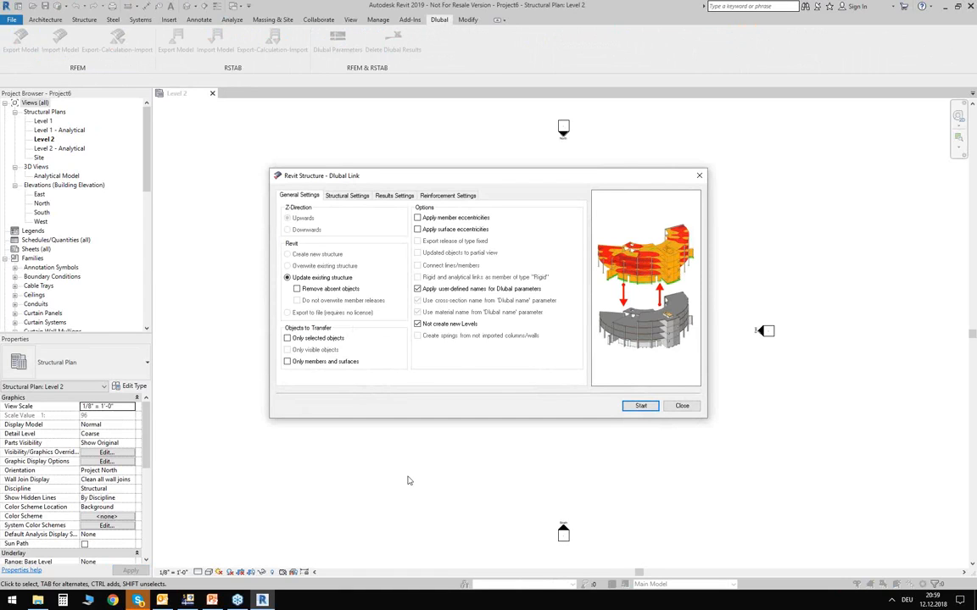
click(421, 218)
click(347, 195)
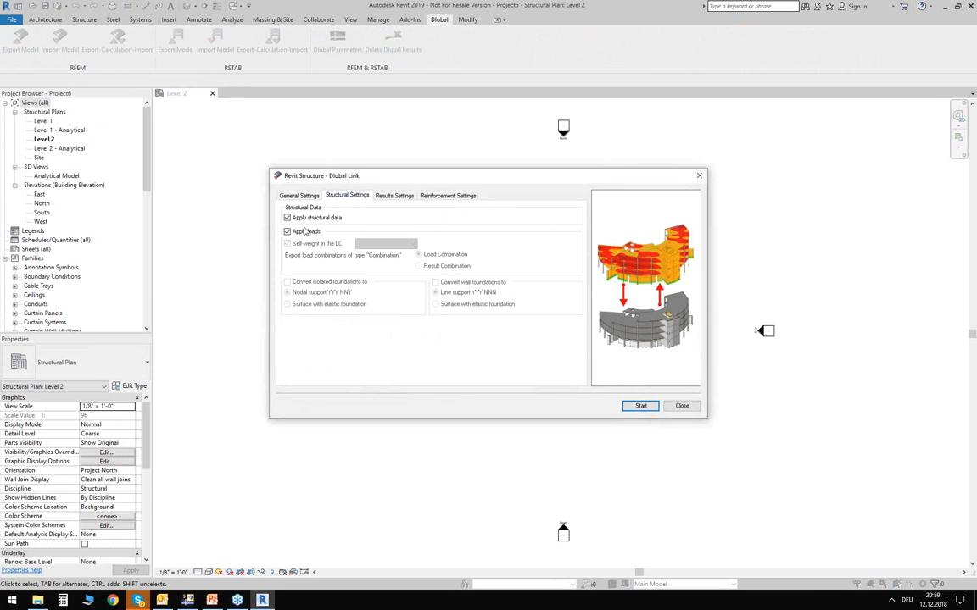
click(311, 234)
click(394, 195)
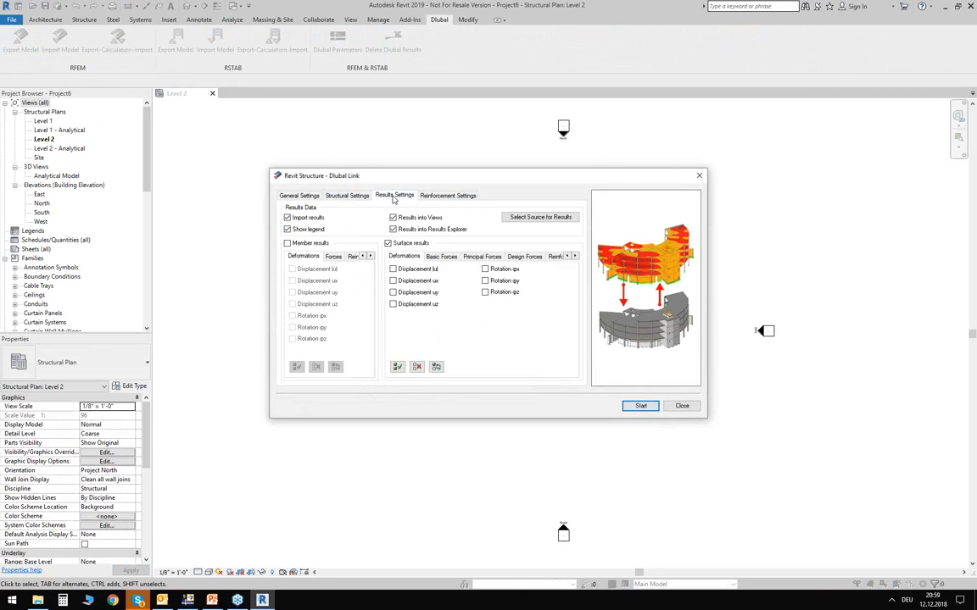
click(447, 195)
click(300, 195)
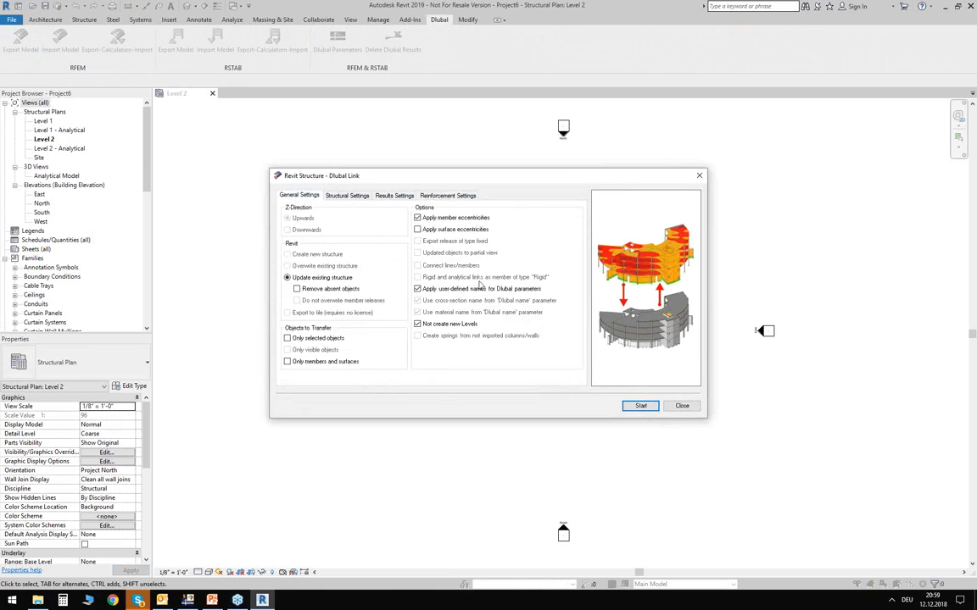
click(627, 407)
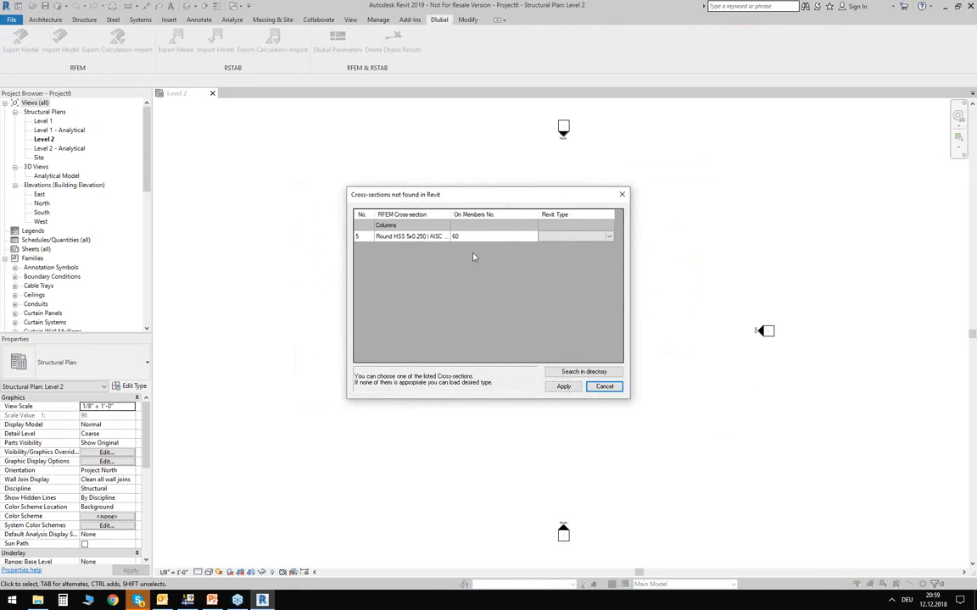
Step: Widen the RFEM Cross-section column to show the full profile name, then consult the Conversion Tables slide in PowerPoint and return to Revit
click(575, 237)
drag(452, 215, 460, 214)
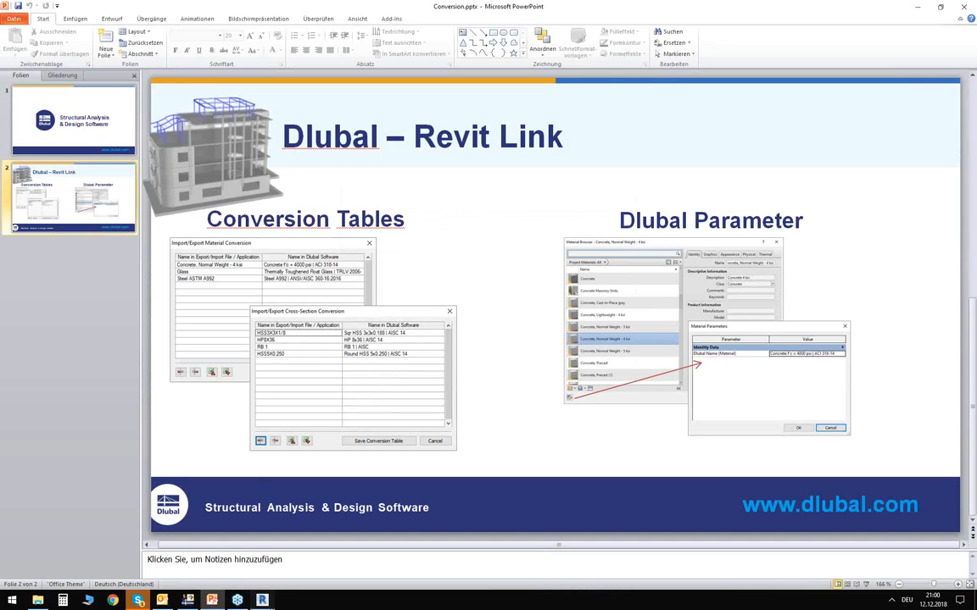
click(262, 600)
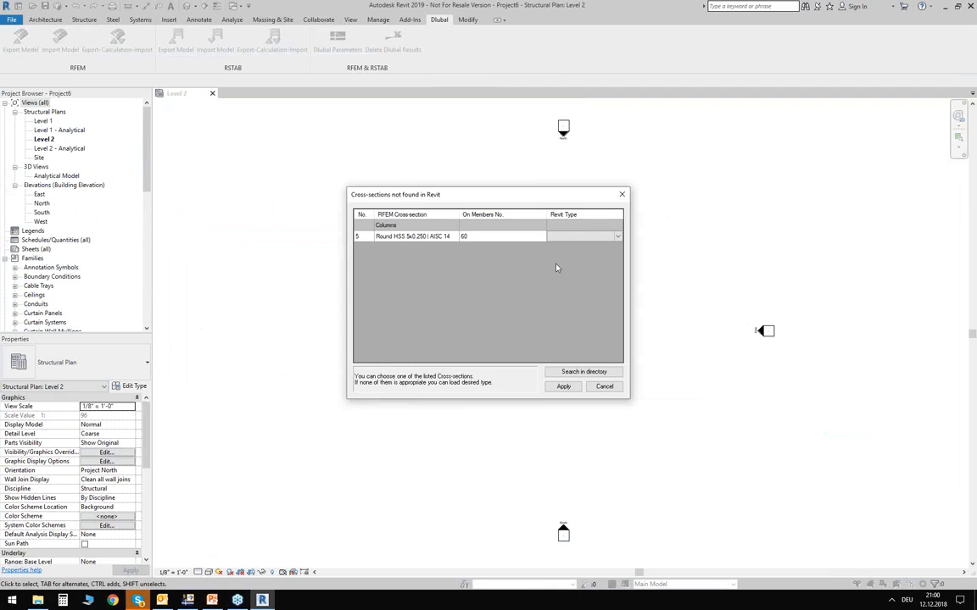
mouse_move(549, 196)
mouse_down()
mouse_move(540, 211)
mouse_move(536, 196)
mouse_up()
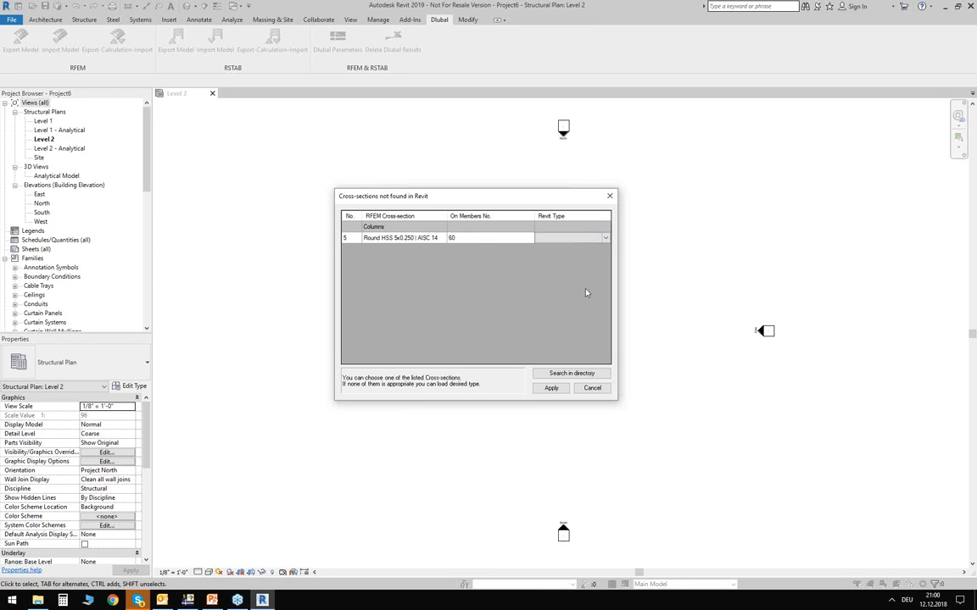
Step: For the missing Round HSS 5x0.250 column section, open the HSS-Round Hollow Structural Section-Column.rfa family from US Imperial, Structural Columns, Steel
click(605, 239)
click(549, 237)
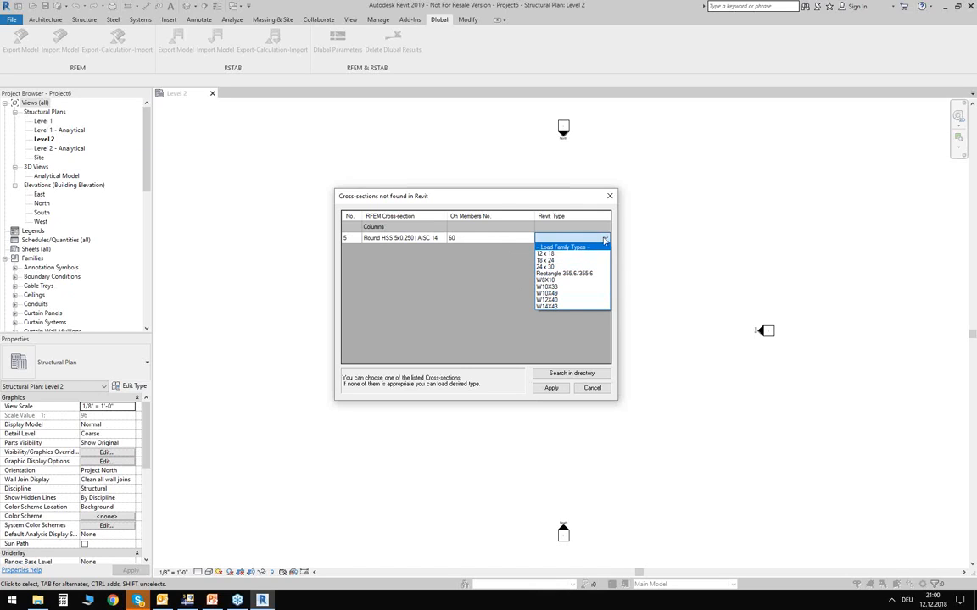
click(550, 247)
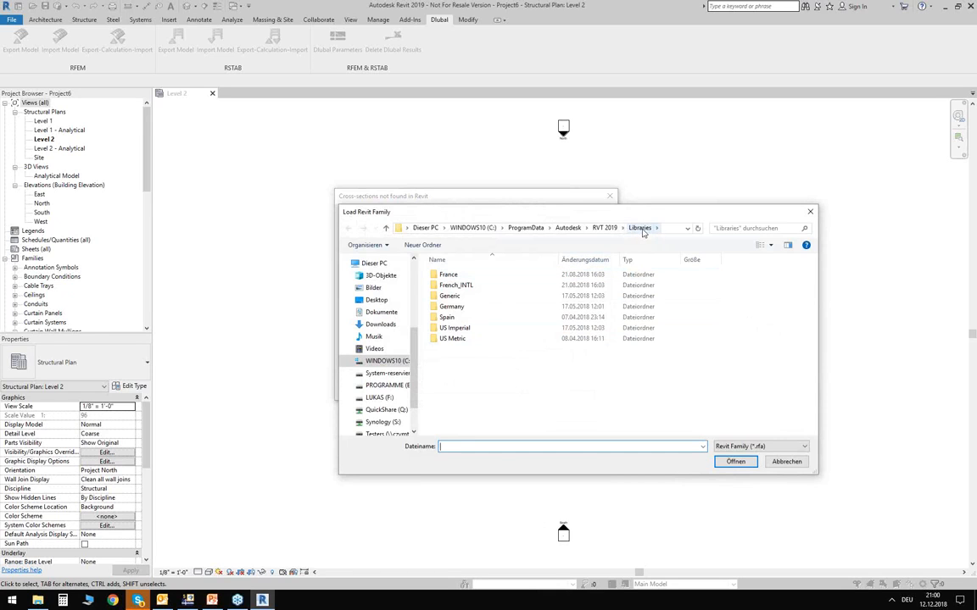
click(455, 332)
double_click(483, 330)
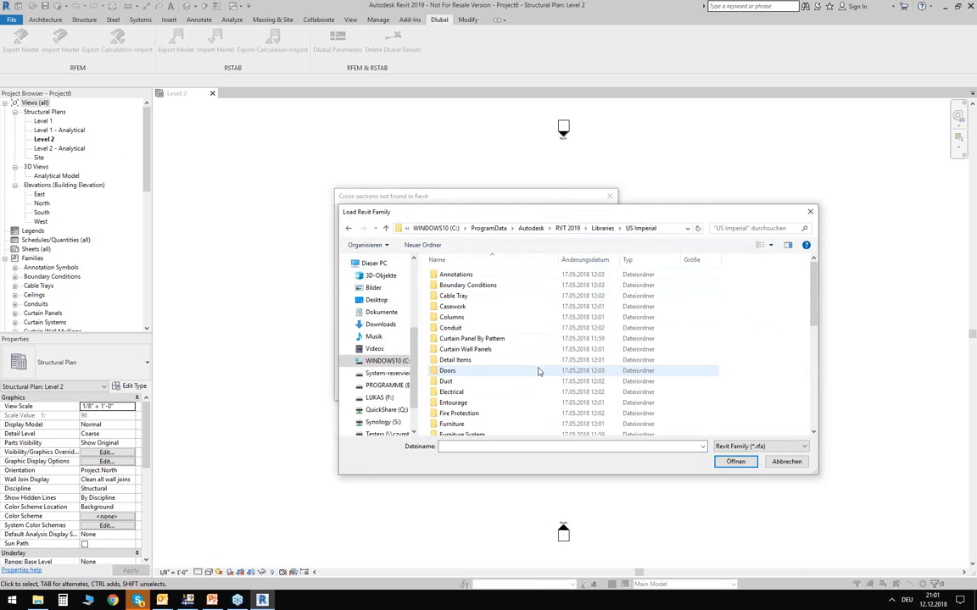
scroll(484, 370, down, 6)
scroll(480, 362, down, 2)
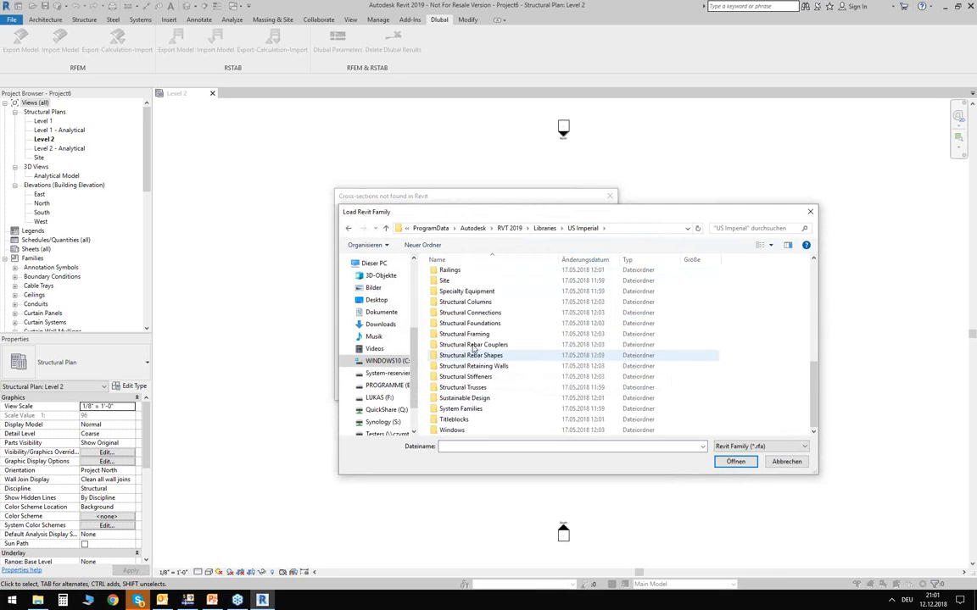
double_click(464, 302)
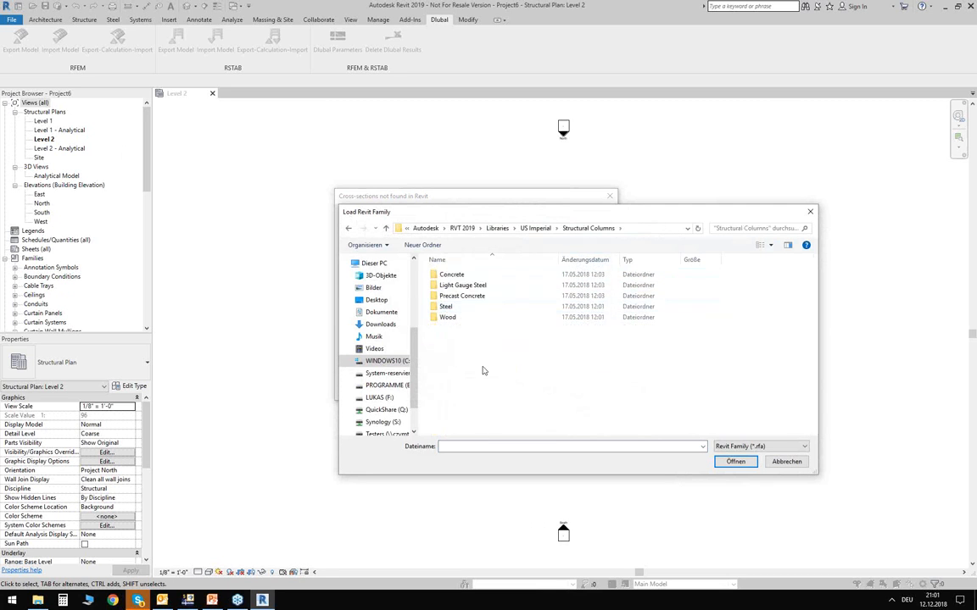
double_click(447, 307)
click(458, 330)
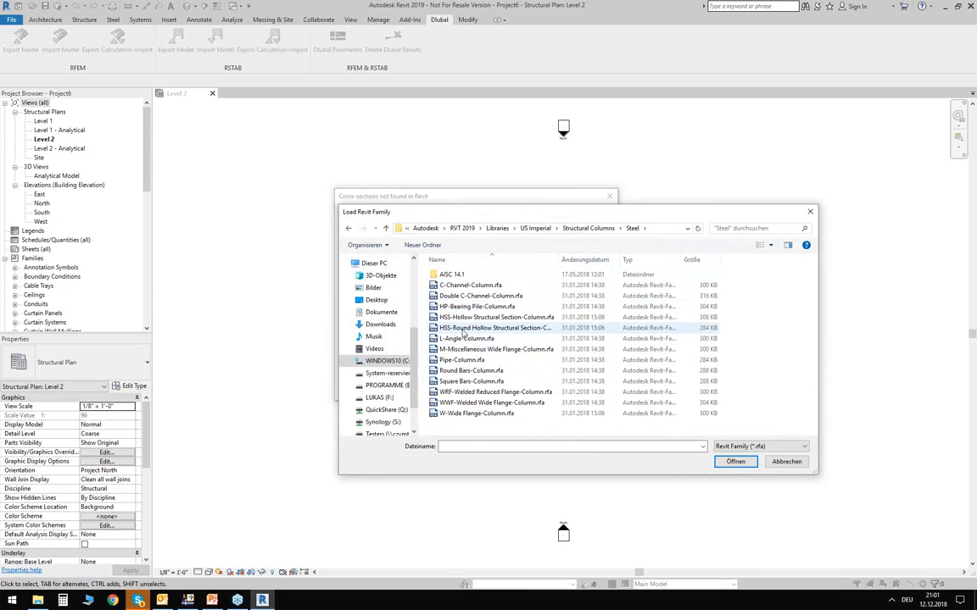
double_click(458, 328)
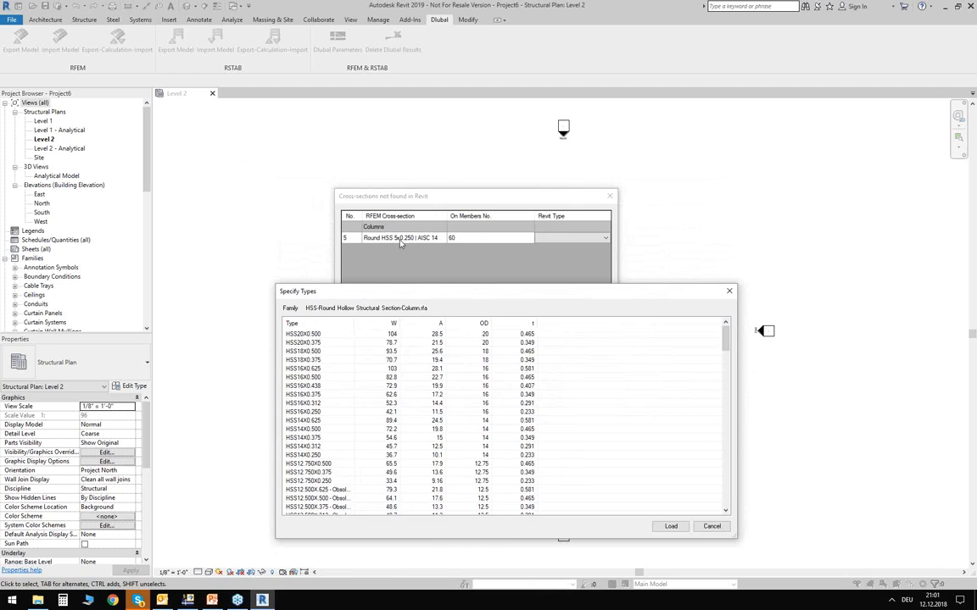
Step: Load the HSS5X0.250 type as the Revit type for the missing section and complete the RFEM import
scroll(417, 412, down, 15)
scroll(398, 414, down, 6)
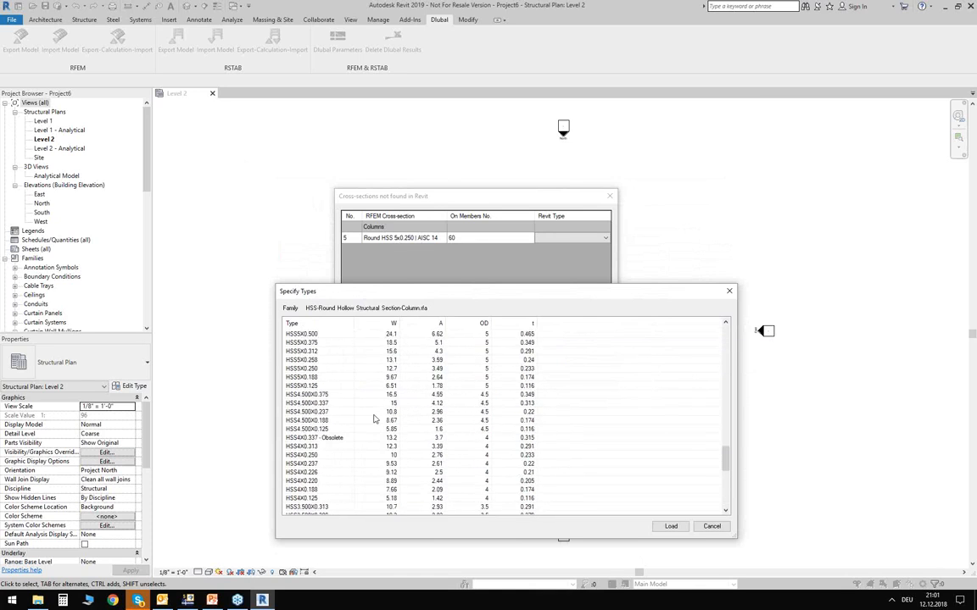
scroll(374, 419, up, 2)
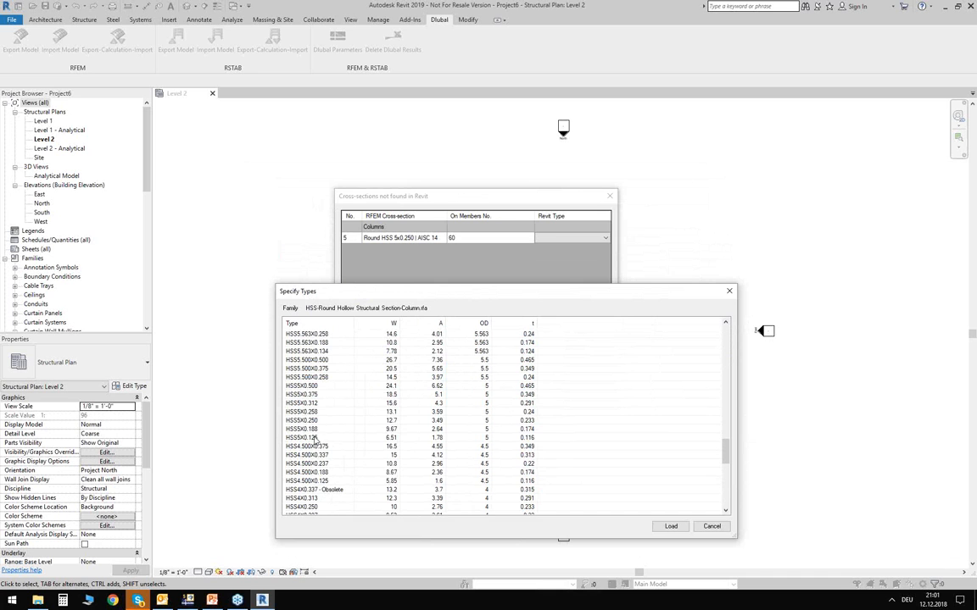
click(314, 420)
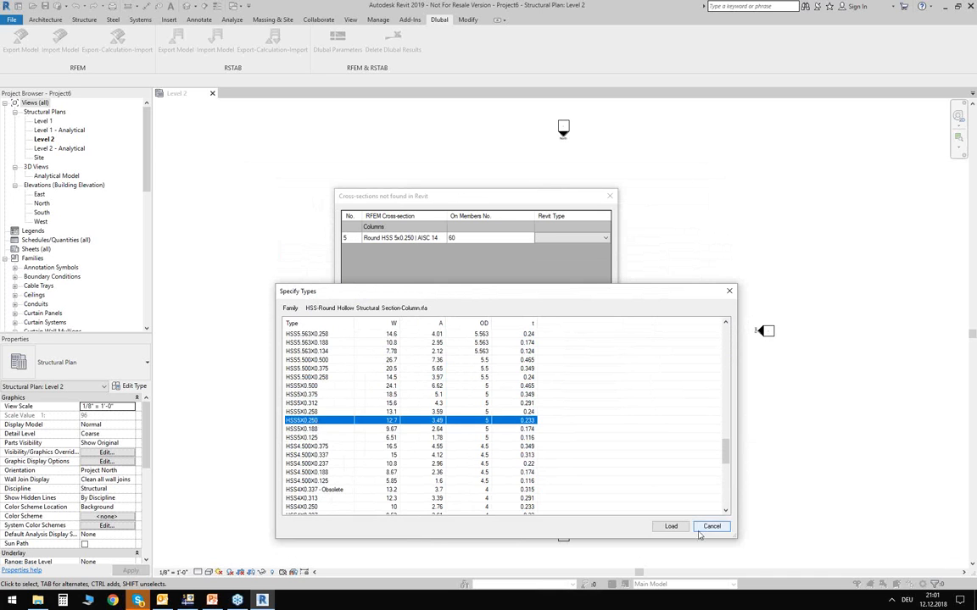
click(671, 526)
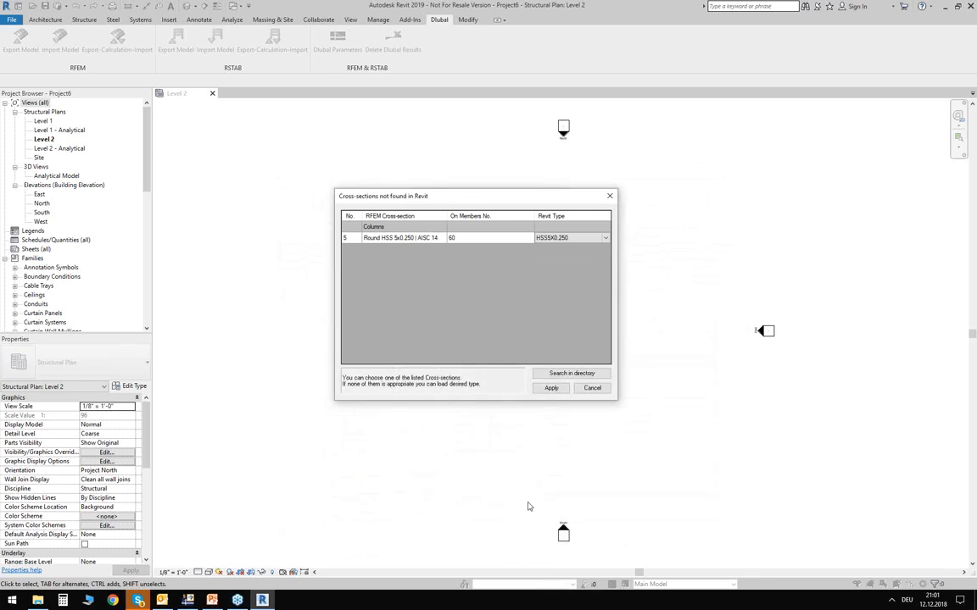
click(551, 388)
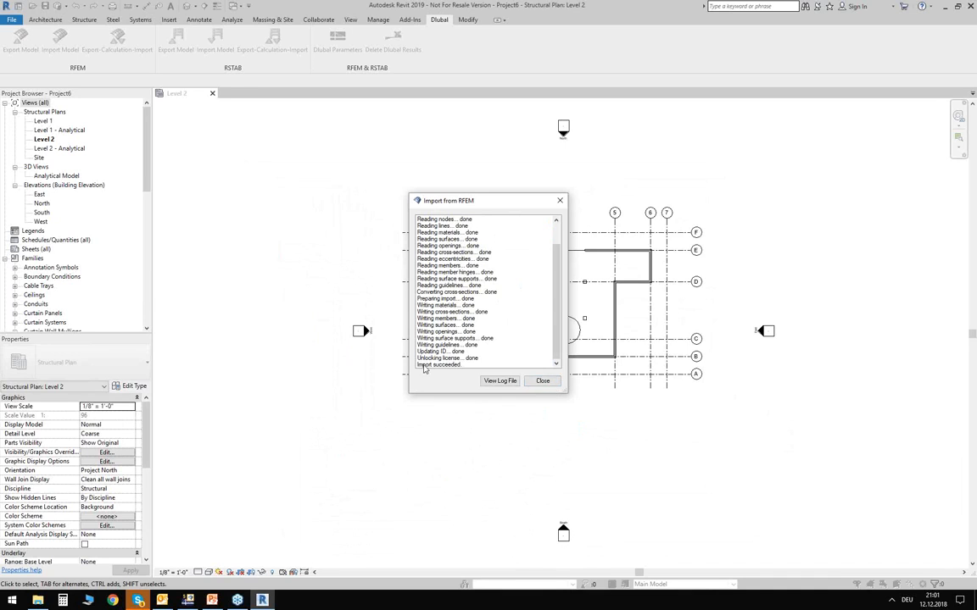
click(542, 381)
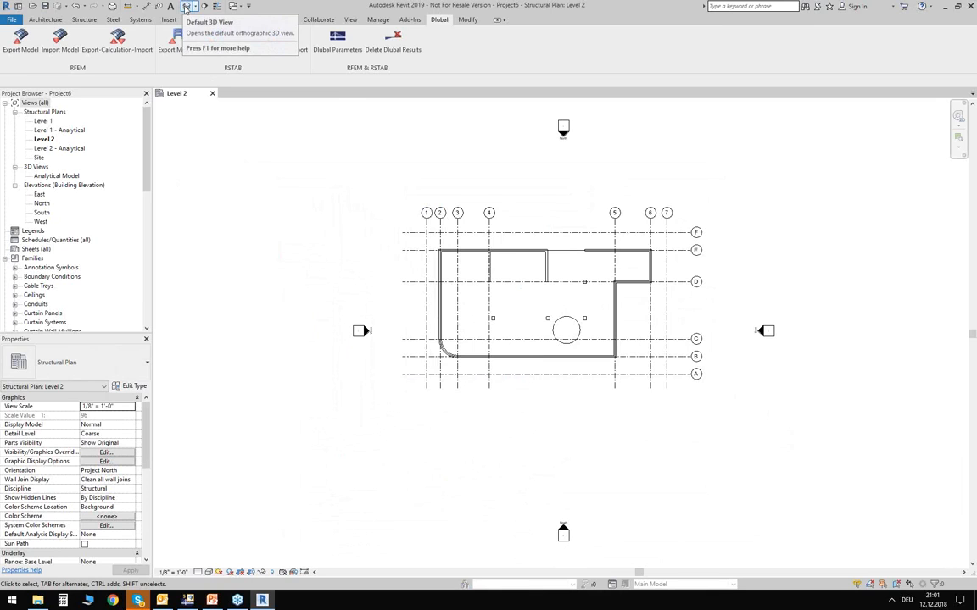
Step: Open the default 3D view of the imported building and set its visual style to Shaded
click(188, 6)
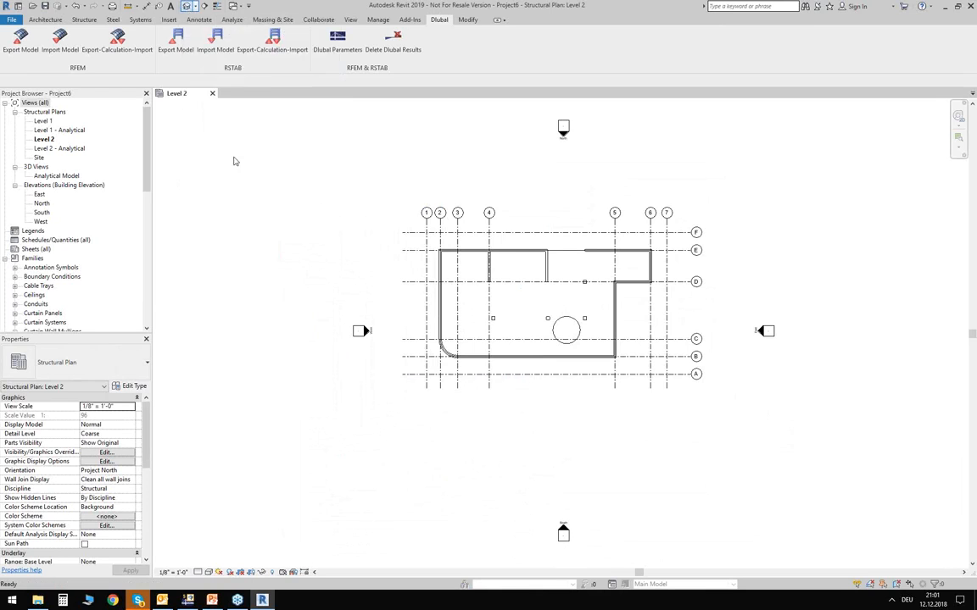
click(208, 573)
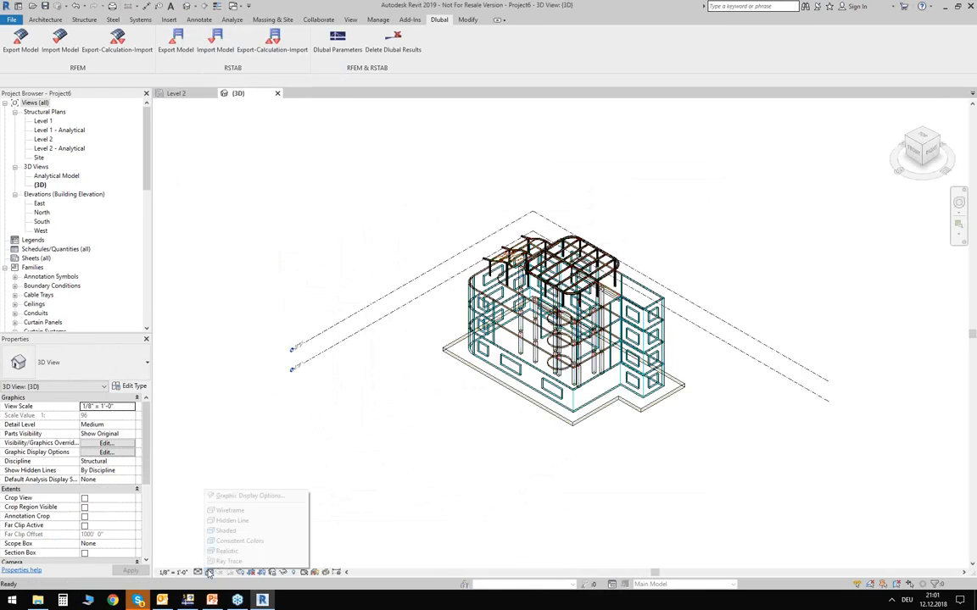
click(226, 532)
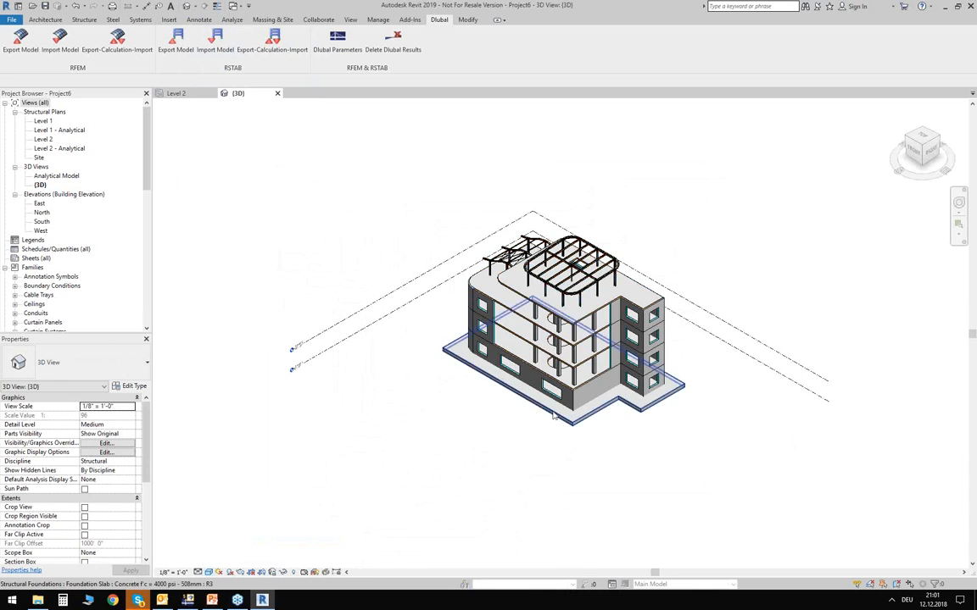
Step: Examine the imported building from several sides in both the 3D view and the Analytical Model view, returning to the 3D view
shift+middle_drag(305, 398, 479, 399)
scroll(478, 399, up, 3)
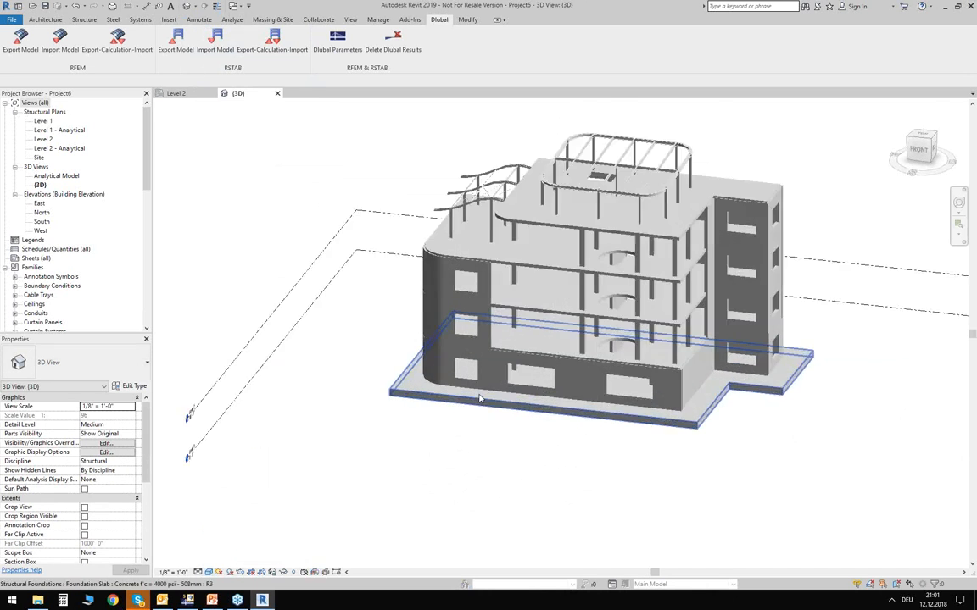
middle_drag(614, 466, 350, 431)
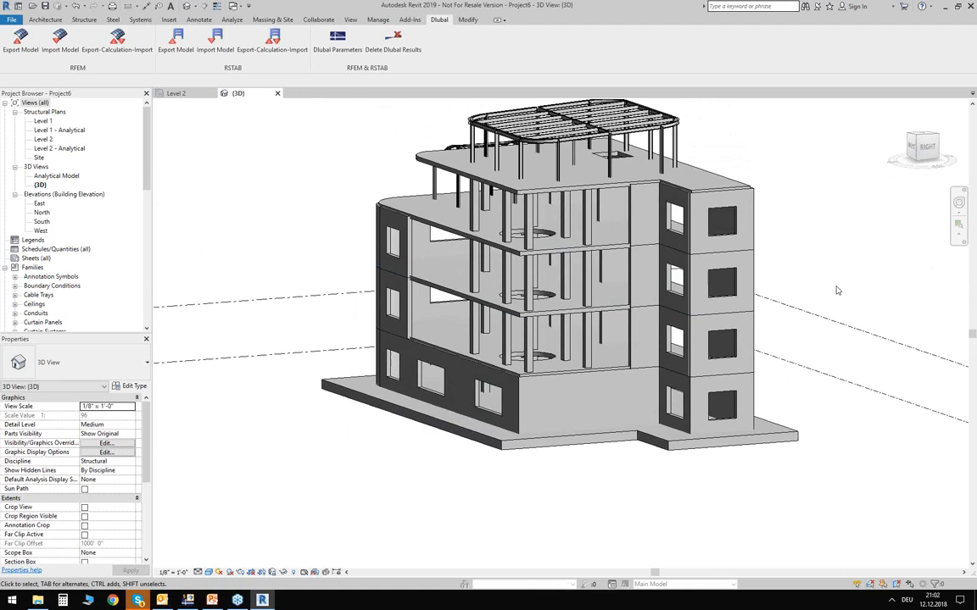
click(926, 146)
shift+middle_drag(596, 136, 377, 445)
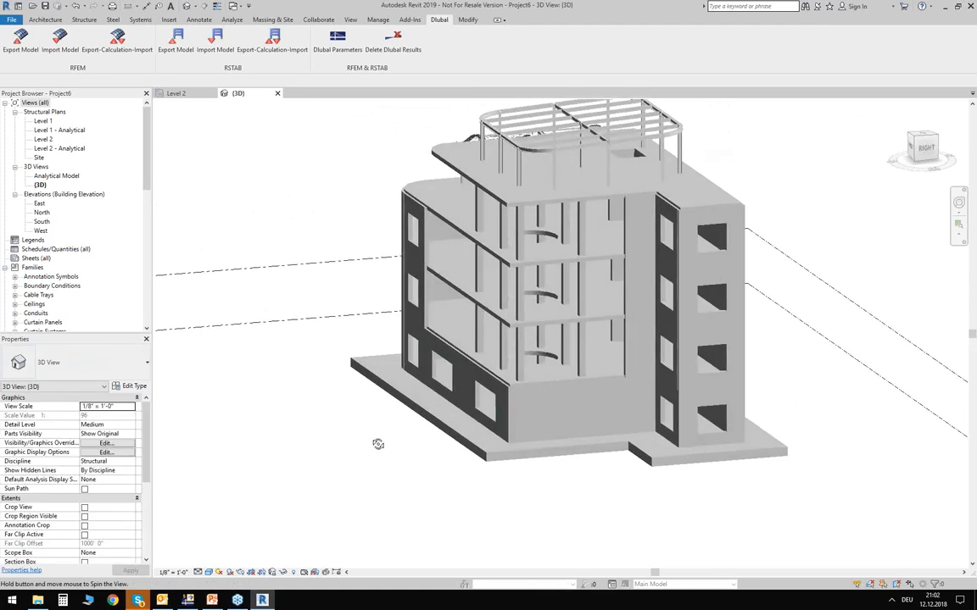
shift+middle_drag(330, 360, 337, 388)
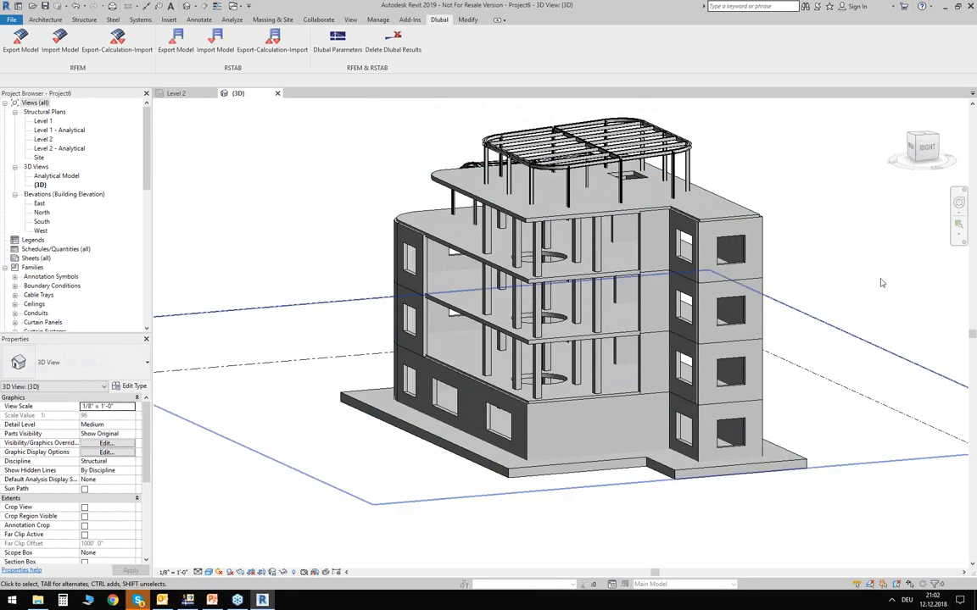
double_click(50, 176)
shift+middle_drag(312, 343, 273, 263)
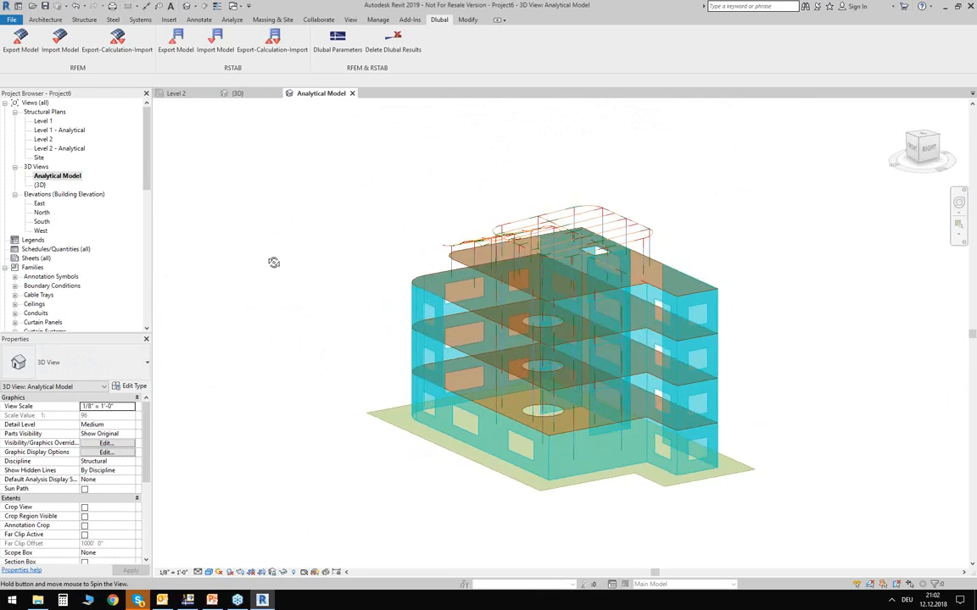
click(238, 93)
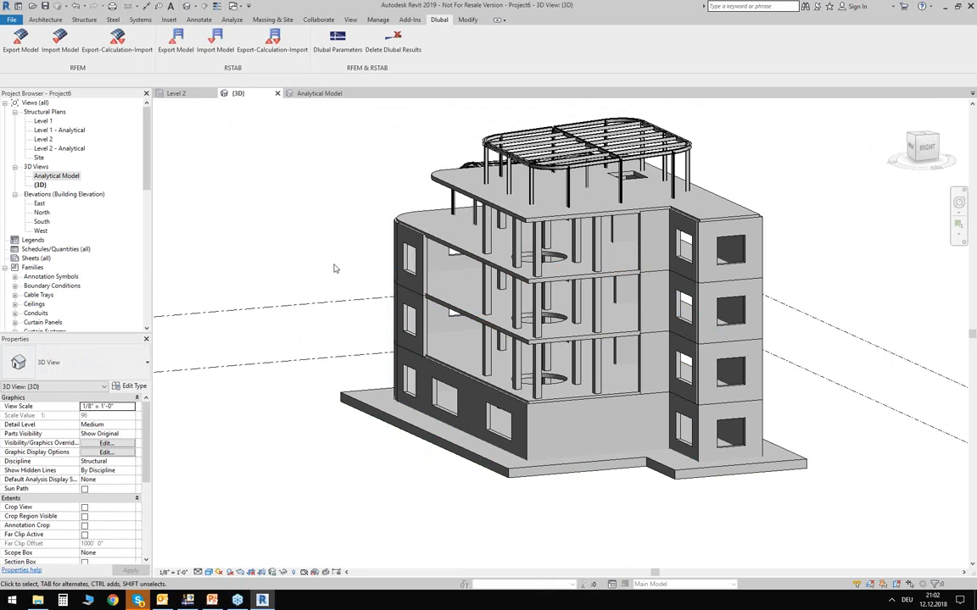
mouse_move(338, 281)
shift+middle_down()
mouse_move(333, 271)
mouse_move(343, 276)
shift+middle_up()
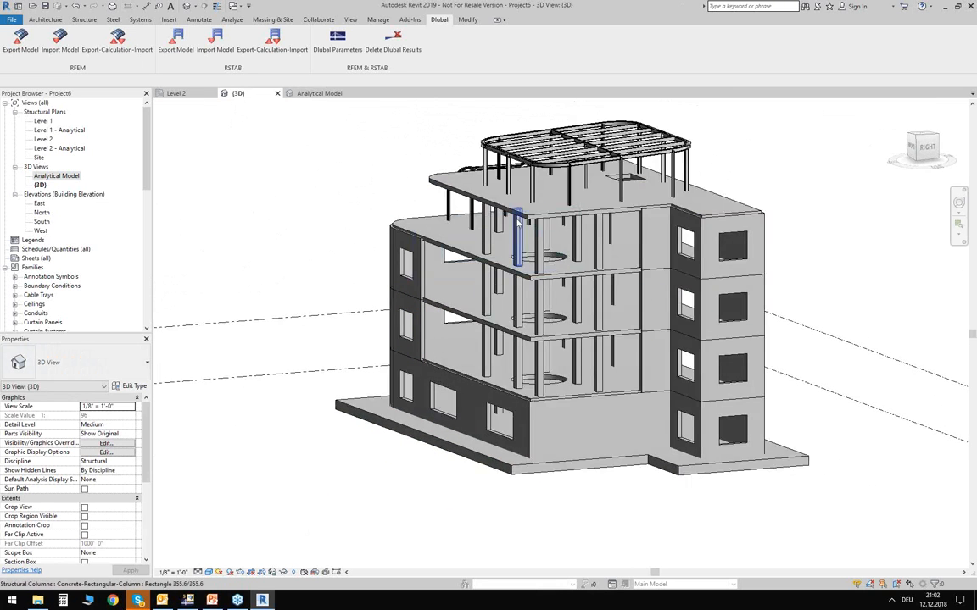